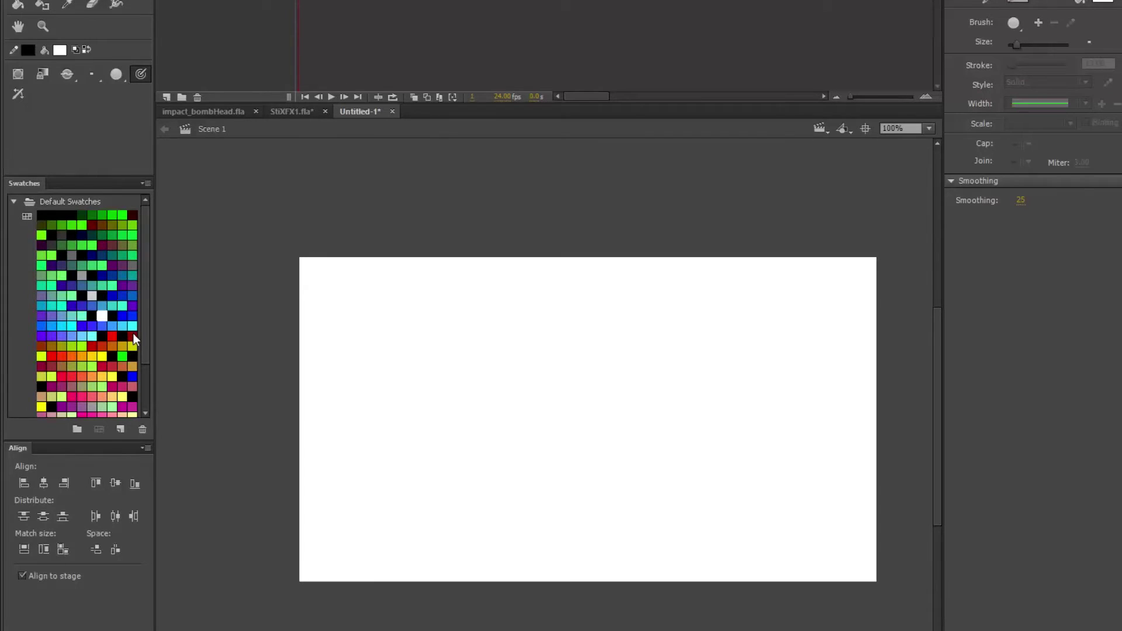
# - Dock the colour mixer beside the swatches and set the fill colour to dark red 990000
pyautogui.moveTo(71, 197)
pyautogui.mouseDown()
pyautogui.moveTo(54, 183)
pyautogui.moveTo(73, 181)
pyautogui.mouseUp()
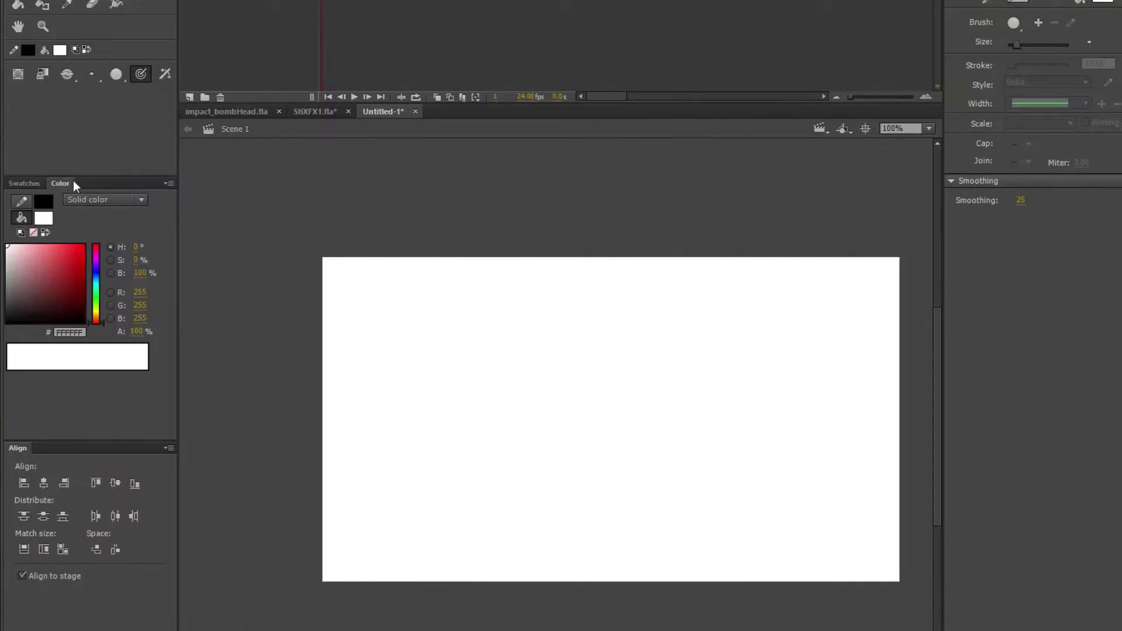
pyautogui.click(44, 218)
pyautogui.click(87, 316)
pyautogui.moveTo(471, 368); pyautogui.dragTo(484, 431)
pyautogui.moveTo(527, 375); pyautogui.dragTo(564, 364)
pyautogui.click(602, 381)
pyautogui.moveTo(592, 366)
pyautogui.mouseDown()
pyautogui.moveTo(597, 375)
pyautogui.moveTo(604, 360)
pyautogui.mouseUp()
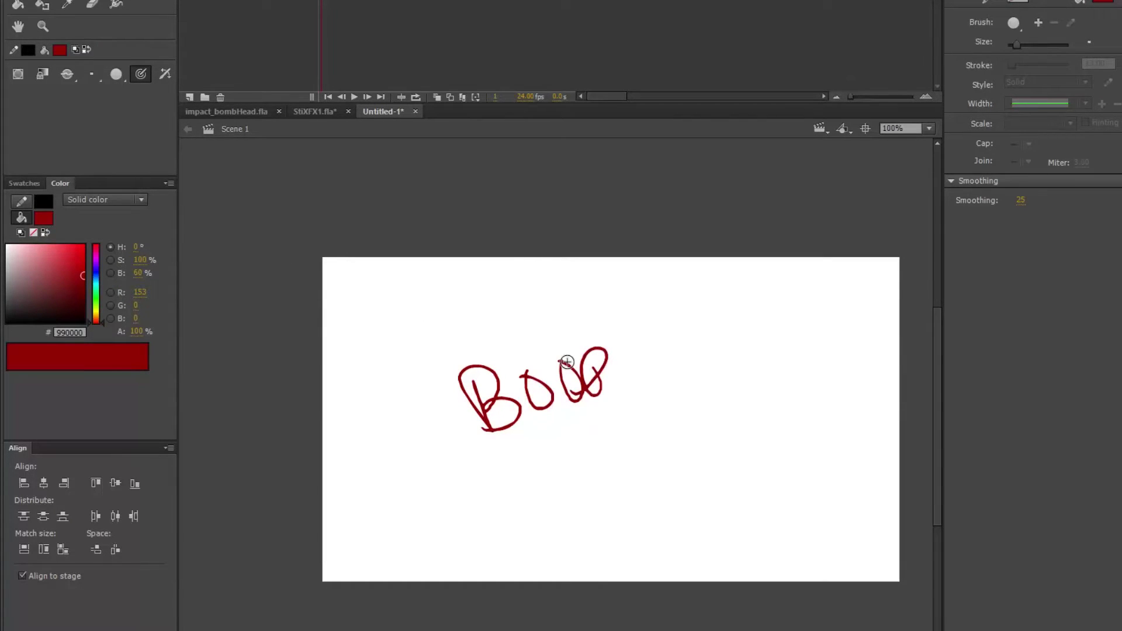
pyautogui.moveTo(660, 288); pyautogui.dragTo(602, 350)
pyautogui.hotkey('ctrl', 'z')
pyautogui.press('v')
pyautogui.hotkey('ctrl', 'z')
pyautogui.hotkey('ctrl', 'z')
pyautogui.hotkey('ctrl', 'z')
pyautogui.hotkey('ctrl', 'z')
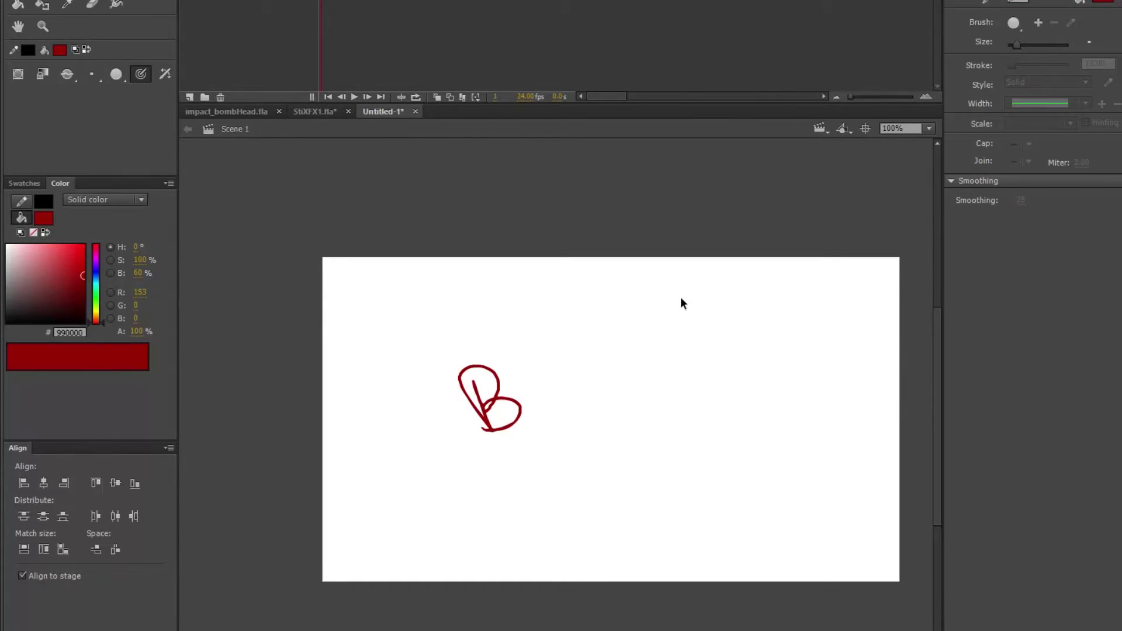
pyautogui.hotkey('ctrl', 'z')
pyautogui.hotkey('ctrl', 'z')
pyautogui.press('b')
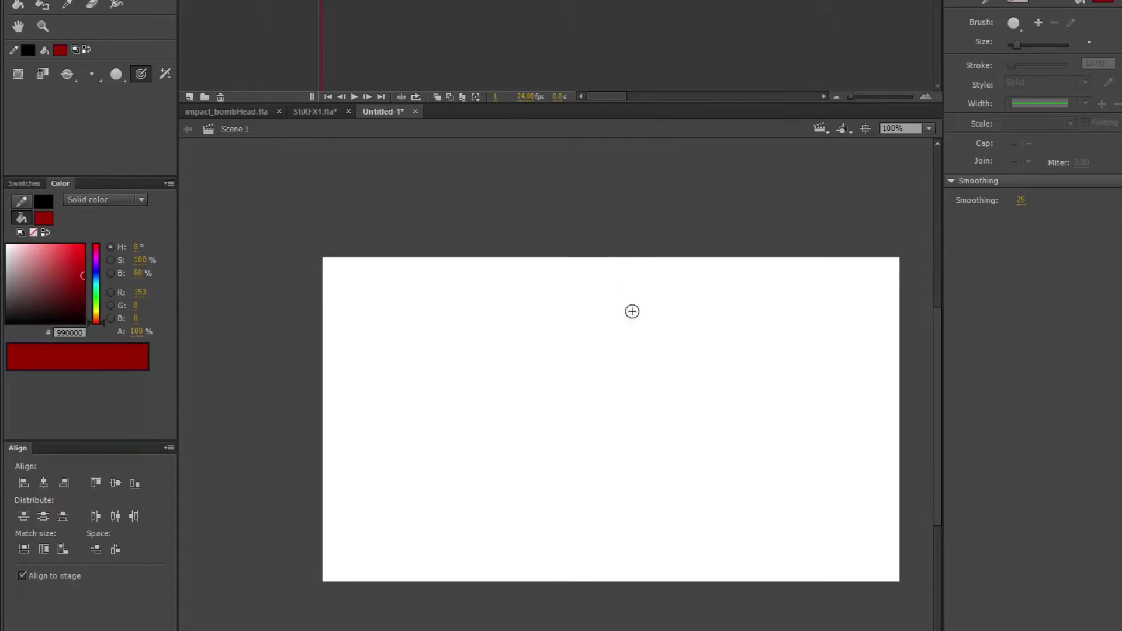
# - Handwrite the words "BLOOD PARTICLES" with the brush on two slanted lines in the middle of the stage
pyautogui.moveTo(509, 393); pyautogui.dragTo(533, 435)
pyautogui.click(578, 378)
pyautogui.moveTo(544, 380)
pyautogui.mouseDown()
pyautogui.moveTo(577, 393)
pyautogui.moveTo(619, 351)
pyautogui.moveTo(613, 380)
pyautogui.mouseUp()
pyautogui.moveTo(579, 450); pyautogui.dragTo(599, 479)
pyautogui.moveTo(605, 456)
pyautogui.mouseDown()
pyautogui.moveTo(612, 465)
pyautogui.moveTo(706, 376)
pyautogui.moveTo(744, 375)
pyautogui.moveTo(759, 350)
pyautogui.moveTo(734, 345)
pyautogui.moveTo(753, 331)
pyautogui.mouseUp()
# - Undo all strokes of the handwritten title on the stage
pyautogui.hotkey('ctrl', 'z')
pyautogui.hotkey('ctrl', 'z')
pyautogui.hotkey('ctrl', 'z')
pyautogui.hotkey('ctrl', 'z')
pyautogui.hotkey('ctrl', 'z')
pyautogui.hotkey('ctrl', 'z')
pyautogui.hotkey('ctrl', 'z')
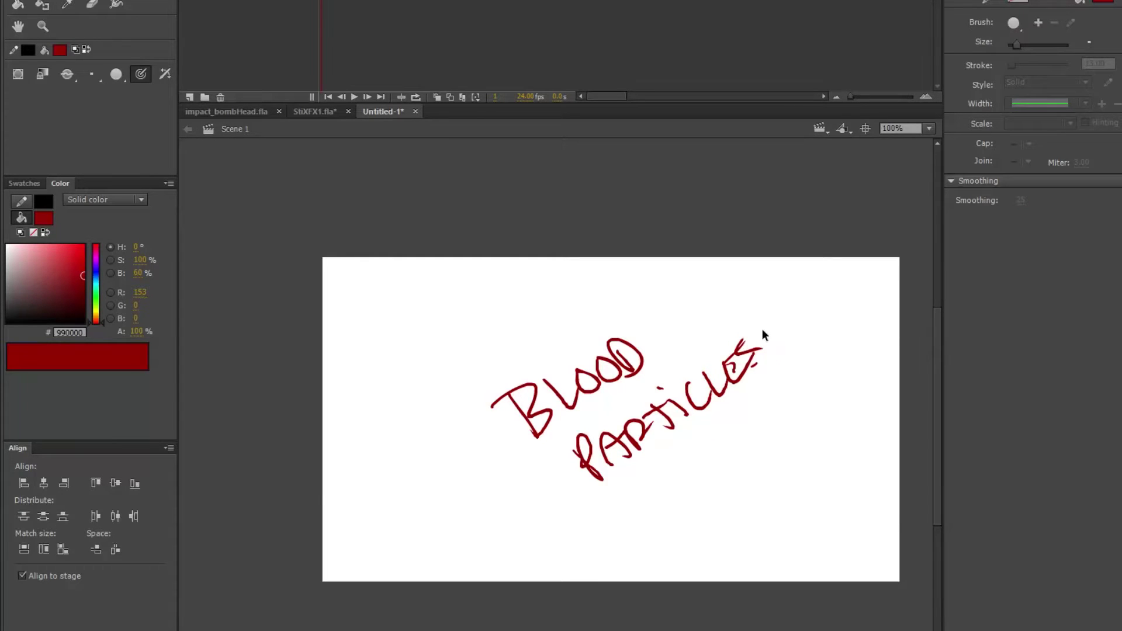
pyautogui.hotkey('ctrl', 'z')
pyautogui.hotkey('ctrl', 'z')
pyautogui.hotkey('ctrl', 'z')
pyautogui.hotkey('ctrl', 'z')
pyautogui.hotkey('ctrl', 'z')
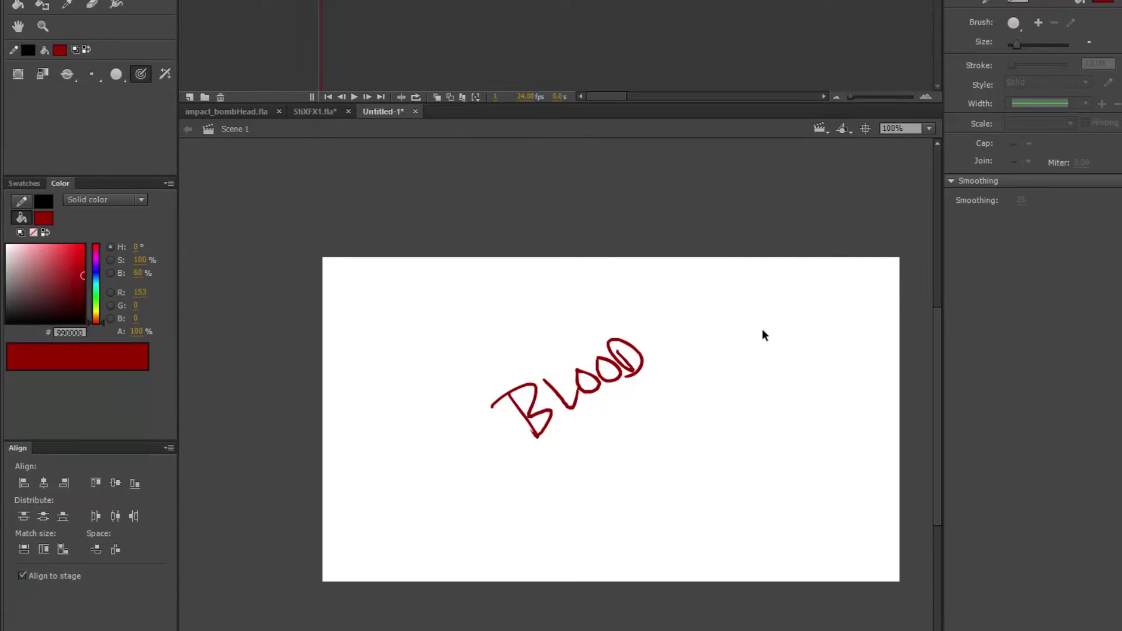
pyautogui.hotkey('ctrl', 'z')
pyautogui.hotkey('ctrl', 'z')
pyautogui.hotkey('ctrl', 'z')
pyautogui.hotkey('ctrl', 'z')
pyautogui.hotkey('ctrl', 'z')
pyautogui.hotkey('ctrl', 'z')
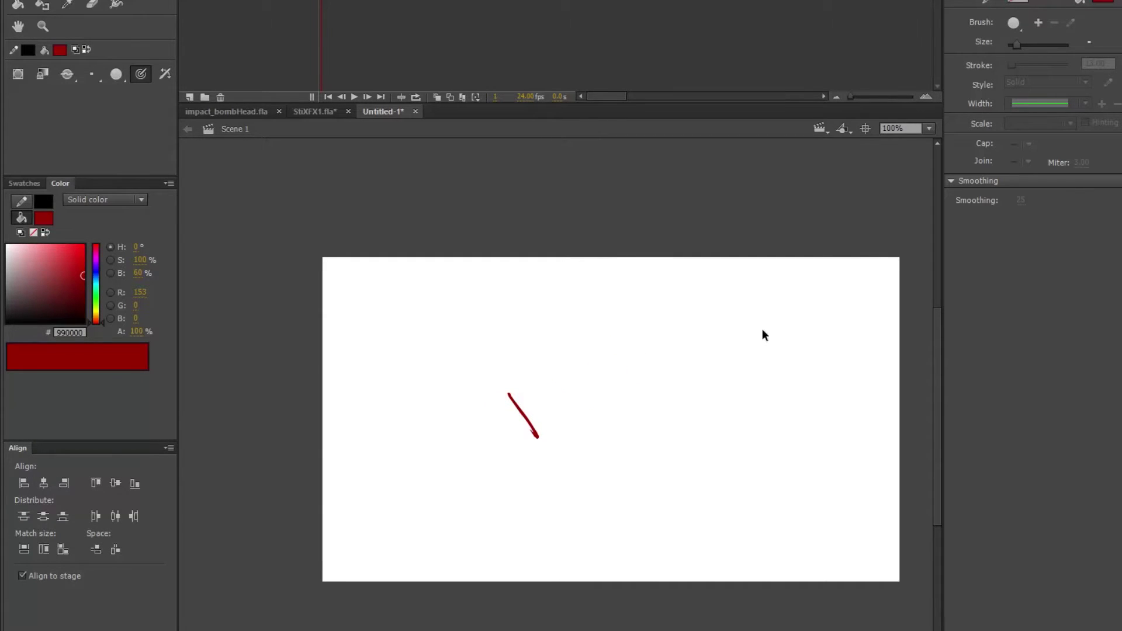
pyautogui.hotkey('ctrl', 'z')
pyautogui.hotkey('alt', 'Tab')
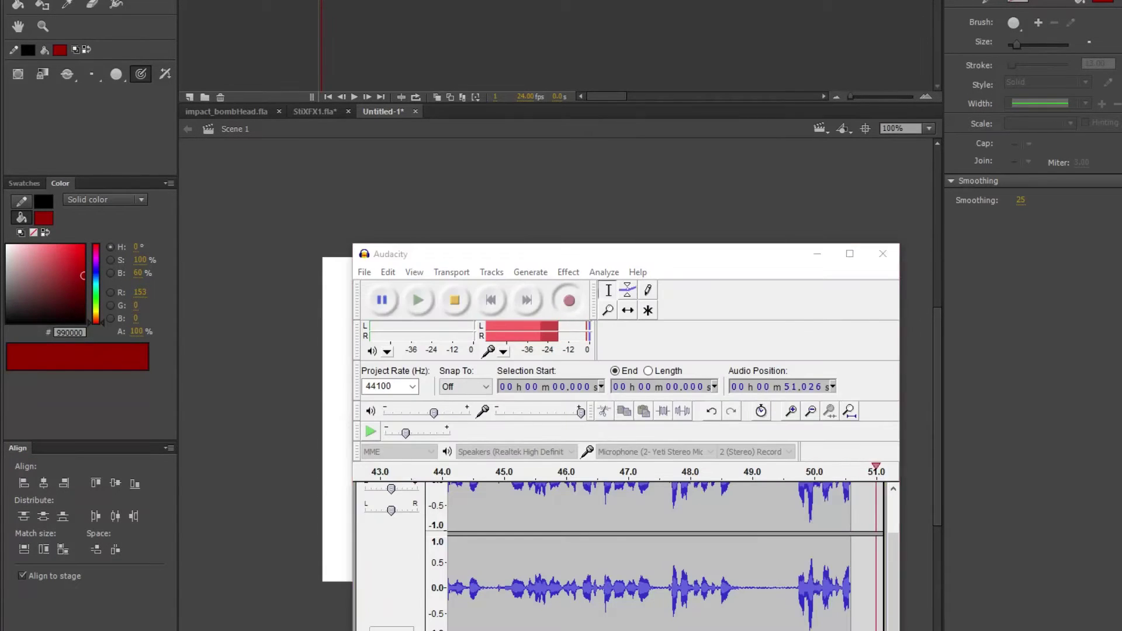
pyautogui.hotkey('alt', 'Tab')
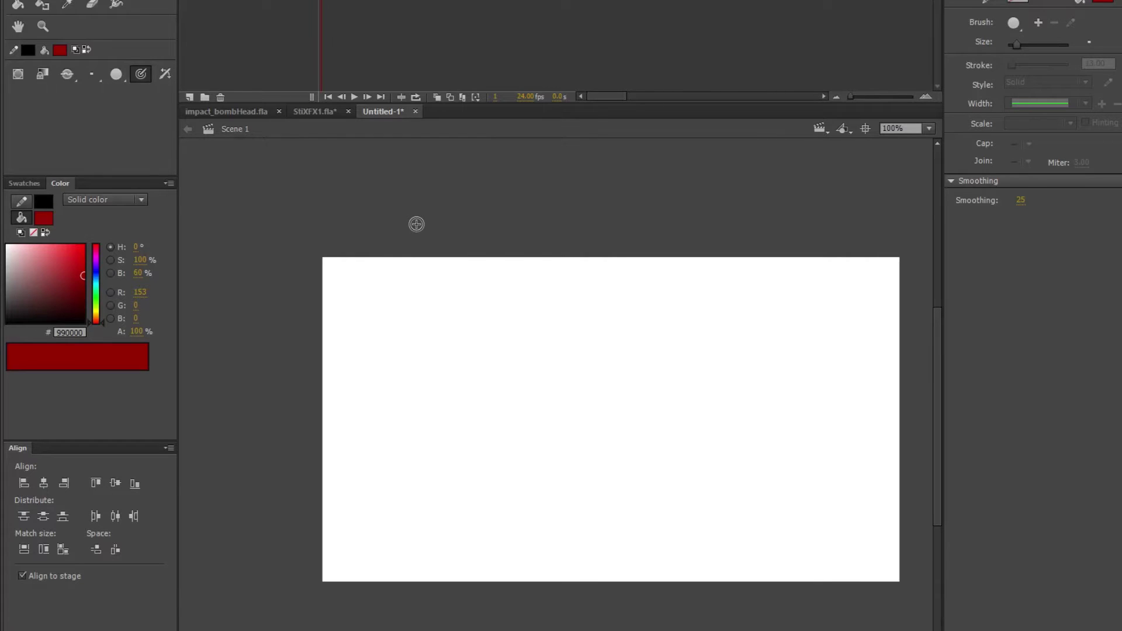
# - Increase the brush size to the fourth-smallest preset
pyautogui.click(94, 75)
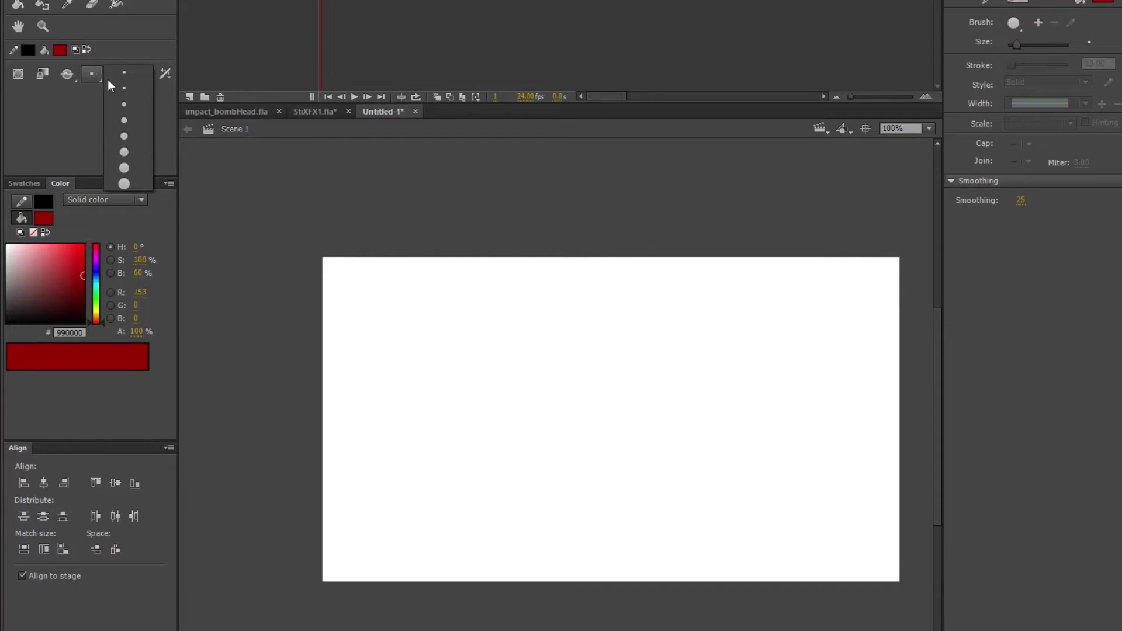
pyautogui.click(128, 115)
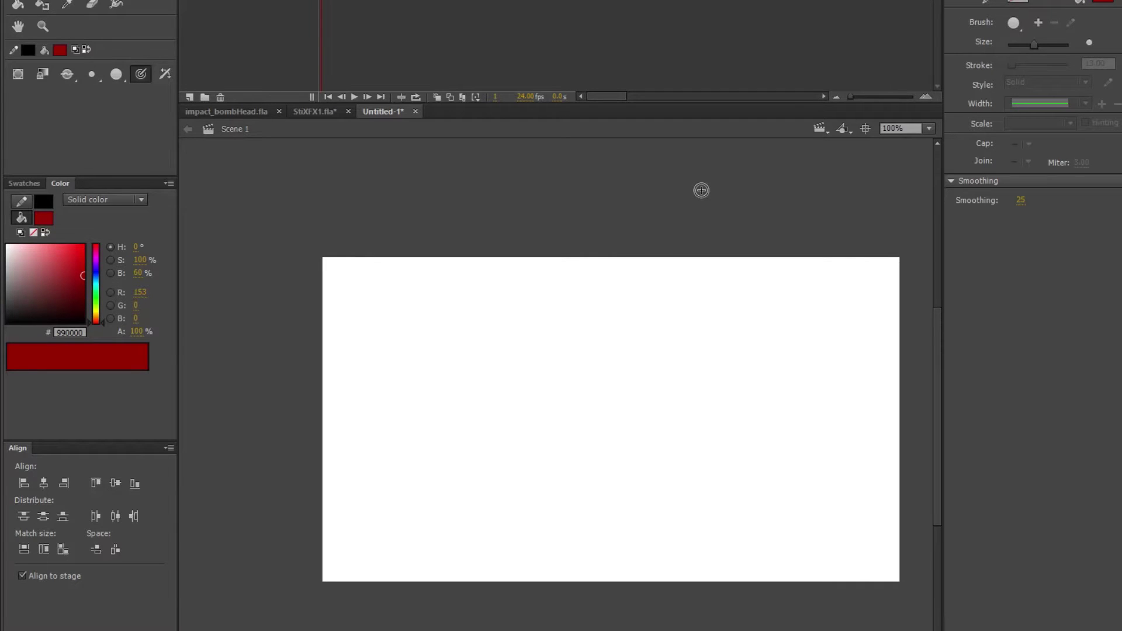
# - Draw a small smiling face with eyebrows and a question mark beside it near the stage centre
pyautogui.click(563, 387)
pyautogui.moveTo(542, 396); pyautogui.dragTo(608, 368)
pyautogui.moveTo(541, 381); pyautogui.dragTo(555, 370)
pyautogui.moveTo(573, 349); pyautogui.dragTo(632, 339)
pyautogui.click(638, 359)
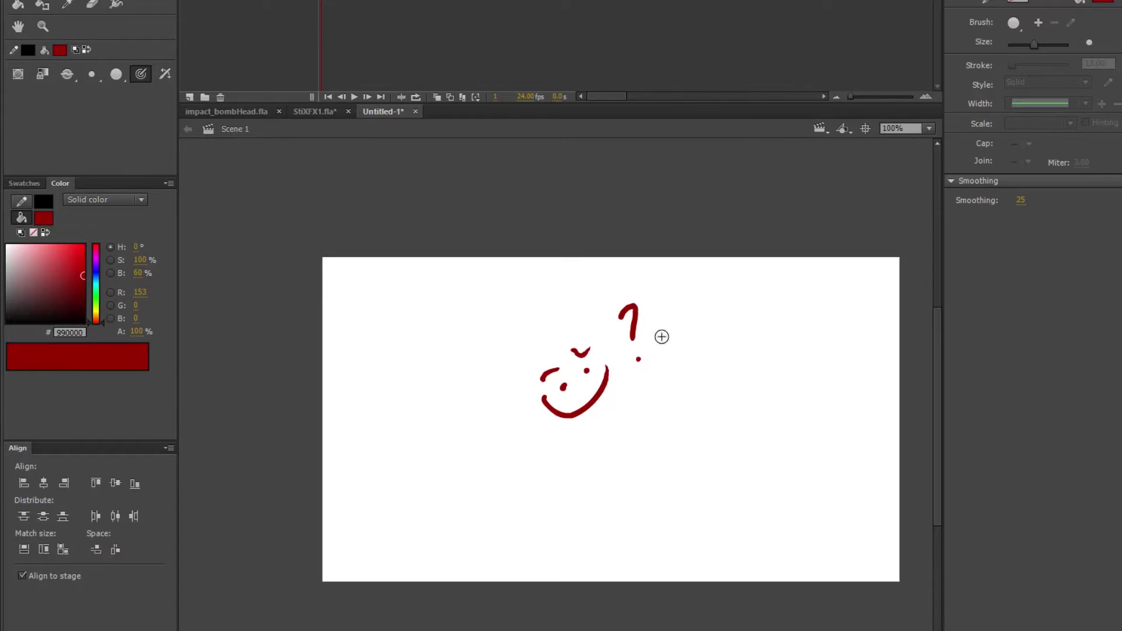
# - Undo the strokes of the smiling face and question mark
pyautogui.hotkey('ctrl', 'z')
pyautogui.hotkey('ctrl', 'z')
pyautogui.hotkey('ctrl', 'z')
pyautogui.hotkey('ctrl', 'z')
pyautogui.hotkey('ctrl', 'z')
pyautogui.hotkey('ctrl', 'z')
pyautogui.hotkey('ctrl', 'z')
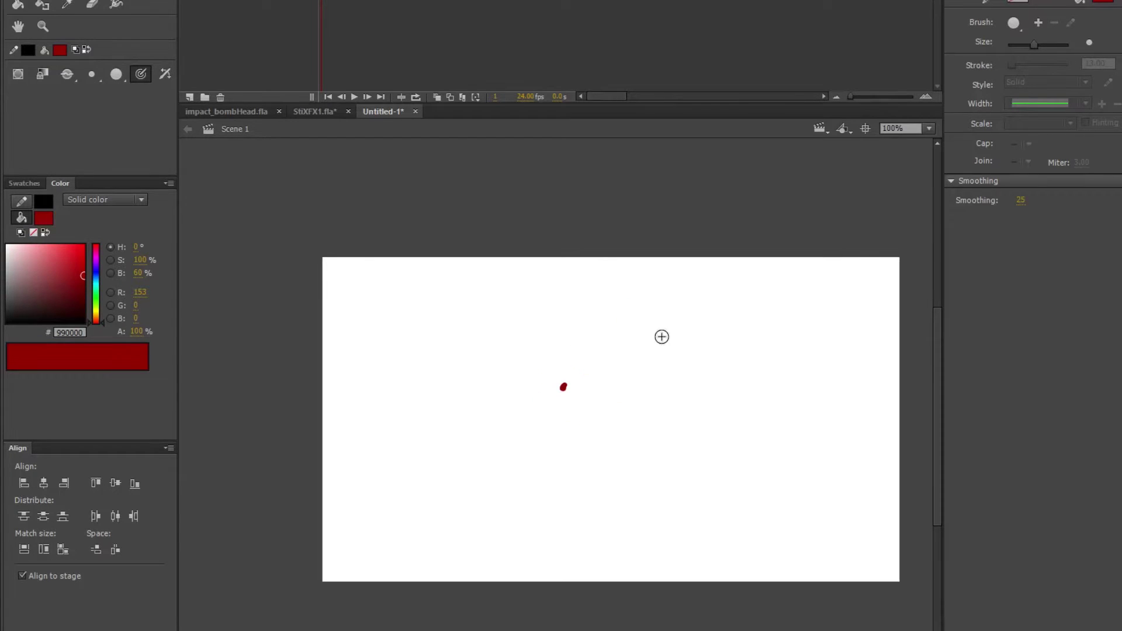
pyautogui.hotkey('ctrl', '=')
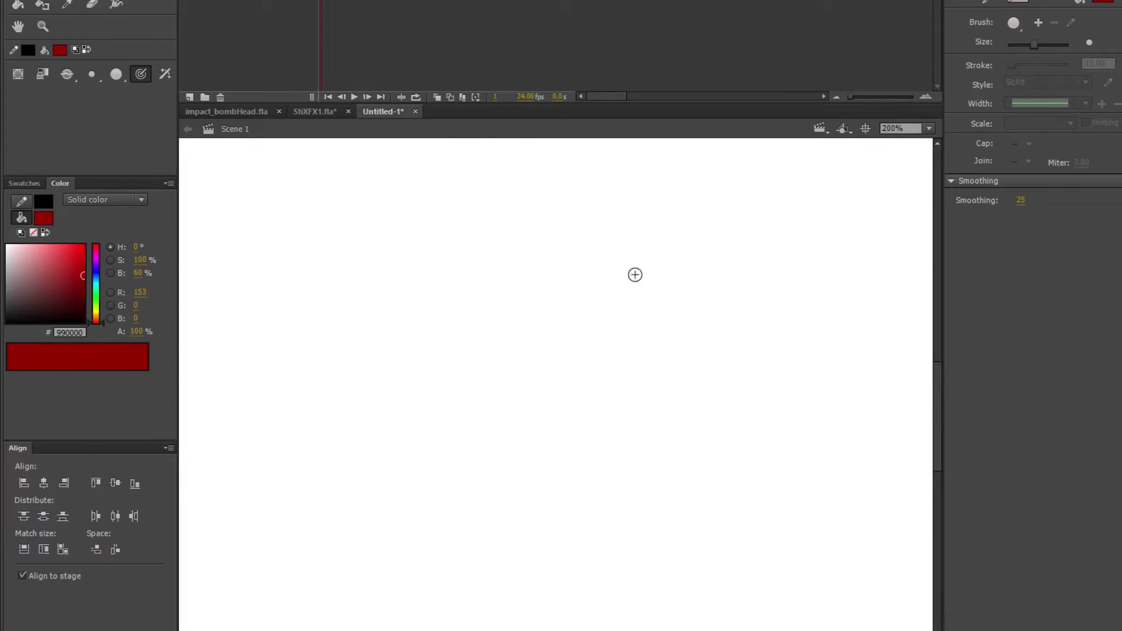
pyautogui.moveTo(613, 242)
pyautogui.mouseDown()
pyautogui.moveTo(589, 228)
pyautogui.moveTo(682, 254)
pyautogui.moveTo(590, 386)
pyautogui.moveTo(540, 204)
pyautogui.moveTo(739, 225)
pyautogui.moveTo(613, 446)
pyautogui.moveTo(685, 399)
pyautogui.mouseUp()
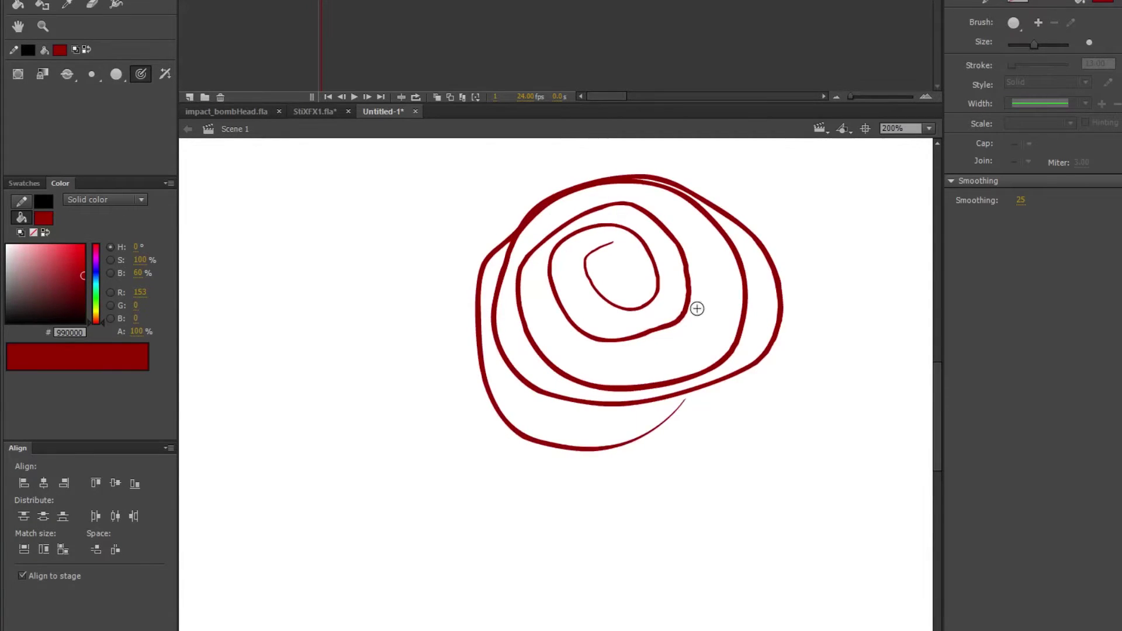
pyautogui.hotkey('ctrl', 'z')
pyautogui.hotkey('ctrl', 'z')
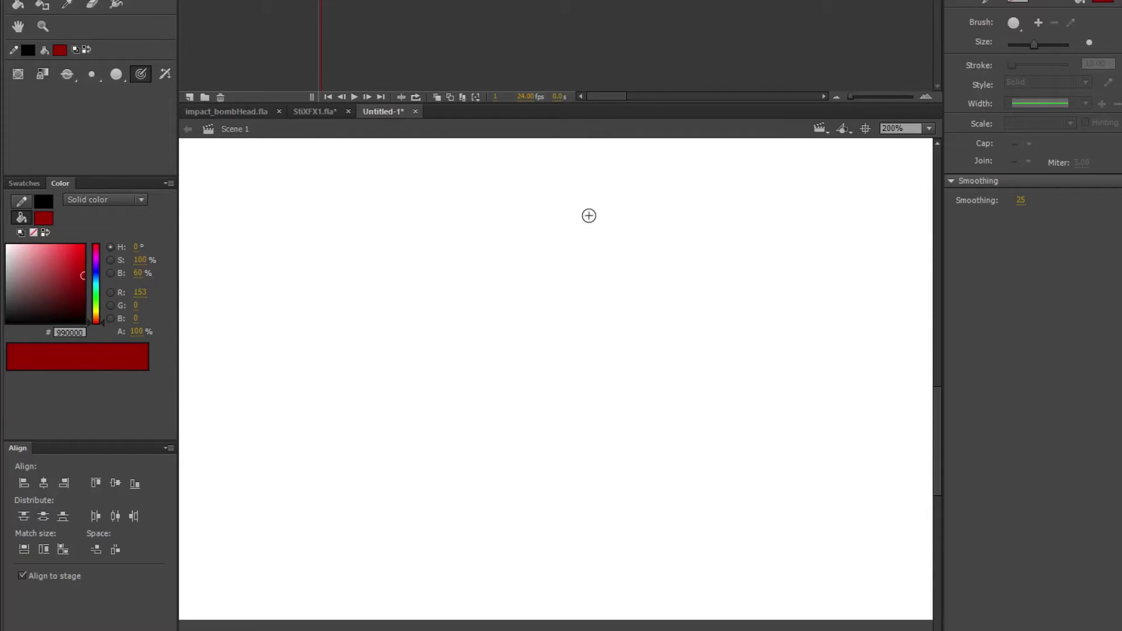
# - Draw a small spiky blood splat about 27 px wide and 23 px high and smooth its shape
pyautogui.moveTo(556, 326)
pyautogui.mouseDown()
pyautogui.moveTo(576, 303)
pyautogui.moveTo(574, 349)
pyautogui.mouseUp()
pyautogui.moveTo(555, 332)
pyautogui.mouseDown()
pyautogui.moveTo(536, 337)
pyautogui.moveTo(561, 333)
pyautogui.moveTo(575, 349)
pyautogui.moveTo(555, 328)
pyautogui.mouseUp()
pyautogui.press('v')
pyautogui.moveTo(602, 280); pyautogui.dragTo(512, 391)
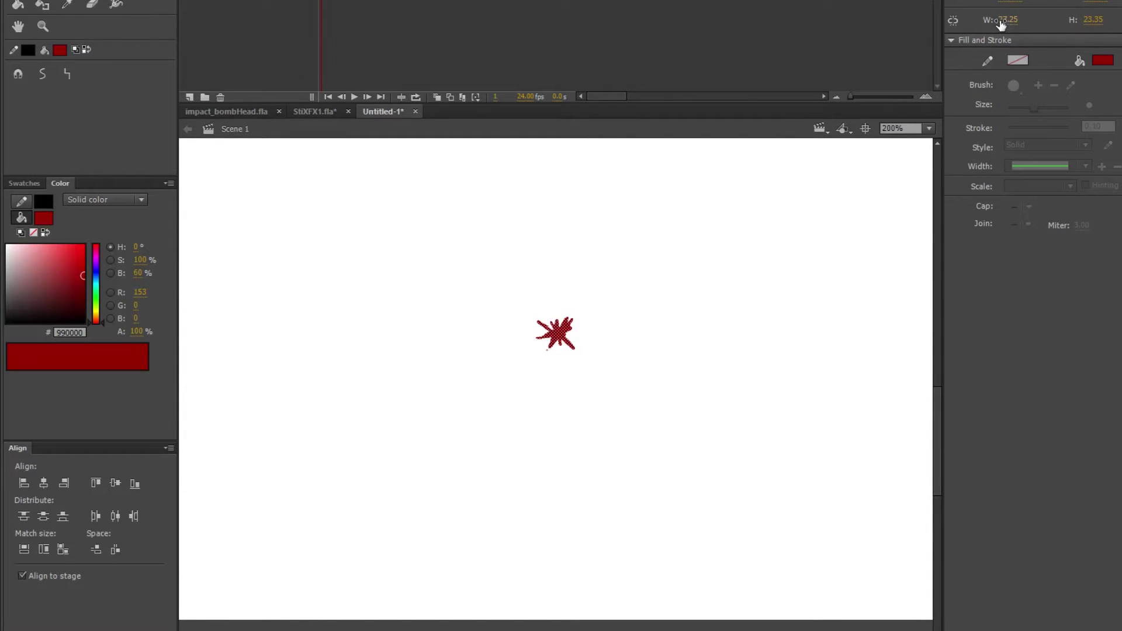
pyautogui.click(43, 74)
pyautogui.click(711, 159)
pyautogui.moveTo(611, 245); pyautogui.dragTo(478, 443)
pyautogui.click(649, 280)
pyautogui.press('b')
pyautogui.moveTo(613, 280)
pyautogui.mouseDown()
pyautogui.moveTo(641, 279)
pyautogui.moveTo(646, 312)
pyautogui.moveTo(607, 315)
pyautogui.moveTo(614, 292)
pyautogui.mouseUp()
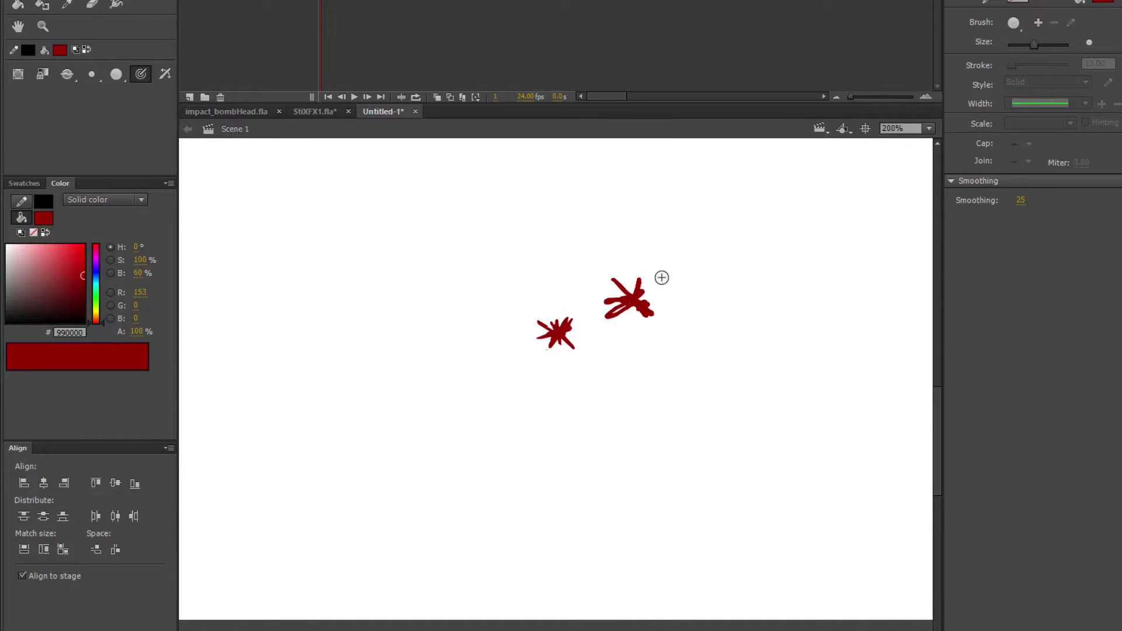
pyautogui.press('v')
pyautogui.hotkey('ctrl', 'z')
pyautogui.hotkey('ctrl', 'z')
pyautogui.hotkey('ctrl', 'z')
pyautogui.hotkey('ctrl', 'z')
pyautogui.press('b')
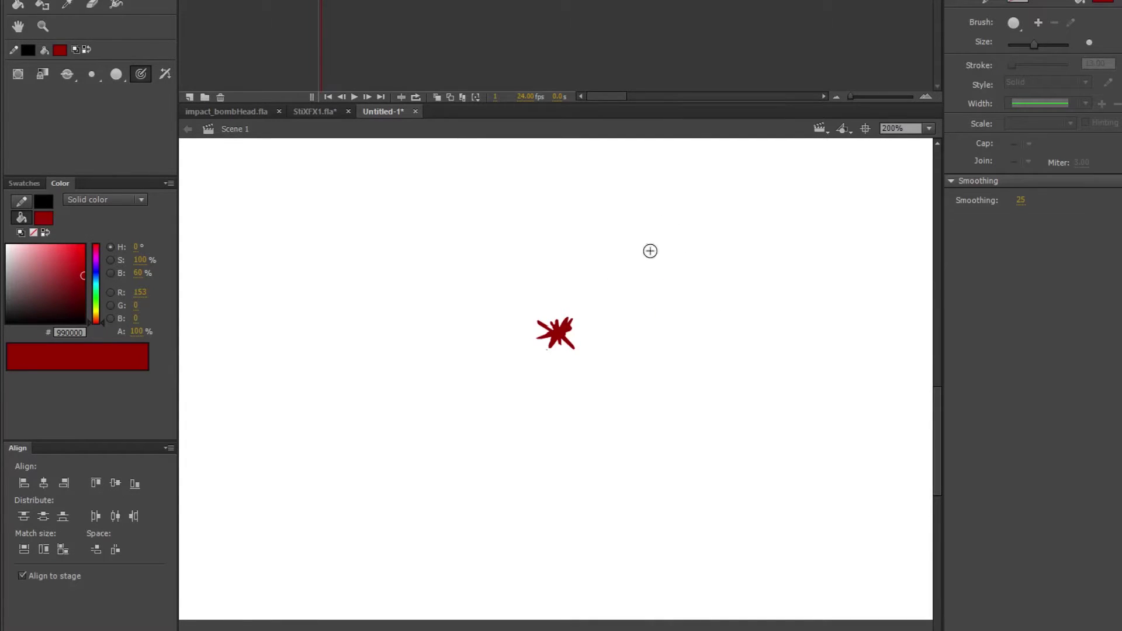
# - Draw three arrows radiating outward from the splat, one upward, one down to the left and one downward
pyautogui.moveTo(549, 303)
pyautogui.mouseDown()
pyautogui.moveTo(521, 273)
pyautogui.moveTo(549, 261)
pyautogui.mouseUp()
pyautogui.moveTo(536, 354); pyautogui.dragTo(476, 406)
pyautogui.moveTo(494, 365); pyautogui.dragTo(514, 397)
pyautogui.moveTo(567, 360); pyautogui.dragTo(591, 425)
pyautogui.moveTo(561, 384); pyautogui.dragTo(592, 392)
pyautogui.moveTo(604, 297)
pyautogui.mouseDown()
pyautogui.moveTo(622, 278)
pyautogui.moveTo(809, 261)
pyautogui.moveTo(775, 269)
pyautogui.moveTo(840, 288)
pyautogui.mouseUp()
pyautogui.moveTo(817, 236); pyautogui.dragTo(839, 290)
pyautogui.moveTo(696, 458)
pyautogui.mouseDown()
pyautogui.moveTo(690, 231)
pyautogui.moveTo(745, 377)
pyautogui.mouseUp()
pyautogui.moveTo(751, 327); pyautogui.dragTo(759, 368)
pyautogui.hotkey('ctrl', 'z')
pyautogui.hotkey('ctrl', 'z')
pyautogui.hotkey('ctrl', 'z')
pyautogui.hotkey('ctrl', 'z')
pyautogui.hotkey('ctrl', 'z')
pyautogui.hotkey('ctrl', 'z')
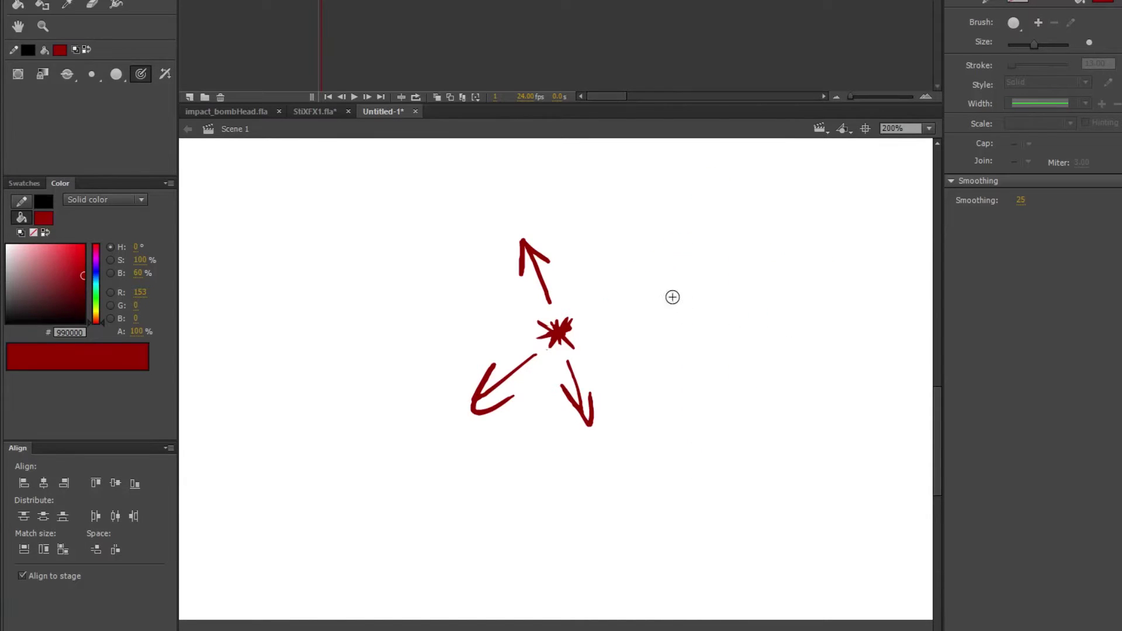
# - Add three more arrows radiating from the splat toward the upper right, upper left and lower right
pyautogui.moveTo(586, 317)
pyautogui.mouseDown()
pyautogui.moveTo(679, 266)
pyautogui.moveTo(653, 305)
pyautogui.mouseUp()
pyautogui.moveTo(518, 318)
pyautogui.mouseDown()
pyautogui.moveTo(441, 287)
pyautogui.moveTo(464, 311)
pyautogui.mouseUp()
pyautogui.moveTo(605, 351)
pyautogui.mouseDown()
pyautogui.moveTo(652, 379)
pyautogui.moveTo(613, 374)
pyautogui.mouseUp()
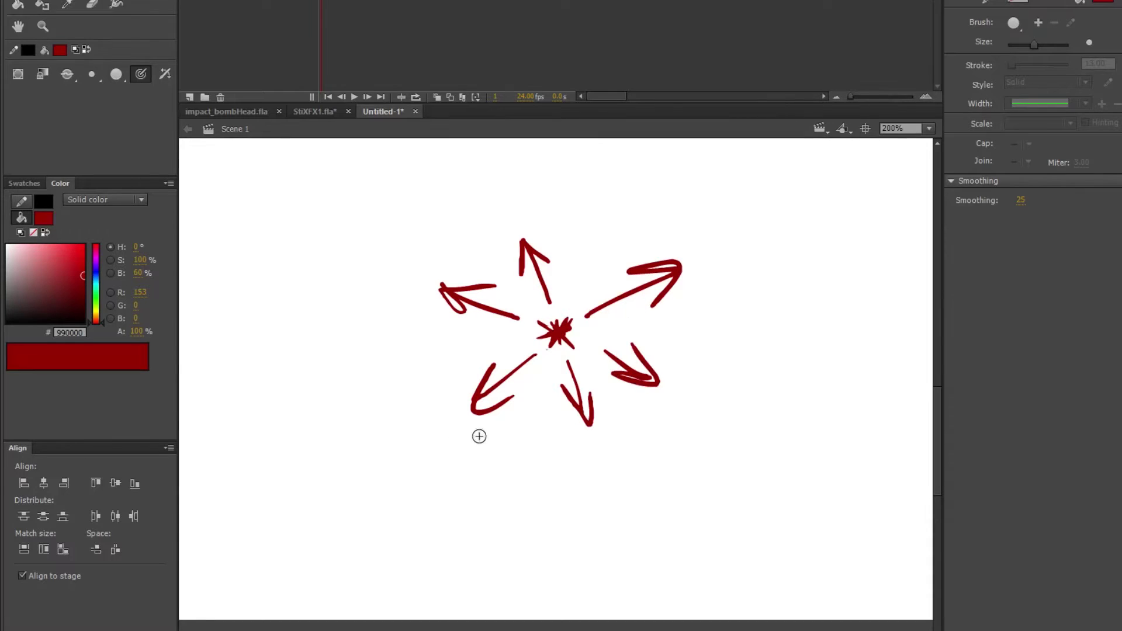
# - Draw a short, slightly curved path line beyond each of the six arrow tips
pyautogui.moveTo(460, 437); pyautogui.dragTo(444, 505)
pyautogui.moveTo(417, 296); pyautogui.dragTo(341, 318)
pyautogui.hotkey('ctrl', 'z')
pyautogui.moveTo(425, 282); pyautogui.dragTo(377, 281)
pyautogui.moveTo(485, 224); pyautogui.dragTo(511, 231)
pyautogui.moveTo(695, 262); pyautogui.dragTo(725, 264)
pyautogui.moveTo(601, 431); pyautogui.dragTo(623, 471)
pyautogui.moveTo(671, 400); pyautogui.dragTo(679, 425)
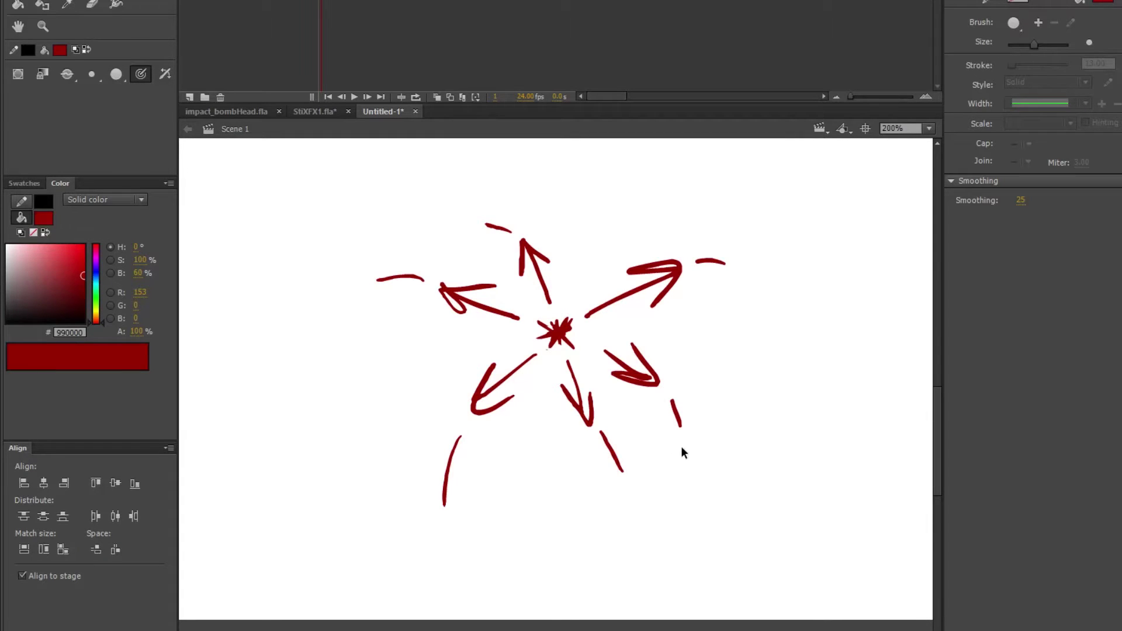
# - Undo all the arrows and path lines drawn around the splat
pyautogui.hotkey('ctrl', 'z')
pyautogui.hotkey('ctrl', 'z')
pyautogui.hotkey('ctrl', 'z')
pyautogui.hotkey('ctrl', 'z')
pyautogui.hotkey('ctrl', 'z')
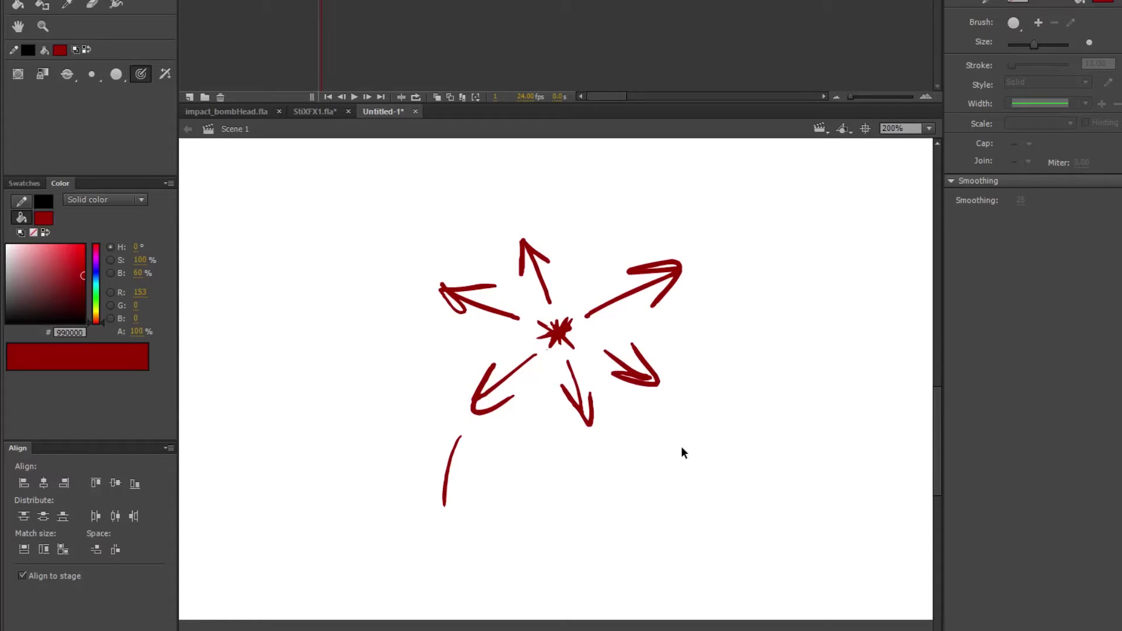
pyautogui.hotkey('ctrl', 'z')
pyautogui.hotkey('ctrl', 'z')
pyautogui.hotkey('ctrl', 'z')
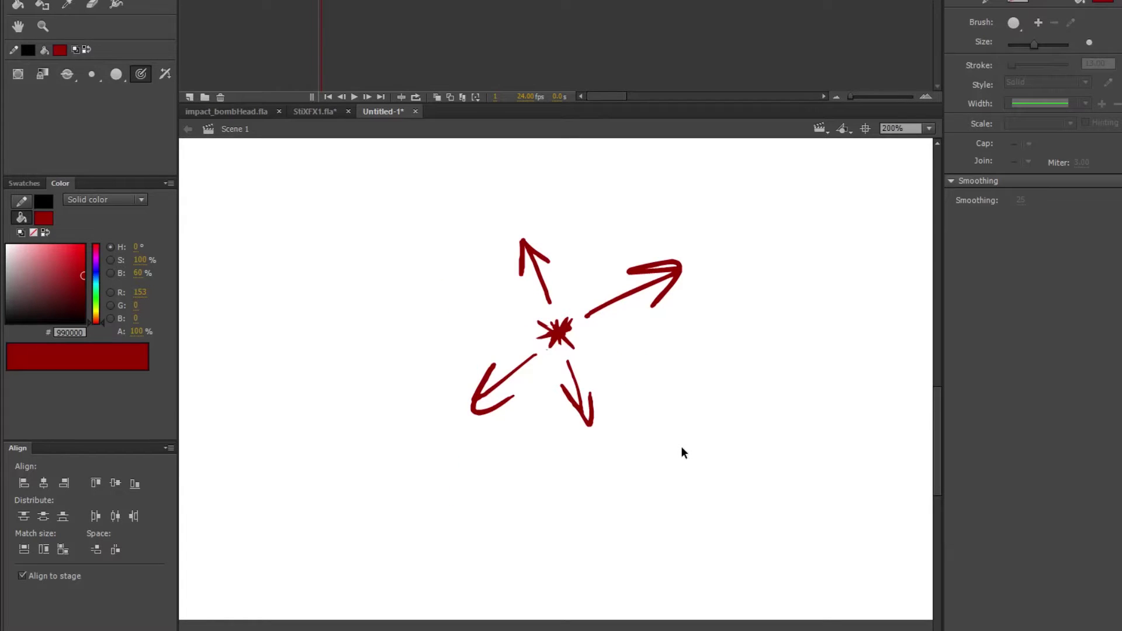
pyautogui.hotkey('ctrl', 'z')
pyautogui.hotkey('ctrl', 'z')
pyautogui.hotkey('ctrl', 'z')
pyautogui.hotkey('ctrl', 'z')
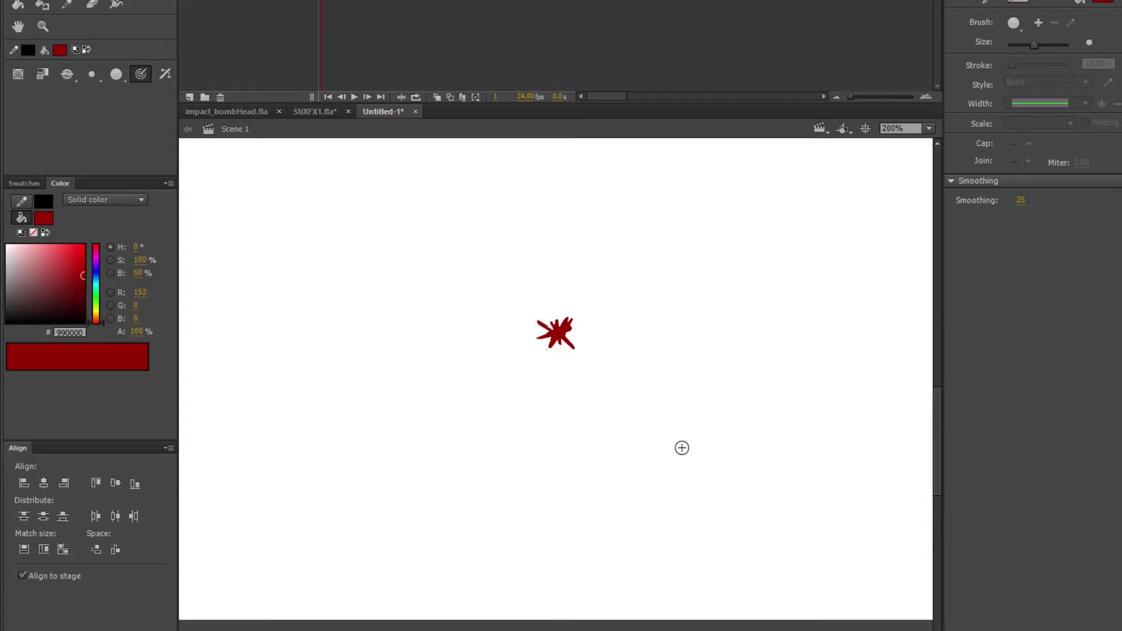
pyautogui.moveTo(586, 303)
pyautogui.mouseDown()
pyautogui.moveTo(634, 251)
pyautogui.moveTo(639, 282)
pyautogui.moveTo(580, 301)
pyautogui.moveTo(618, 291)
pyautogui.mouseUp()
pyautogui.hotkey('ctrl', 'z')
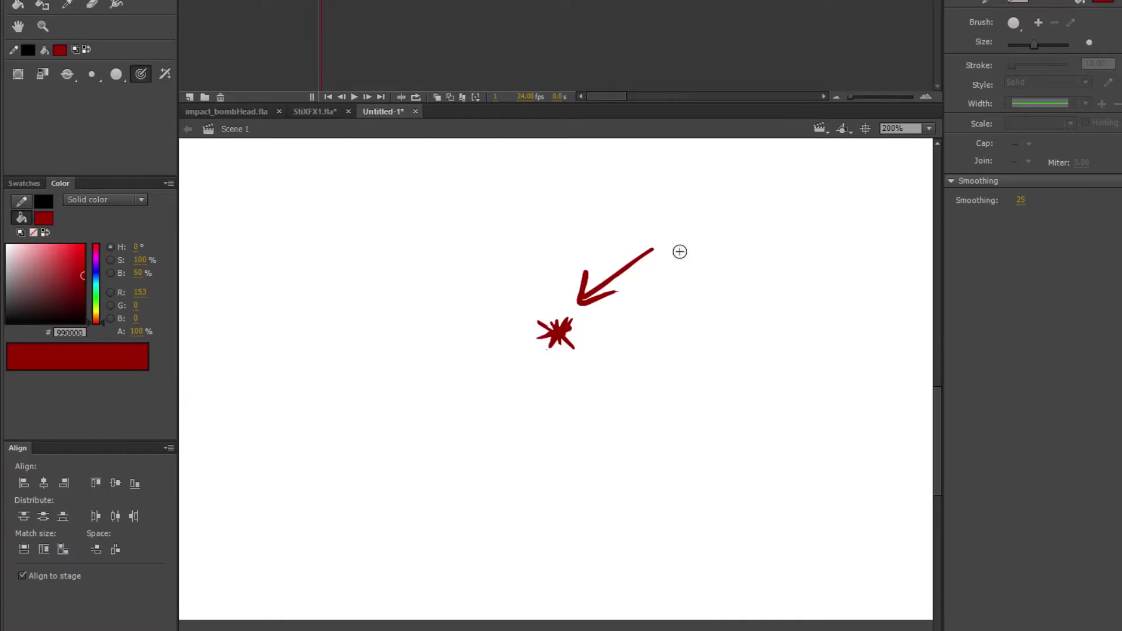
pyautogui.hotkey('ctrl', 'z')
pyautogui.hotkey('ctrl', 'z')
# - Convert the whole blood splat to a Graphic symbol named bl00d1
pyautogui.press('v')
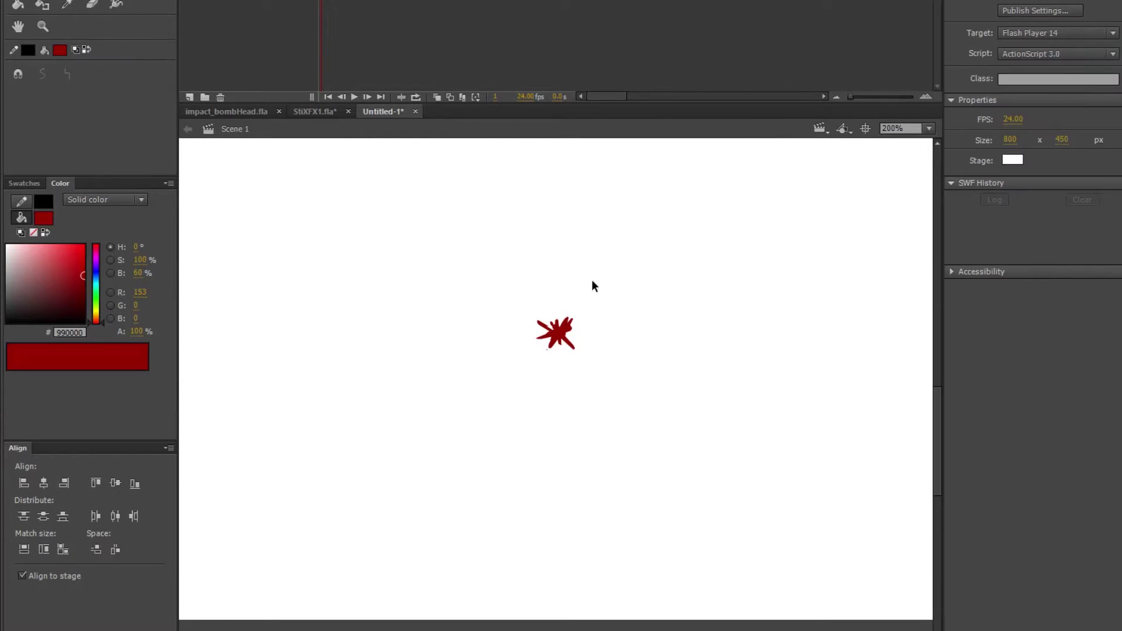
pyautogui.moveTo(591, 282); pyautogui.dragTo(511, 381)
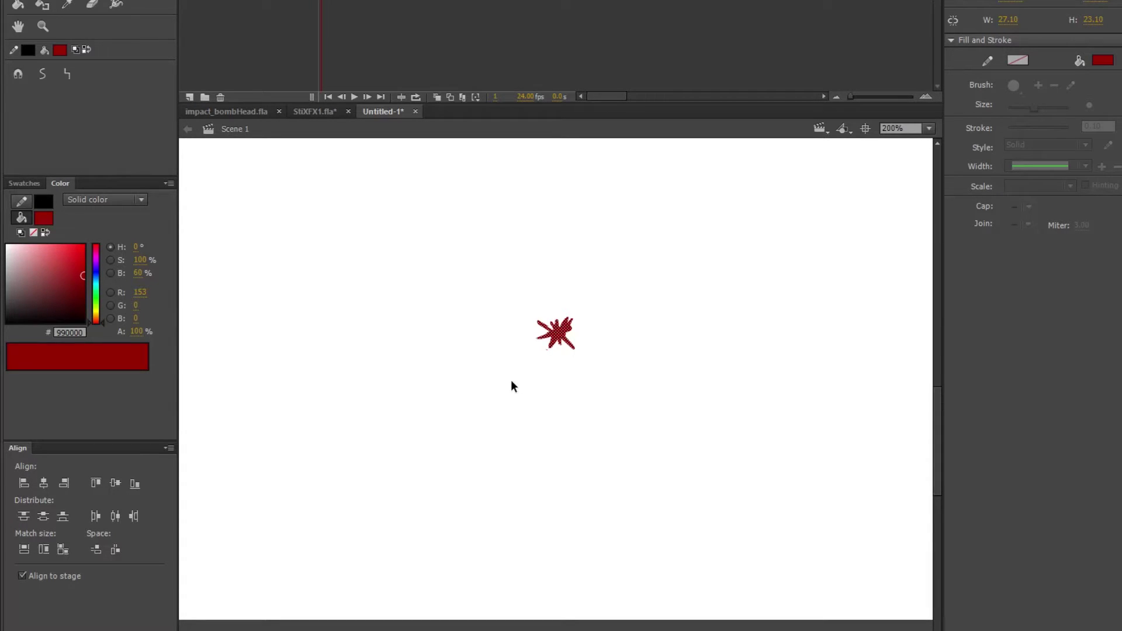
pyautogui.press('F8')
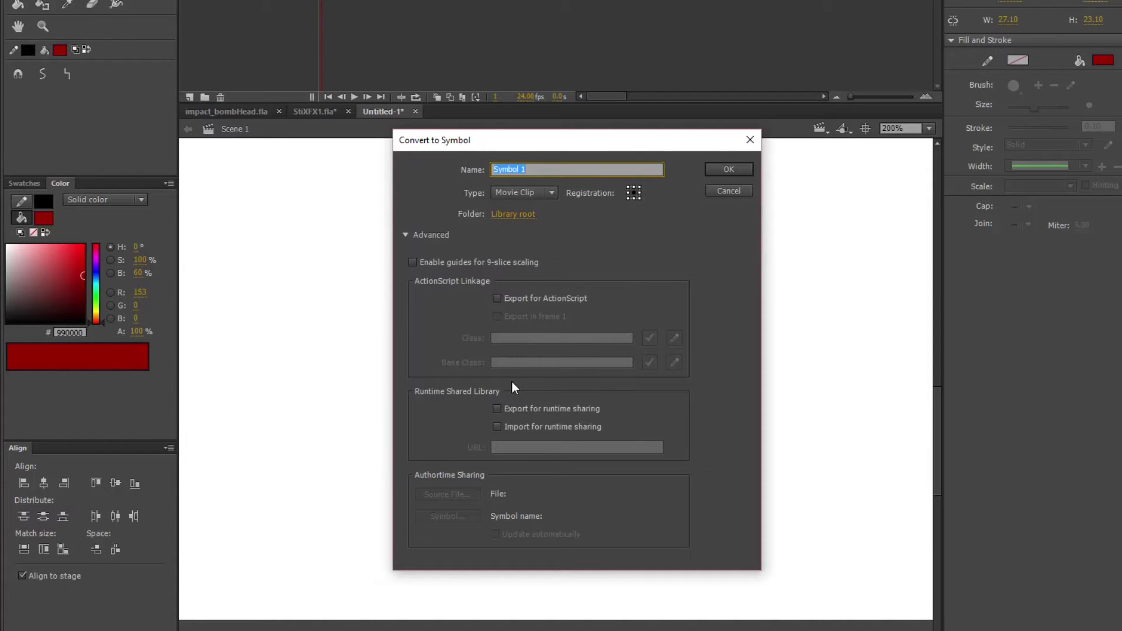
pyautogui.click(540, 193)
pyautogui.click(534, 242)
pyautogui.click(542, 169)
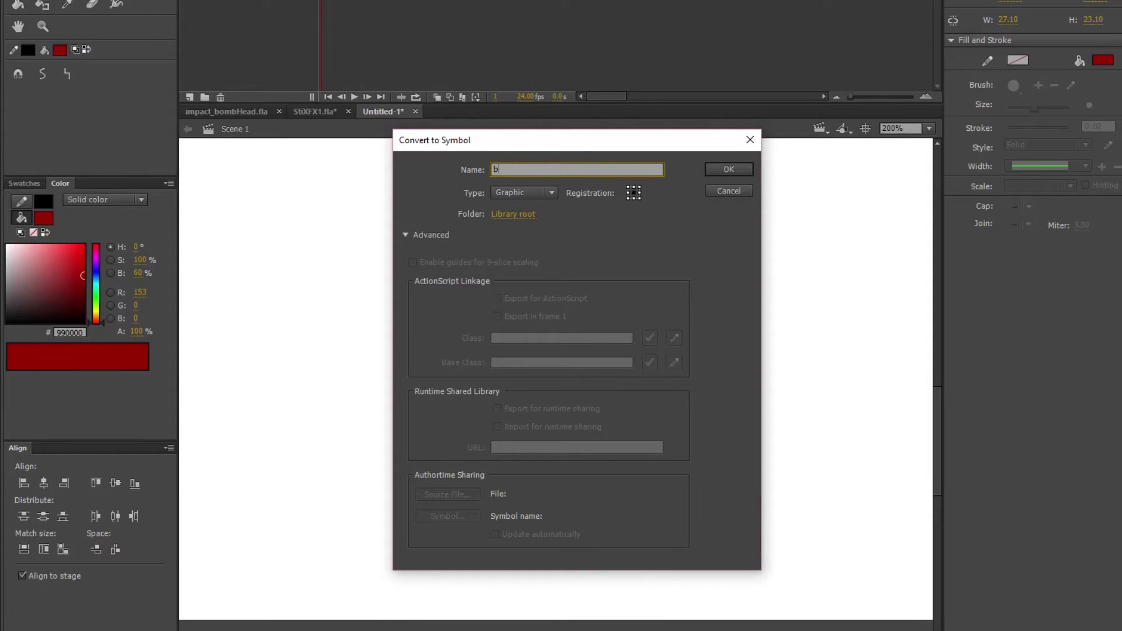
pyautogui.write('bl00d1')
pyautogui.press('Return')
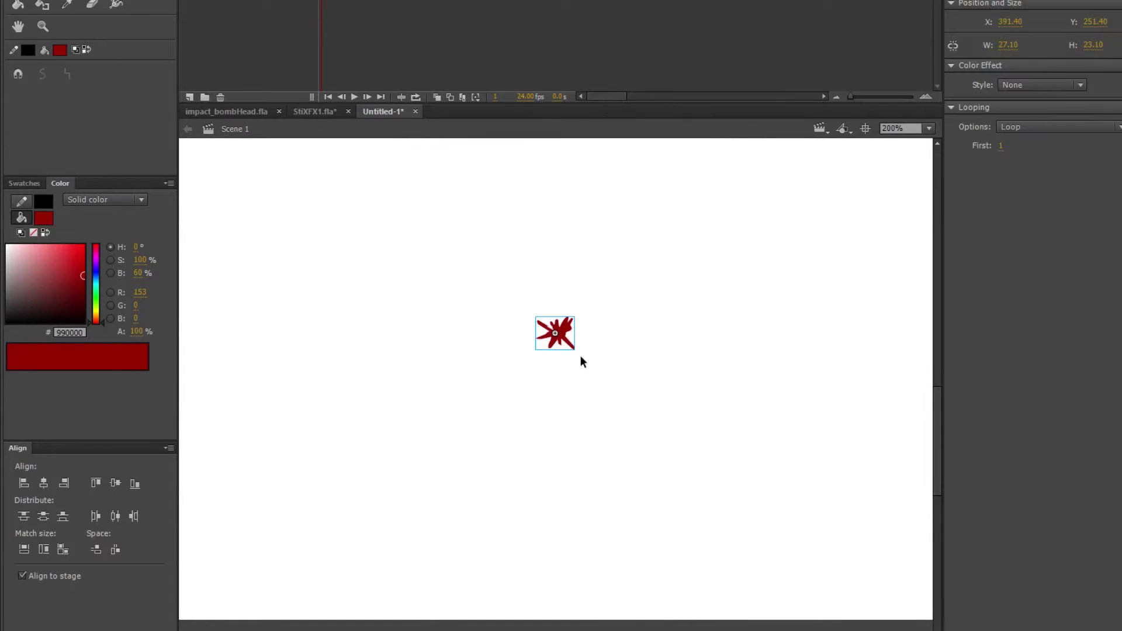
# - Open the bl00d1 symbol for editing and insert a blank keyframe at frame 15
pyautogui.doubleClick(563, 333)
pyautogui.press('b')
pyautogui.hotkey('ctrl', '=')
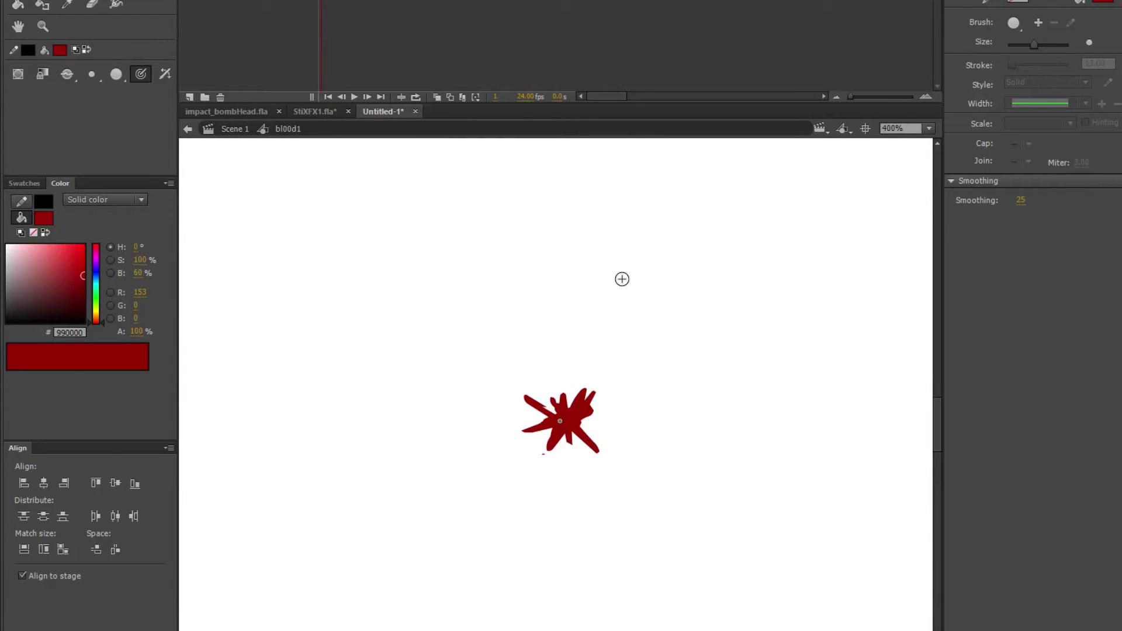
pyautogui.moveTo(712, 356); pyautogui.dragTo(728, 437)
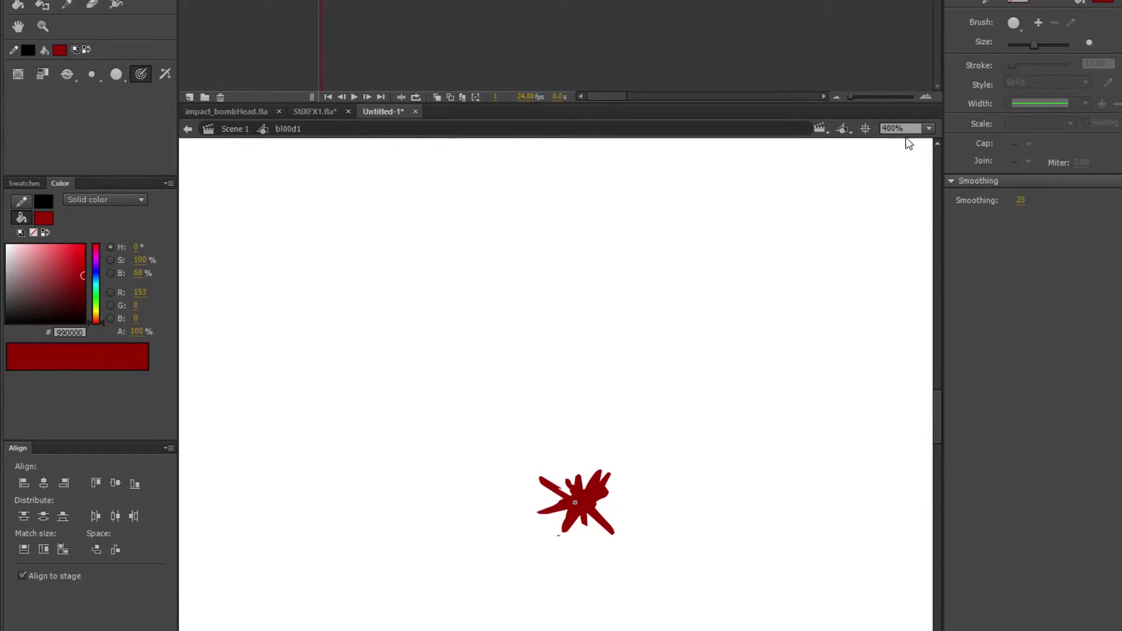
pyautogui.press('F7')
pyautogui.press('F7')
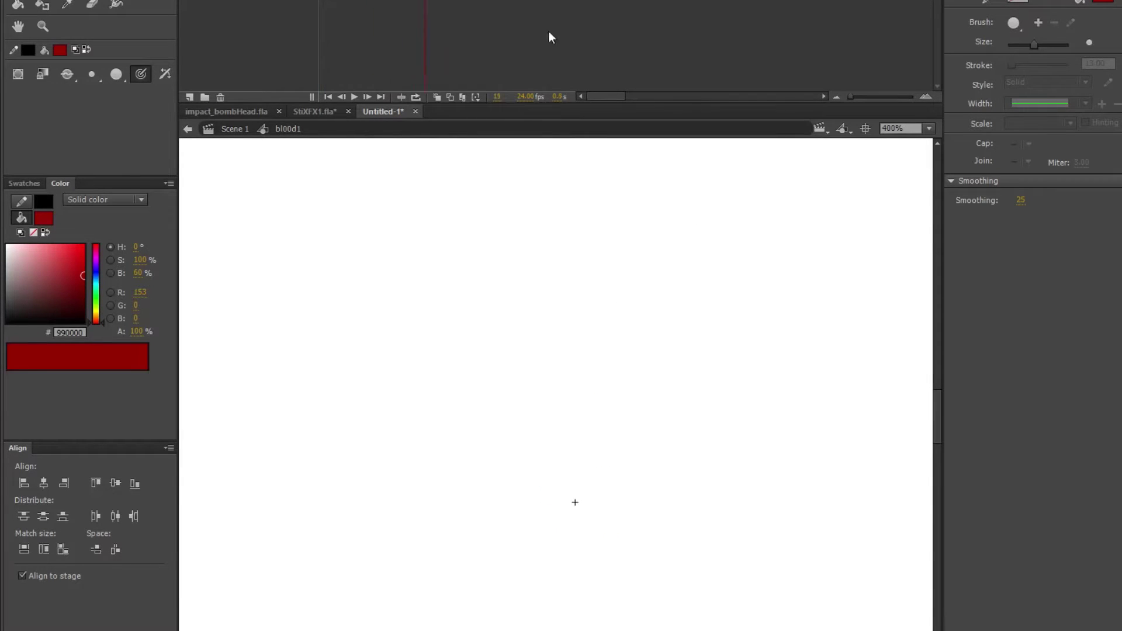
pyautogui.press('Return')
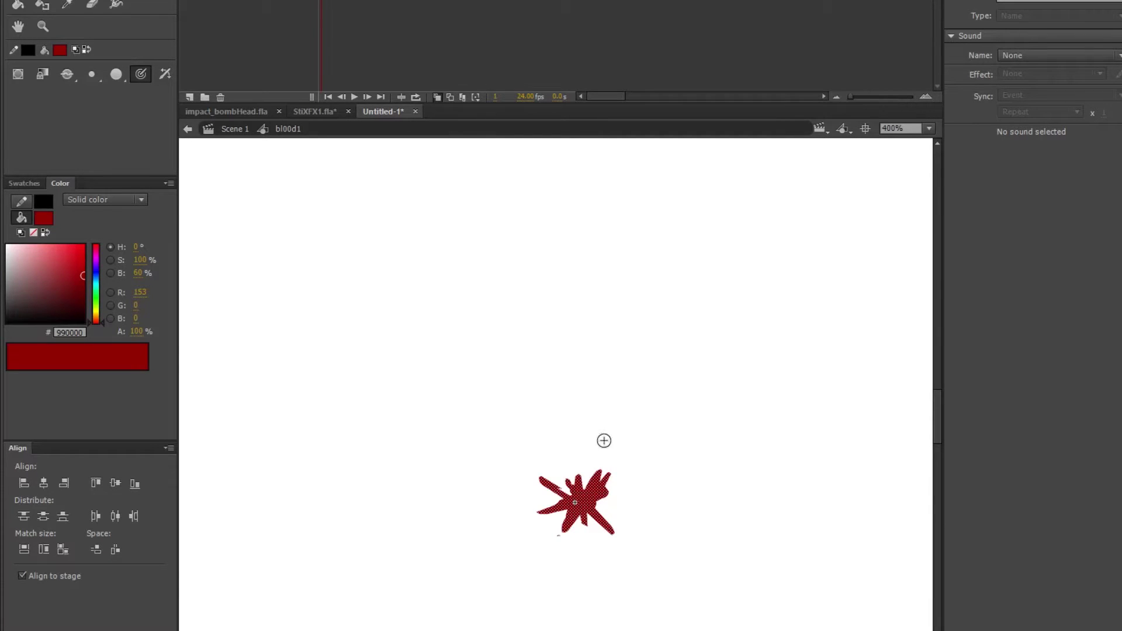
# - On frame 2, paint longer blood streaks radiating in all directions from the splat's centre with the next larger brush size
pyautogui.press('.')
pyautogui.click(116, 74)
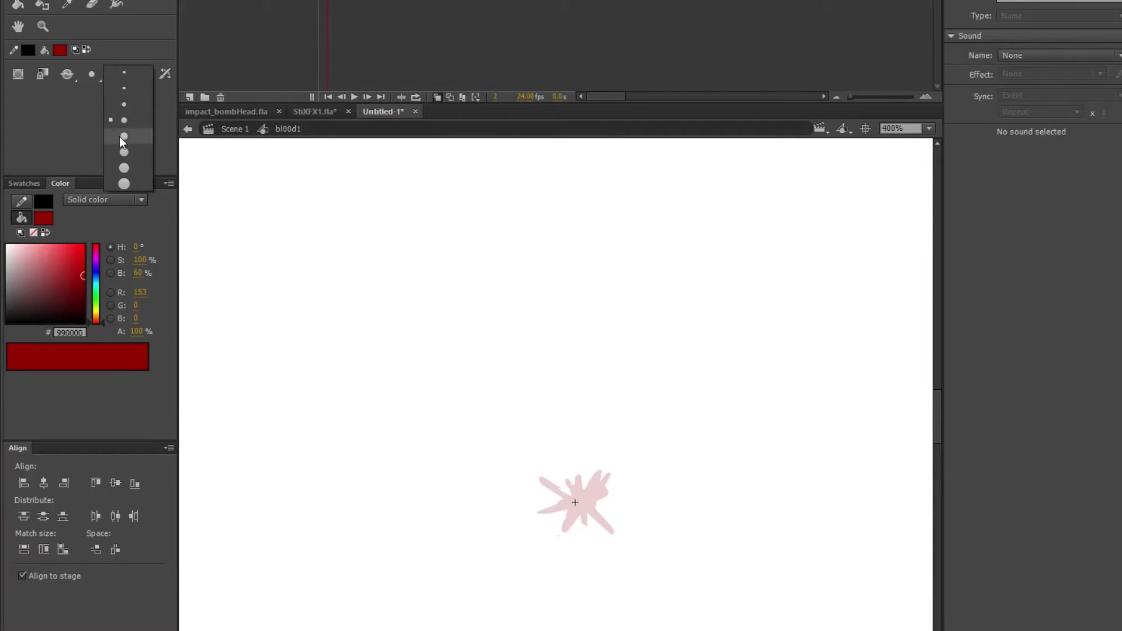
pyautogui.click(123, 136)
pyautogui.moveTo(632, 431); pyautogui.dragTo(587, 496)
pyautogui.hotkey('ctrl', 'z')
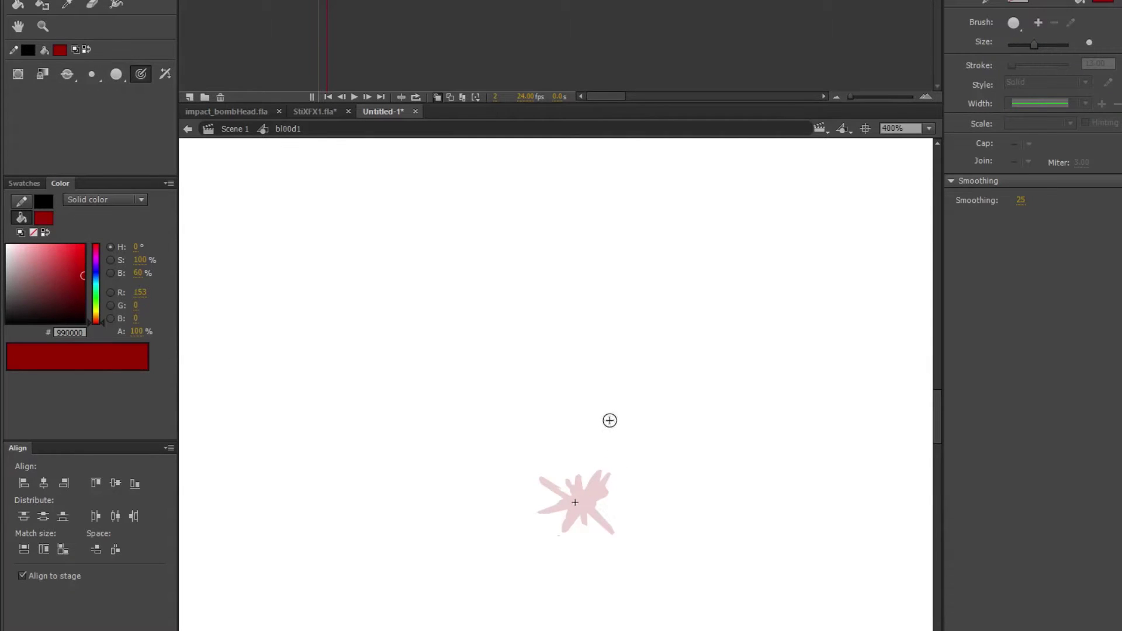
pyautogui.moveTo(578, 498)
pyautogui.mouseDown()
pyautogui.moveTo(546, 447)
pyautogui.moveTo(578, 489)
pyautogui.moveTo(577, 435)
pyautogui.mouseUp()
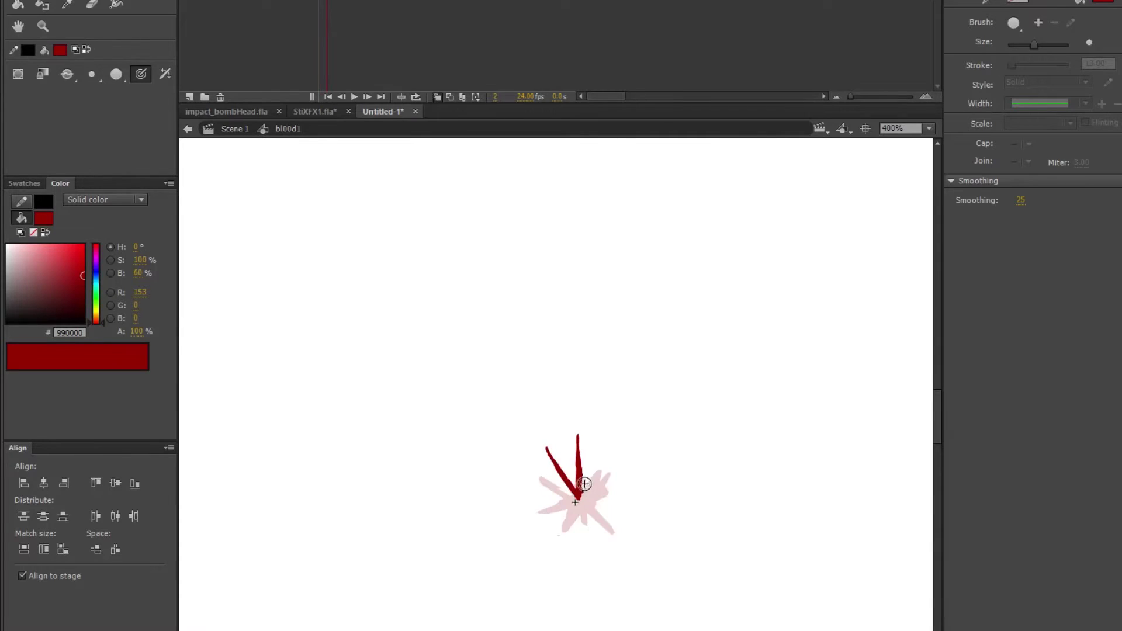
pyautogui.moveTo(593, 479)
pyautogui.mouseDown()
pyautogui.moveTo(616, 435)
pyautogui.moveTo(597, 485)
pyautogui.moveTo(619, 471)
pyautogui.moveTo(599, 494)
pyautogui.moveTo(615, 496)
pyautogui.moveTo(596, 513)
pyautogui.moveTo(584, 506)
pyautogui.mouseUp()
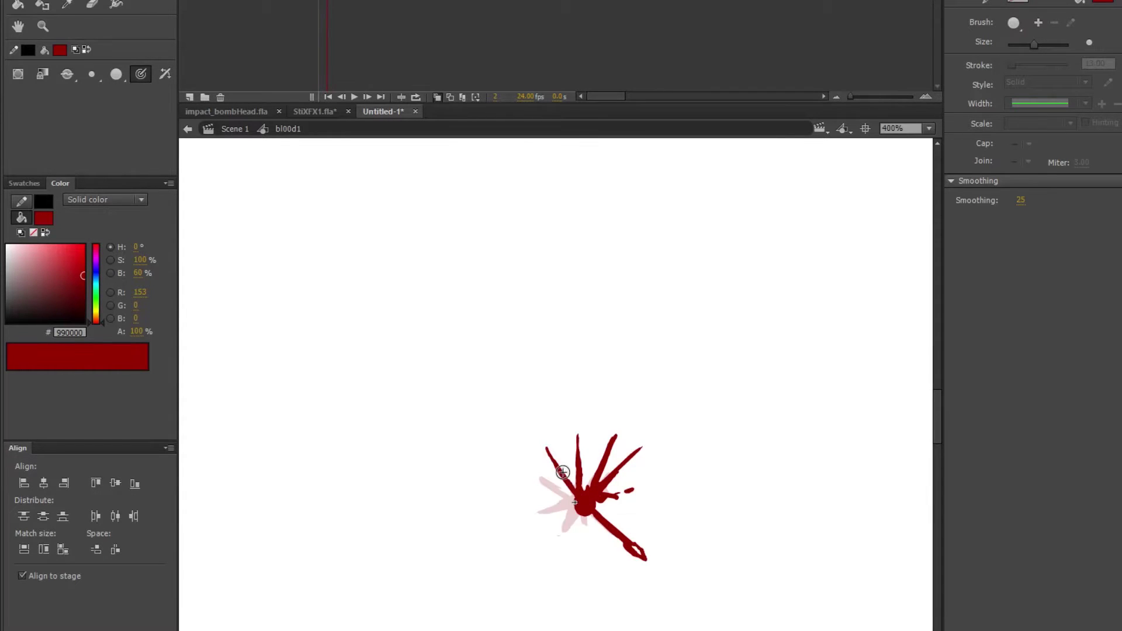
pyautogui.moveTo(584, 509)
pyautogui.mouseDown()
pyautogui.moveTo(588, 556)
pyautogui.moveTo(575, 502)
pyautogui.moveTo(541, 550)
pyautogui.moveTo(575, 510)
pyautogui.moveTo(533, 504)
pyautogui.mouseUp()
pyautogui.moveTo(498, 447); pyautogui.dragTo(566, 498)
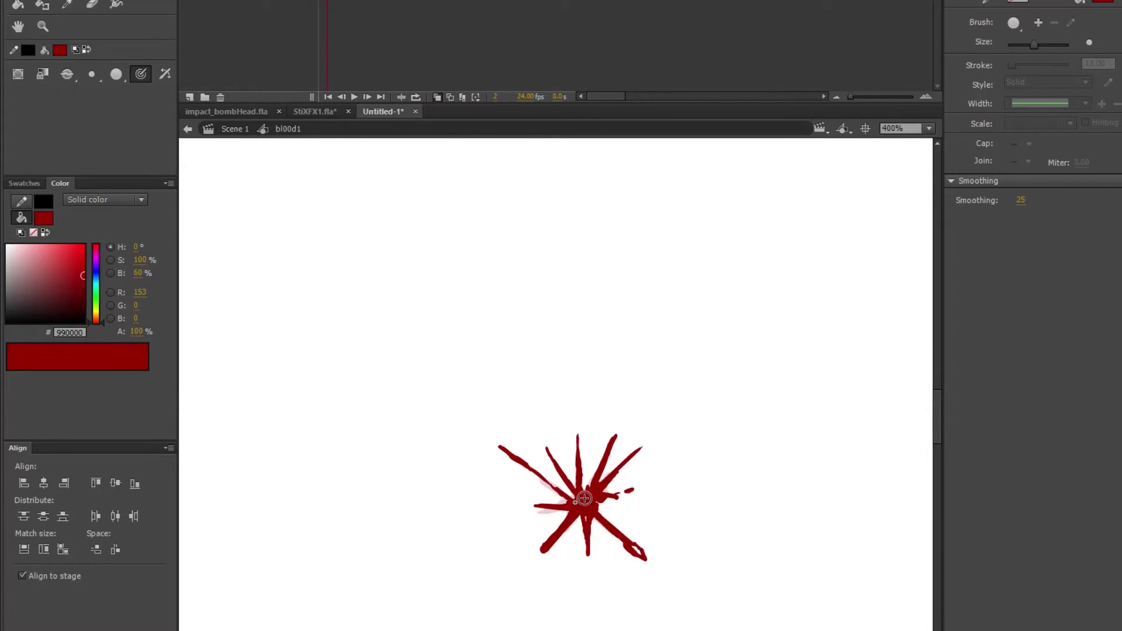
# - Scatter small blood droplets between and beyond the streaks on frame 2
pyautogui.click(639, 519)
pyautogui.click(547, 411)
pyautogui.click(560, 436)
pyautogui.click(580, 575)
pyautogui.click(578, 548)
pyautogui.click(534, 530)
pyautogui.click(476, 553)
pyautogui.moveTo(608, 549); pyautogui.dragTo(600, 532)
pyautogui.click(628, 438)
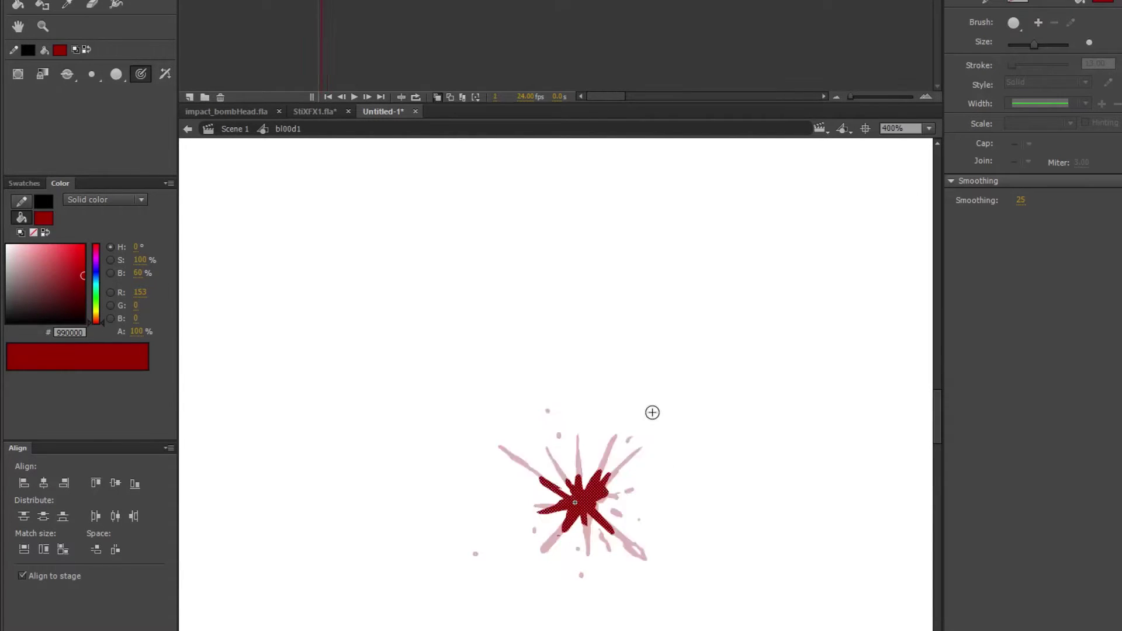
# - Compare frames 1 and 2 by flipping between them to check the splat's growth, ending on frame 3
pyautogui.moveTo(721, 358); pyautogui.dragTo(452, 625)
pyautogui.hotkey('ctrl', 'z')
pyautogui.press('v')
pyautogui.moveTo(734, 338); pyautogui.dragTo(444, 614)
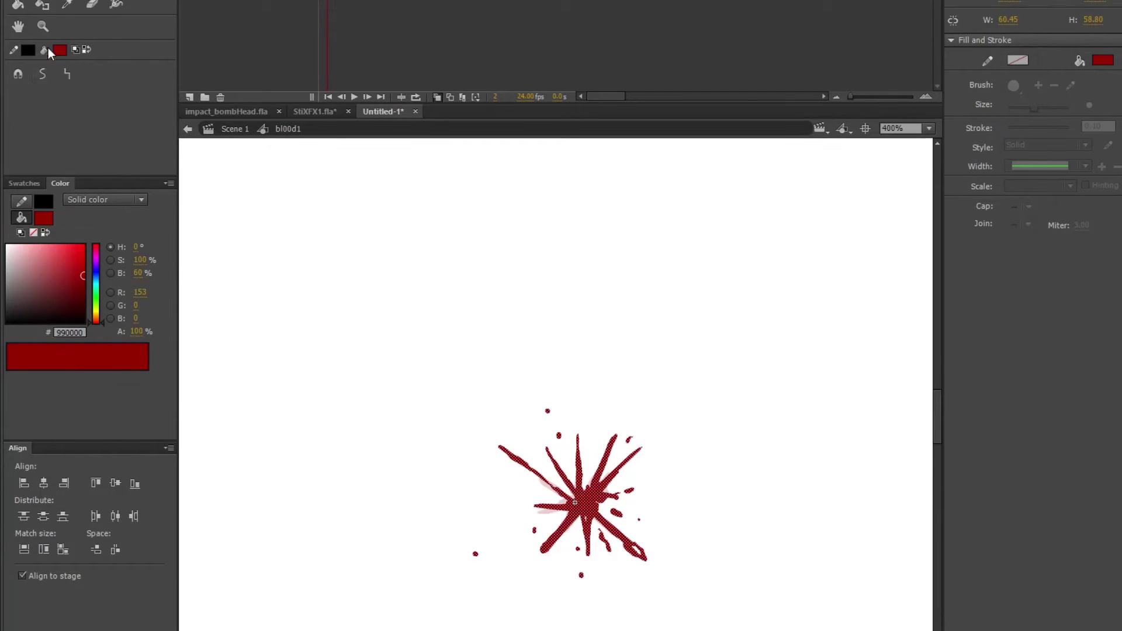
pyautogui.click(707, 258)
pyautogui.press('b')
pyautogui.press(',')
pyautogui.press('.')
pyautogui.press(',')
pyautogui.press('.')
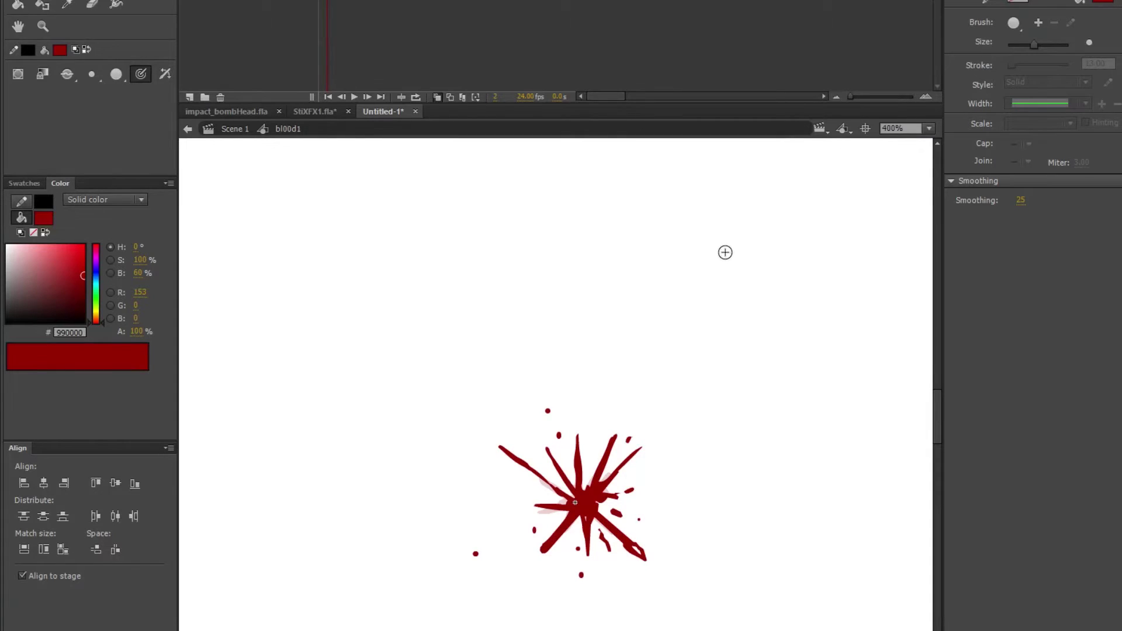
pyautogui.press(',')
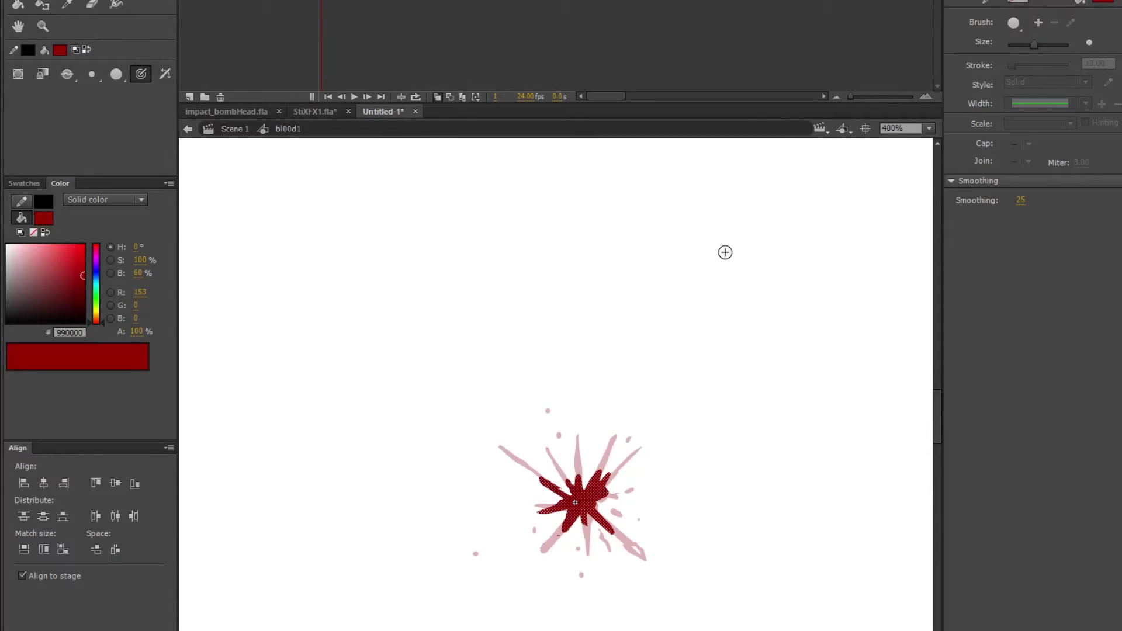
pyautogui.press('.')
pyautogui.press('.')
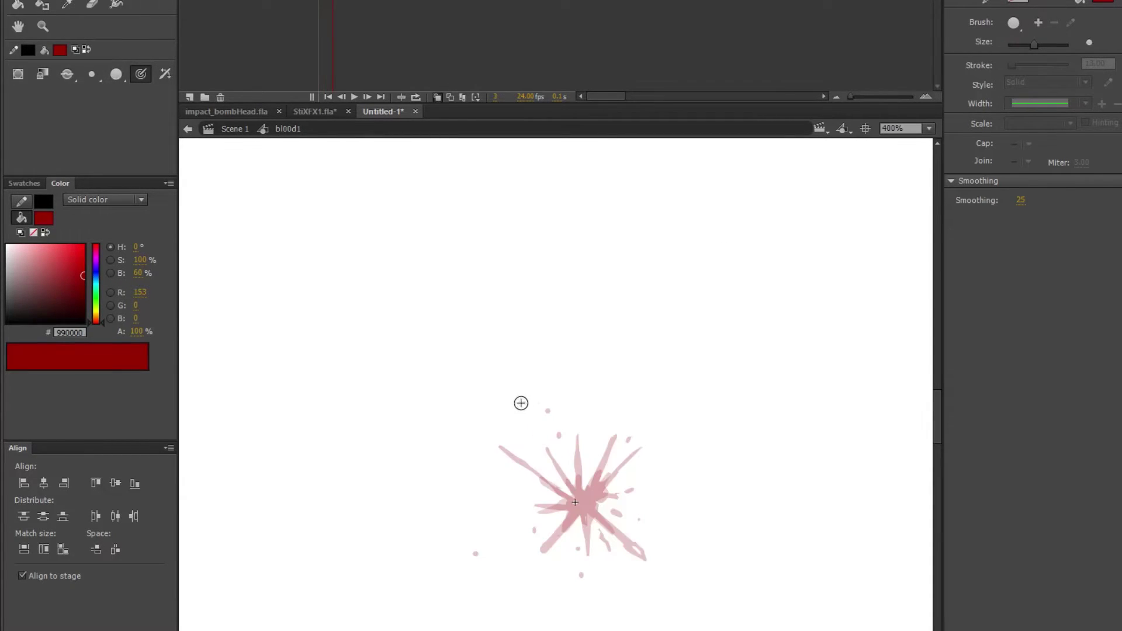
pyautogui.moveTo(519, 401)
pyautogui.mouseDown()
pyautogui.moveTo(579, 498)
pyautogui.moveTo(573, 367)
pyautogui.moveTo(579, 485)
pyautogui.mouseUp()
pyautogui.moveTo(594, 485); pyautogui.dragTo(626, 396)
pyautogui.moveTo(597, 490); pyautogui.dragTo(636, 454)
pyautogui.moveTo(654, 432); pyautogui.dragTo(667, 423)
pyautogui.hotkey('ctrl', 'z')
pyautogui.hotkey('ctrl', 'z')
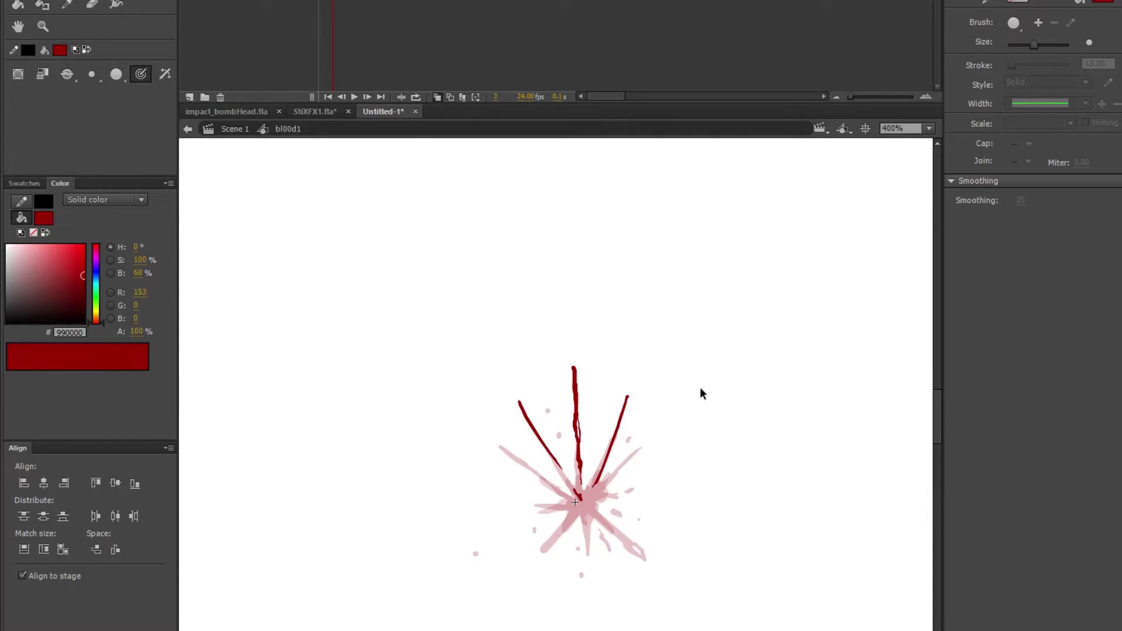
pyautogui.hotkey('ctrl', 'z')
pyautogui.hotkey('ctrl', 'z')
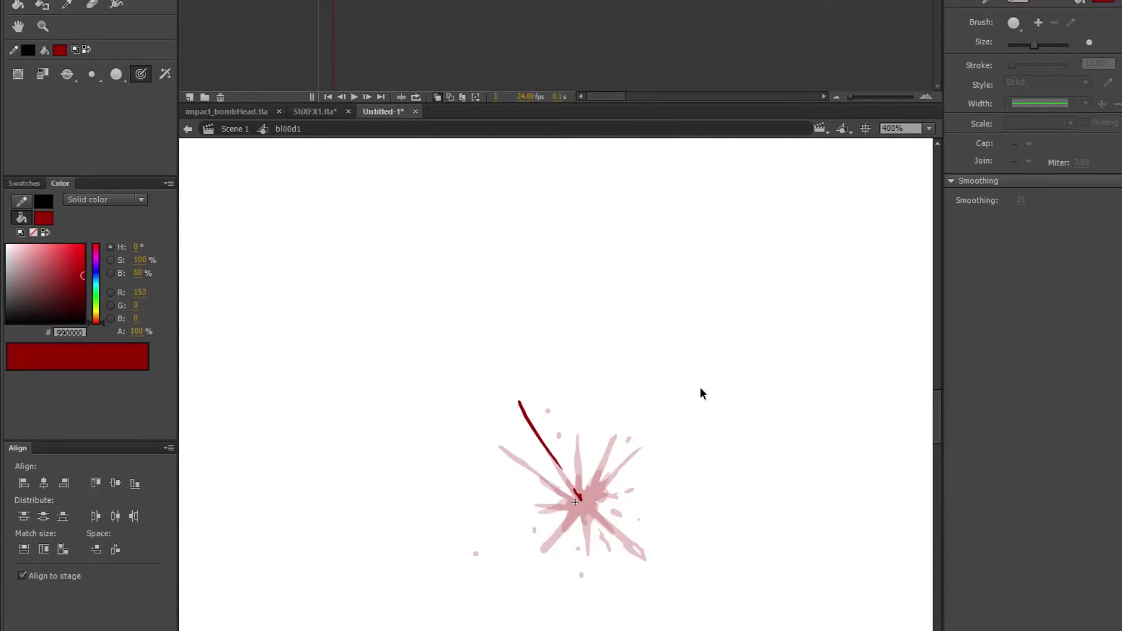
pyautogui.hotkey('ctrl', 'z')
pyautogui.hotkey('ctrl', 'z')
# - On frame 3, paint a single streak shooting outward from the splat's long upper-right spike, thicker at its outer end
pyautogui.press(',')
pyautogui.press('.')
pyautogui.hotkey('ctrl', 'z')
pyautogui.moveTo(602, 466)
pyautogui.mouseDown()
pyautogui.moveTo(630, 406)
pyautogui.moveTo(611, 440)
pyautogui.mouseUp()
pyautogui.hotkey('ctrl', 'z')
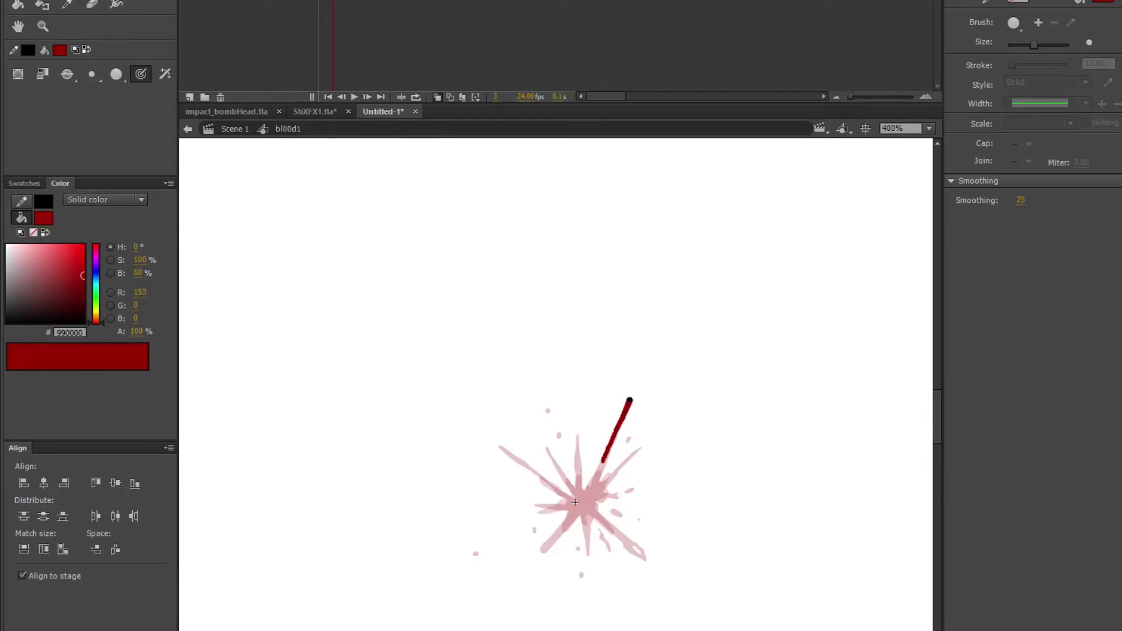
pyautogui.hotkey('ctrl', 'z')
pyautogui.moveTo(604, 462); pyautogui.dragTo(609, 449)
pyautogui.hotkey('ctrl', 'z')
pyautogui.moveTo(626, 412)
pyautogui.mouseDown()
pyautogui.moveTo(607, 450)
pyautogui.moveTo(630, 401)
pyautogui.mouseUp()
pyautogui.click(559, 447)
pyautogui.moveTo(534, 396); pyautogui.dragTo(539, 402)
pyautogui.click(531, 381)
pyautogui.moveTo(549, 485); pyautogui.dragTo(447, 411)
pyautogui.click(586, 452)
pyautogui.hotkey('ctrl', 'z')
pyautogui.hotkey('ctrl', 'z')
# - Continue the upper-right streak on blank keyframes from frame 4 to 10, moving it outward along an arc and shrinking it to a dot
pyautogui.press(',')
pyautogui.press('.')
pyautogui.press('F7')
pyautogui.moveTo(635, 401); pyautogui.dragTo(627, 407)
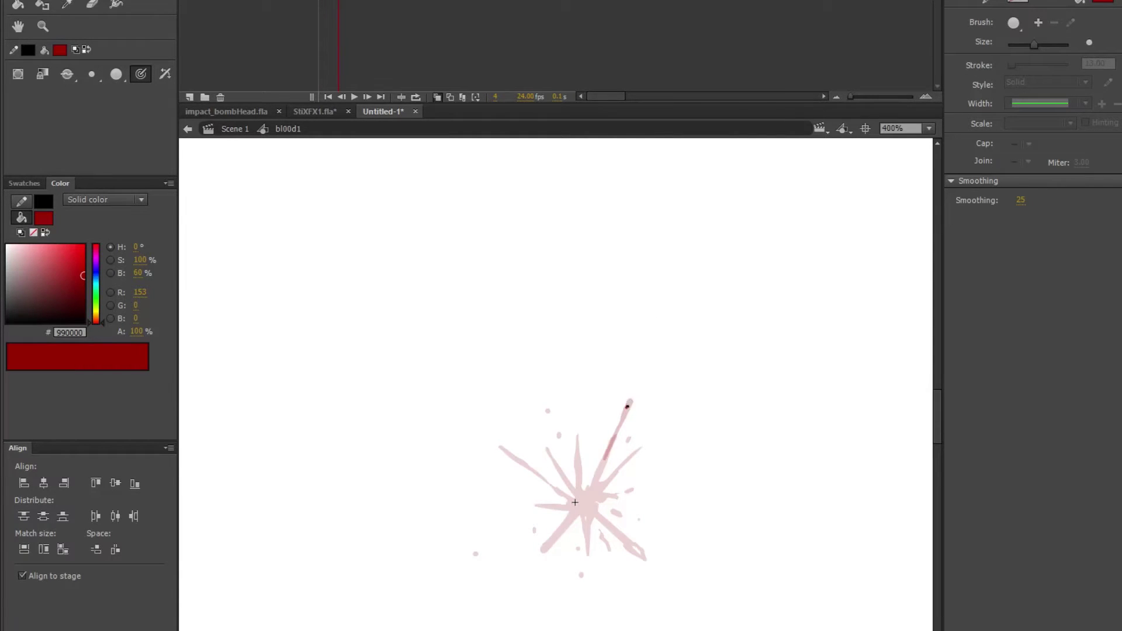
pyautogui.press('F7')
pyautogui.press('F7')
pyautogui.moveTo(663, 345); pyautogui.dragTo(695, 310)
pyautogui.press('F7')
pyautogui.press('F7')
pyautogui.press('F7')
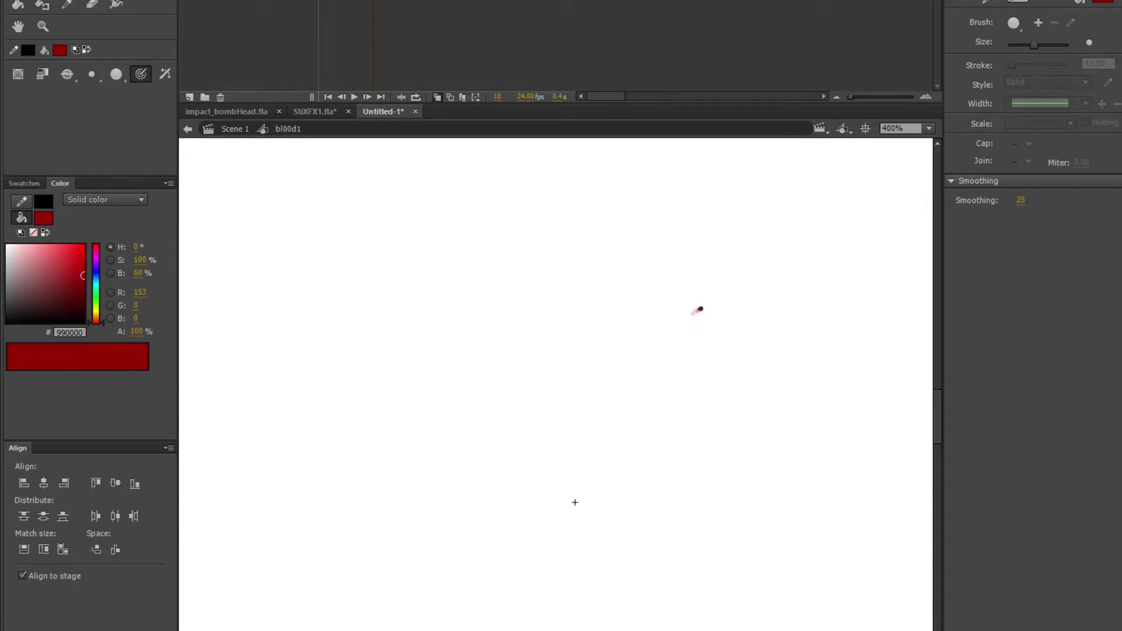
# - Step back through the frames to review the first streak's motion out of the splat
pyautogui.press(',')
pyautogui.press(',')
pyautogui.press(',')
pyautogui.press(',')
pyautogui.press(',')
pyautogui.press(',')
pyautogui.press(',')
pyautogui.press(',')
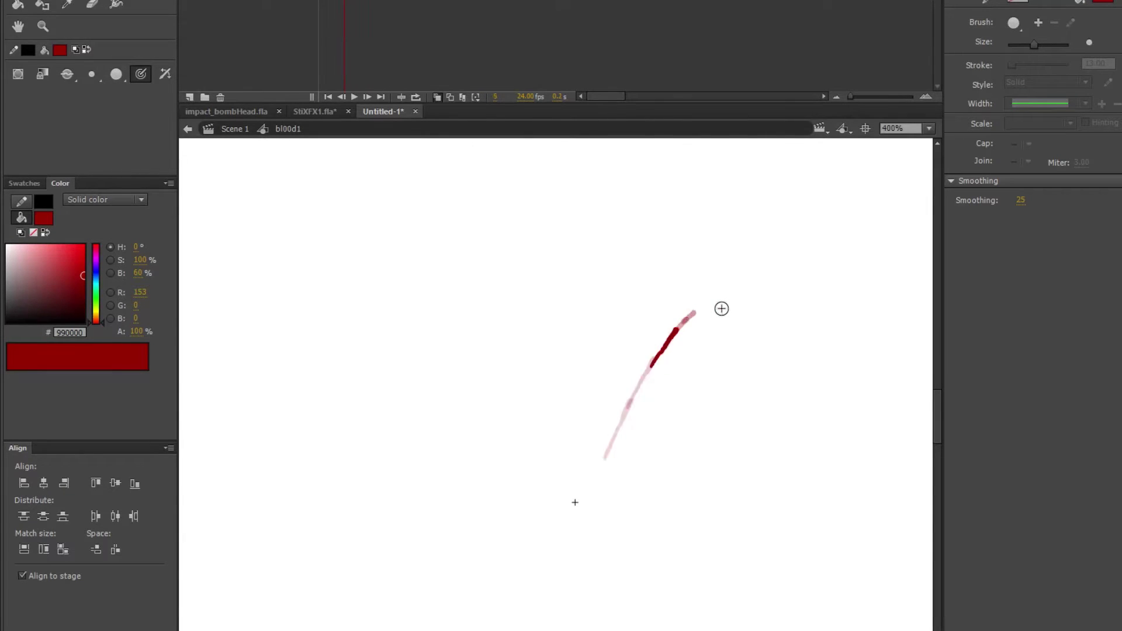
pyautogui.press(',')
pyautogui.press('.')
pyautogui.press(',')
pyautogui.press('.')
# - Animate a second streak from frame 3 to 10, flying farther along a flatter upper-right arc and shortening each frame
pyautogui.moveTo(618, 469); pyautogui.dragTo(635, 450)
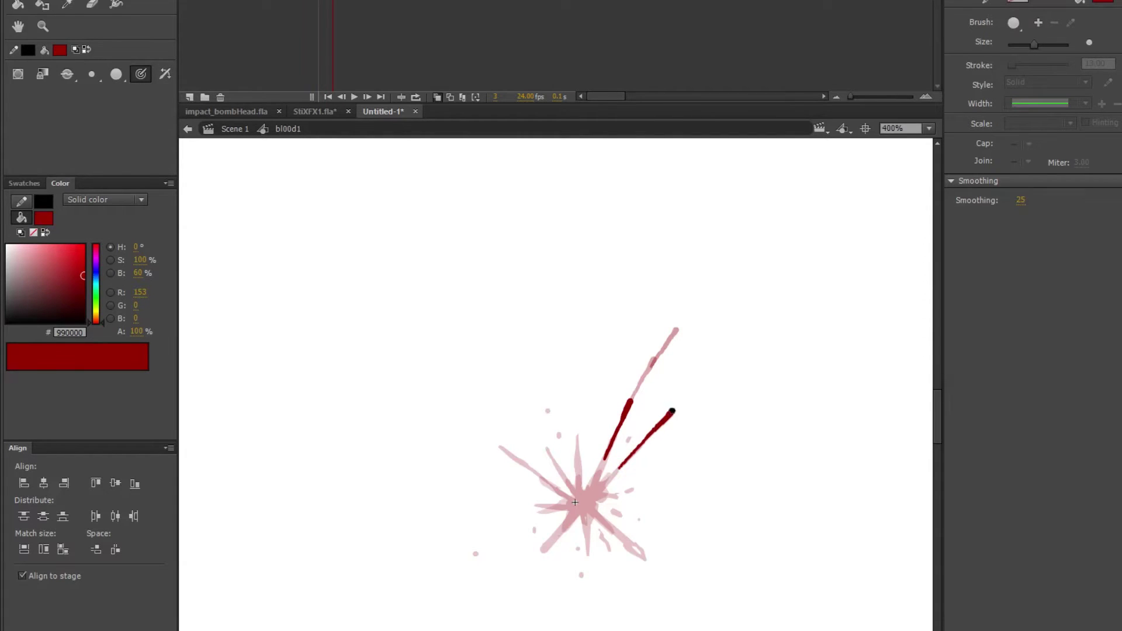
pyautogui.press('.')
pyautogui.moveTo(689, 395); pyautogui.dragTo(833, 282)
pyautogui.press('.')
pyautogui.press('.')
pyautogui.press('.')
pyautogui.press('.')
pyautogui.press('.')
pyautogui.press('.')
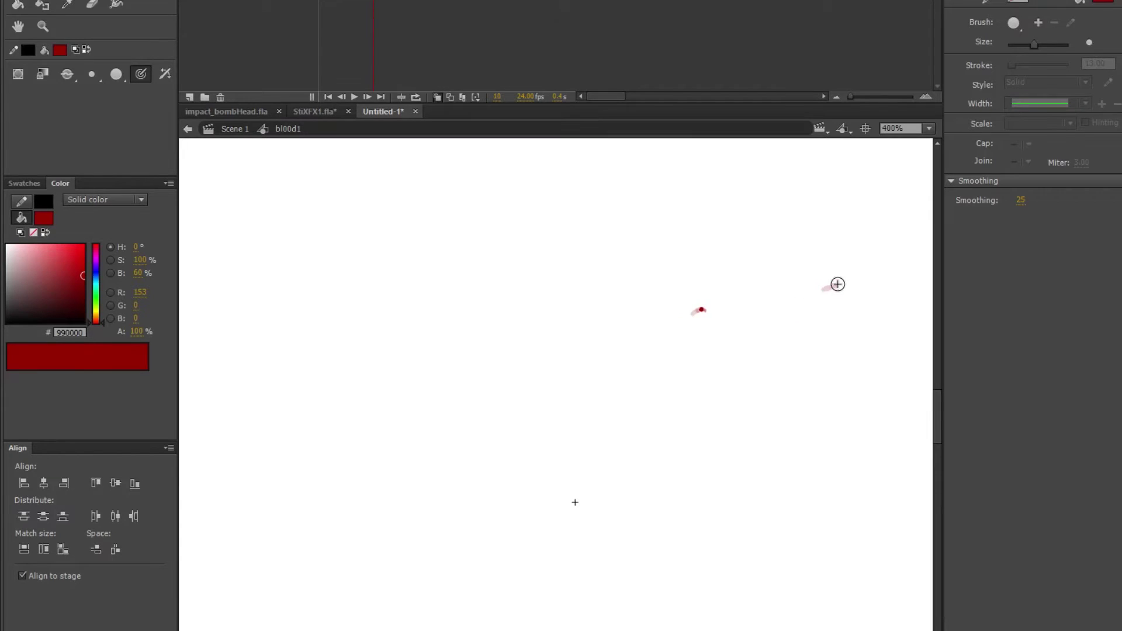
# - Review the second streak's motion by stepping back through the frames to frame 3
pyautogui.press(',')
pyautogui.press(',')
pyautogui.press(',')
pyautogui.press(',')
pyautogui.press(',')
pyautogui.press(',')
pyautogui.press(',')
pyautogui.press(',')
pyautogui.press('.')
pyautogui.press(',')
pyautogui.press('.')
# - Animate a third streak from frame 3 onward, rising straight above the splat, shrinking to a dot and starting to fall
pyautogui.moveTo(577, 435); pyautogui.dragTo(578, 371)
pyautogui.press('.')
pyautogui.press('.')
pyautogui.press('.')
pyautogui.press('.')
pyautogui.press('.')
pyautogui.press('.')
pyautogui.click(579, 360)
pyautogui.press('.')
pyautogui.click(578, 362)
pyautogui.hotkey('ctrl', 'z')
pyautogui.press('.')
pyautogui.moveTo(576, 361); pyautogui.dragTo(574, 371)
pyautogui.press('.')
# - Step back to the opening frames and flip between them to check all three streaks leaving the splat
pyautogui.press(',')
pyautogui.press(',')
pyautogui.press(',')
pyautogui.press(',')
pyautogui.press(',')
pyautogui.press(',')
pyautogui.press(',')
pyautogui.press(',')
pyautogui.press(',')
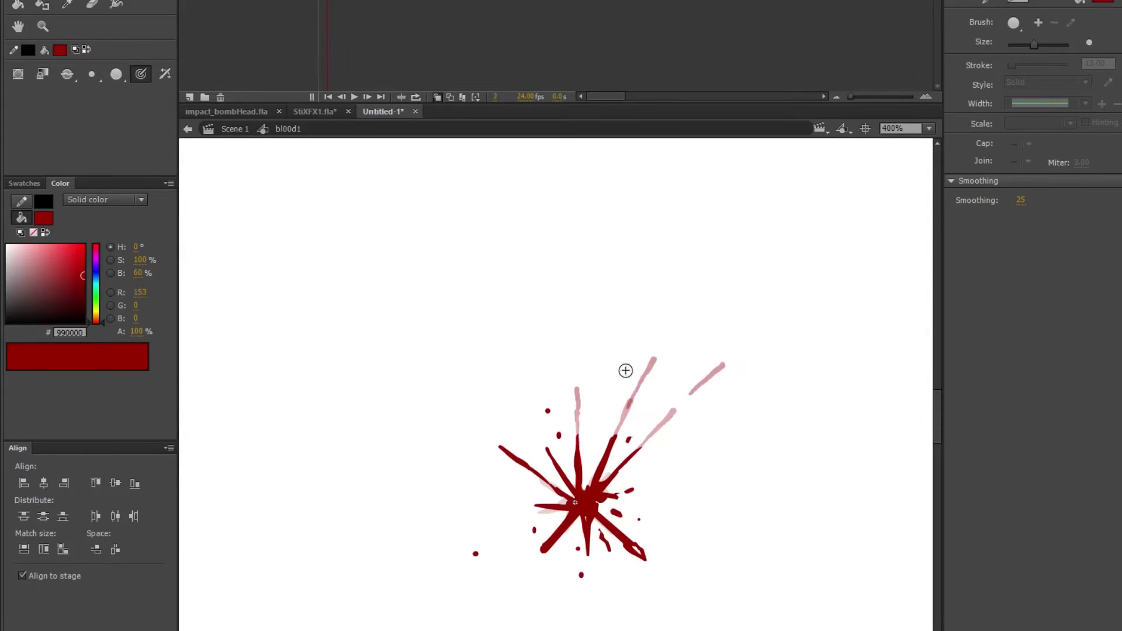
pyautogui.press(',')
pyautogui.press('.')
pyautogui.press(',')
pyautogui.press('.')
# - Paint one small droplet per frame from frame 3 onward, rising between the vertical streak and the first upper-right streak
pyautogui.press('.')
pyautogui.press('.')
pyautogui.press('.')
pyautogui.press('.')
pyautogui.press('.')
pyautogui.press('.')
pyautogui.press('.')
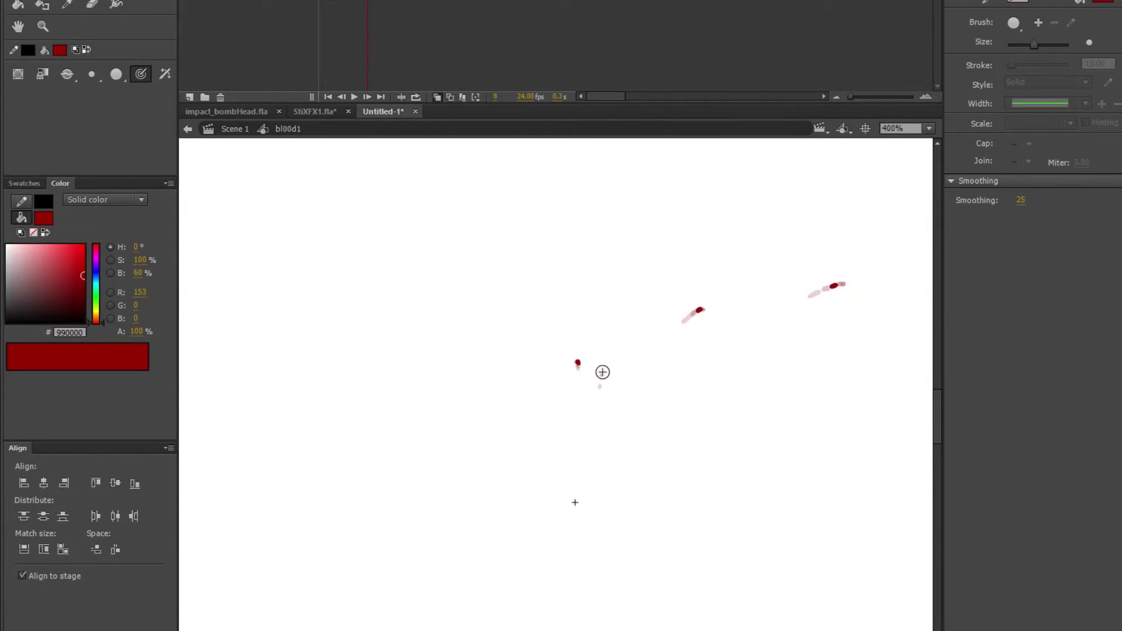
pyautogui.press(',')
pyautogui.press('.')
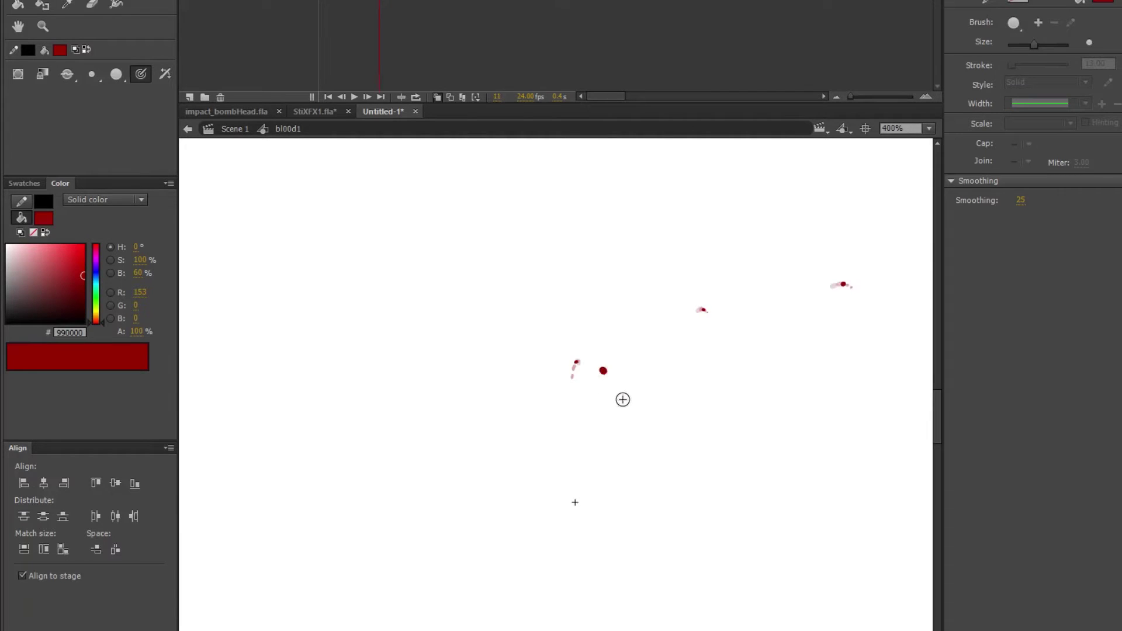
pyautogui.click(602, 370)
pyautogui.press('v')
pyautogui.press('.')
pyautogui.press('b')
# - Go back through the frames to the start of the spray and choose the third-smallest brush size
pyautogui.press(',')
pyautogui.press(',')
pyautogui.press(',')
pyautogui.press(',')
pyautogui.press(',')
pyautogui.press(',')
pyautogui.press(',')
pyautogui.press(',')
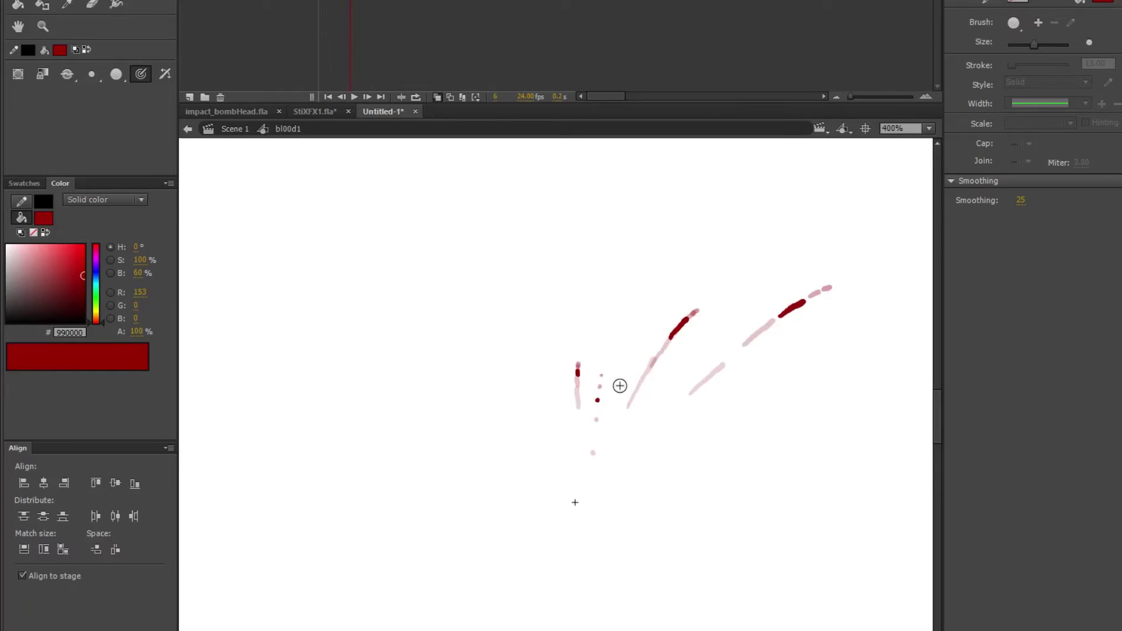
pyautogui.click(115, 73)
pyautogui.click(93, 76)
pyautogui.click(100, 78)
pyautogui.click(120, 108)
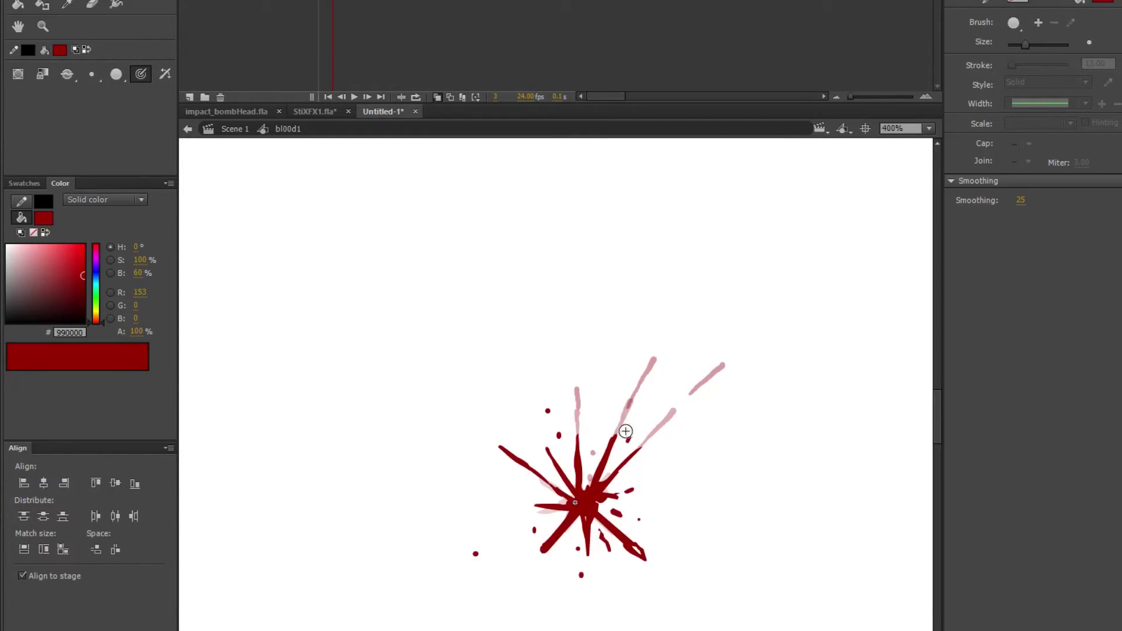
# - Paint one shrinking droplet per frame from frame 3 onward, flying right below the upper-right streaks and starting to fall
pyautogui.moveTo(624, 483)
pyautogui.mouseDown()
pyautogui.moveTo(790, 413)
pyautogui.moveTo(869, 412)
pyautogui.mouseUp()
pyautogui.press('.')
pyautogui.press('.')
pyautogui.press('.')
pyautogui.press('.')
pyautogui.press('.')
pyautogui.press('.')
pyautogui.press('.')
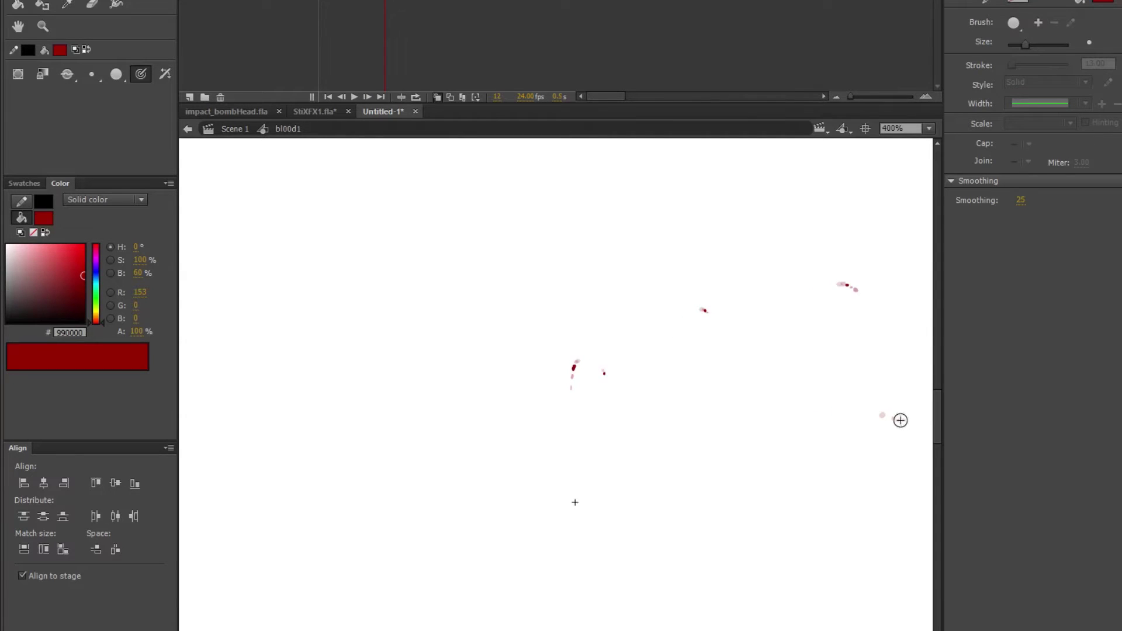
pyautogui.press(',')
pyautogui.press(',')
pyautogui.press(',')
pyautogui.press(',')
pyautogui.press(',')
pyautogui.press(',')
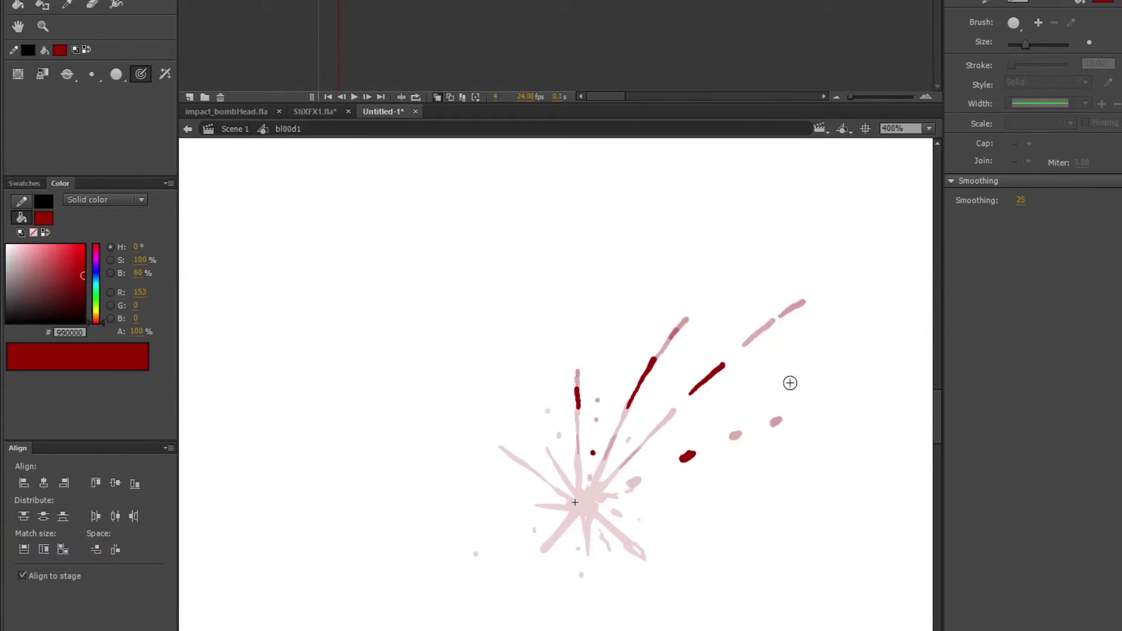
pyautogui.moveTo(577, 531); pyautogui.dragTo(876, 602)
pyautogui.moveTo(814, 562); pyautogui.dragTo(884, 504)
pyautogui.hotkey('ctrl', 'z')
pyautogui.hotkey('ctrl', 'z')
# - Animate a streak from frame 3 onward, shooting to the upper left of the splat and shrinking to a dot
pyautogui.press(',')
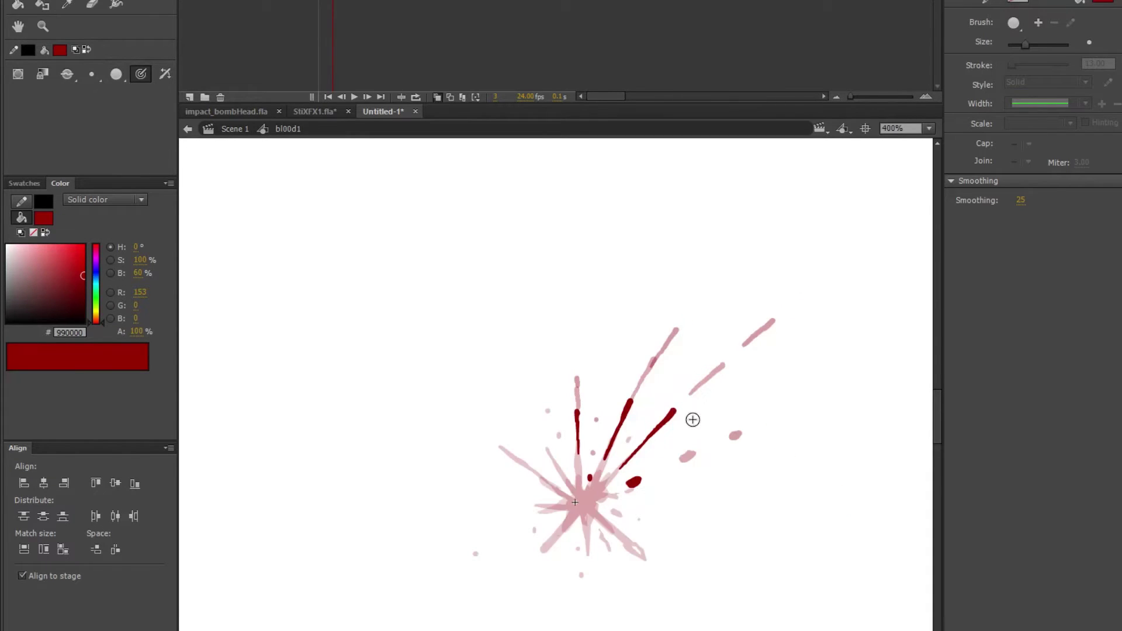
pyautogui.press('.')
pyautogui.press(',')
pyautogui.press('.')
pyautogui.press('.')
pyautogui.press('.')
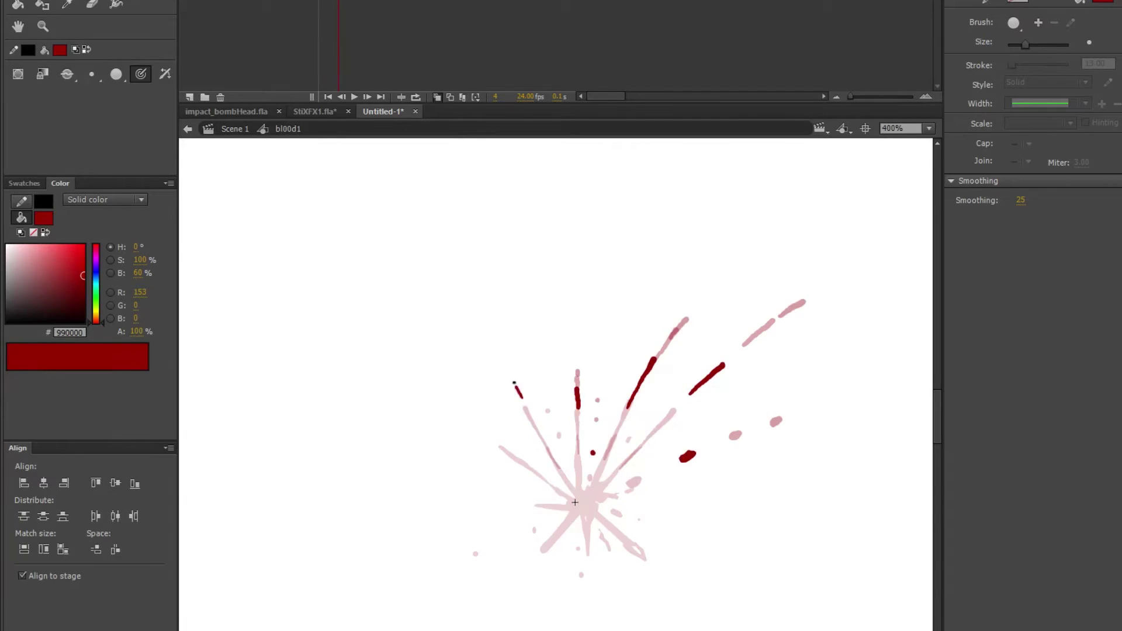
pyautogui.press('.')
pyautogui.press('.')
pyautogui.press('.')
pyautogui.press('.')
pyautogui.press('.')
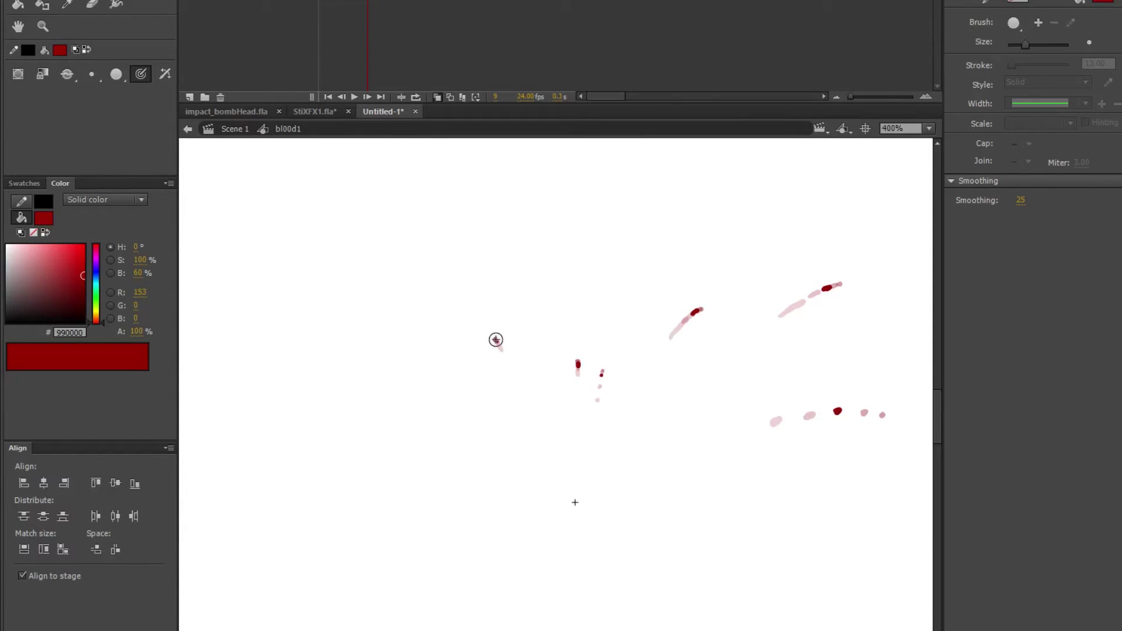
pyautogui.moveTo(495, 339); pyautogui.dragTo(494, 341)
# - Step back to the opening frames and flip between them to check the upper-left streak leaving the splat
pyautogui.press(',')
pyautogui.press(',')
pyautogui.press(',')
pyautogui.press(',')
pyautogui.press(',')
pyautogui.press(',')
pyautogui.press(',')
pyautogui.press(',')
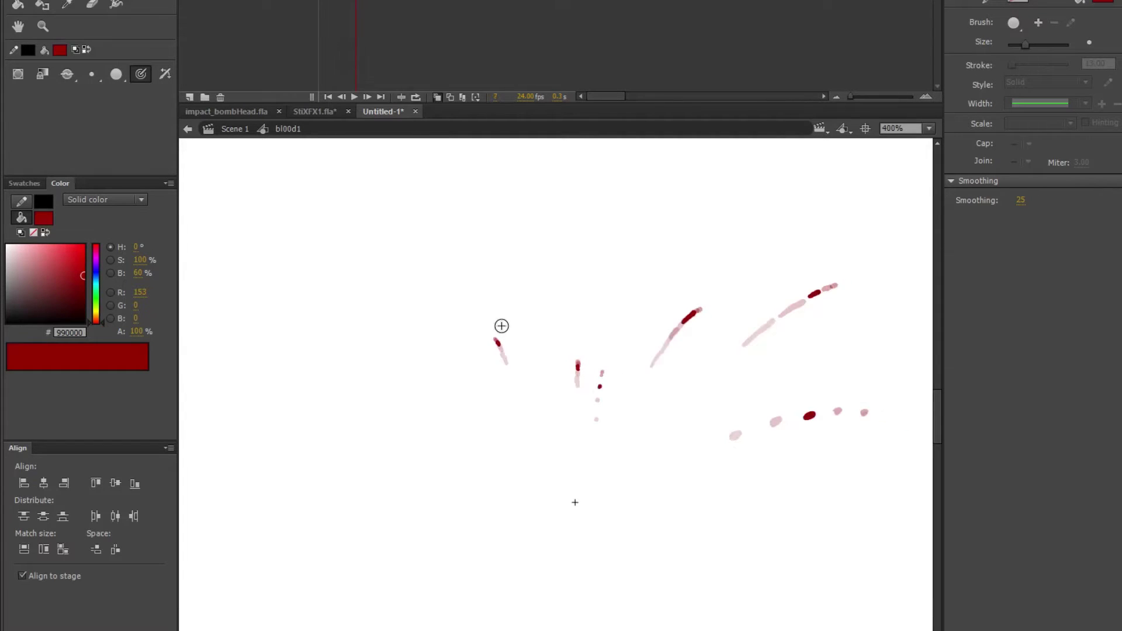
pyautogui.press(',')
pyautogui.press('.')
pyautogui.press(',')
pyautogui.press('.')
pyautogui.moveTo(601, 519); pyautogui.dragTo(670, 578)
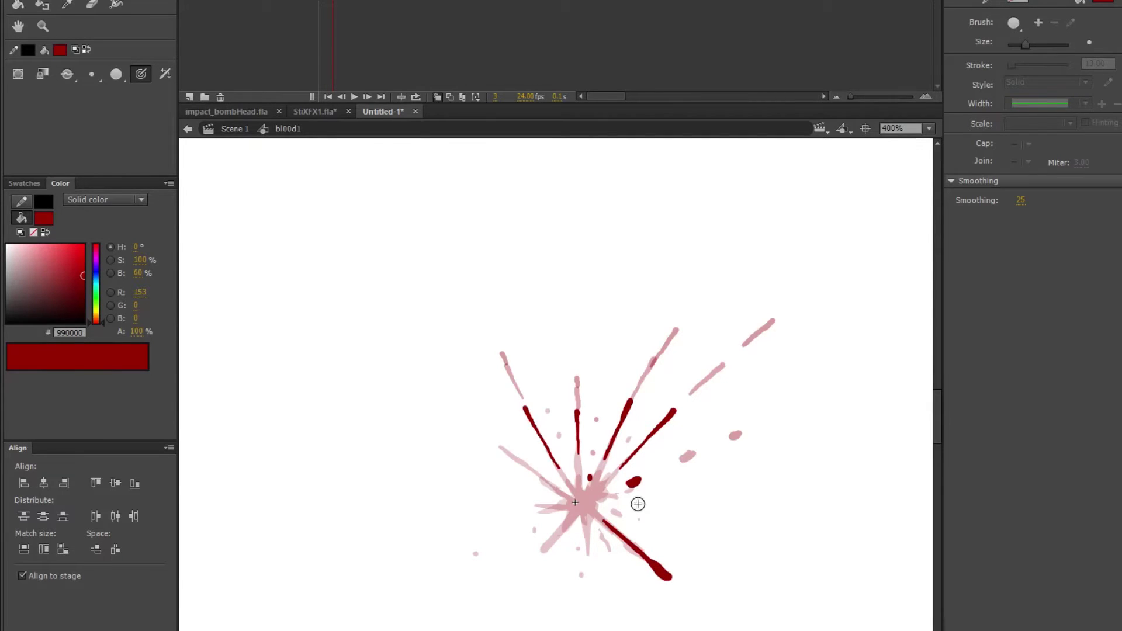
pyautogui.hotkey('ctrl', 'z')
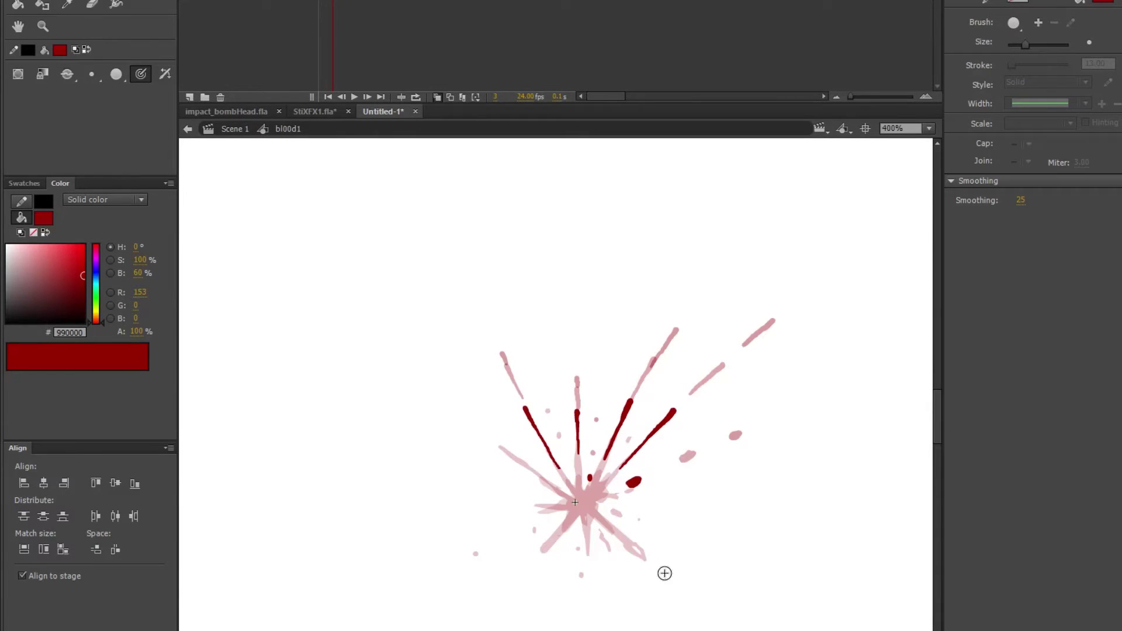
pyautogui.press('Return')
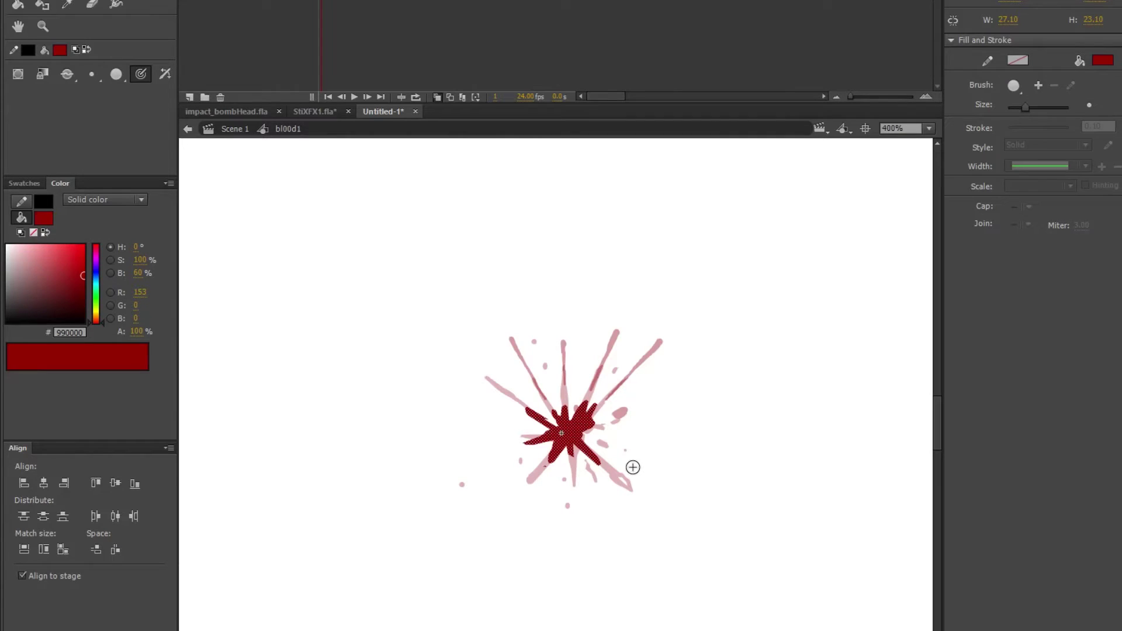
# - Animate a streak from frame 3 to frame 10, shooting to the lower right of the splat and shrinking to a dot
pyautogui.press('.')
pyautogui.press('.')
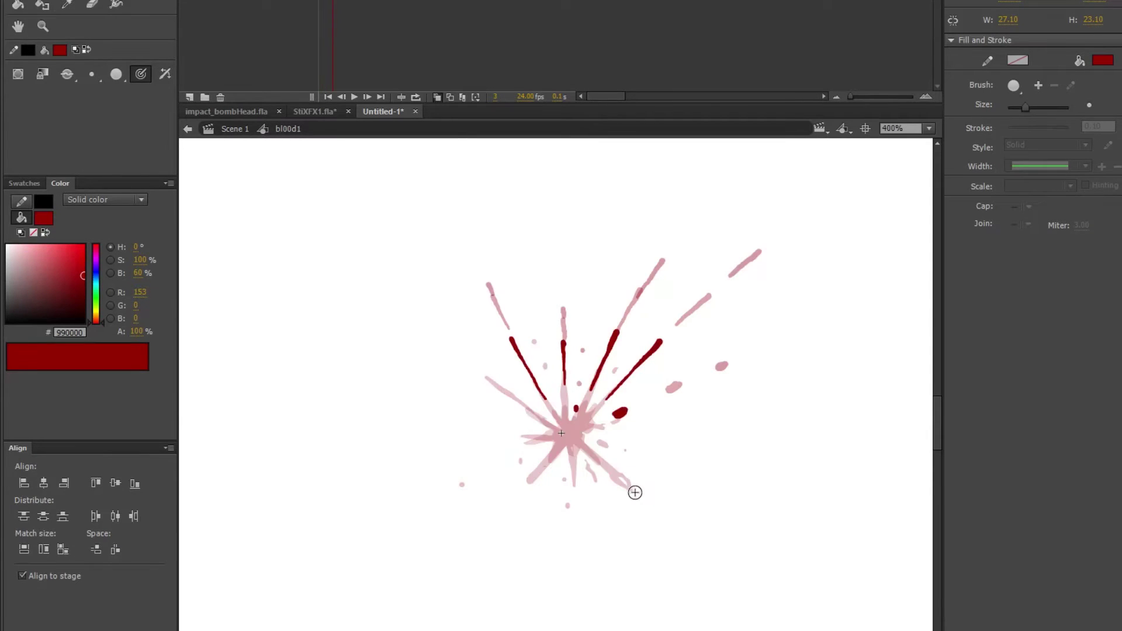
pyautogui.moveTo(603, 463); pyautogui.dragTo(661, 514)
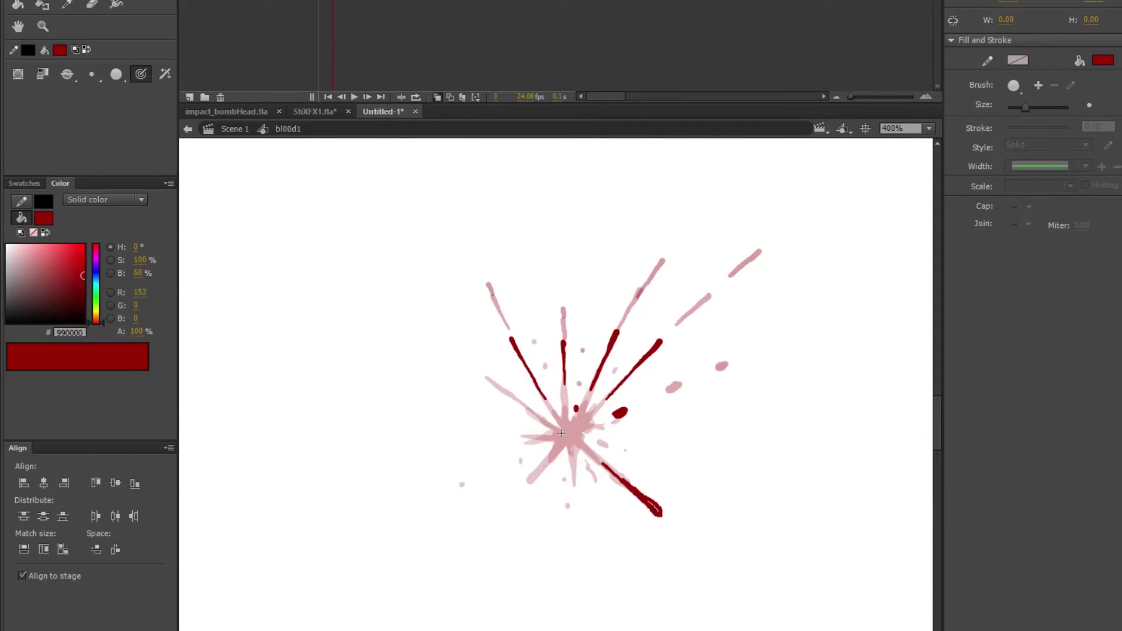
pyautogui.press('.')
pyautogui.moveTo(650, 505); pyautogui.dragTo(664, 517)
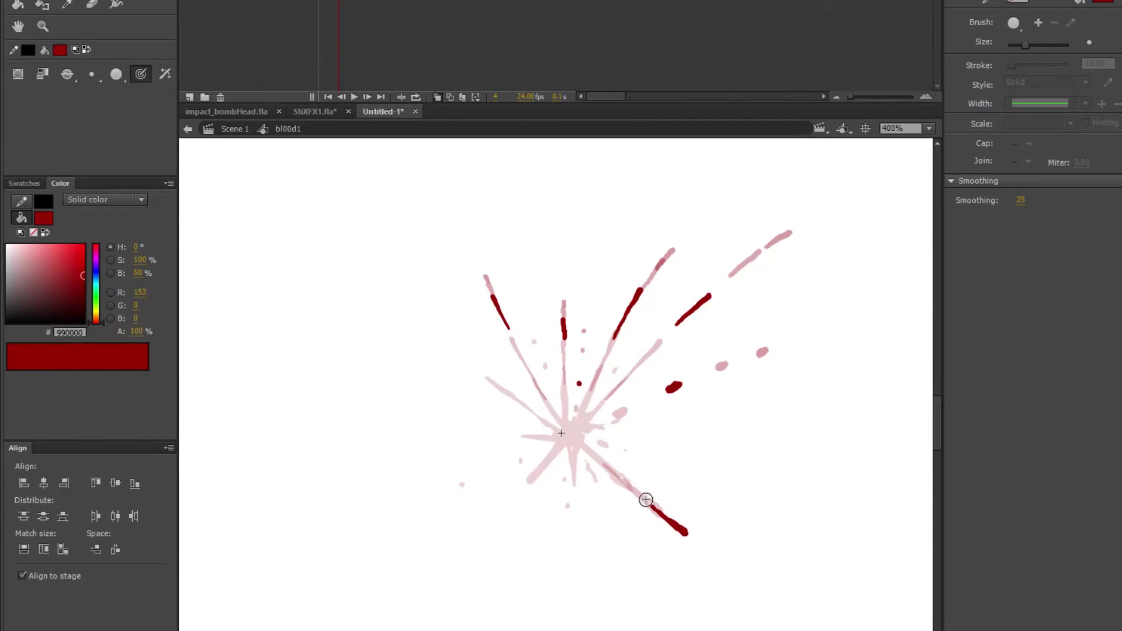
pyautogui.press('.')
pyautogui.moveTo(679, 528); pyautogui.dragTo(700, 542)
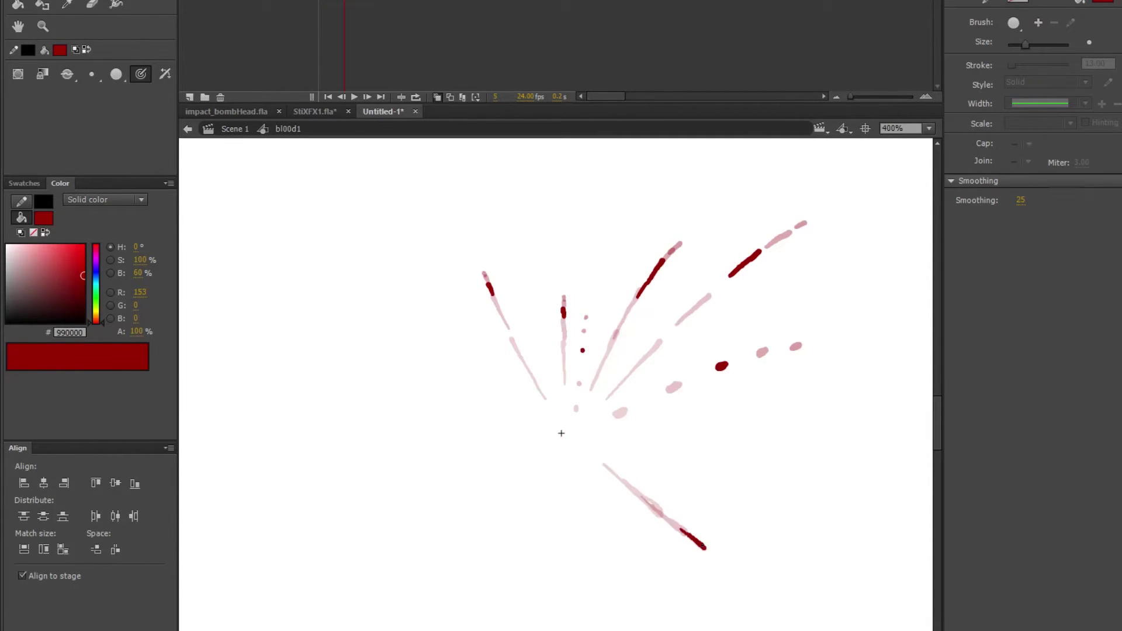
pyautogui.press('.')
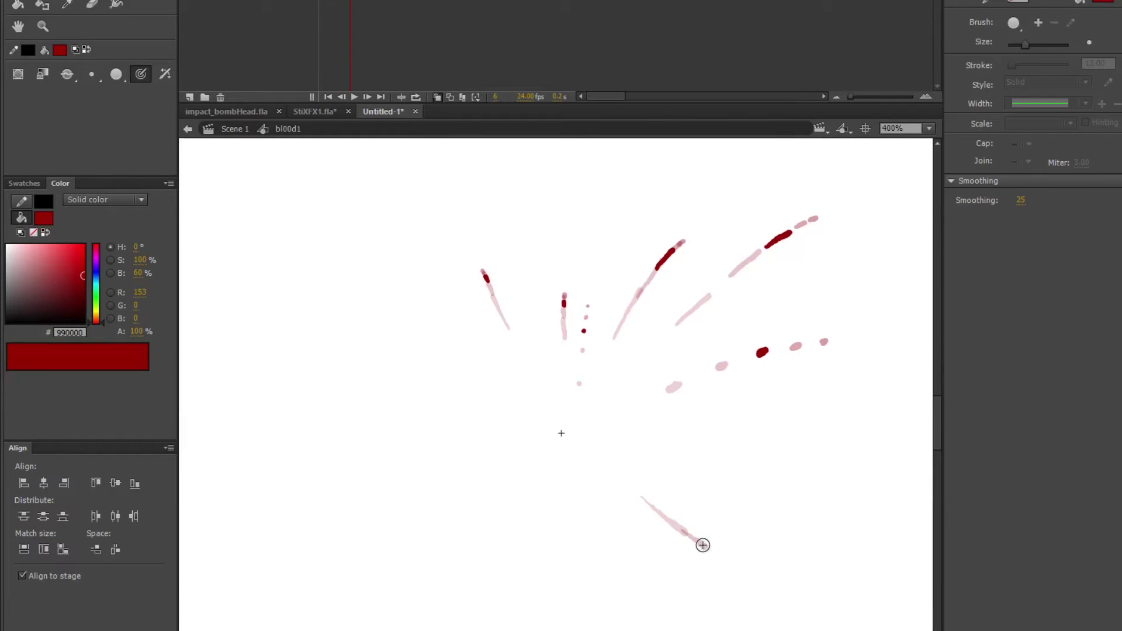
pyautogui.press('.')
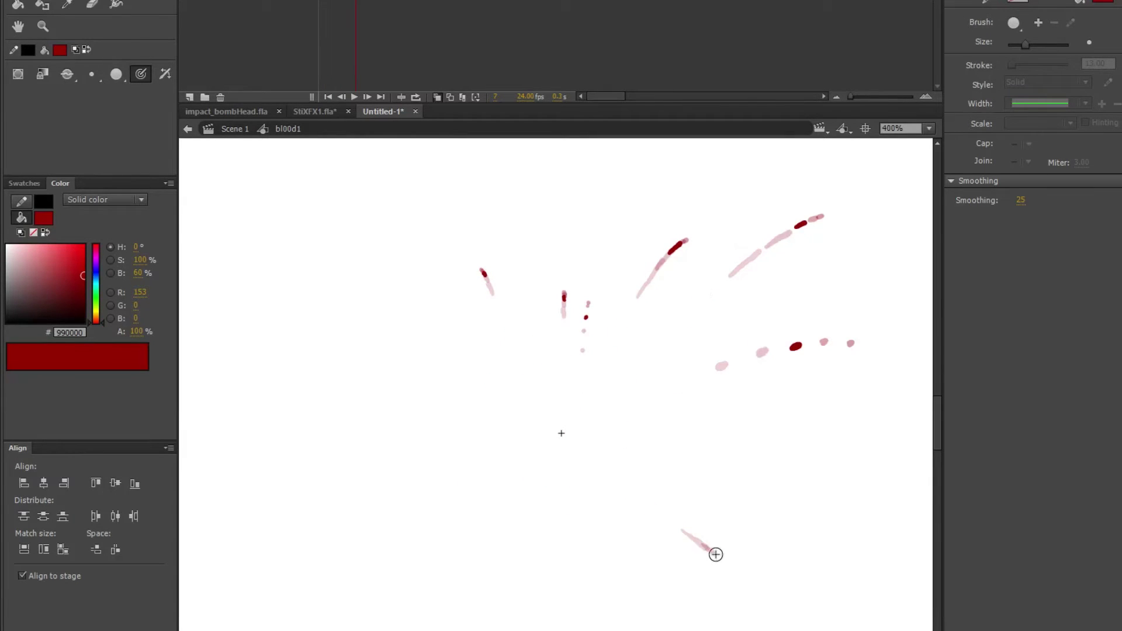
pyautogui.press('.')
pyautogui.press('.')
pyautogui.press('.')
# - Step back to the opening frames and check how the lower-right streak leaves the splat
pyautogui.press(',')
pyautogui.press(',')
pyautogui.press(',')
pyautogui.press(',')
pyautogui.press(',')
pyautogui.press(',')
pyautogui.press(',')
pyautogui.press(',')
pyautogui.press('.')
pyautogui.press(',')
# - Paint one small droplet per frame from frame 3 onward, drifting a short way right above the lower-right streak and dipping
pyautogui.press('.')
pyautogui.press('.')
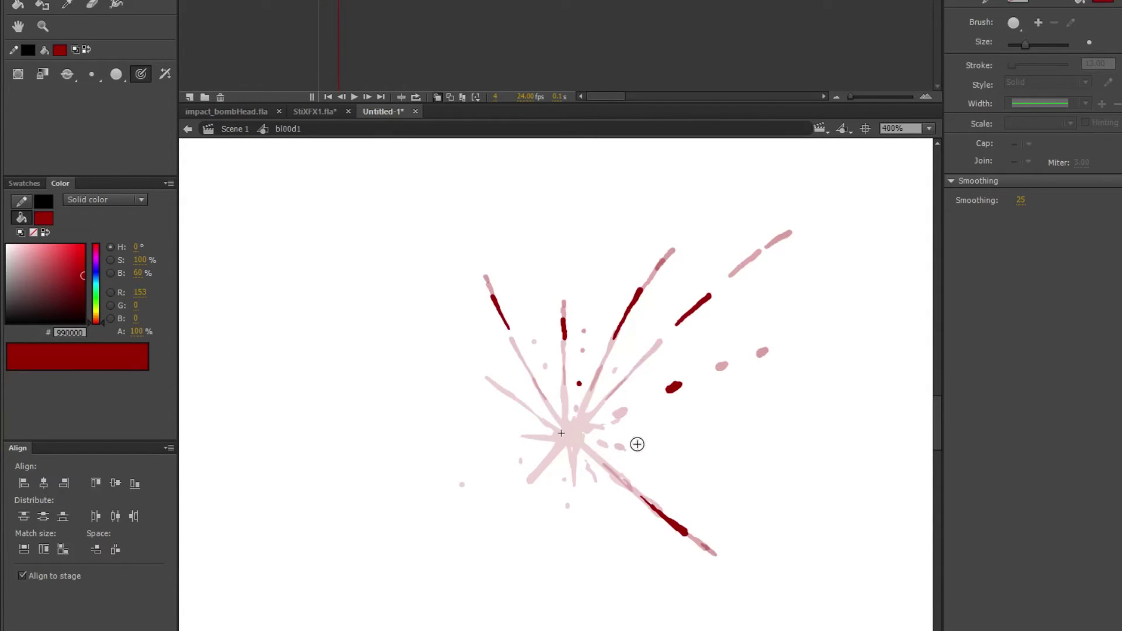
pyautogui.press('.')
pyautogui.press('.')
pyautogui.press('.')
pyautogui.press('.')
# - Paint one large droplet per frame from frame 3 onward, moving right above the short-range droplet, slowing, shrinking and starting to fall
pyautogui.press(',')
pyautogui.press(',')
pyautogui.press(',')
pyautogui.press(',')
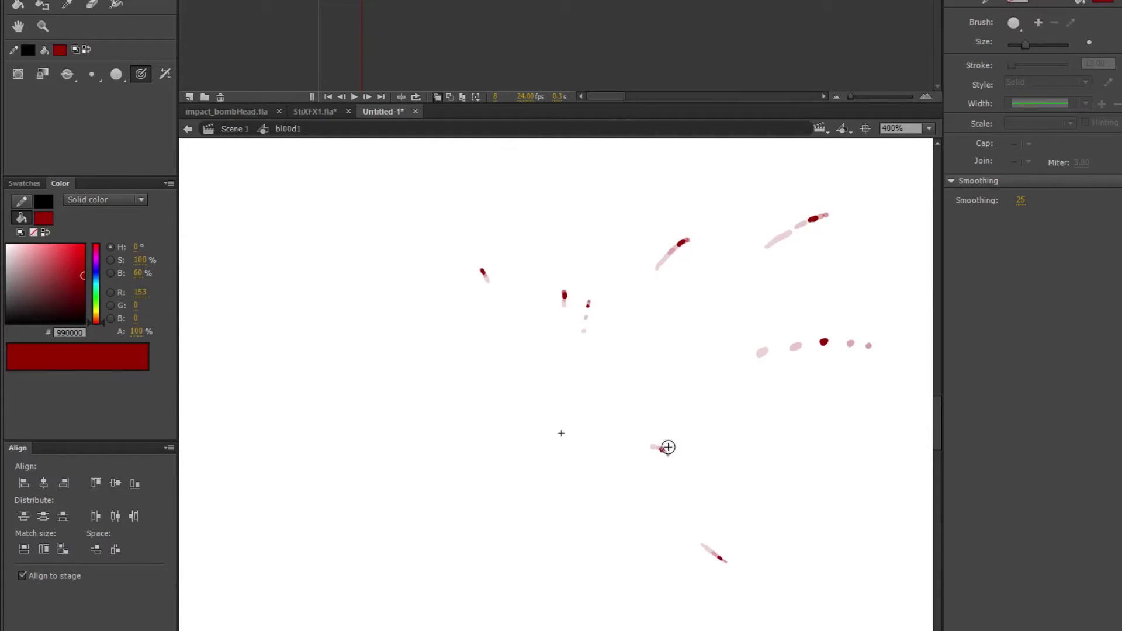
pyautogui.press(',')
pyautogui.press(',')
pyautogui.press('.')
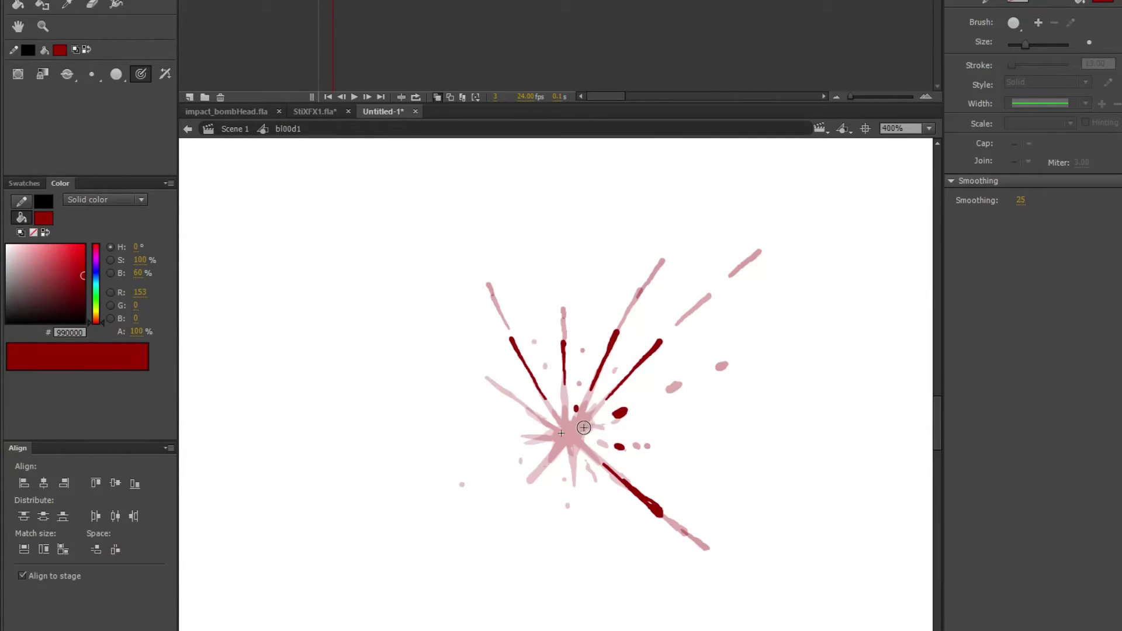
pyautogui.press('.')
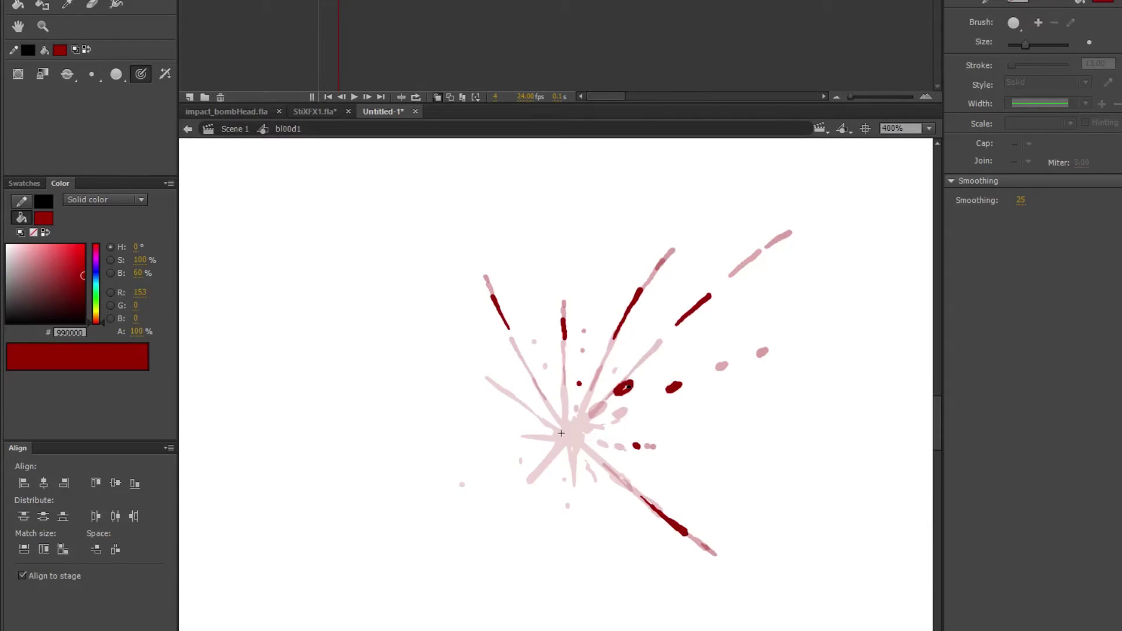
pyautogui.press('.')
pyautogui.press('.')
pyautogui.press('.')
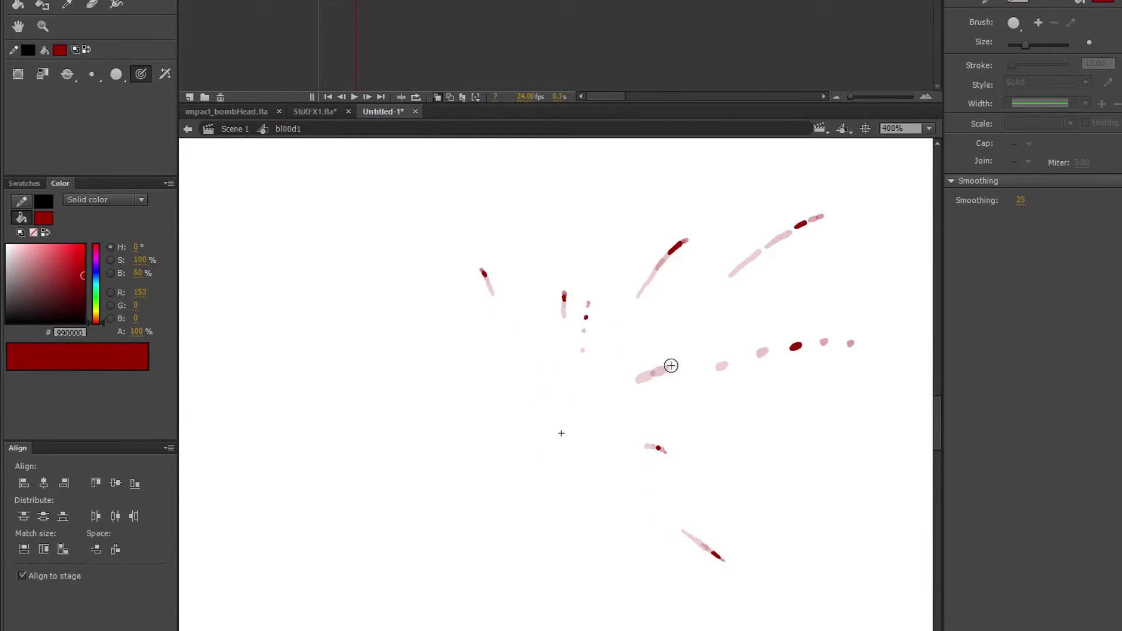
pyautogui.press('.')
pyautogui.press('.')
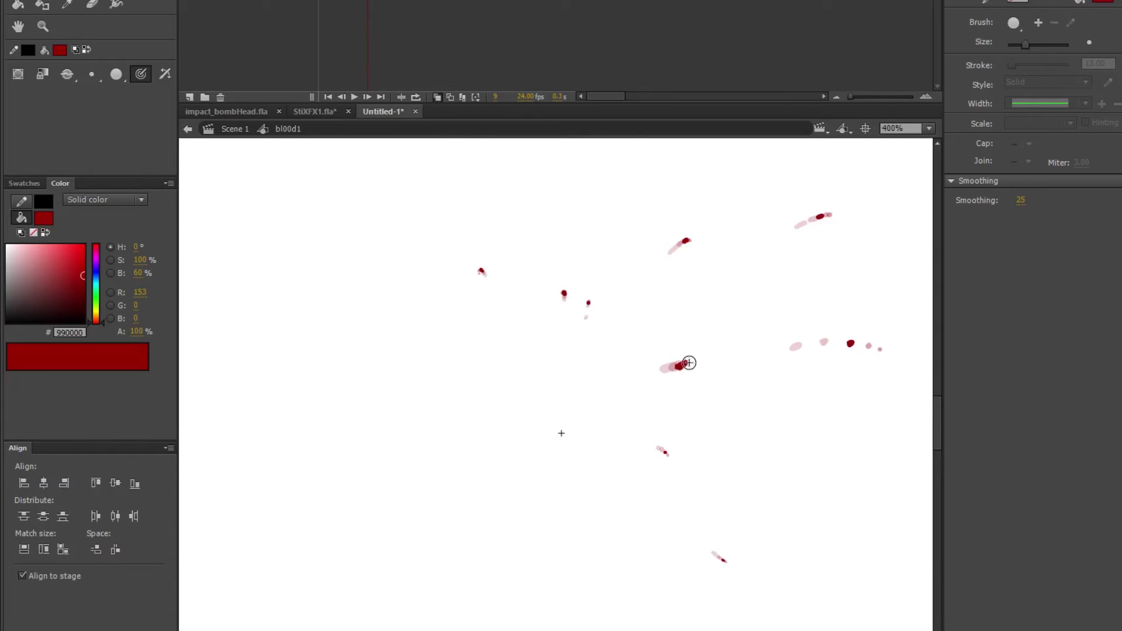
pyautogui.press('.')
pyautogui.press('.')
pyautogui.press('.')
pyautogui.press('.')
# - Go back through the frames to the start of the spray to review the large droplet's path
pyautogui.press(',')
pyautogui.press(',')
pyautogui.press(',')
pyautogui.press(',')
pyautogui.press(',')
pyautogui.press(',')
pyautogui.press(',')
pyautogui.press(',')
pyautogui.press(',')
pyautogui.press(',')
pyautogui.press(',')
# - Paint one tiny droplet per frame from frame 3 to frame 10, rising between the two upper-right streaks
pyautogui.press('.')
pyautogui.press('.')
pyautogui.press('.')
pyautogui.press('.')
pyautogui.press('.')
pyautogui.press('.')
pyautogui.press('.')
pyautogui.press('.')
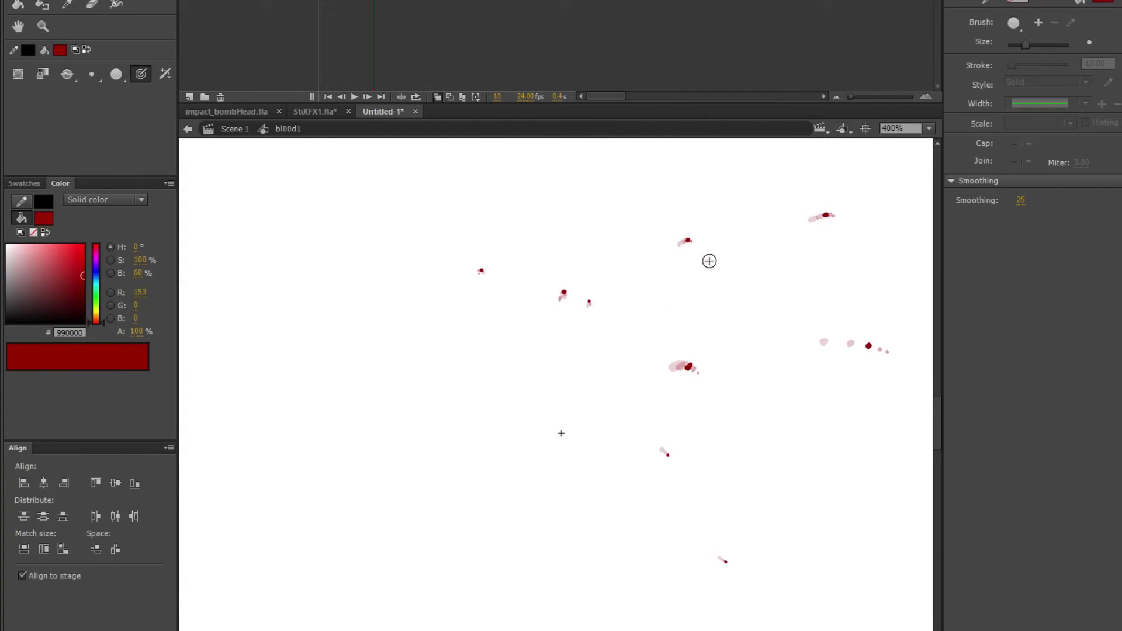
pyautogui.press(',')
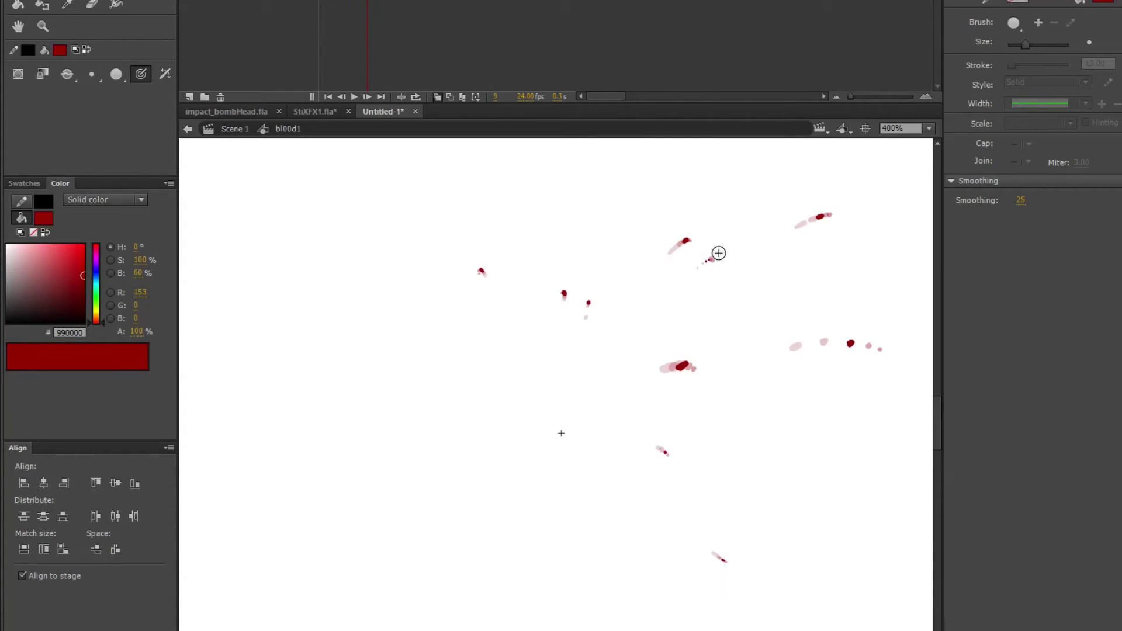
pyautogui.press('.')
# - Return to the opening frames and review the tiny droplet between the upper-right streaks
pyautogui.press(',')
pyautogui.press(',')
pyautogui.press(',')
pyautogui.press(',')
pyautogui.press(',')
pyautogui.press(',')
pyautogui.press(',')
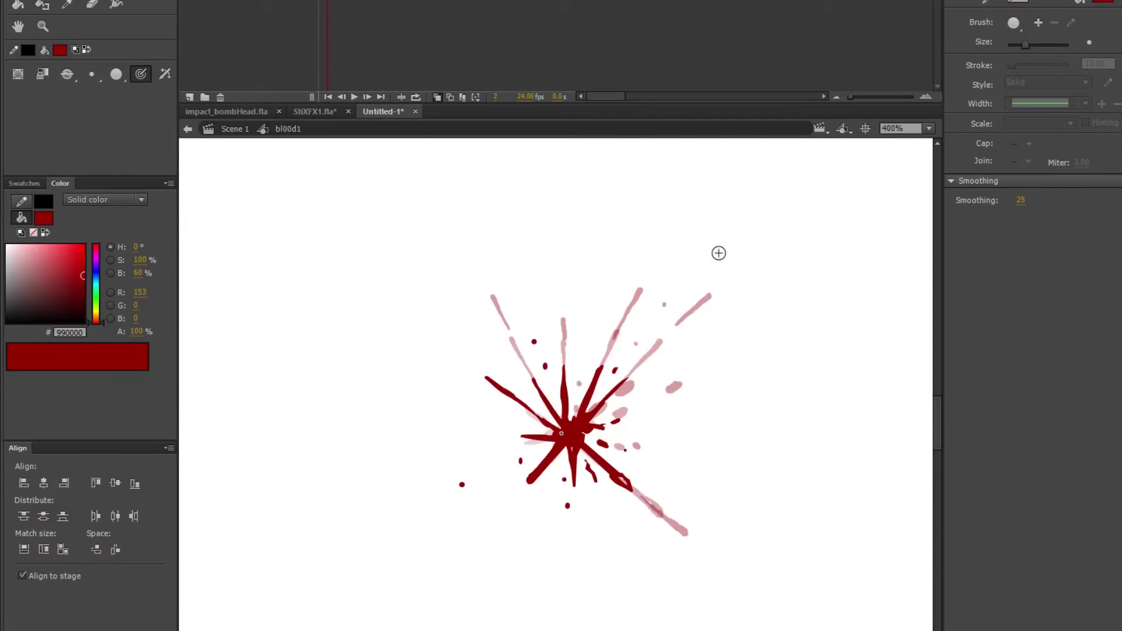
pyautogui.press(',')
# - Paint one small droplet per frame from frame 3 onward, rising just right of the vertical streak and starting to fall
pyautogui.press('.')
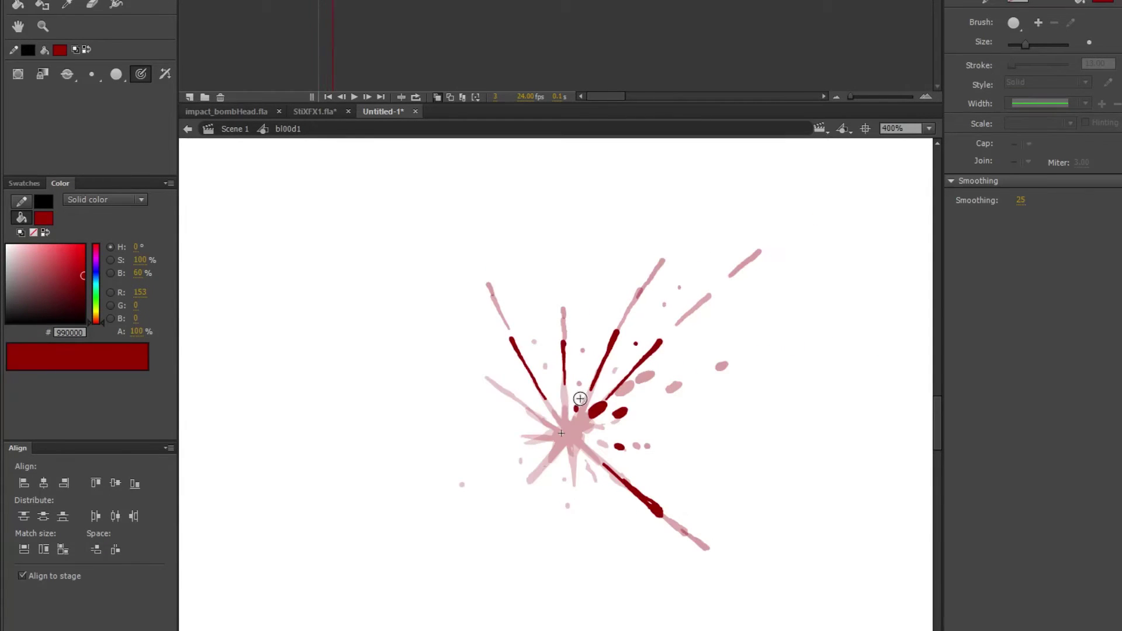
pyautogui.press('.')
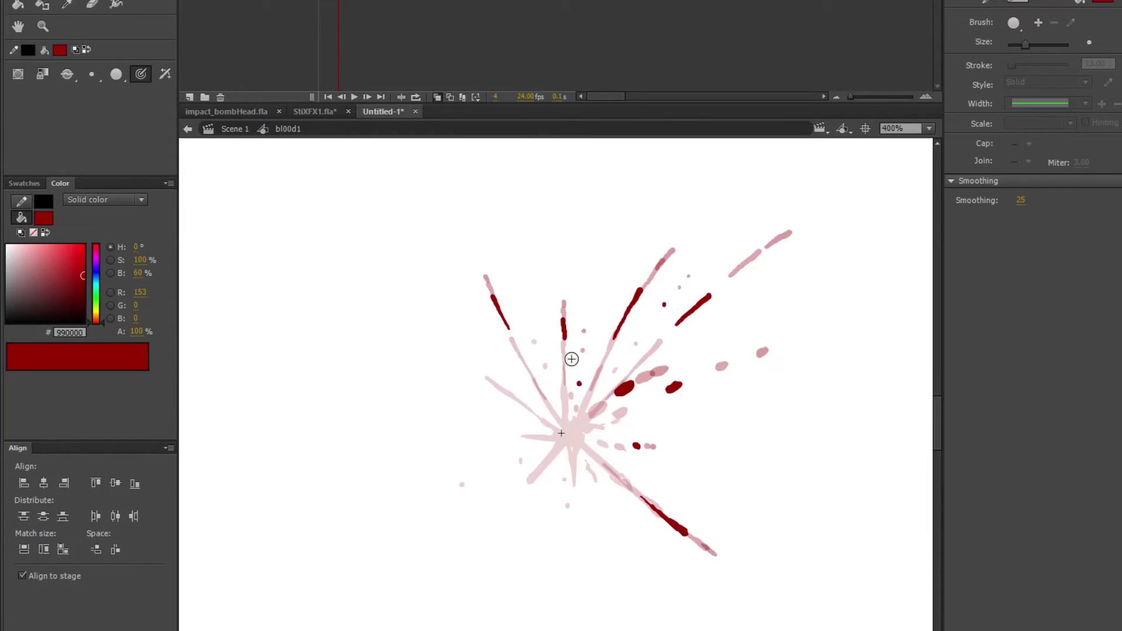
pyautogui.press('.')
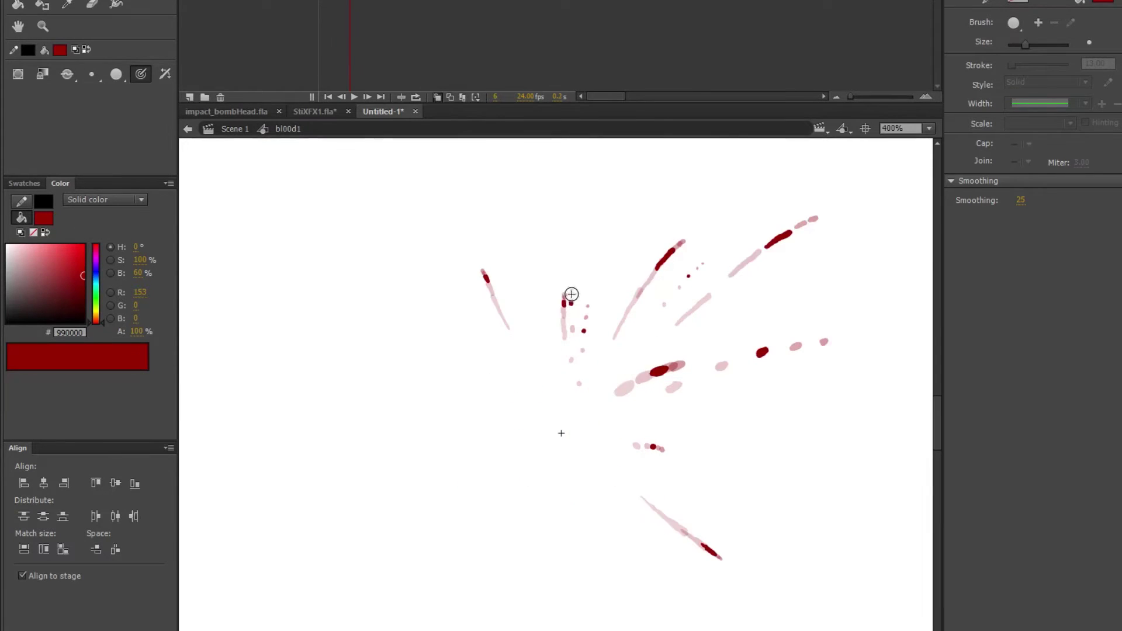
pyautogui.press('.')
pyautogui.press('.')
pyautogui.press('.')
pyautogui.press('.')
pyautogui.press('.')
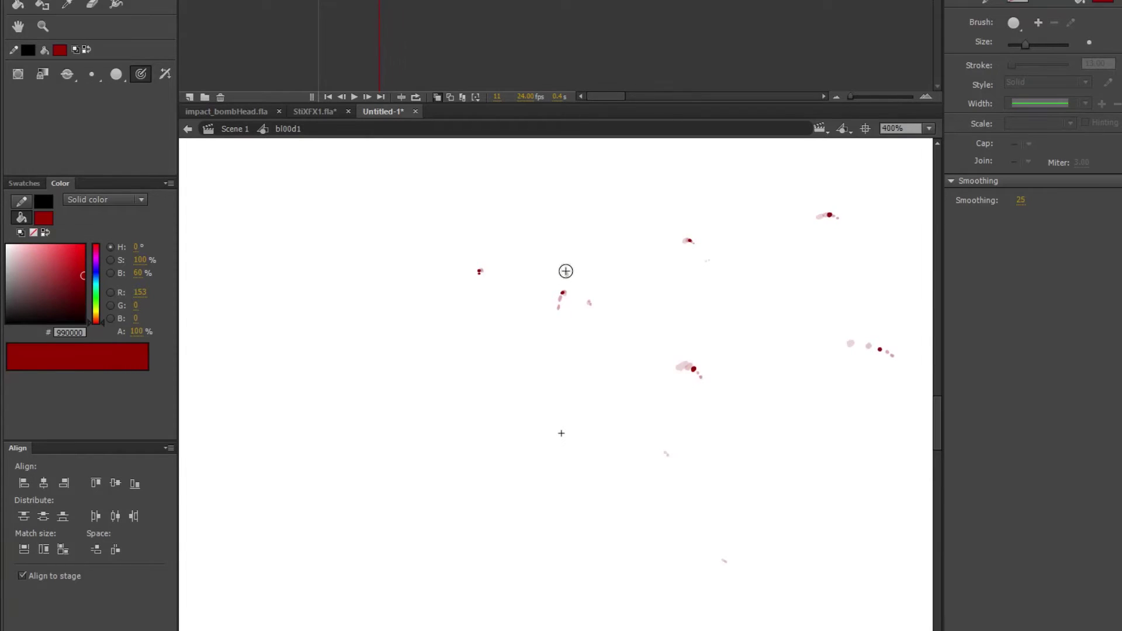
pyautogui.press('.')
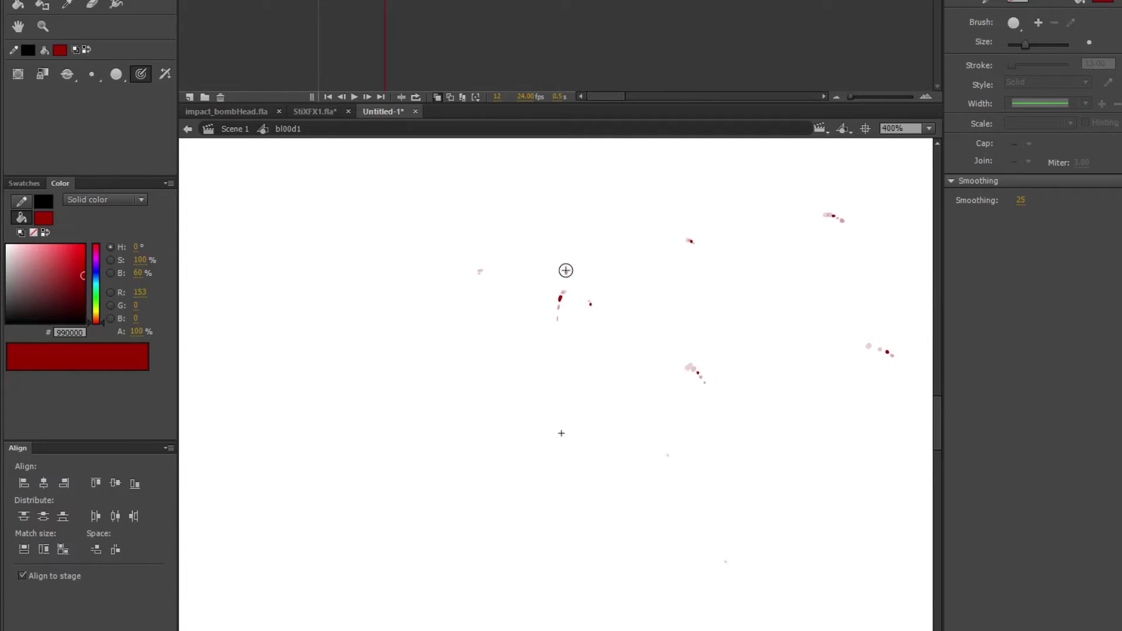
pyautogui.press('.')
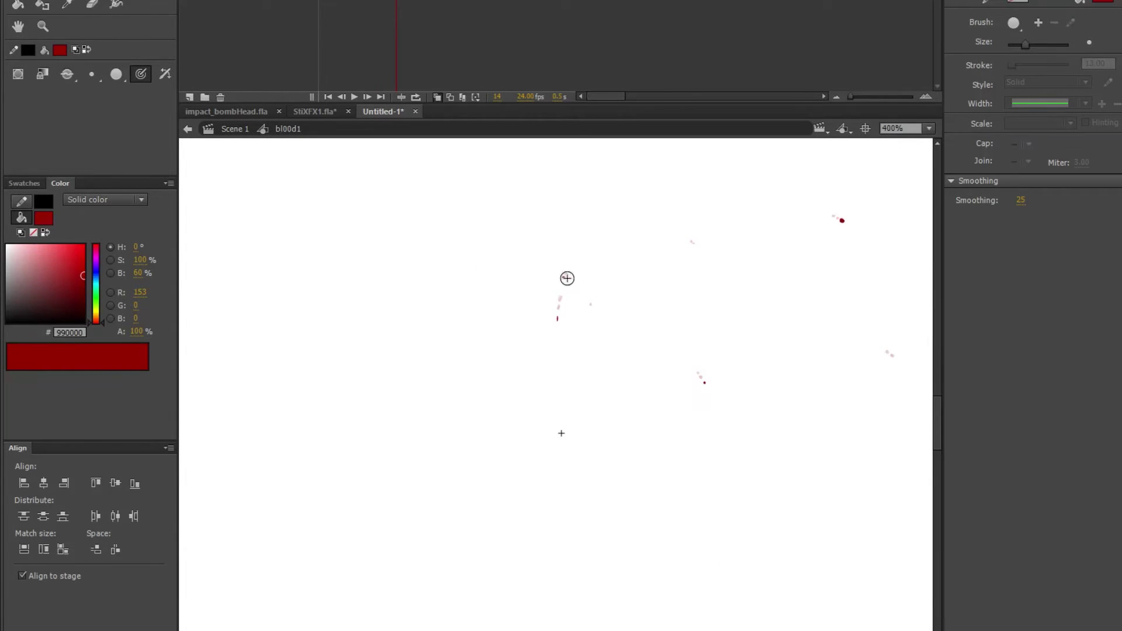
# - Step back through the frames and flip between the opening ones to check the whole burst of streaks and droplets
pyautogui.press(',')
pyautogui.press(',')
pyautogui.press(',')
pyautogui.press(',')
pyautogui.press(',')
pyautogui.press(',')
pyautogui.press(',')
pyautogui.press(',')
pyautogui.press(',')
pyautogui.press(',')
pyautogui.press(',')
pyautogui.press(',')
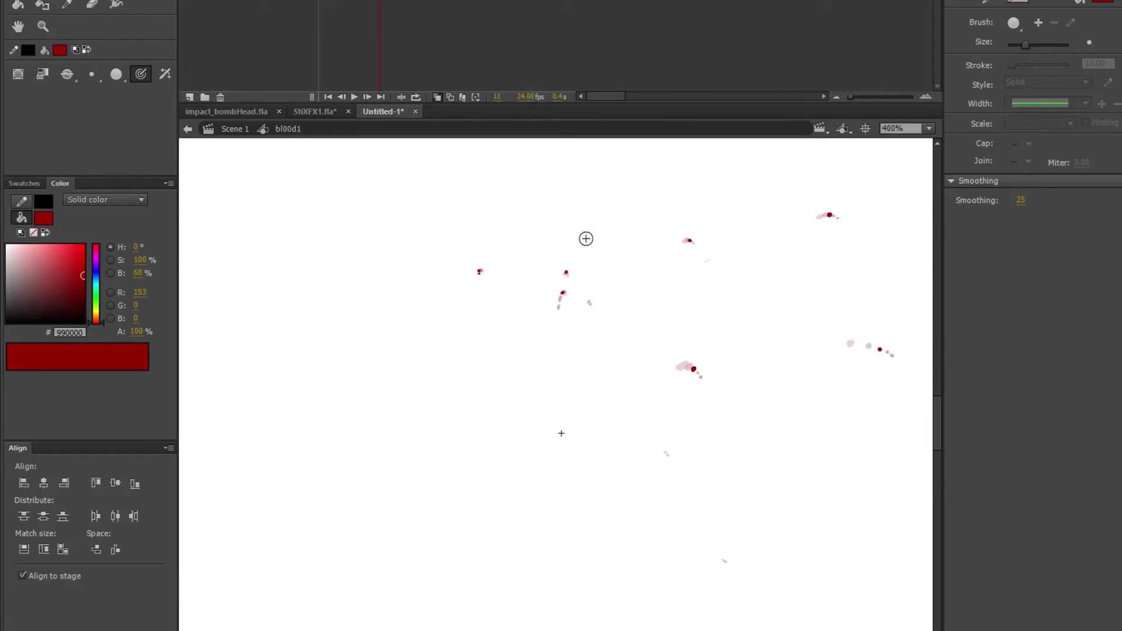
pyautogui.press('.')
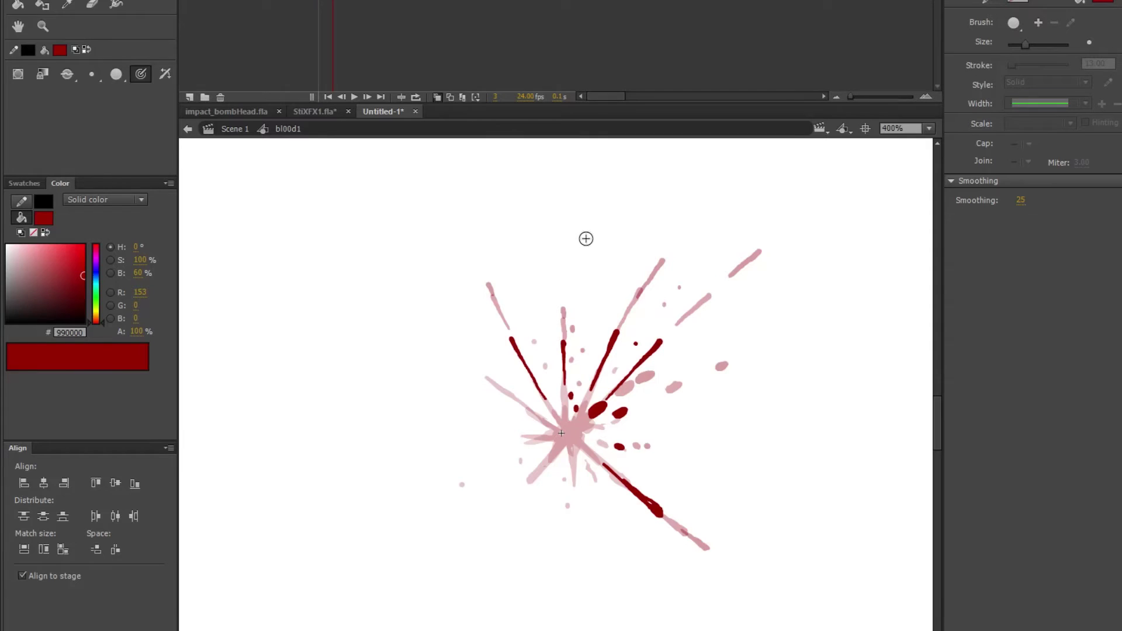
pyautogui.press(',')
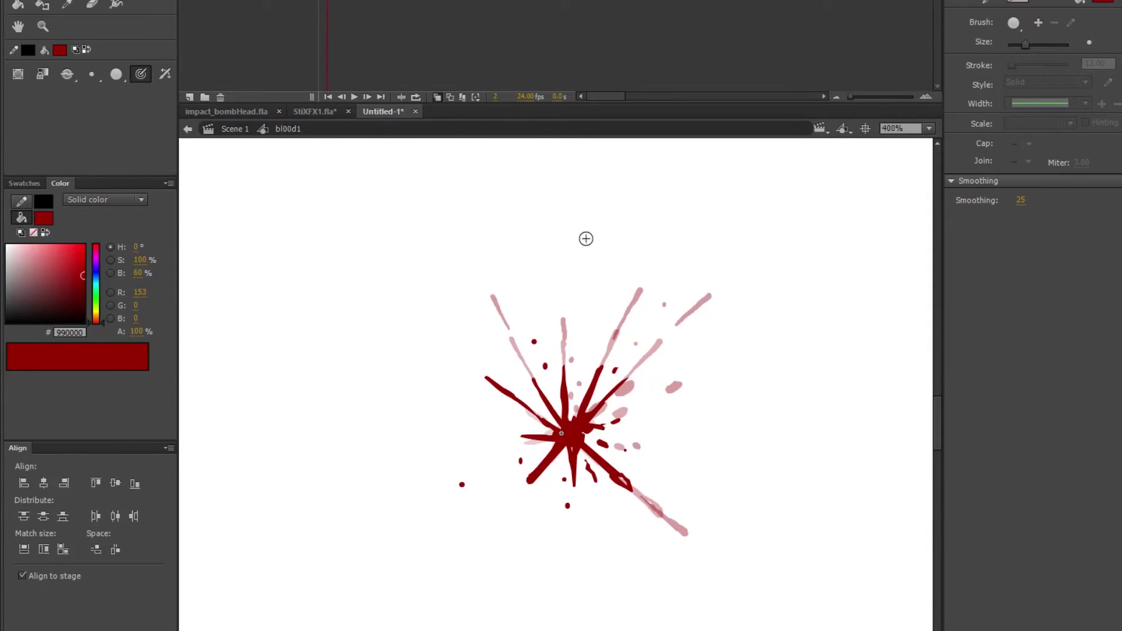
pyautogui.press(',')
pyautogui.press('.')
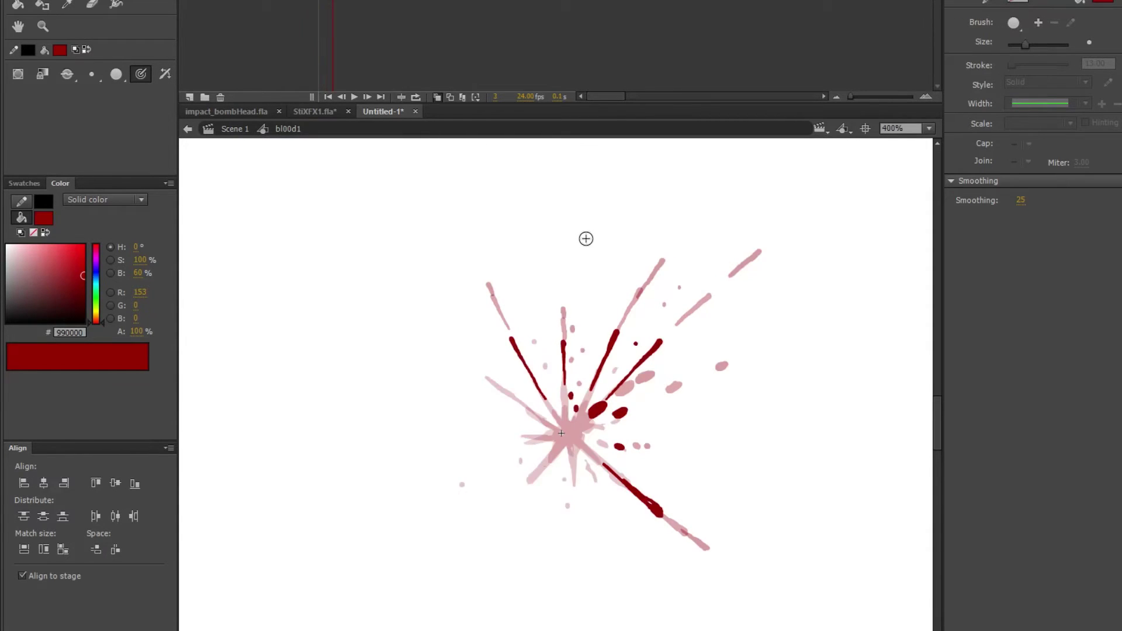
pyautogui.press(',')
# - Paint one droplet per frame from frame 3 to frame 15, arcing far out to the right above the existing large droplets
pyautogui.press('.')
pyautogui.press('.')
pyautogui.press('.')
pyautogui.press('.')
pyautogui.press('.')
pyautogui.press('.')
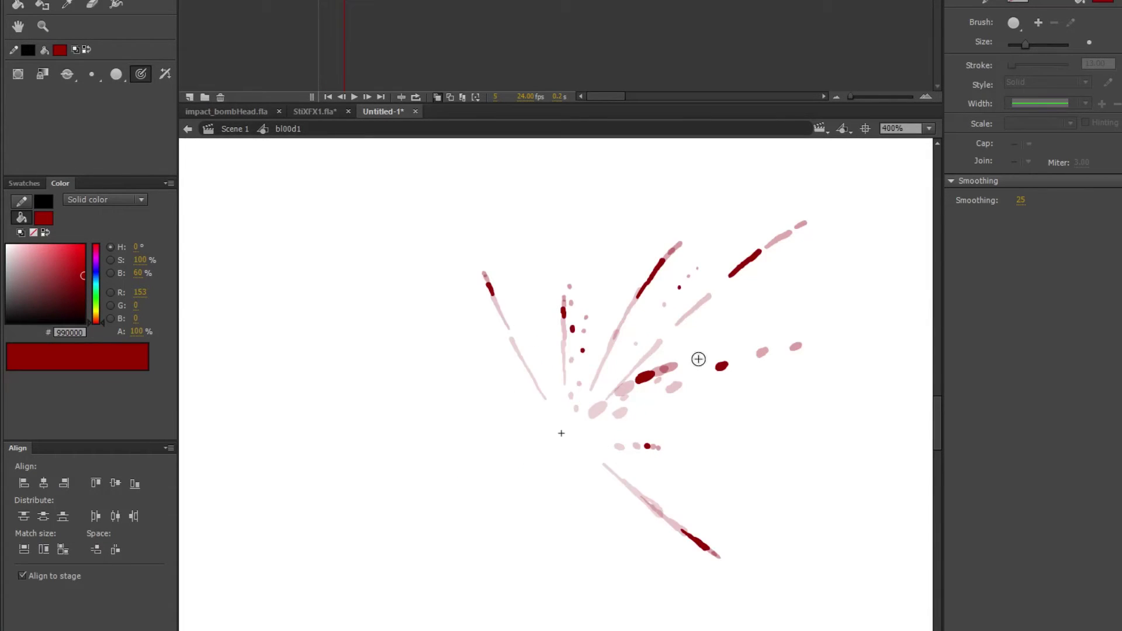
pyautogui.press('.')
pyautogui.press('.')
pyautogui.press('.')
pyautogui.press('.')
pyautogui.press('.')
pyautogui.press('.')
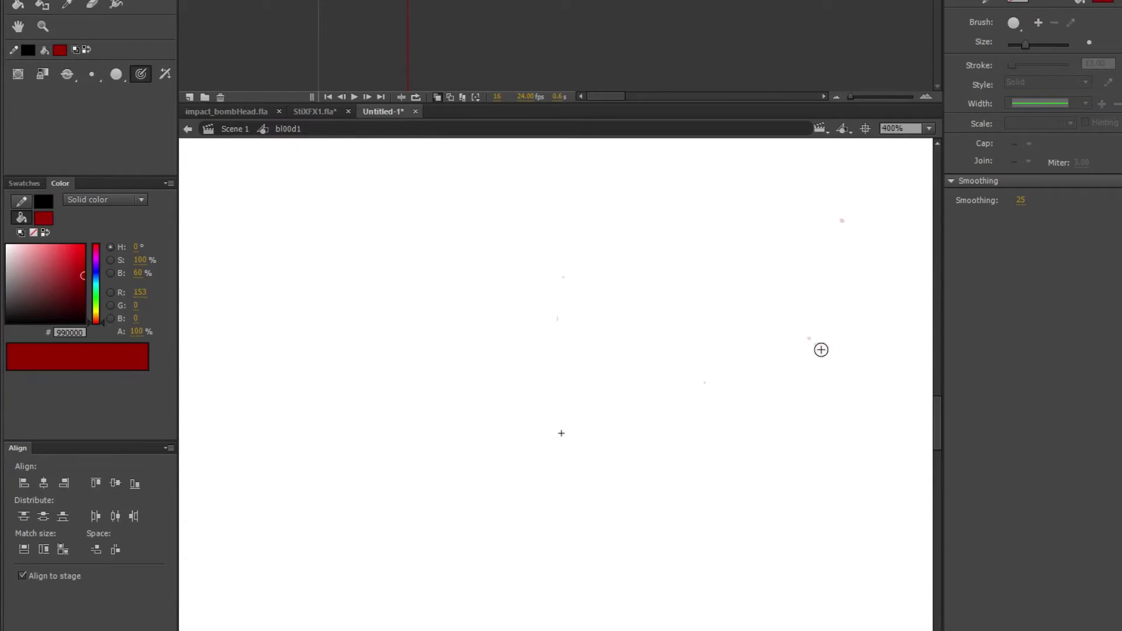
# - Paint another small droplet per frame from frame 3 onward, rising close along the inner side of the steeper upper-right streak
pyautogui.press(',')
pyautogui.press(',')
pyautogui.press(',')
pyautogui.press(',')
pyautogui.press(',')
pyautogui.press(',')
pyautogui.press(',')
pyautogui.press(',')
pyautogui.press(',')
pyautogui.press(',')
pyautogui.press(',')
pyautogui.press(',')
pyautogui.press(',')
pyautogui.press(',')
pyautogui.press('.')
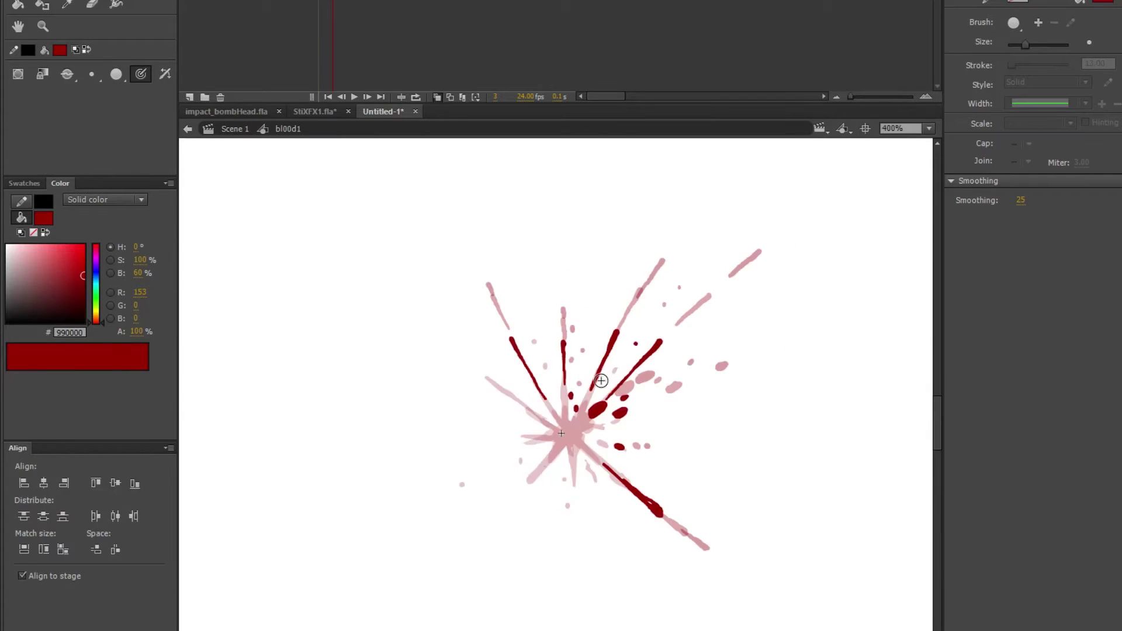
pyautogui.press('.')
pyautogui.press('.')
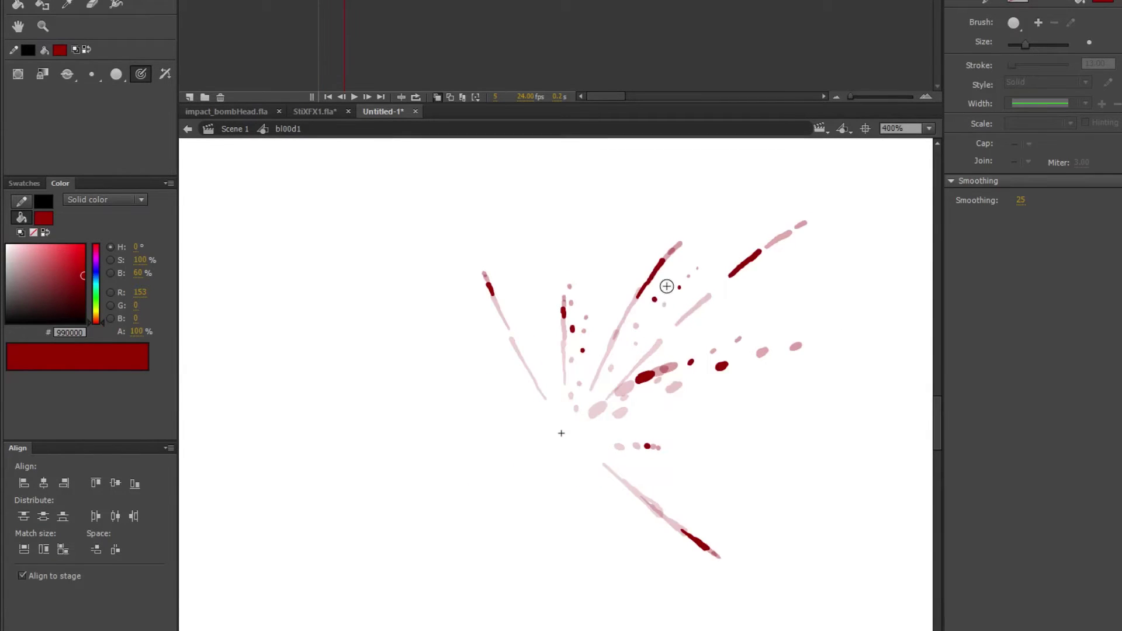
pyautogui.press('.')
pyautogui.press('.')
pyautogui.press('.')
pyautogui.press('.')
pyautogui.press('.')
pyautogui.press('.')
# - Paint a thin streak frame by frame from frame 3, shooting left from the splat and shrinking to a tiny dot
pyautogui.press(',')
pyautogui.press(',')
pyautogui.press(',')
pyautogui.press(',')
pyautogui.press(',')
pyautogui.press(',')
pyautogui.press(',')
pyautogui.press(',')
pyautogui.press(',')
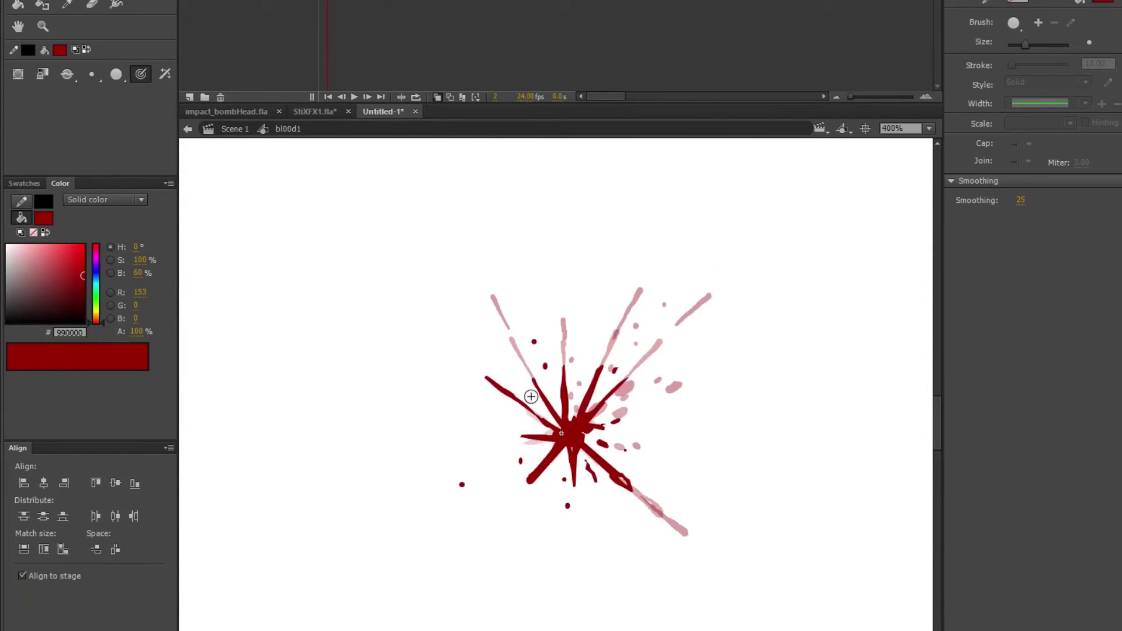
pyautogui.press('.')
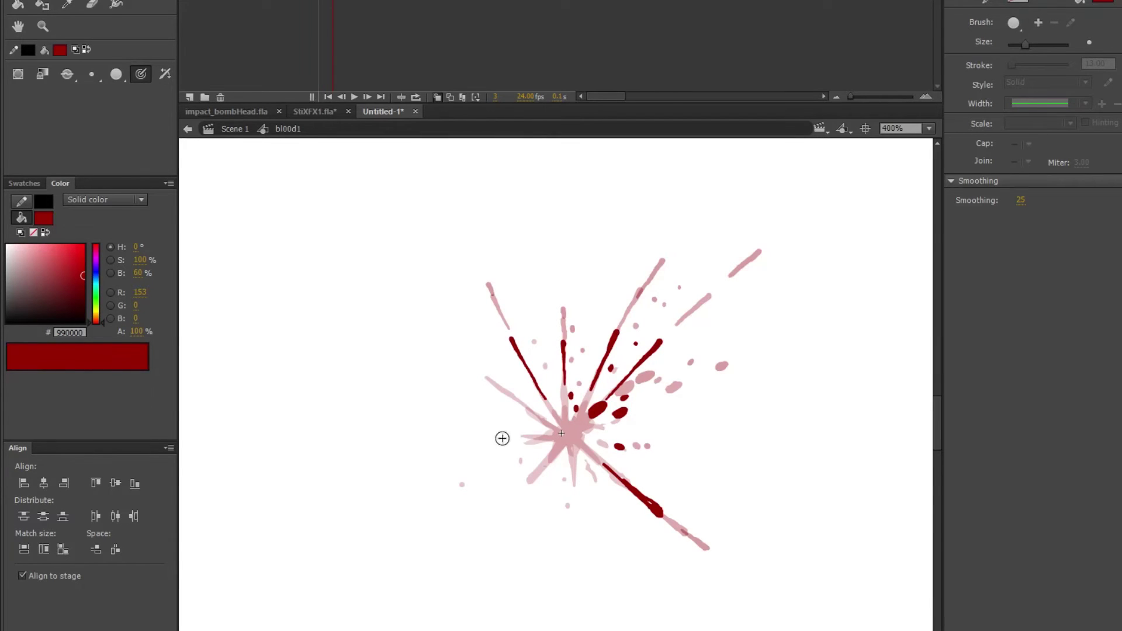
pyautogui.press('.')
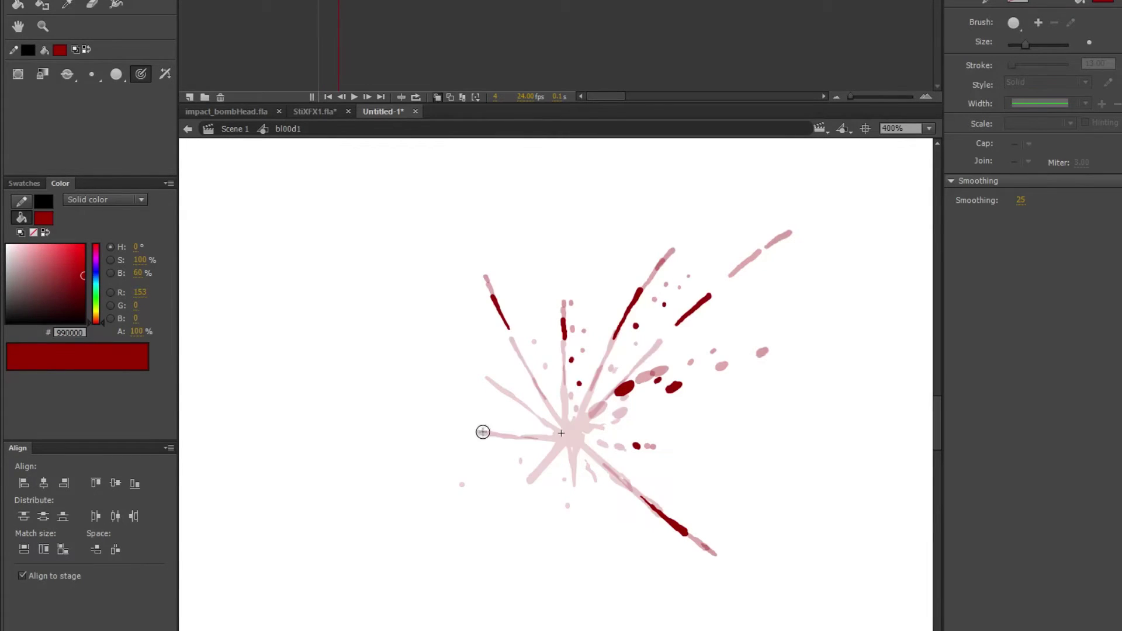
pyautogui.press('.')
pyautogui.press('.')
pyautogui.press('.')
pyautogui.press('.')
pyautogui.press('.')
pyautogui.press('.')
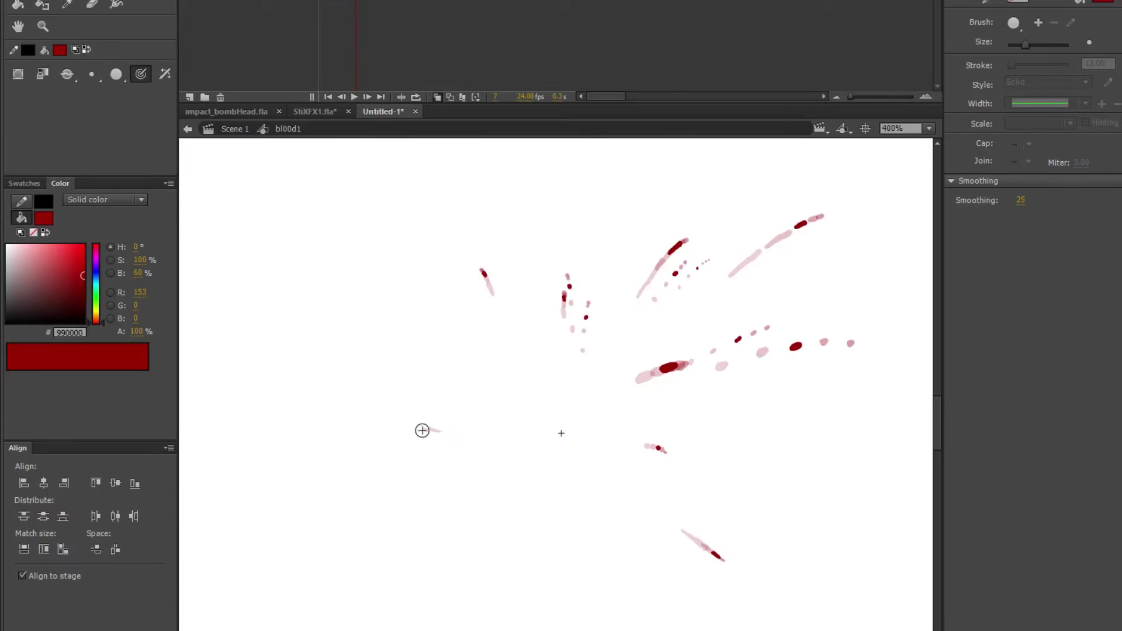
# - Paint one small droplet per frame from frame 2 to frame 9, flying down and left below the new left streak
pyautogui.press(',')
pyautogui.press(',')
pyautogui.press(',')
pyautogui.press(',')
pyautogui.press(',')
pyautogui.press(',')
pyautogui.press(',')
pyautogui.press(',')
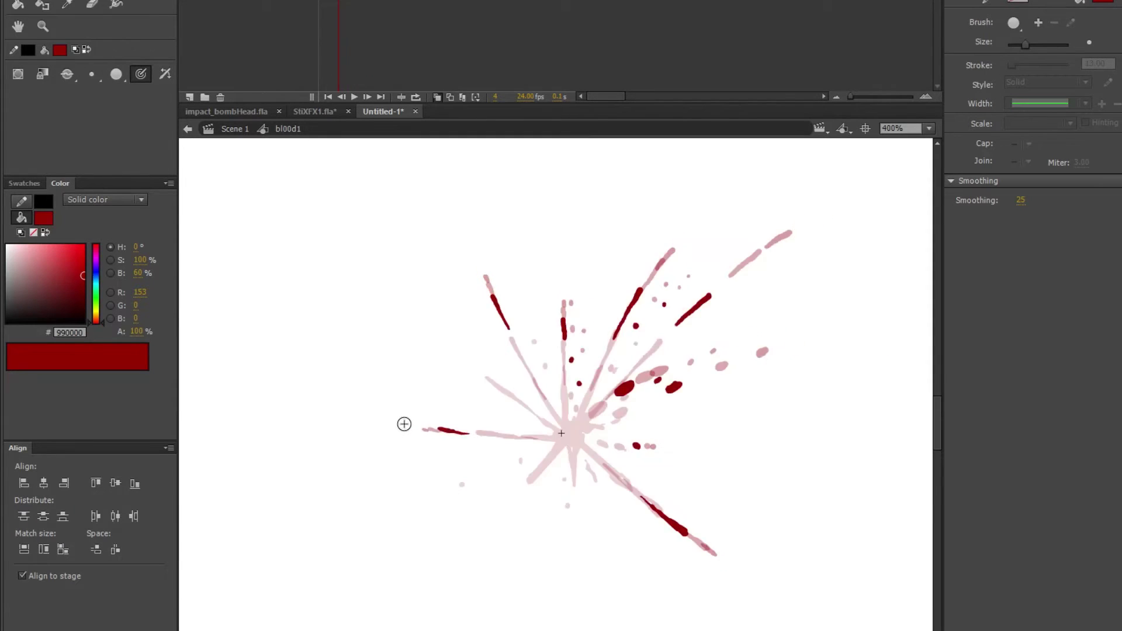
pyautogui.press(',')
pyautogui.press('.')
pyautogui.press(',')
pyautogui.press('.')
pyautogui.press('.')
pyautogui.press('.')
pyautogui.press('.')
pyautogui.press('.')
pyautogui.press('.')
pyautogui.press('.')
pyautogui.press('.')
# - Return to frame 2 and choose a larger brush size
pyautogui.press(',')
pyautogui.press(',')
pyautogui.press(',')
pyautogui.press(',')
pyautogui.press(',')
pyautogui.press(',')
pyautogui.press(',')
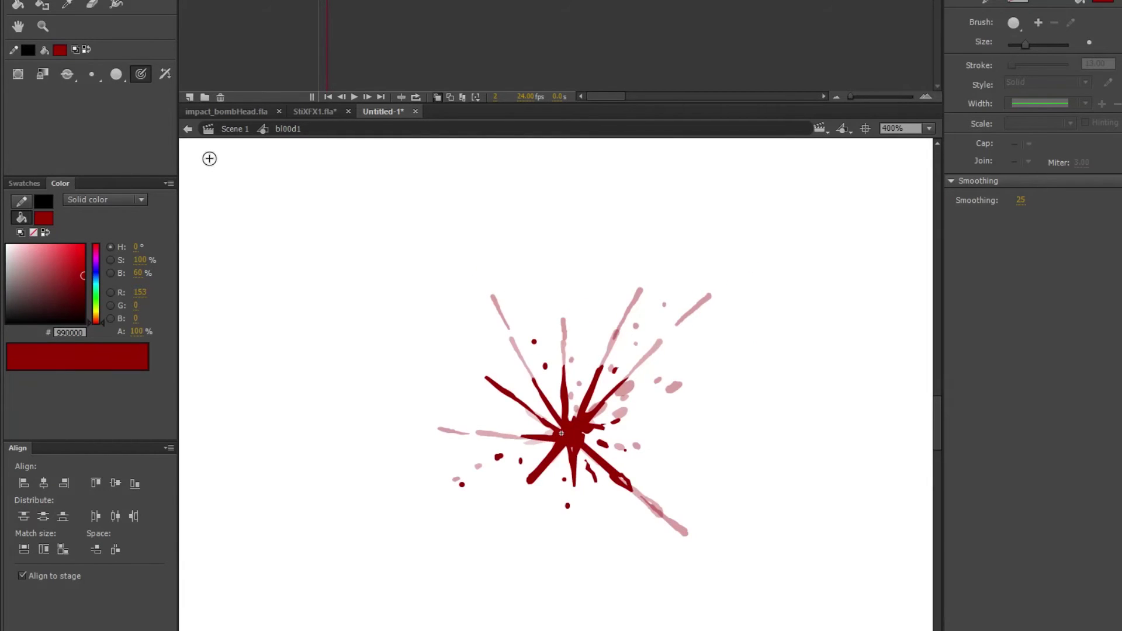
pyautogui.click(91, 74)
pyautogui.click(118, 108)
# - Paint a wavy streak frame by frame from frame 3, whipping out upper-left from the splat centre and breaking into a small droplet
pyautogui.press('.')
pyautogui.press(',')
pyautogui.press('.')
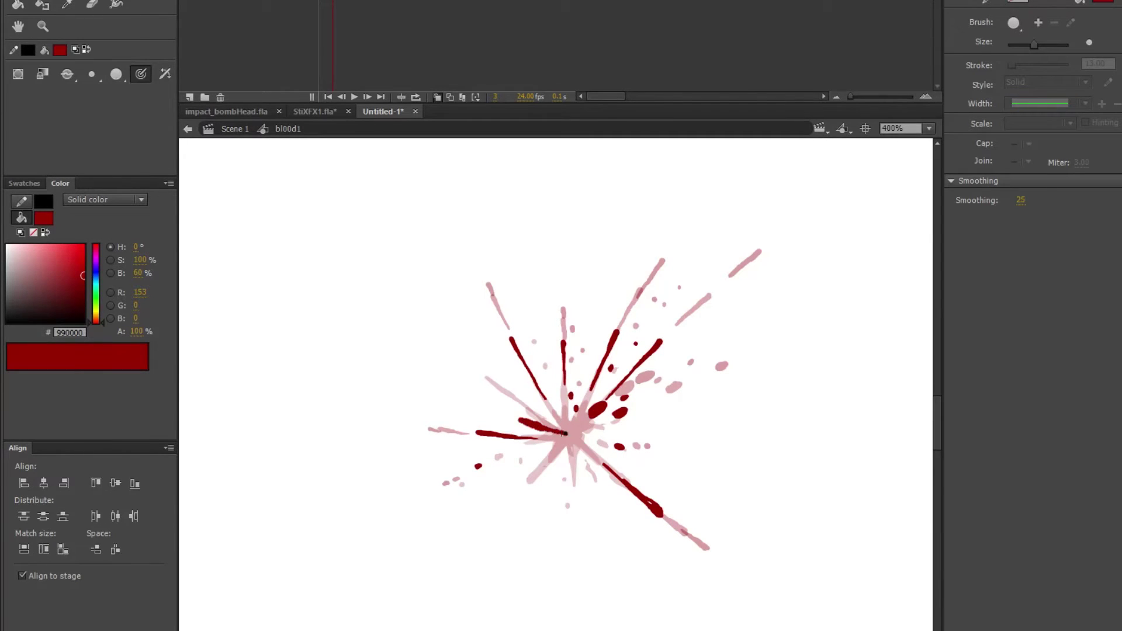
pyautogui.press('.')
pyautogui.moveTo(529, 423); pyautogui.dragTo(485, 413)
pyautogui.moveTo(561, 433); pyautogui.dragTo(459, 402)
pyautogui.press('.')
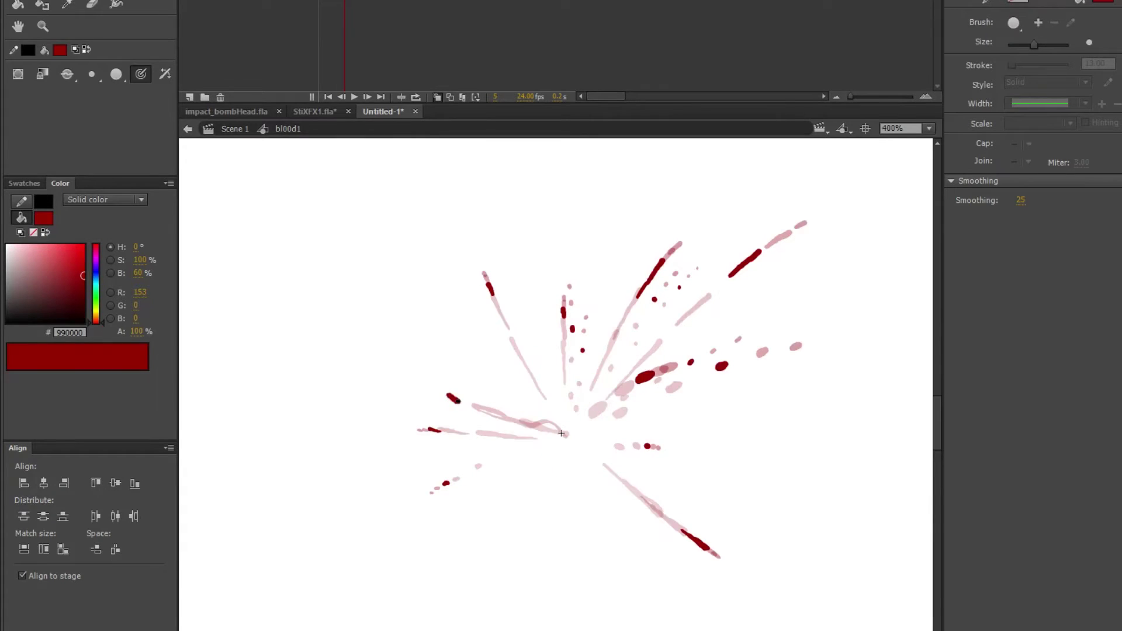
pyautogui.press('.')
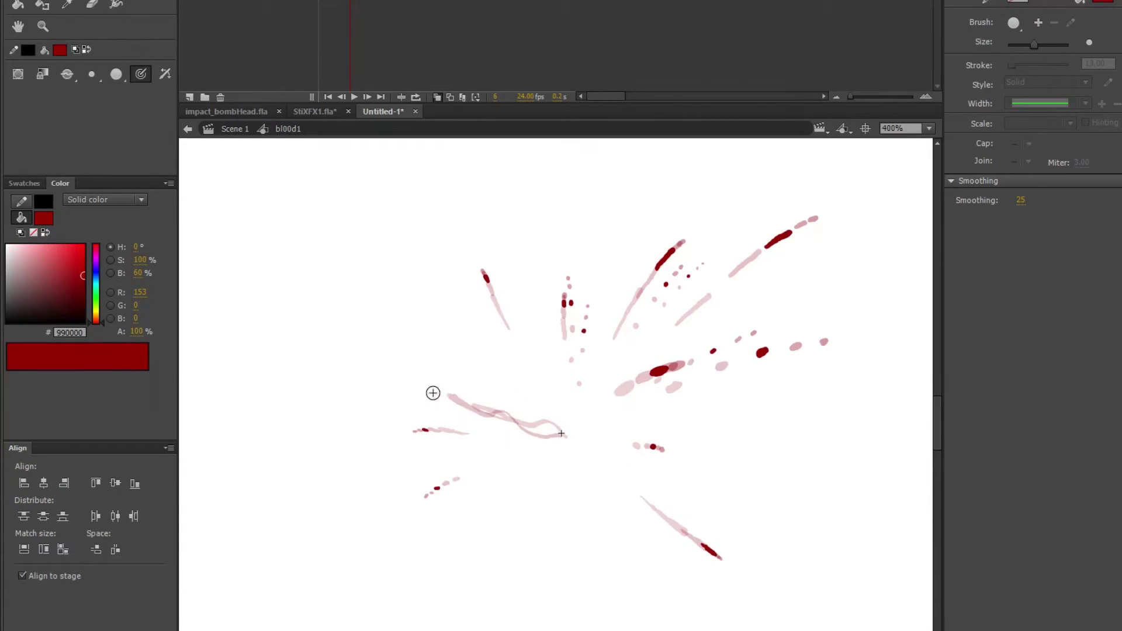
pyautogui.press('.')
pyautogui.moveTo(407, 377)
pyautogui.mouseDown()
pyautogui.moveTo(413, 398)
pyautogui.moveTo(391, 391)
pyautogui.mouseUp()
pyautogui.press('.')
pyautogui.press('.')
# - Paint one droplet per frame from frame 4 to frame 11, rising up and left above the wavy streak
pyautogui.press(',')
pyautogui.press(',')
pyautogui.press(',')
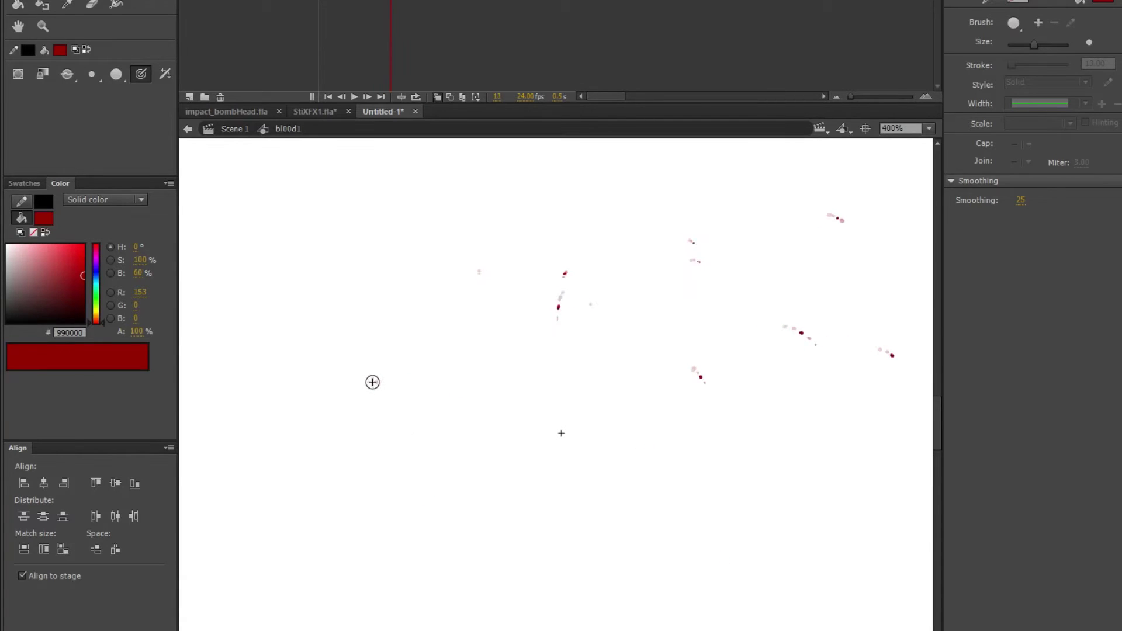
pyautogui.press(',')
pyautogui.press(',')
pyautogui.press(',')
pyautogui.press(',')
pyautogui.press('.')
pyautogui.press('.')
pyautogui.press('.')
pyautogui.press('.')
pyautogui.press('.')
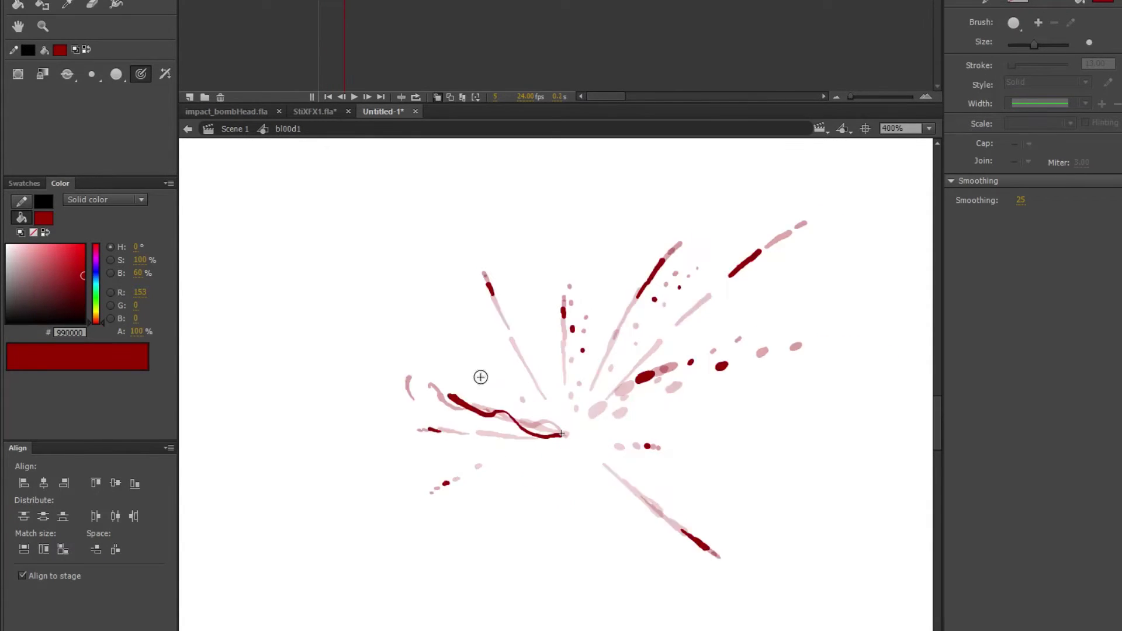
pyautogui.press('.')
pyautogui.press('.')
pyautogui.press('.')
pyautogui.press('.')
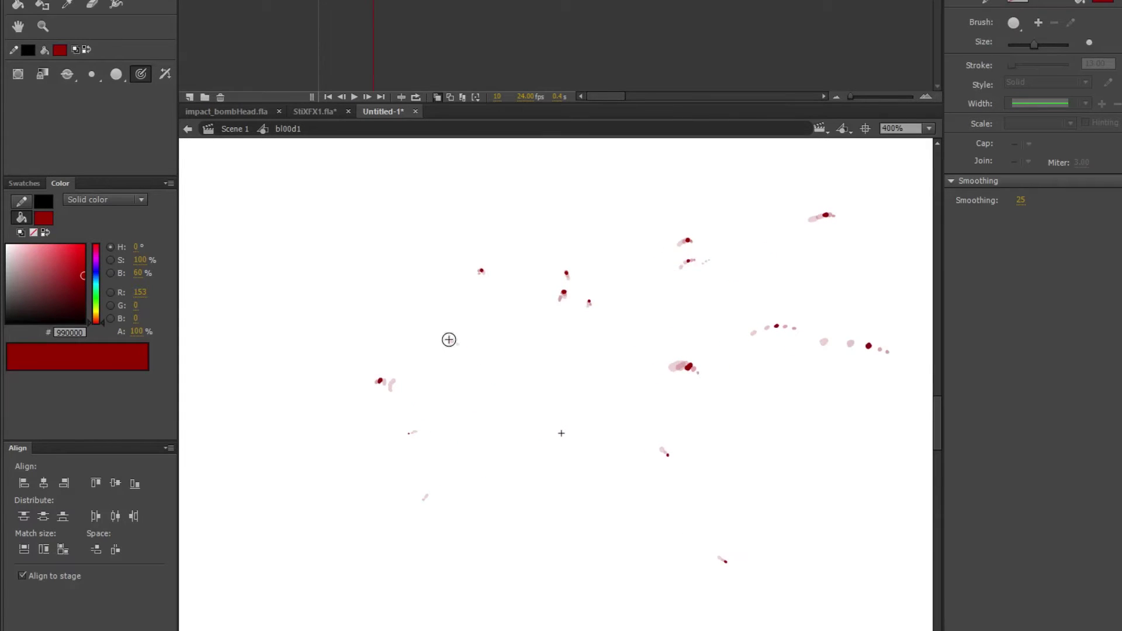
# - Paint a short curved drip frame by frame from frame 3 to frame 11, falling lower-right of the centre and shrinking to a dot
pyautogui.press(',')
pyautogui.press(',')
pyautogui.press(',')
pyautogui.press(',')
pyautogui.press(',')
pyautogui.press(',')
pyautogui.press(',')
pyautogui.press(',')
pyautogui.press(',')
pyautogui.press(',')
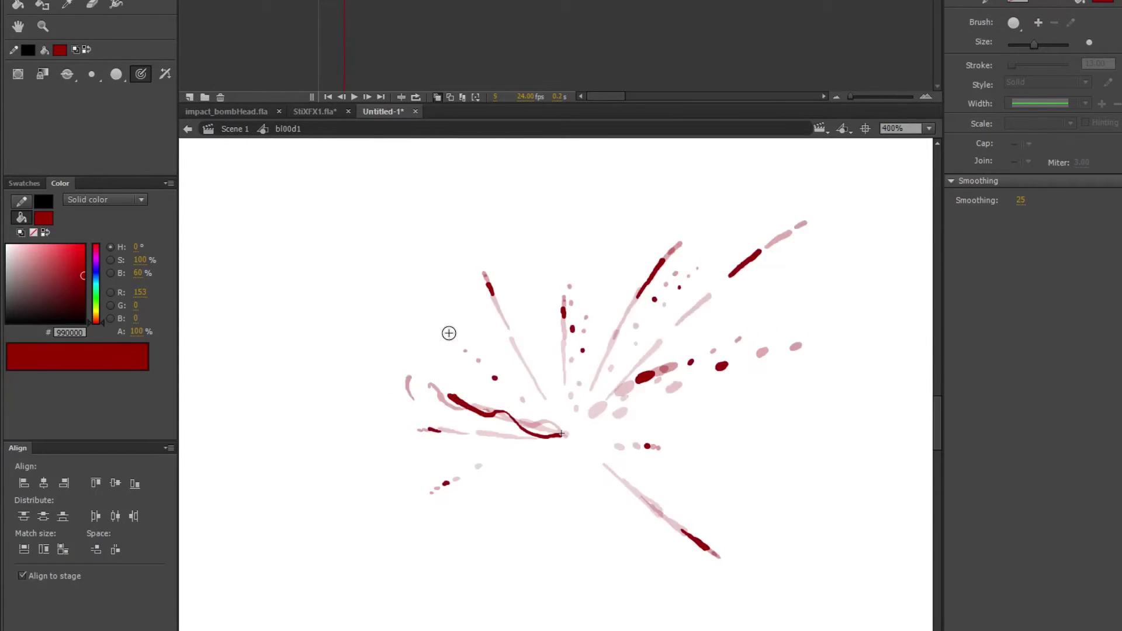
pyautogui.press('.')
pyautogui.press('.')
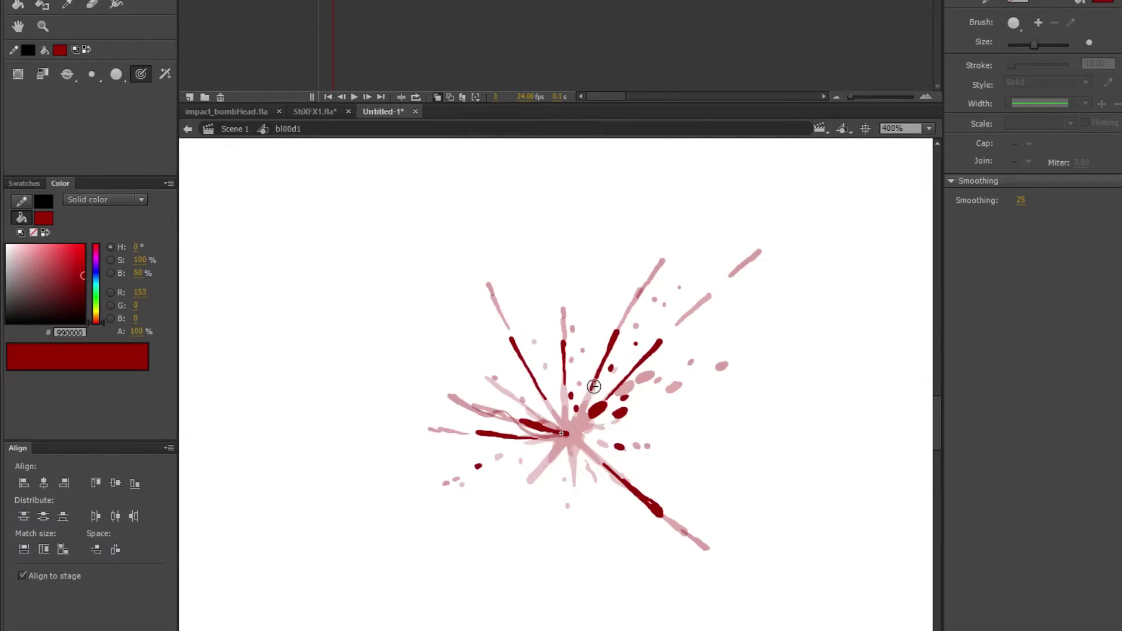
pyautogui.press(',')
pyautogui.press('.')
pyautogui.press('.')
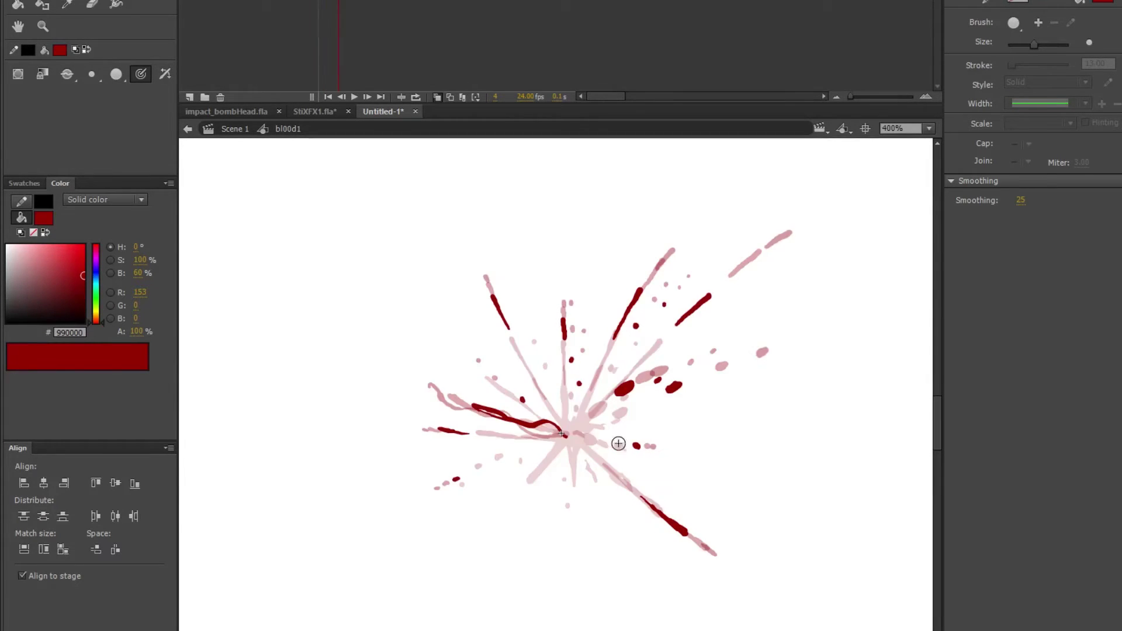
pyautogui.press('.')
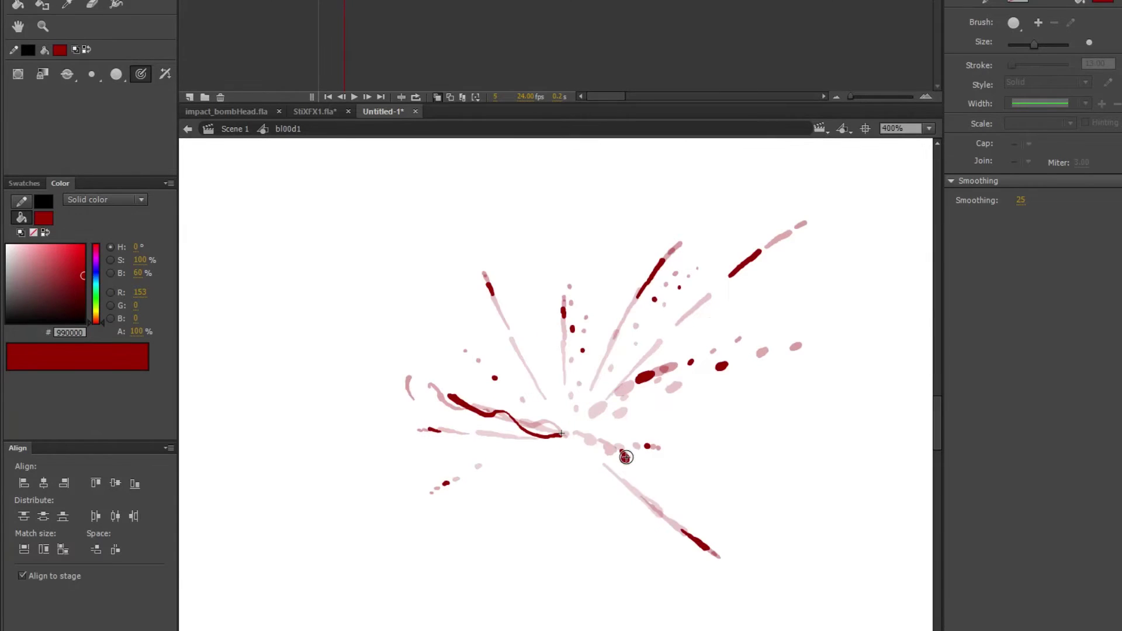
pyautogui.press('.')
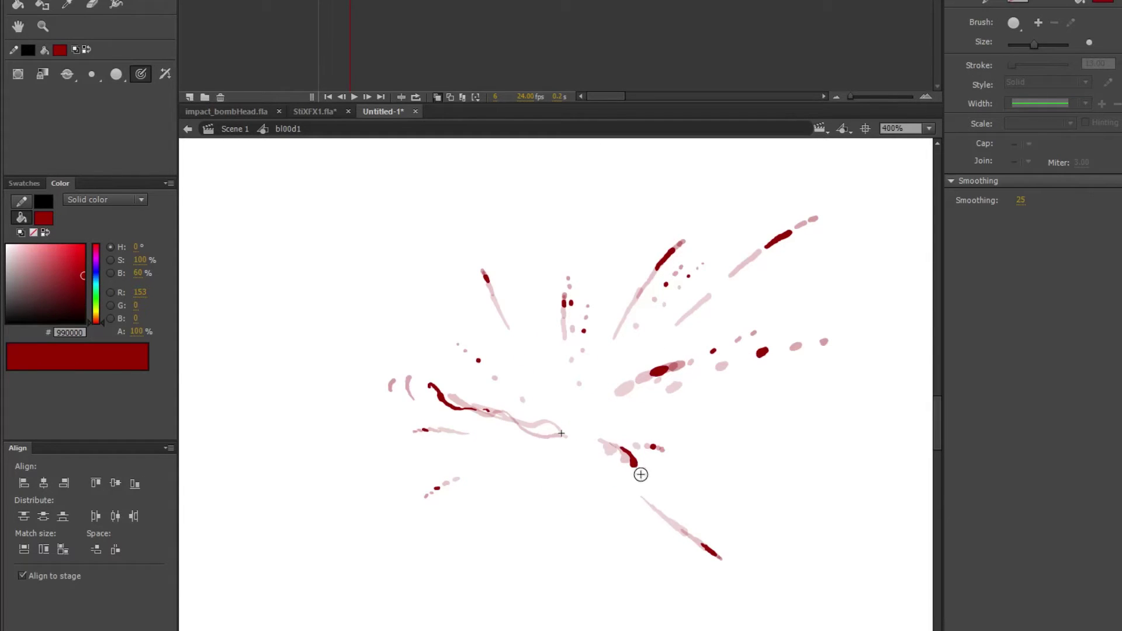
pyautogui.press('.')
pyautogui.press('.')
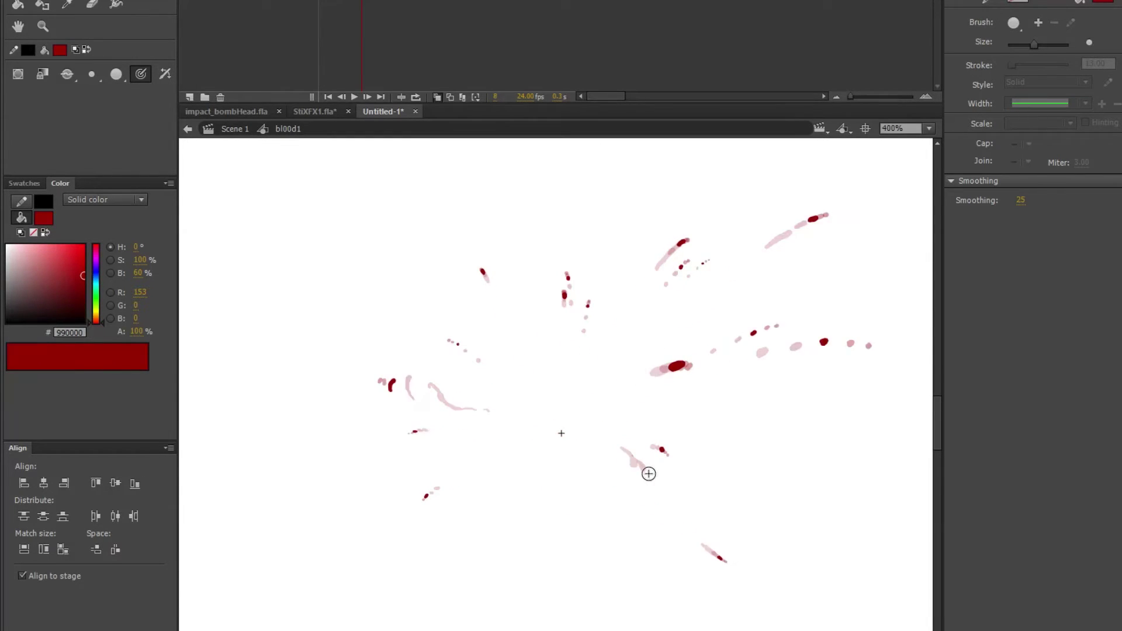
pyautogui.press('.')
pyautogui.press('.')
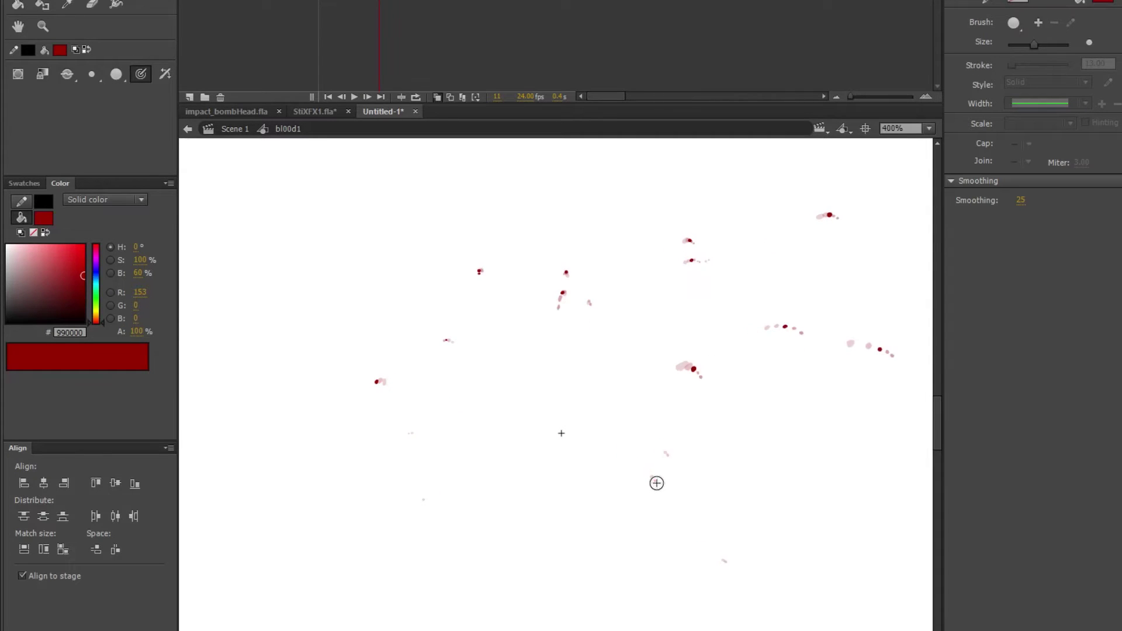
# - Paint one small droplet per frame from frame 4 onward, drifting right of the centre just above the curved drip
pyautogui.press(',')
pyautogui.press(',')
pyautogui.press(',')
pyautogui.press(',')
pyautogui.press(',')
pyautogui.press(',')
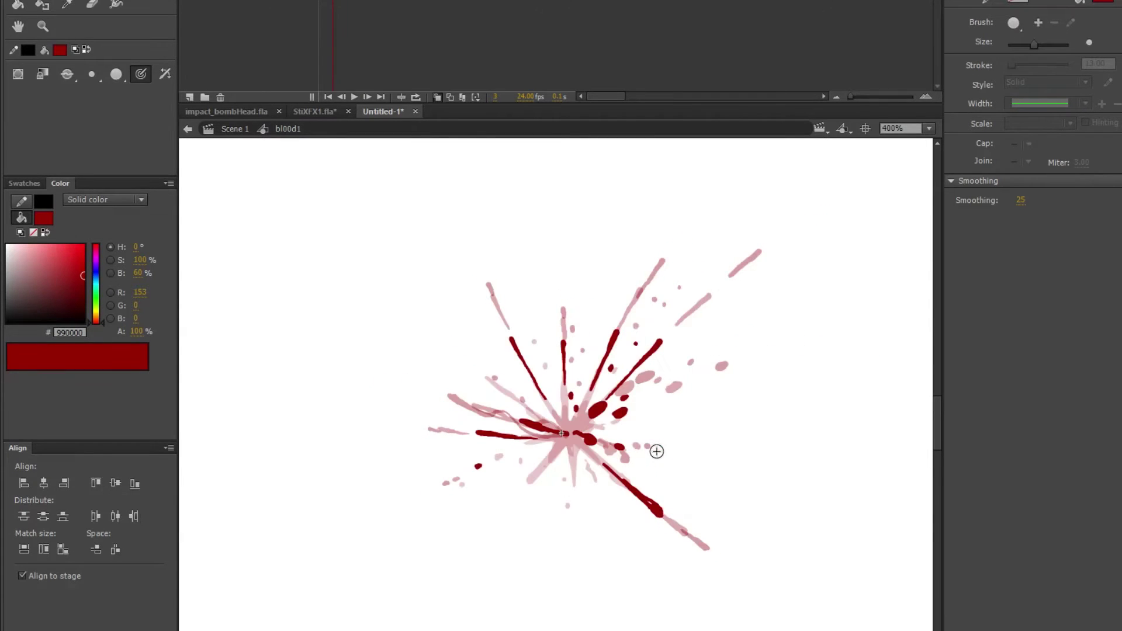
pyautogui.press('.')
pyautogui.press('.')
pyautogui.press('.')
pyautogui.press('.')
pyautogui.press('.')
pyautogui.press('.')
pyautogui.press('.')
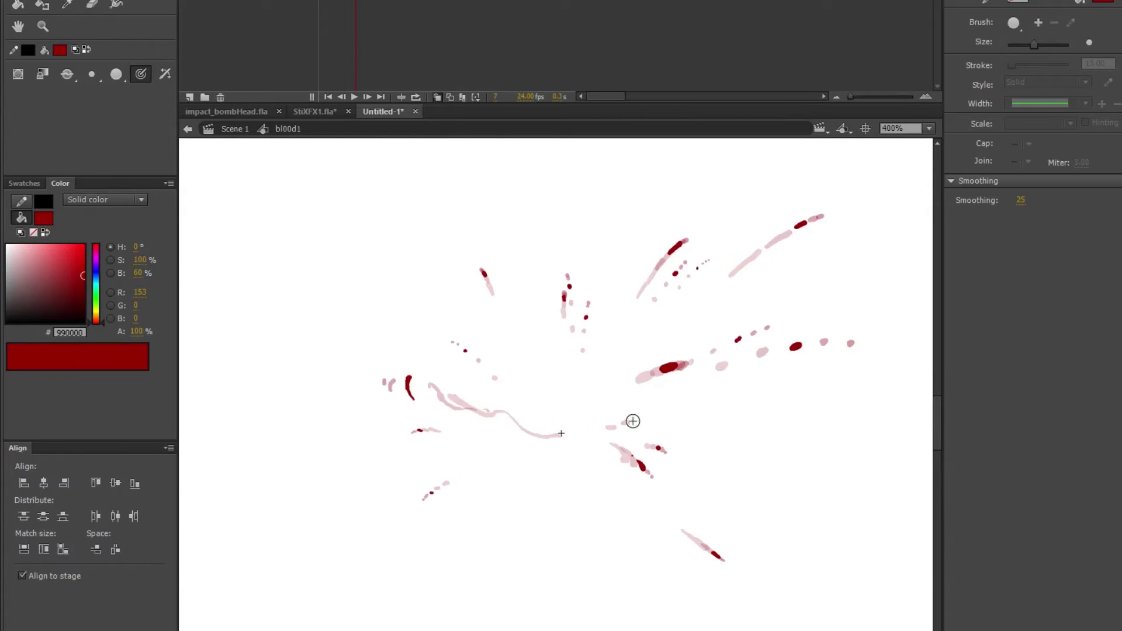
# - Continue the small droplet just right of the centre through frame 13, arcing slightly downward as it drifts outward
pyautogui.press(',')
pyautogui.press(',')
pyautogui.press(',')
pyautogui.press(',')
pyautogui.press(',')
pyautogui.press(',')
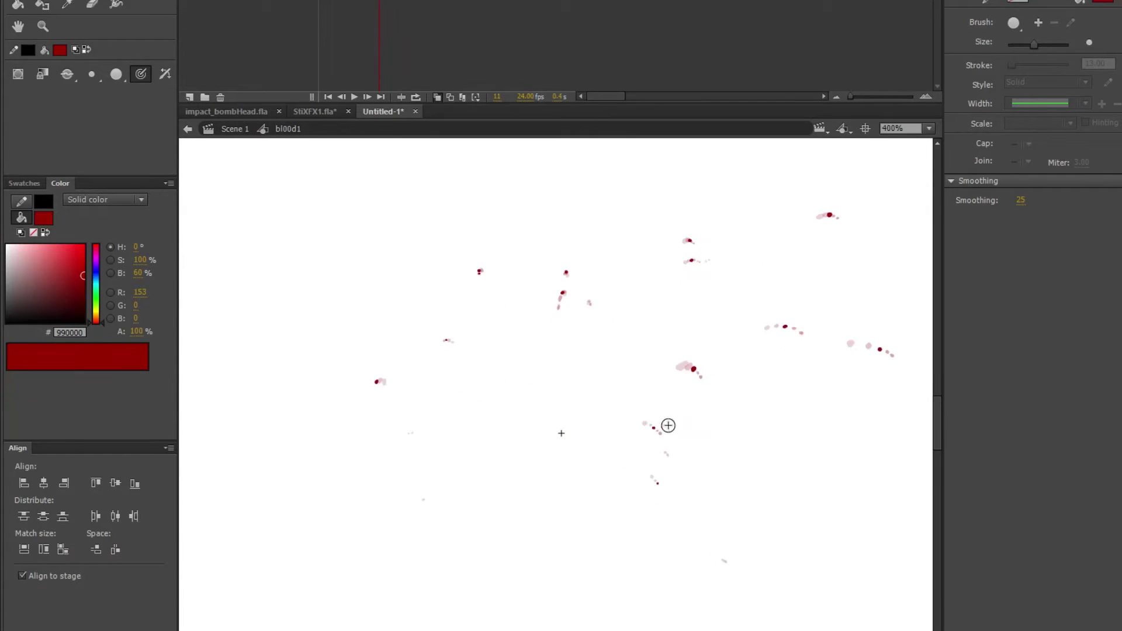
pyautogui.press(',')
pyautogui.press(',')
pyautogui.press('.')
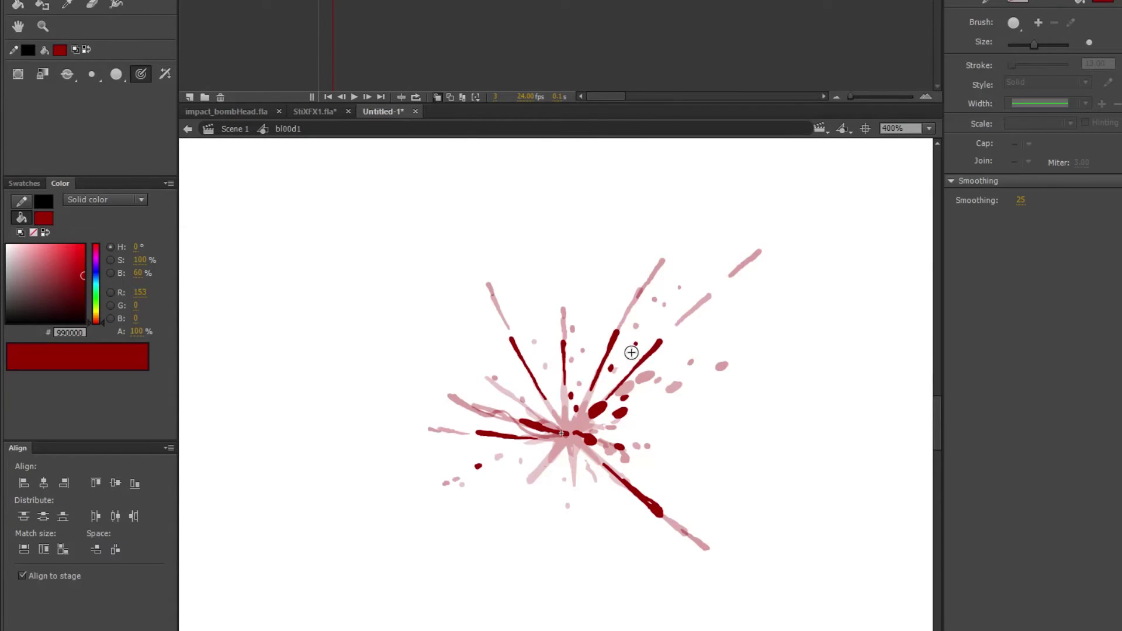
# - Paint a short streak frame by frame from frame 3, flying upper-right between the long streaks and shrinking to a tiny droplet
pyautogui.press(',')
pyautogui.press('.')
pyautogui.press('.')
pyautogui.press('.')
pyautogui.press('.')
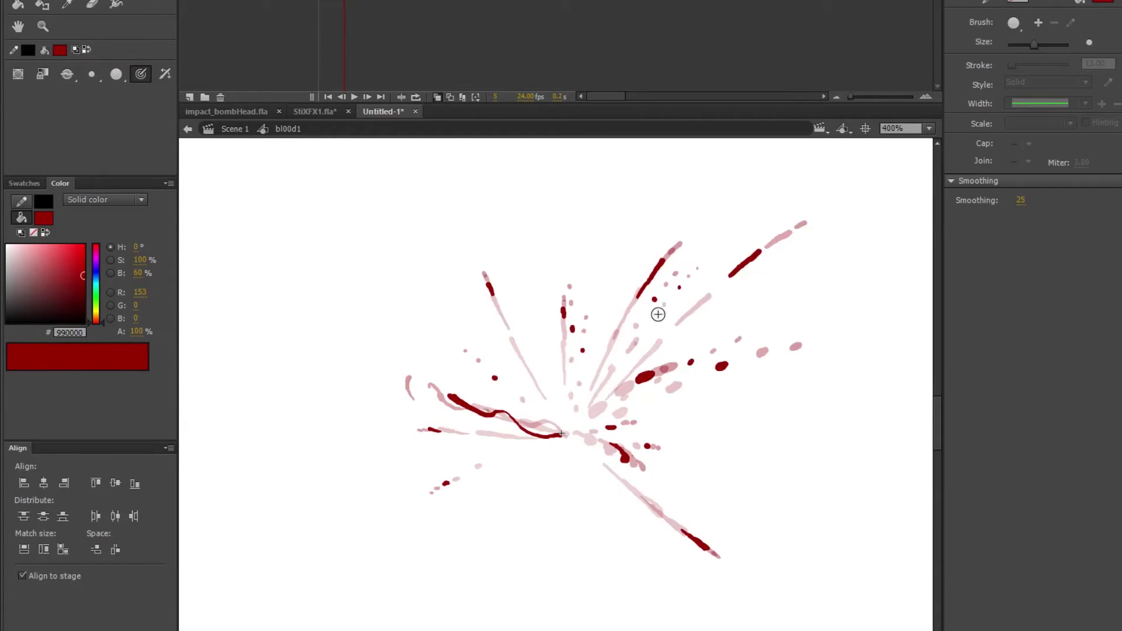
pyautogui.press('.')
pyautogui.press('.')
pyautogui.press('.')
pyautogui.press('.')
pyautogui.press('.')
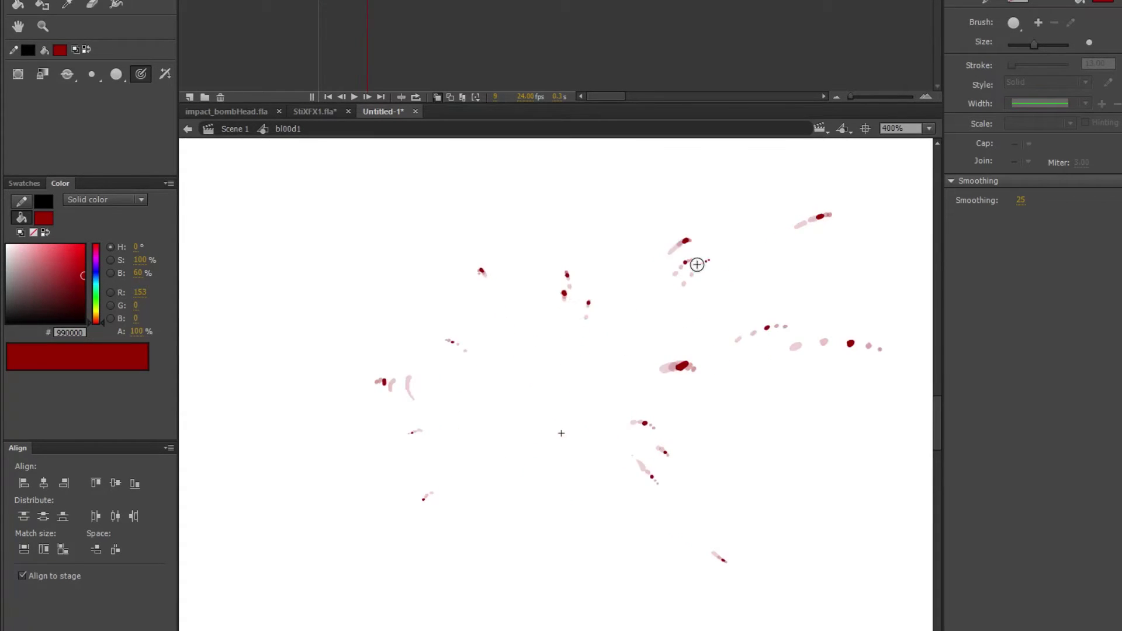
pyautogui.press(',')
pyautogui.press(',')
pyautogui.press(',')
pyautogui.press(',')
pyautogui.press(',')
pyautogui.press(',')
pyautogui.press(',')
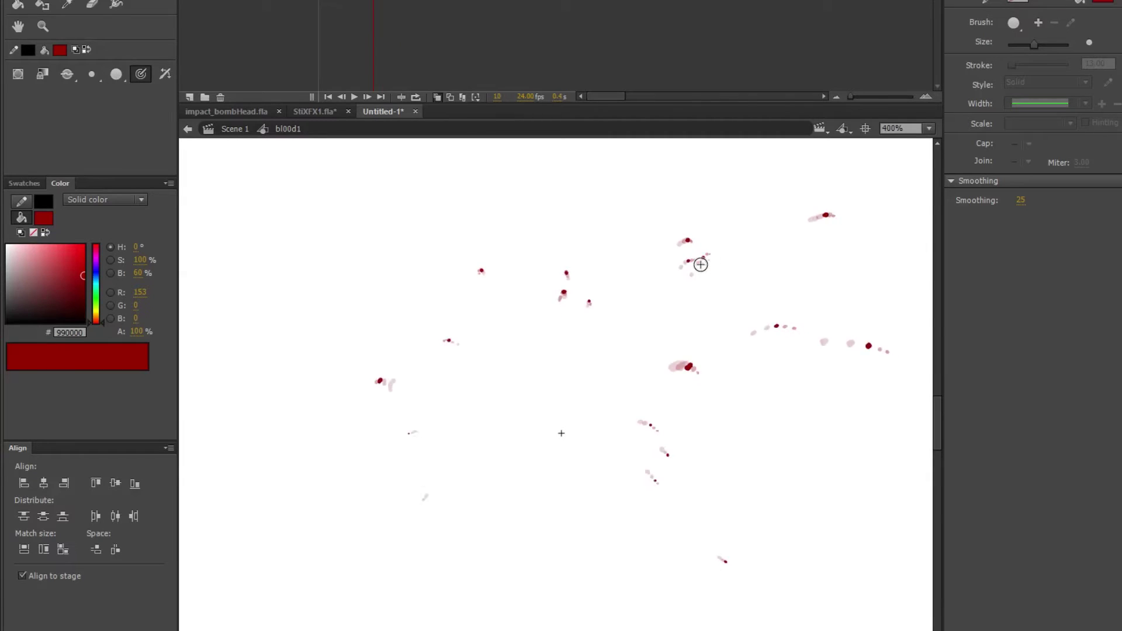
pyautogui.press(',')
pyautogui.press(',')
# - Paint a streak frame by frame from frame 2 to frame 6, shooting upward and slightly right of the splat centre
pyautogui.press('.')
pyautogui.press(',')
pyautogui.press('.')
pyautogui.press(',')
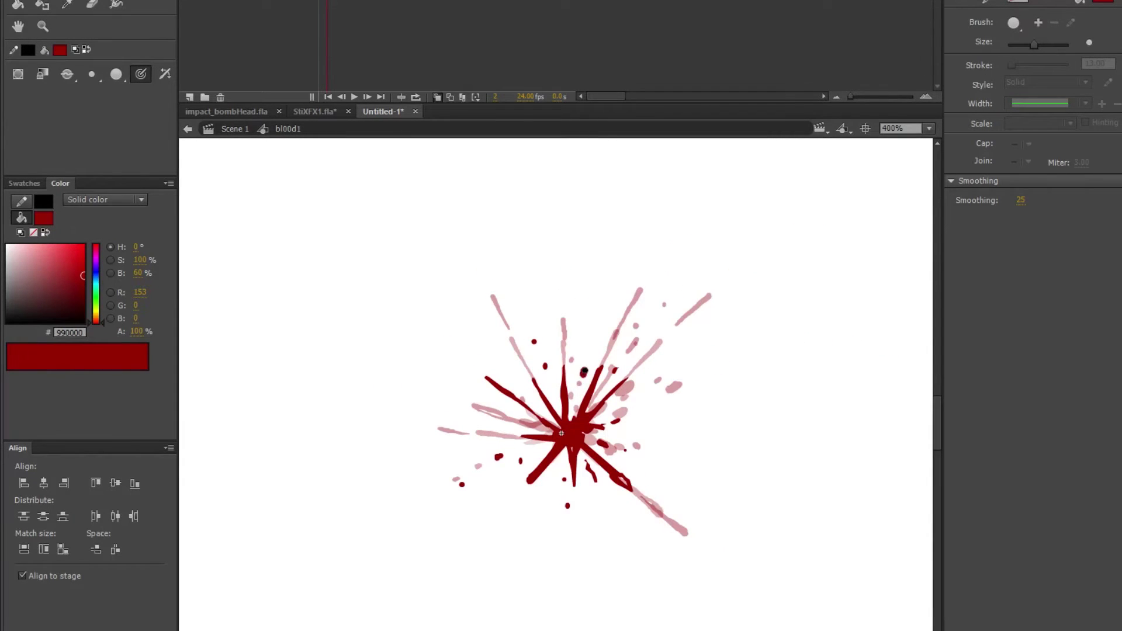
pyautogui.press('.')
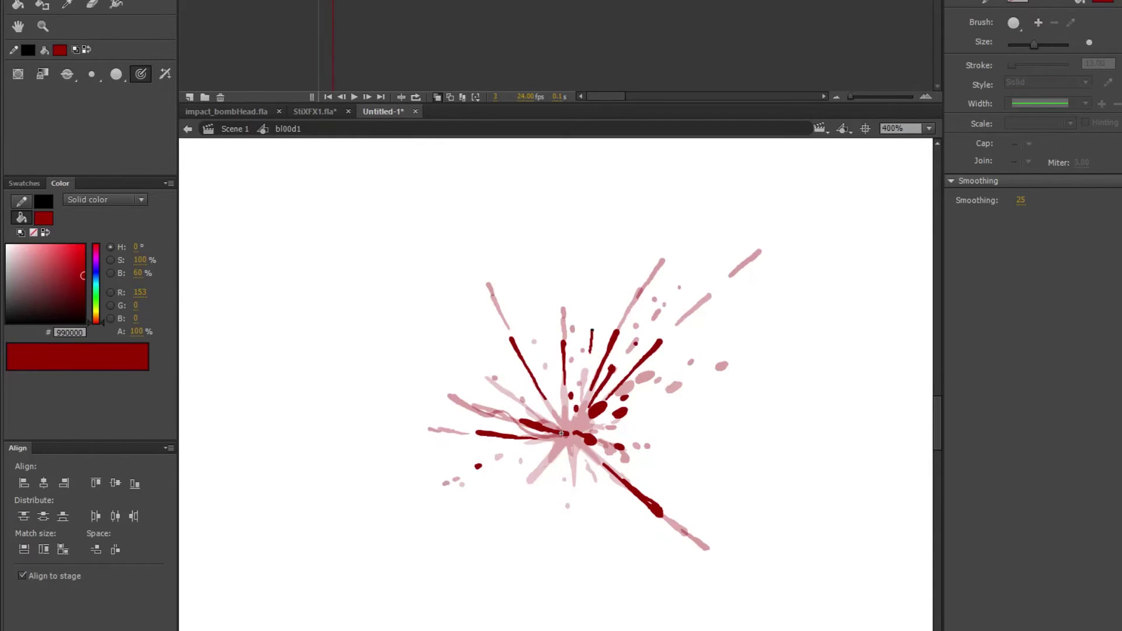
pyautogui.press('.')
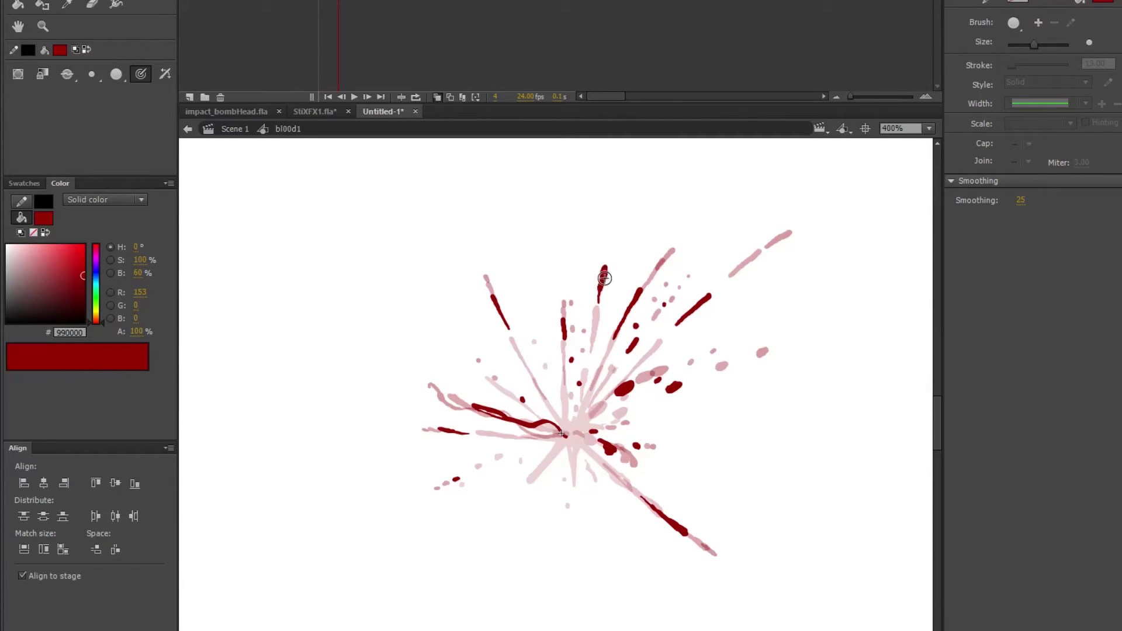
pyautogui.press('.')
pyautogui.press('.')
pyautogui.press('.')
pyautogui.press('.')
pyautogui.press('.')
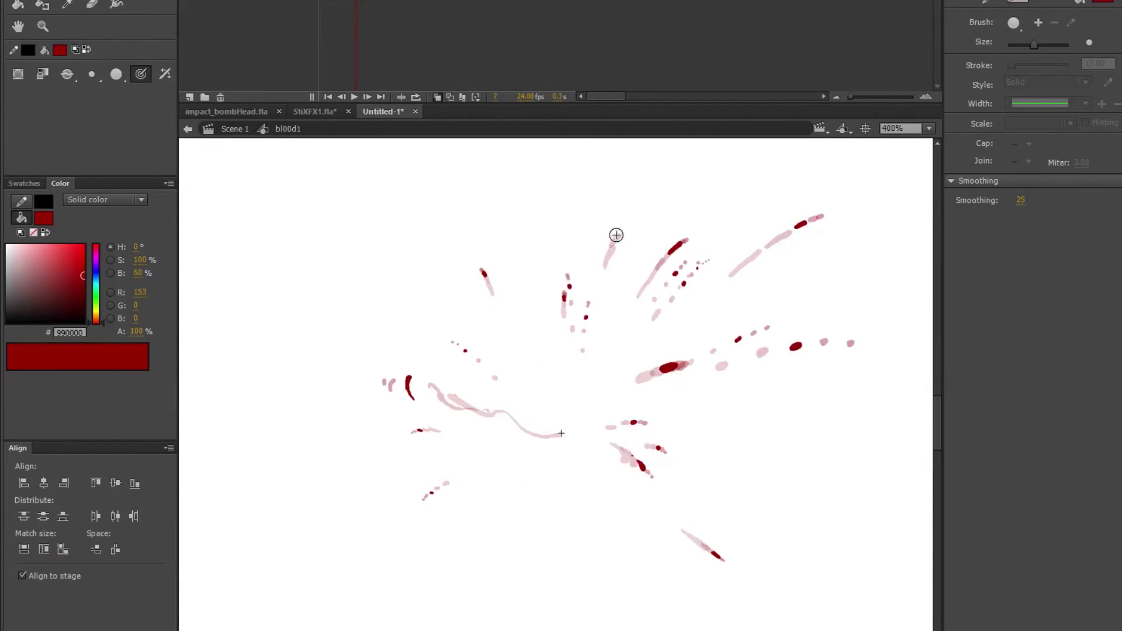
# - Continue the upward streak's tip as a shrinking droplet from frame 7 to frame 13, curving over to the right
pyautogui.press('.')
pyautogui.press('.')
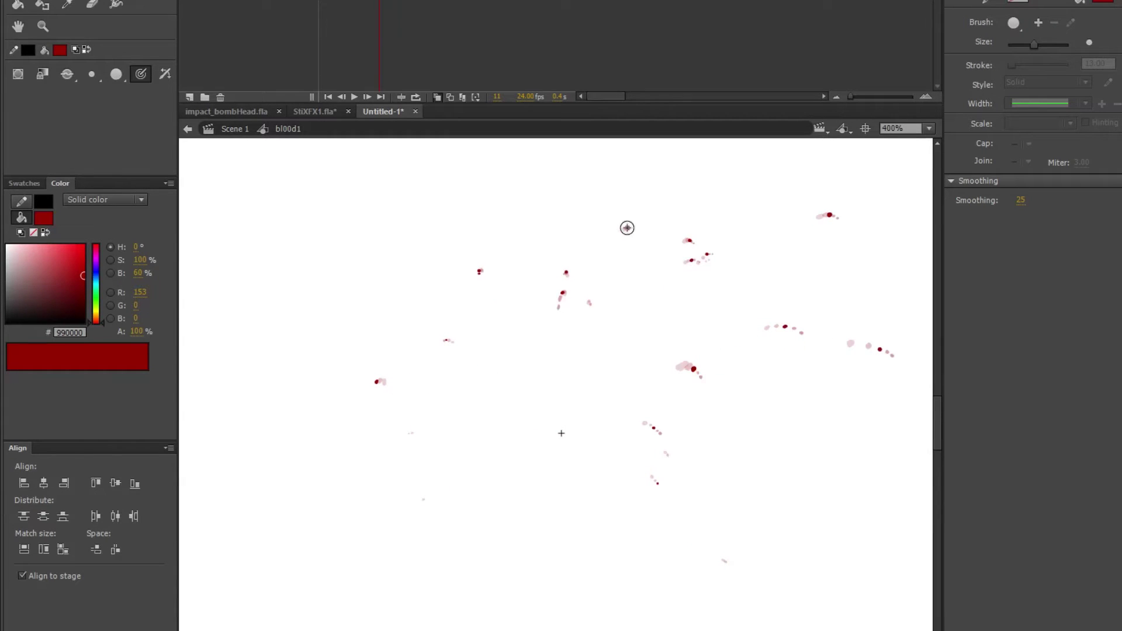
pyautogui.press('.')
pyautogui.press(',')
pyautogui.press(',')
pyautogui.press(',')
pyautogui.press(',')
pyautogui.press(',')
pyautogui.press(',')
pyautogui.press(',')
pyautogui.press(',')
pyautogui.press(',')
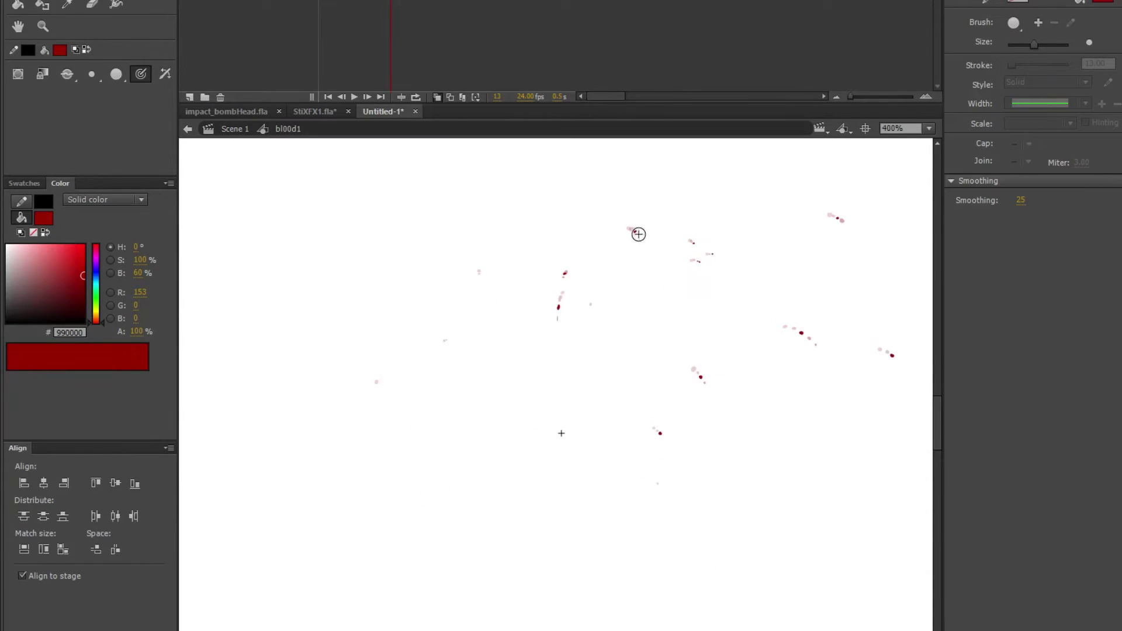
pyautogui.press(',')
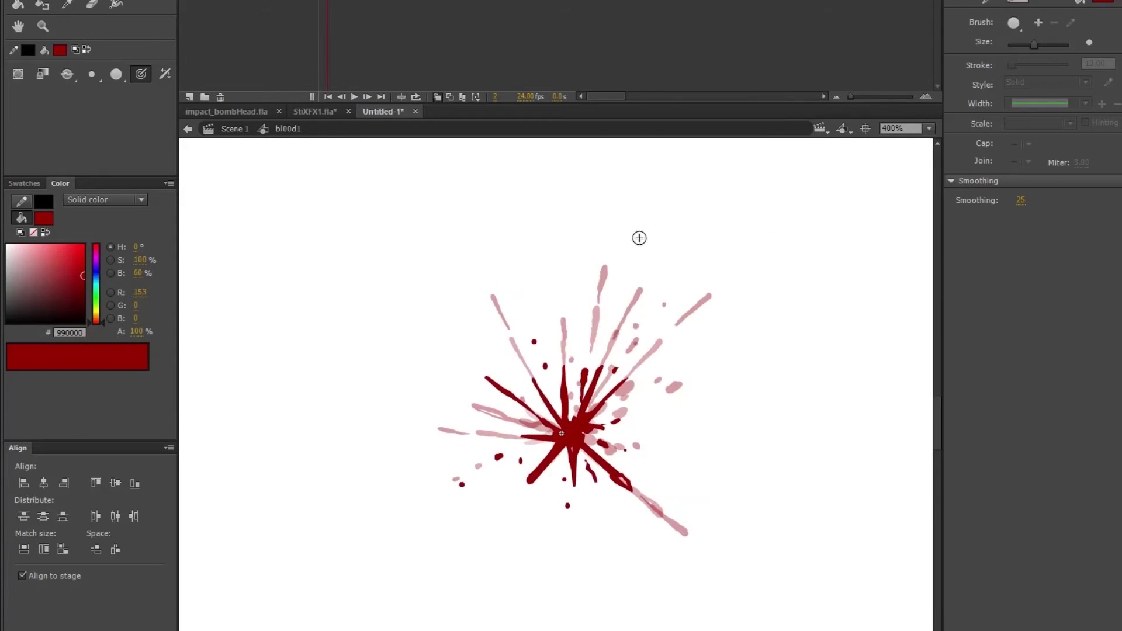
# - Paint a thick streak on frames 3 and 4 running lower-left from the centre, and fill the gap near its blobbed tip
pyautogui.press('.')
pyautogui.press(',')
pyautogui.press('.')
pyautogui.press(',')
pyautogui.press('.')
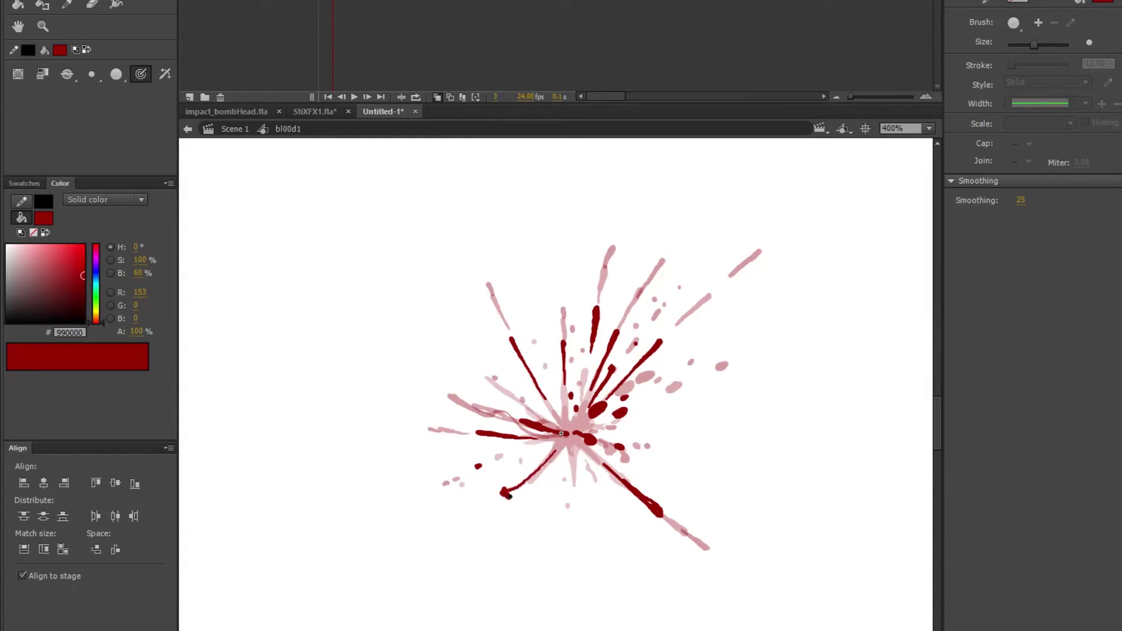
pyautogui.moveTo(569, 433); pyautogui.dragTo(517, 486)
pyautogui.press(',')
pyautogui.press('.')
pyautogui.press('.')
pyautogui.moveTo(531, 480)
pyautogui.mouseDown()
pyautogui.moveTo(493, 512)
pyautogui.moveTo(504, 504)
pyautogui.mouseUp()
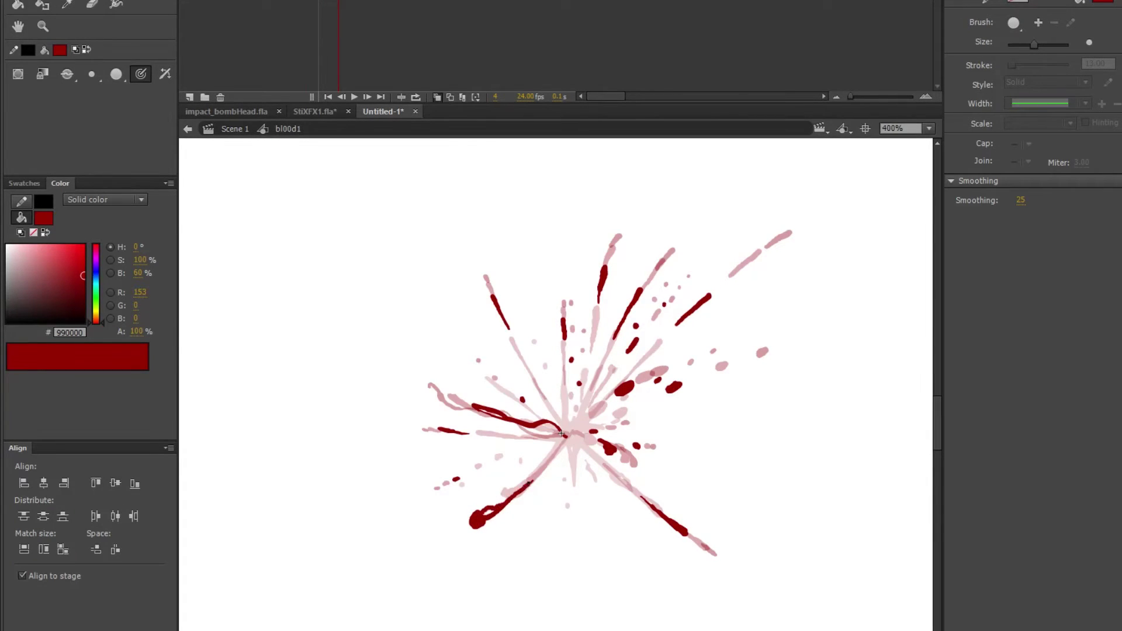
pyautogui.press('k')
pyautogui.press('b')
# - Continue the lower-left streak frame by frame from frame 5, breaking it up and shrinking its tip to a dot by frame 11
pyautogui.press('.')
pyautogui.moveTo(447, 540); pyautogui.dragTo(479, 524)
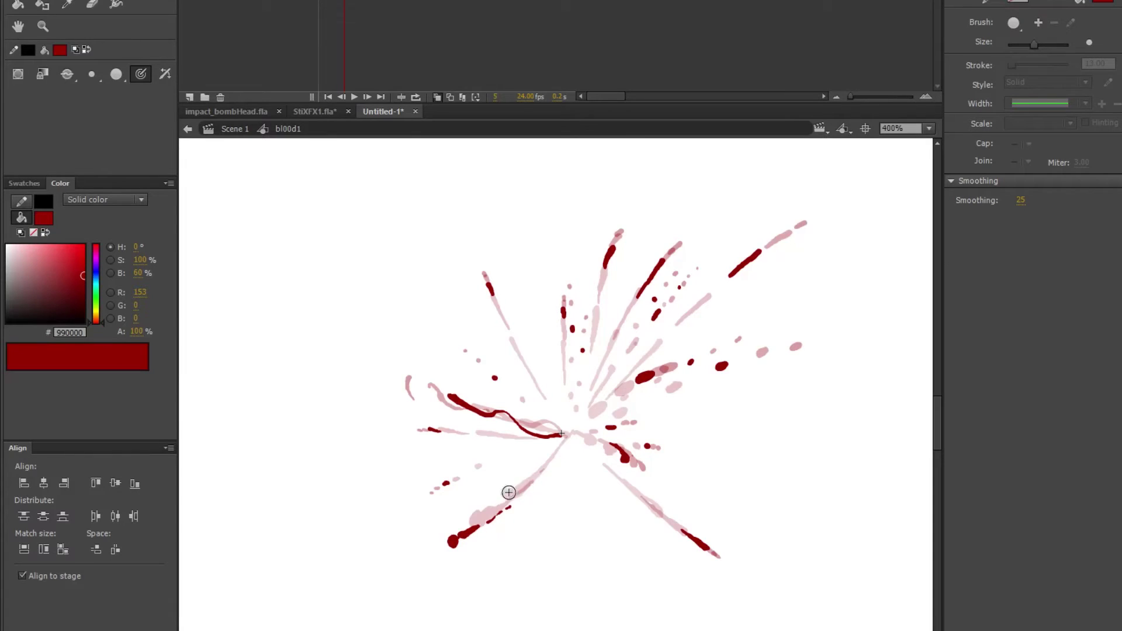
pyautogui.press('.')
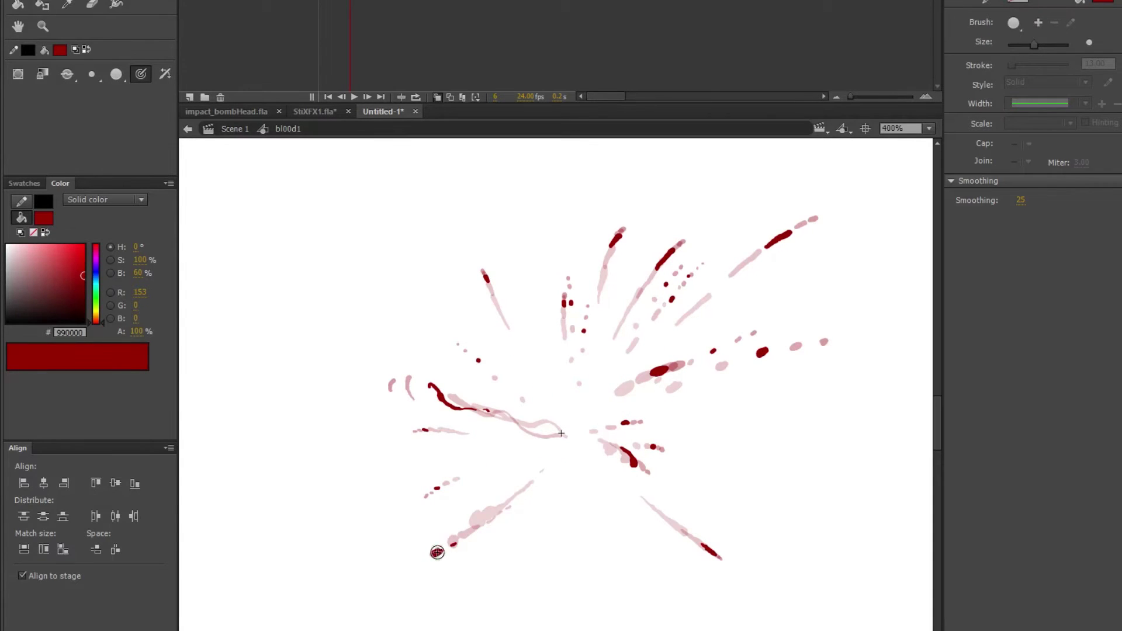
pyautogui.press('.')
pyautogui.press('.')
pyautogui.press('.')
pyautogui.press(',')
pyautogui.press(',')
pyautogui.press(',')
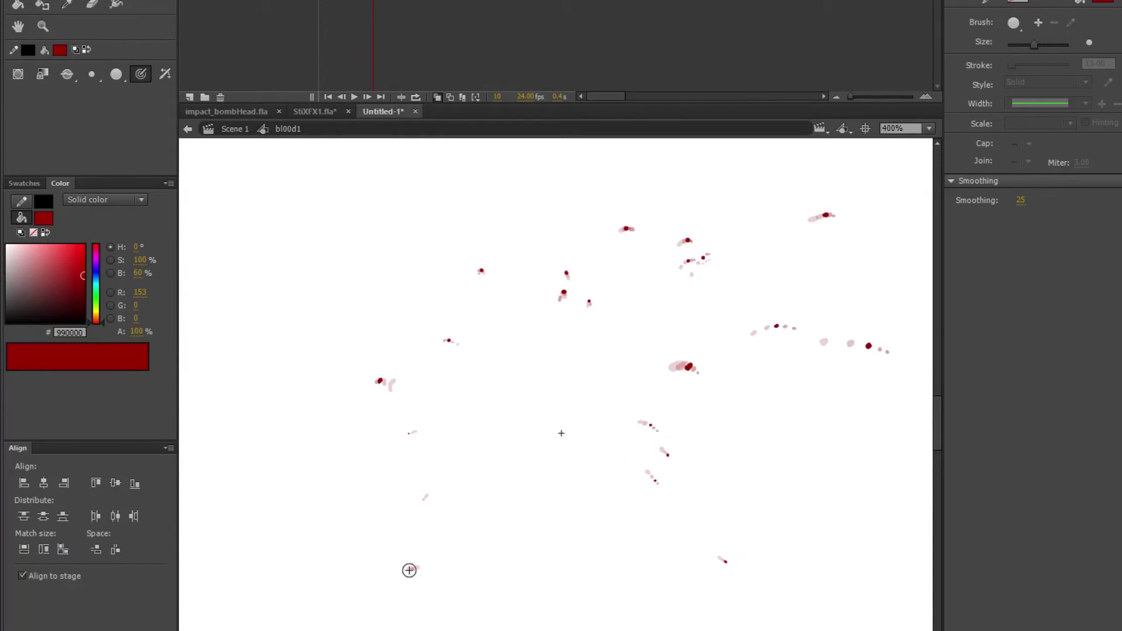
# - Paint a small trailing droplet frame by frame up to frame 10, following behind the tip of the lower-left streak
pyautogui.press('.')
pyautogui.press(',')
pyautogui.press('.')
pyautogui.press('.')
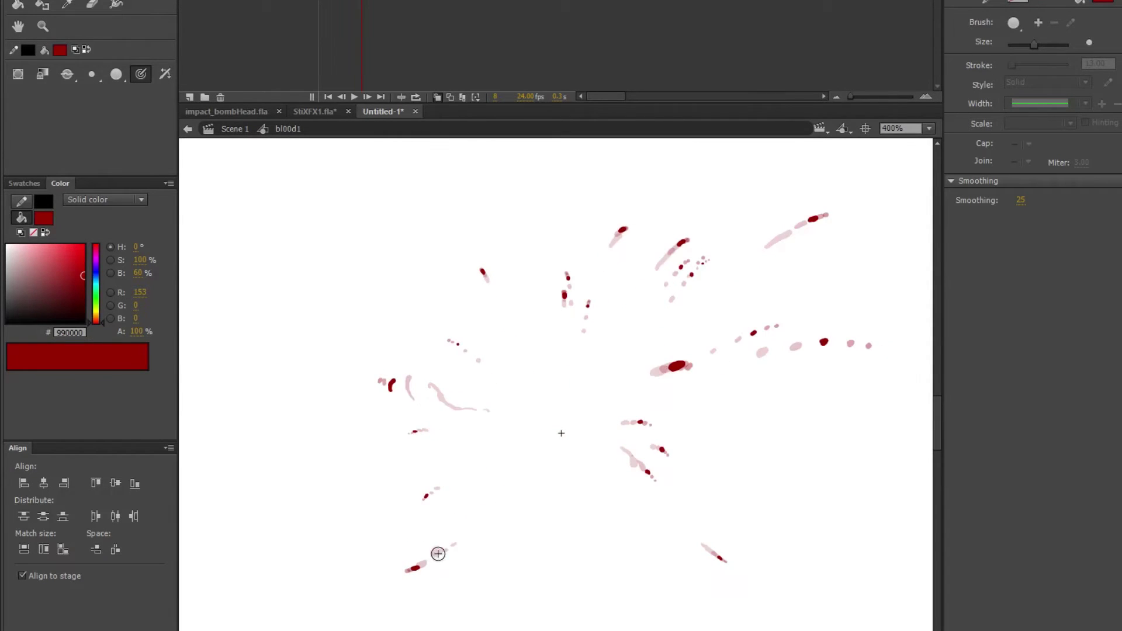
pyautogui.press('.')
pyautogui.press('.')
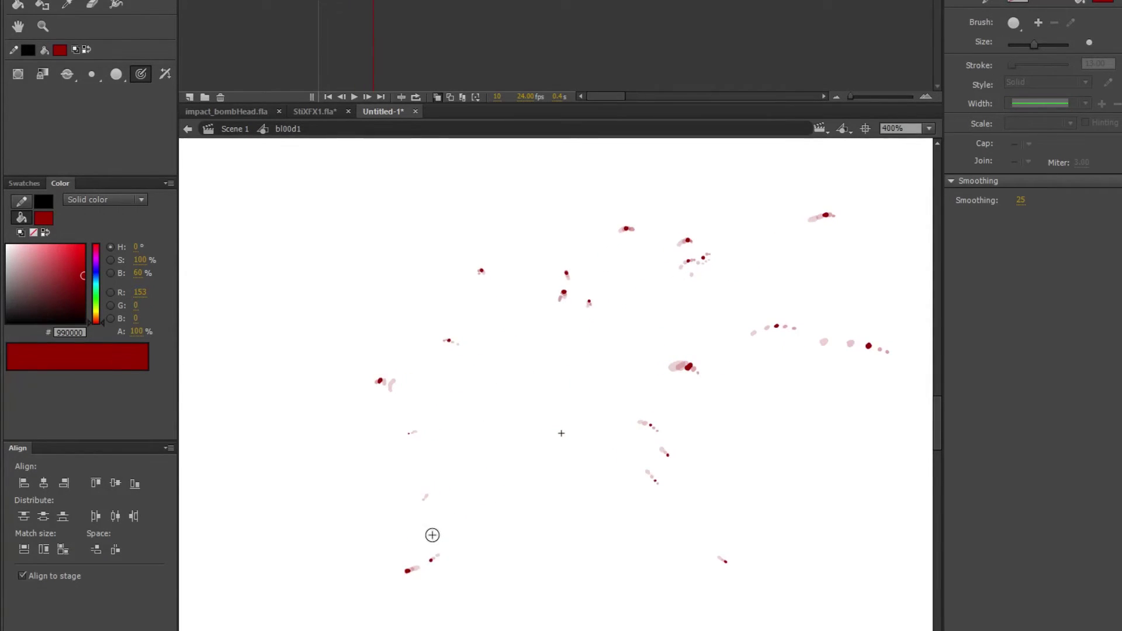
# - Save the document as blood1 on the Desktop in Flash Document format
pyautogui.hotkey('ctrl', 's')
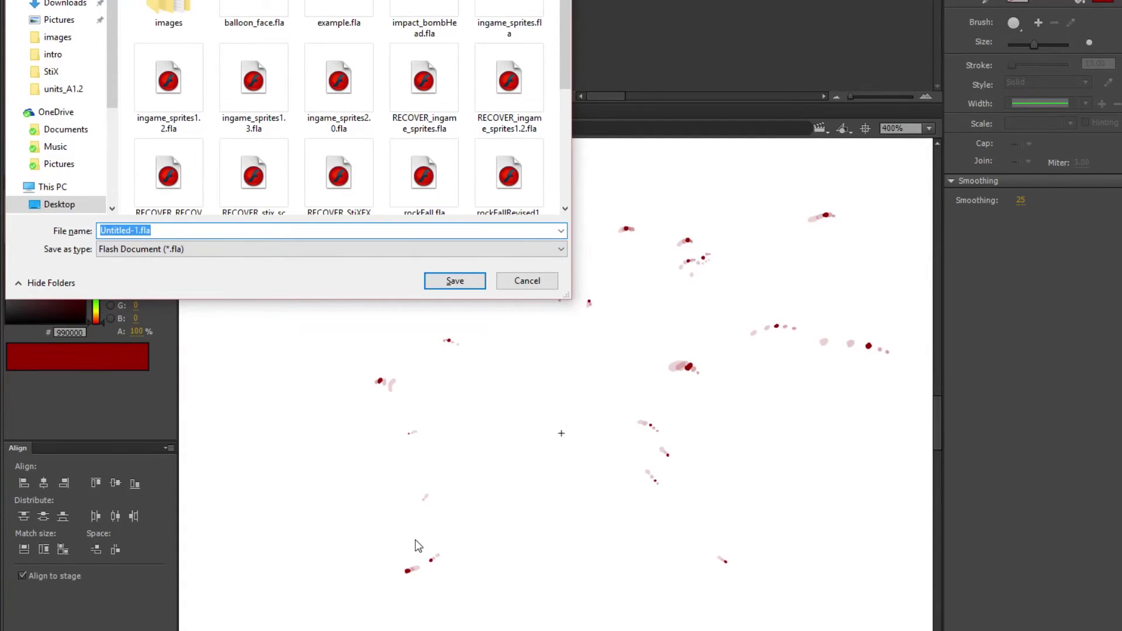
pyautogui.write('blood1')
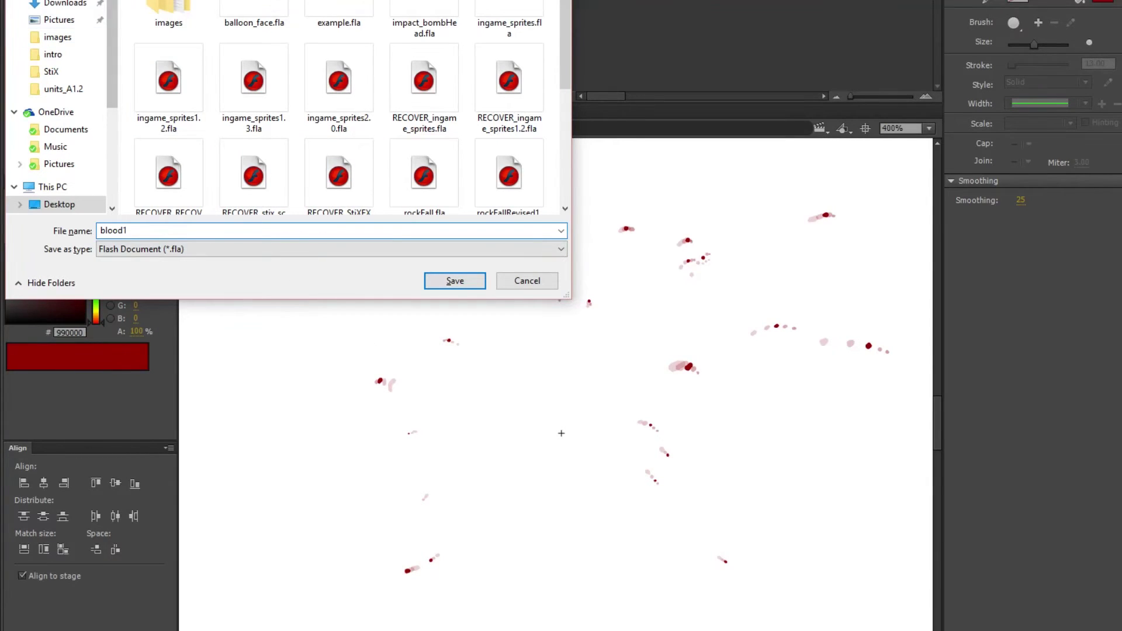
pyautogui.click(58, 204)
pyautogui.click(440, 283)
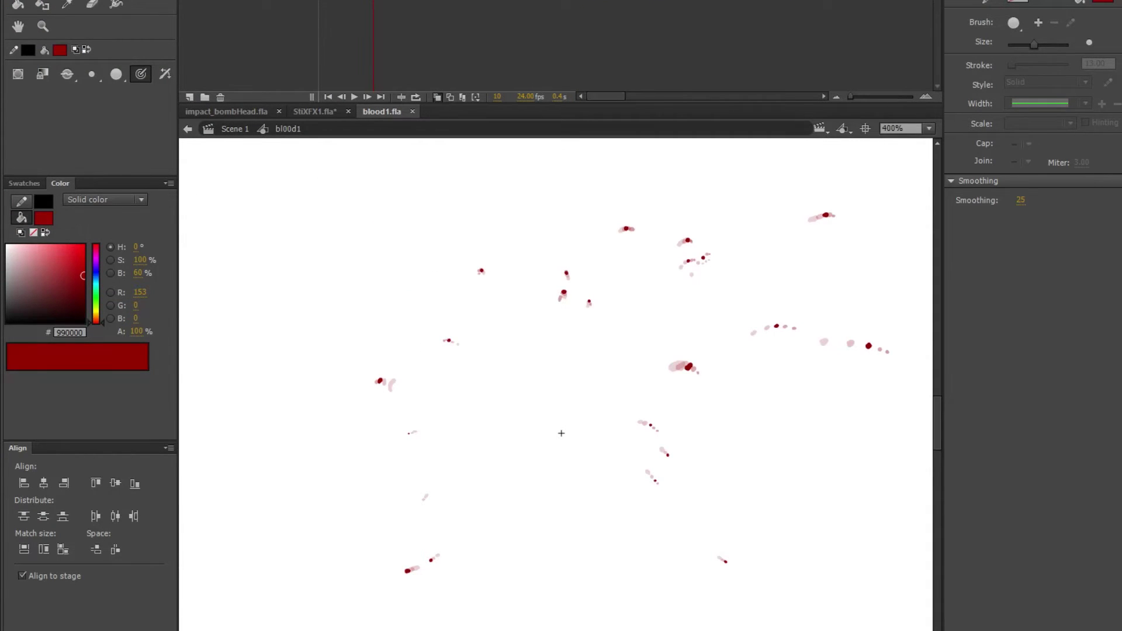
# - Play back the animation and paint tiny droplets frame by frame from frame 6, falling just below the lower-left streak
pyautogui.press('Return')
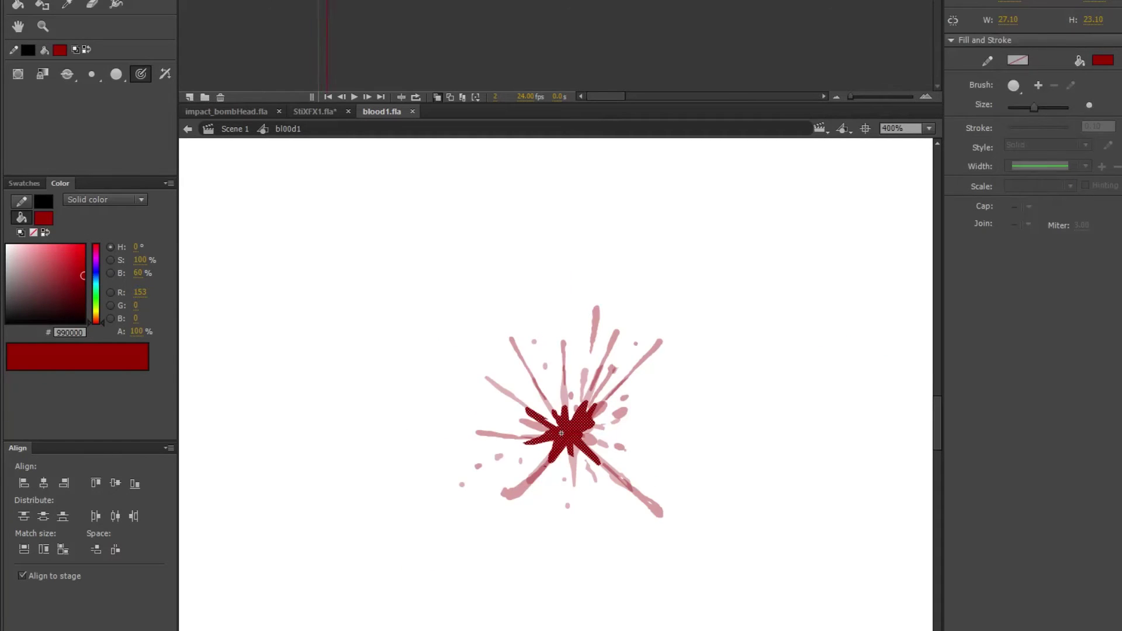
pyautogui.press('.')
pyautogui.press('.')
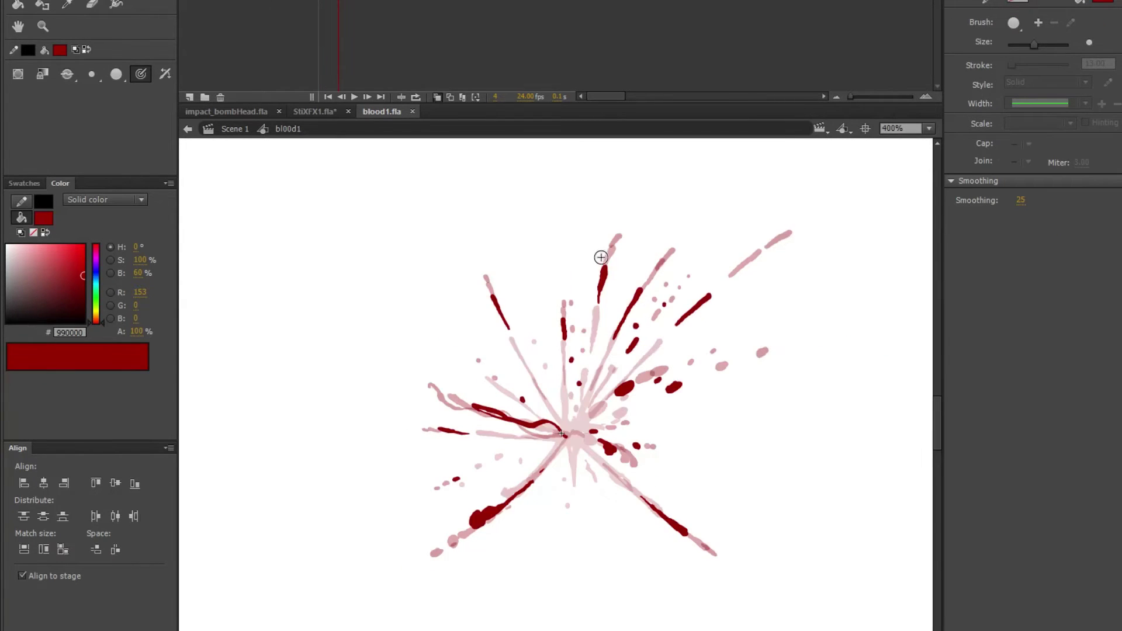
pyautogui.press('.')
pyautogui.press('.')
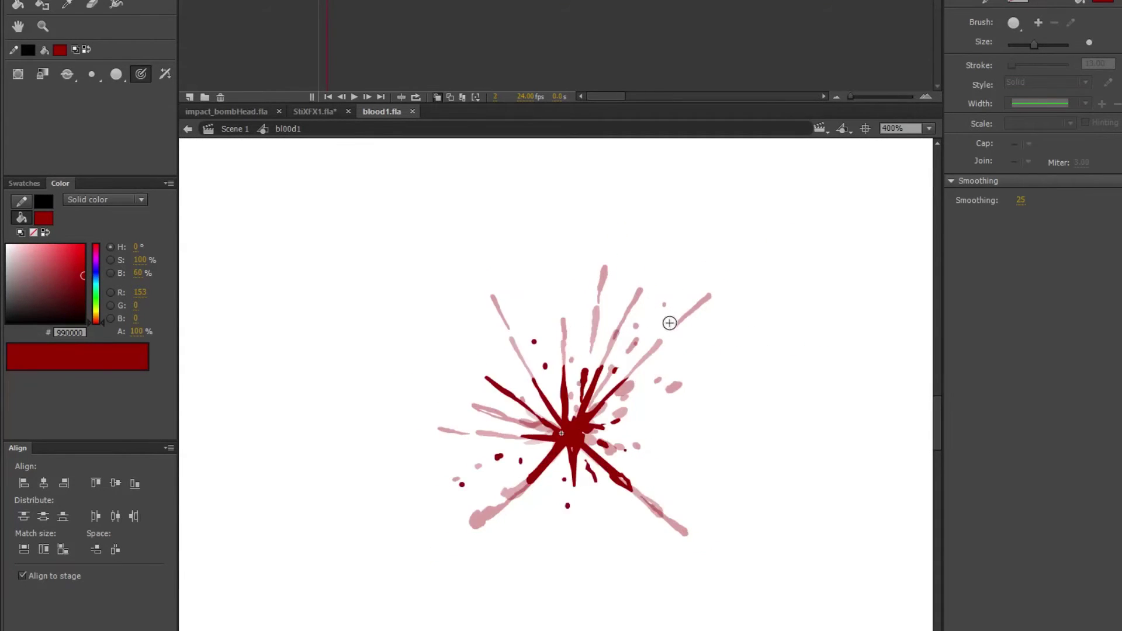
pyautogui.press('.')
pyautogui.press('.')
pyautogui.press('.')
pyautogui.press('.')
pyautogui.press('.')
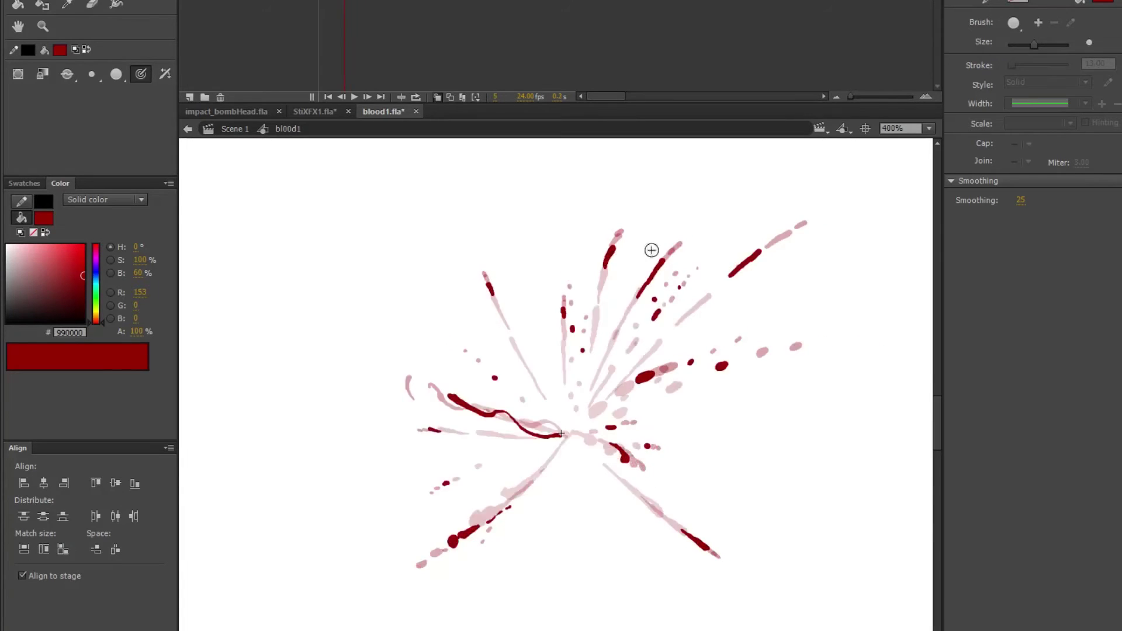
# - Paint one round droplet per frame from frame 3 to frame 12, flying right of the centre beneath the existing droplet trails
pyautogui.press('.')
pyautogui.press('.')
pyautogui.press('.')
pyautogui.press('.')
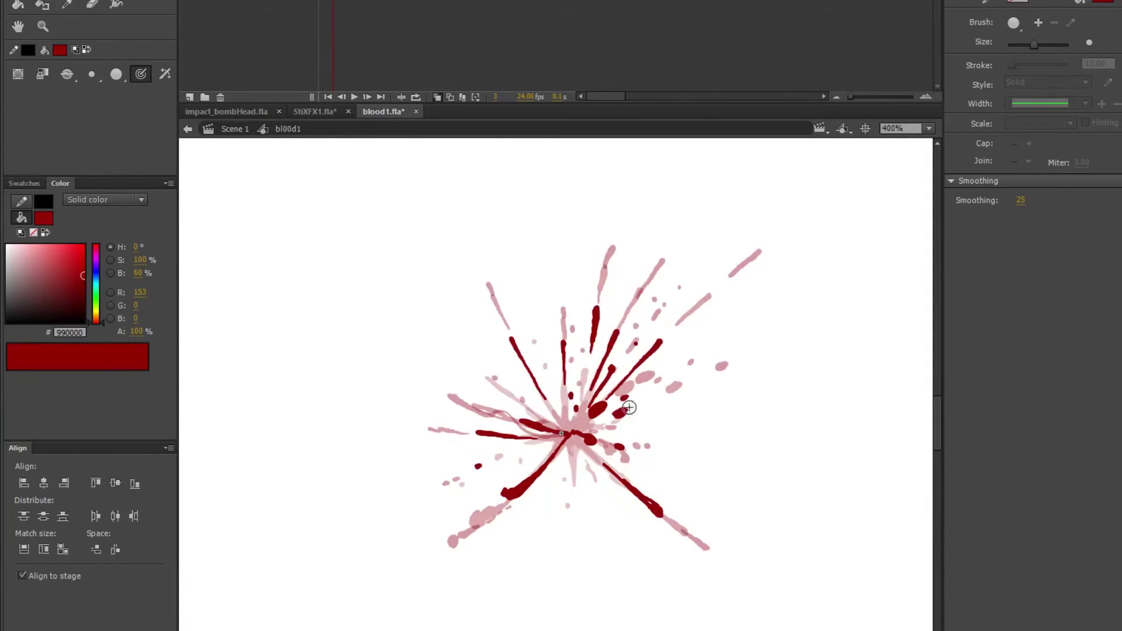
pyautogui.press('.')
pyautogui.press('.')
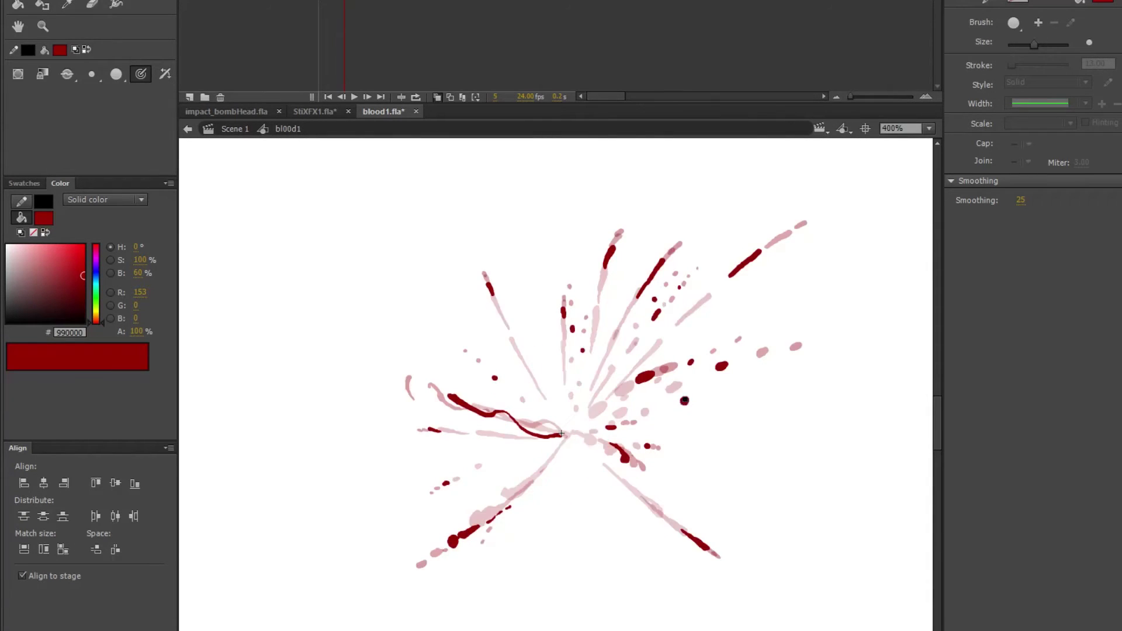
pyautogui.press('.')
pyautogui.press('.')
pyautogui.press('.')
pyautogui.press('.')
pyautogui.press('.')
pyautogui.press(',')
pyautogui.press(',')
pyautogui.press(',')
pyautogui.press(',')
pyautogui.press(',')
pyautogui.press(',')
pyautogui.press(',')
# - Paint a short streak frame by frame from frame 3, flying upper-left from the centre and shrinking to a droplet
pyautogui.press('.')
pyautogui.press(',')
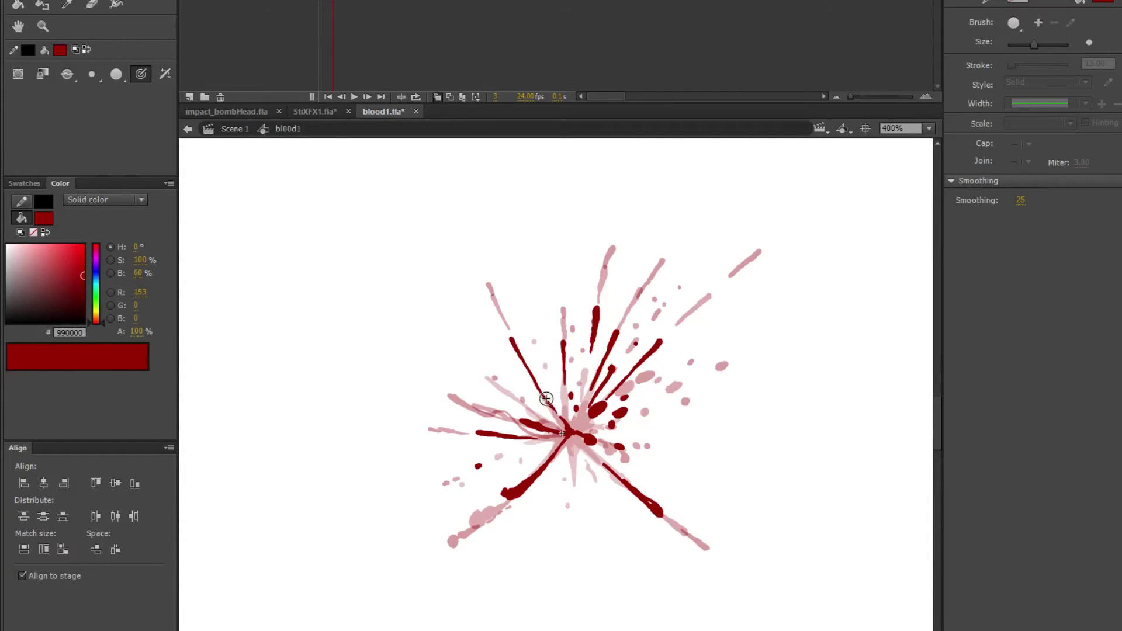
pyautogui.press('.')
pyautogui.press('.')
pyautogui.press('.')
pyautogui.press('.')
pyautogui.press('.')
pyautogui.press('.')
pyautogui.press('.')
pyautogui.press('.')
pyautogui.press('.')
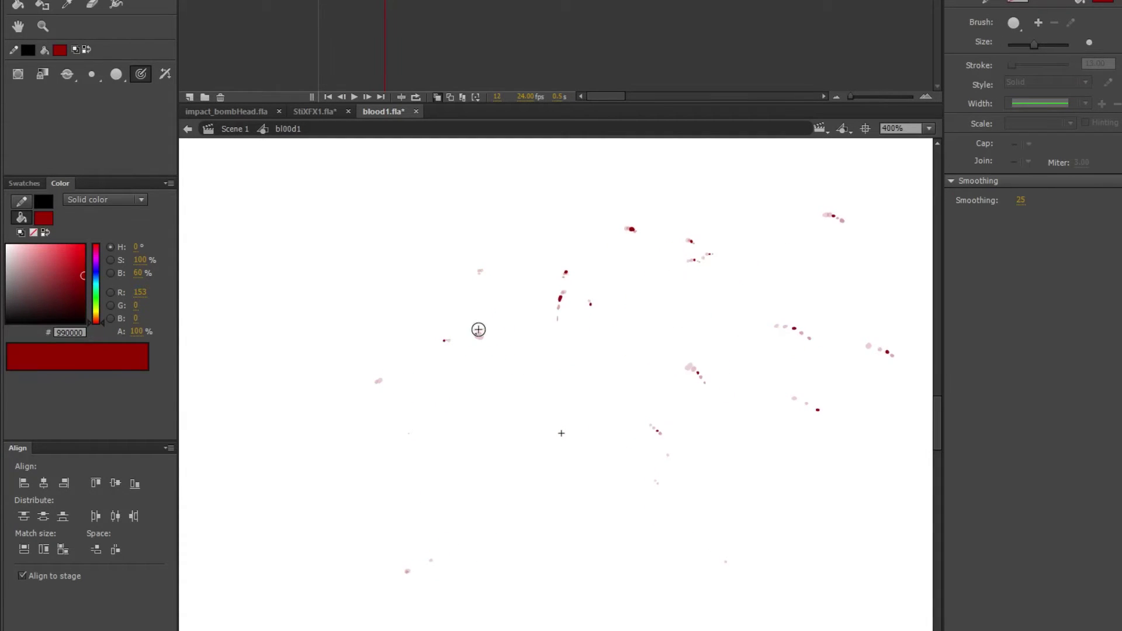
pyautogui.press(',')
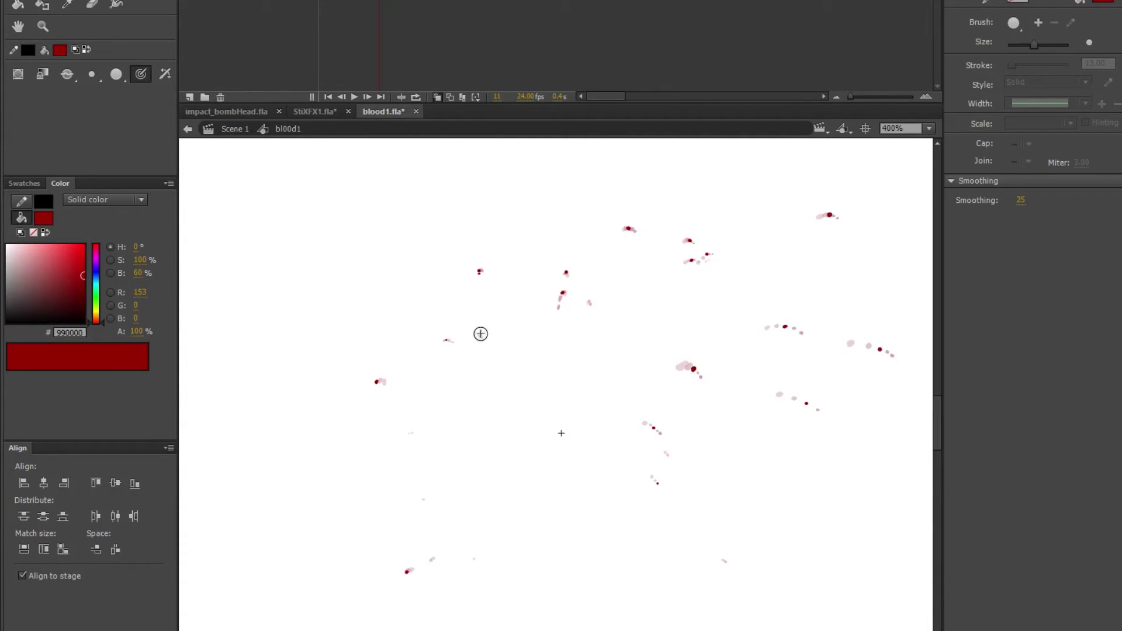
pyautogui.press(',')
pyautogui.press(',')
pyautogui.press(',')
pyautogui.press(',')
pyautogui.press(',')
pyautogui.press(',')
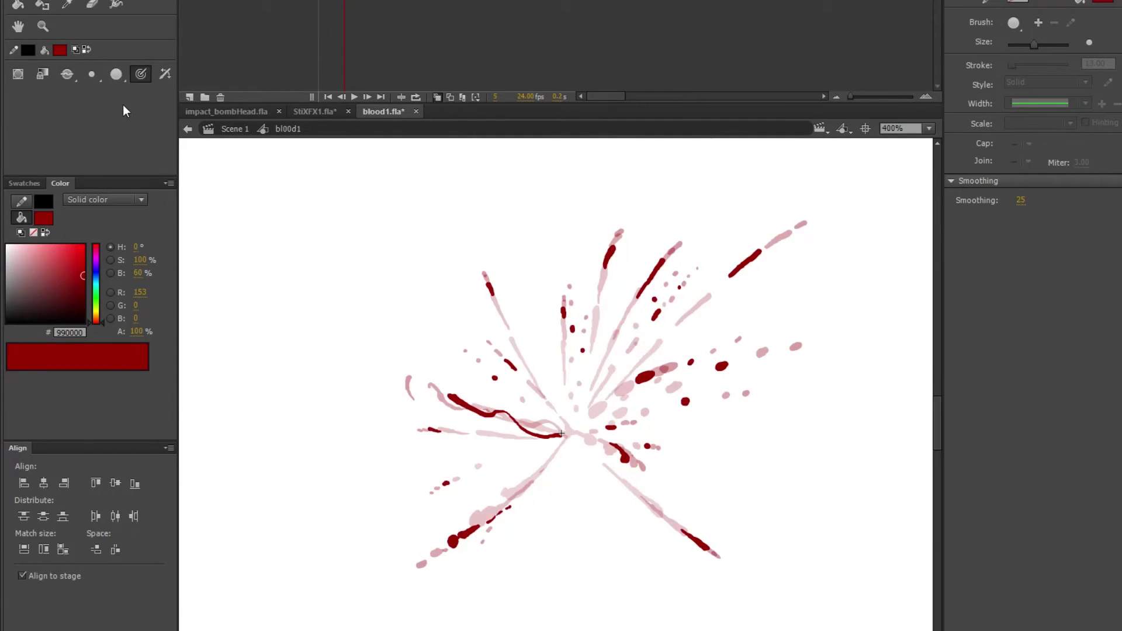
# - Paint a streak frame by frame from frame 3, shooting straight down from the centre and shrinking to a small droplet
pyautogui.press(',')
pyautogui.press(',')
pyautogui.press(',')
pyautogui.press('.')
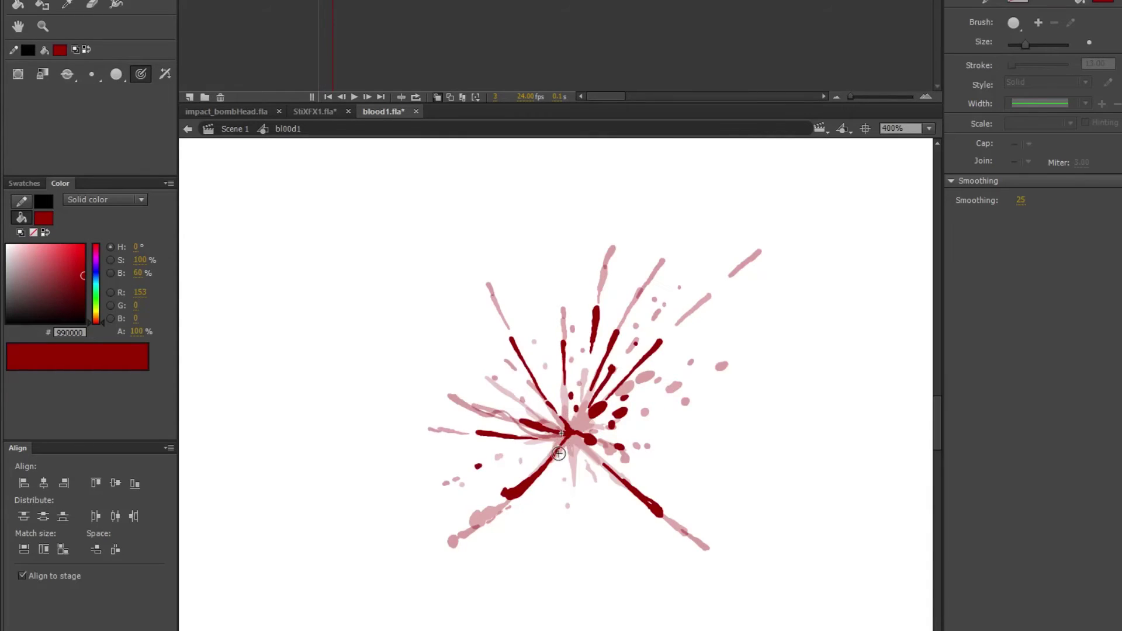
pyautogui.press(',')
pyautogui.press('.')
pyautogui.press('.')
pyautogui.press(',')
pyautogui.press(',')
pyautogui.press('.')
pyautogui.press(',')
pyautogui.press('.')
pyautogui.press('.')
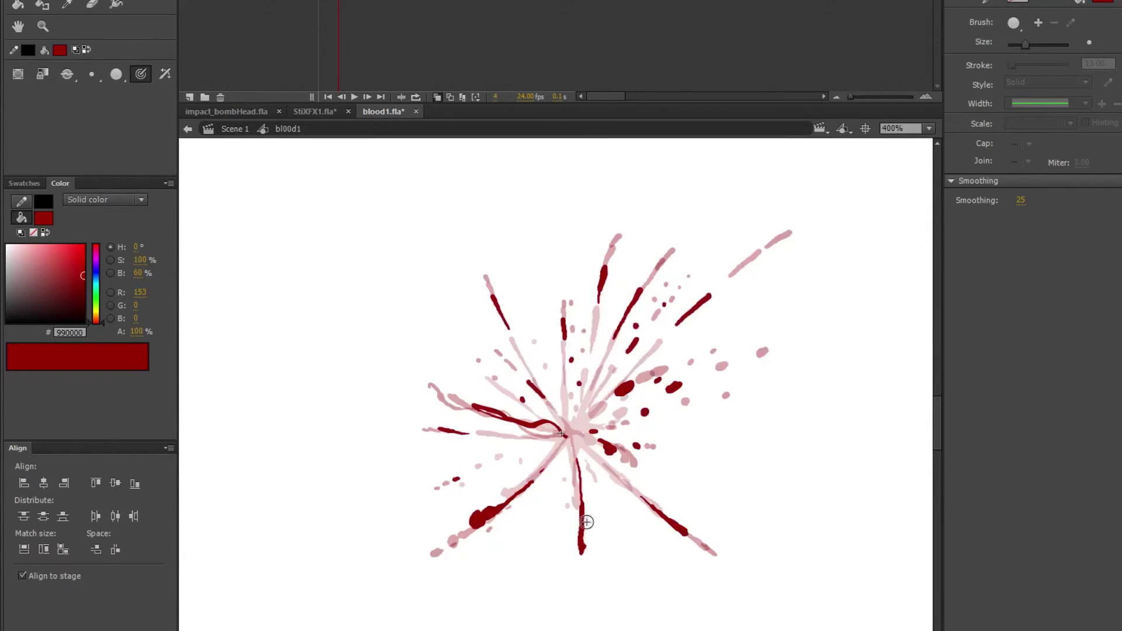
pyautogui.press('.')
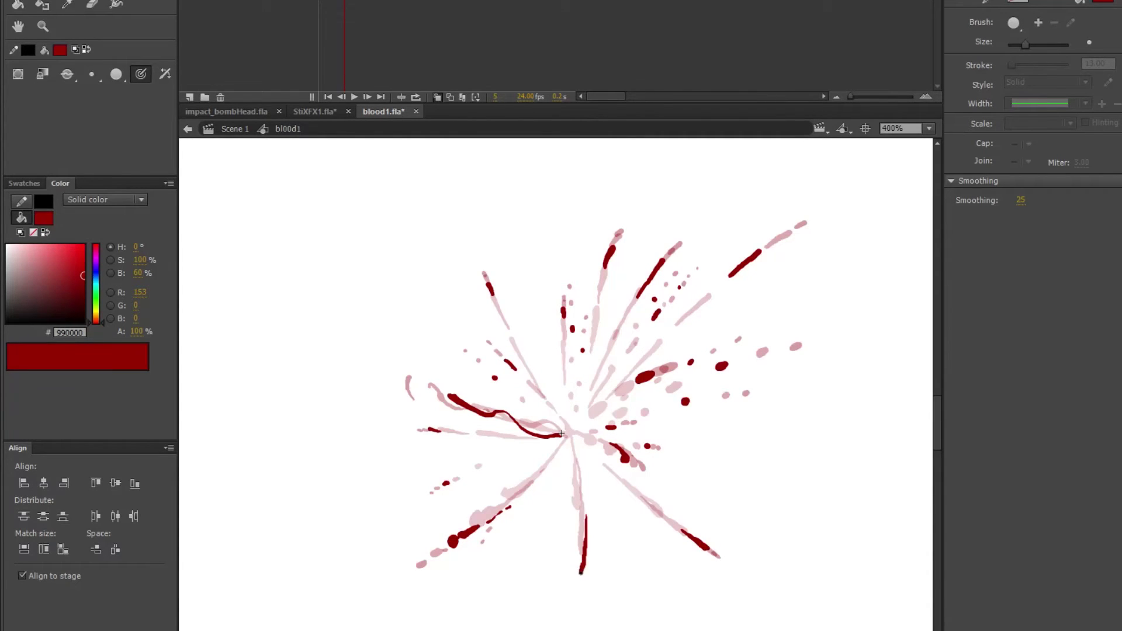
pyautogui.press('.')
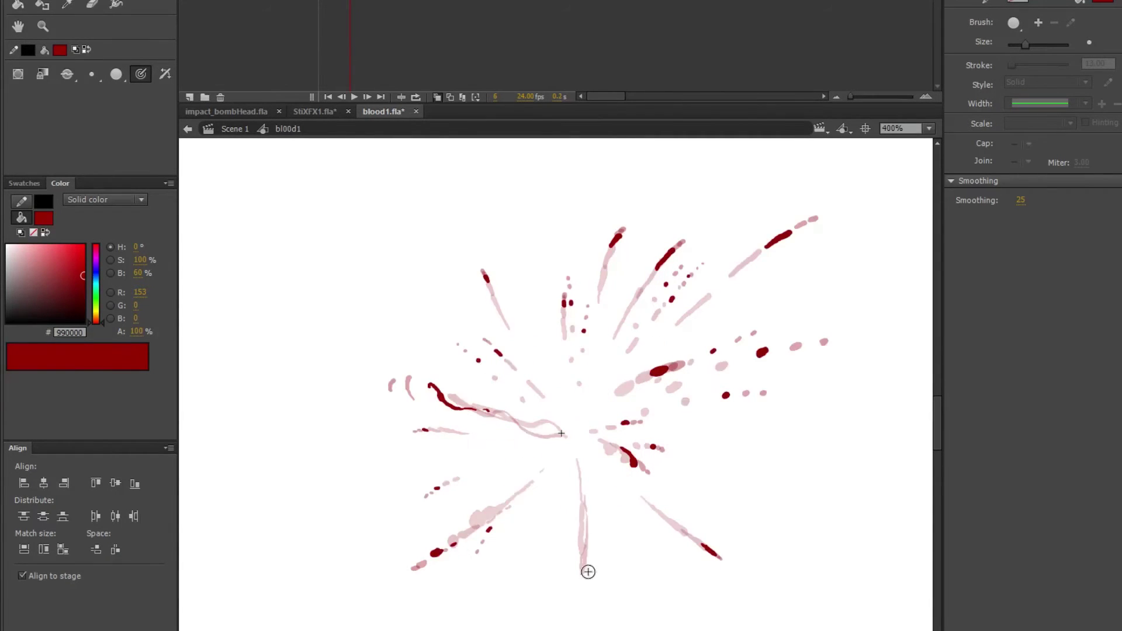
pyautogui.press('.')
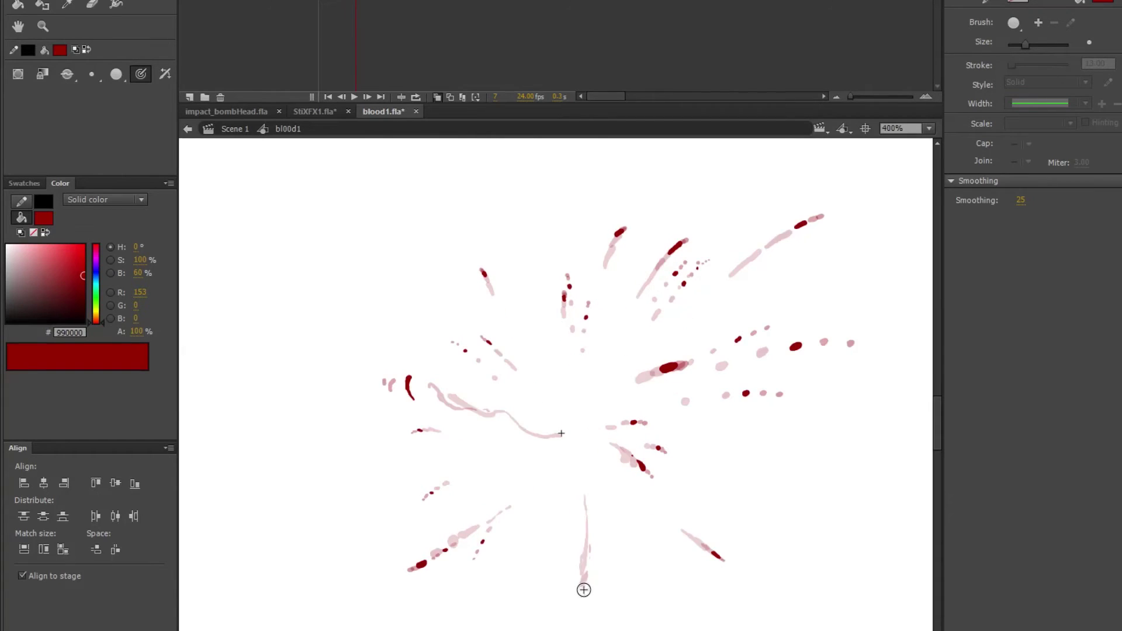
pyautogui.press('Return')
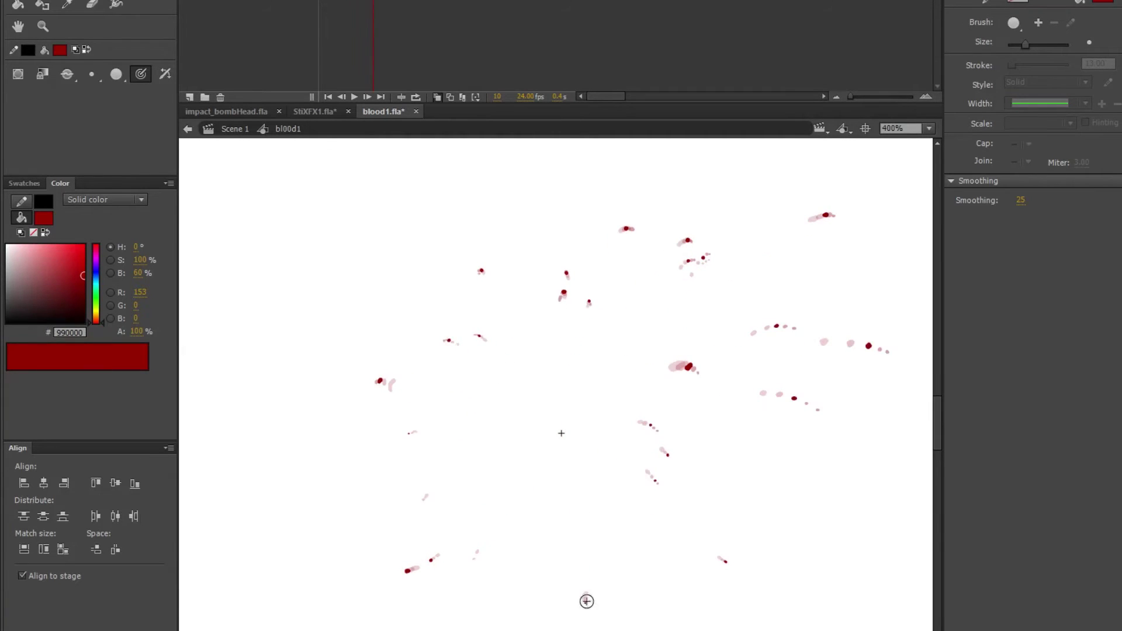
# - Paint tiny droplets frame by frame from about frame 6, falling just to the right of the downward streak
pyautogui.press(',')
pyautogui.press(',')
pyautogui.press(',')
pyautogui.press('.')
pyautogui.press('.')
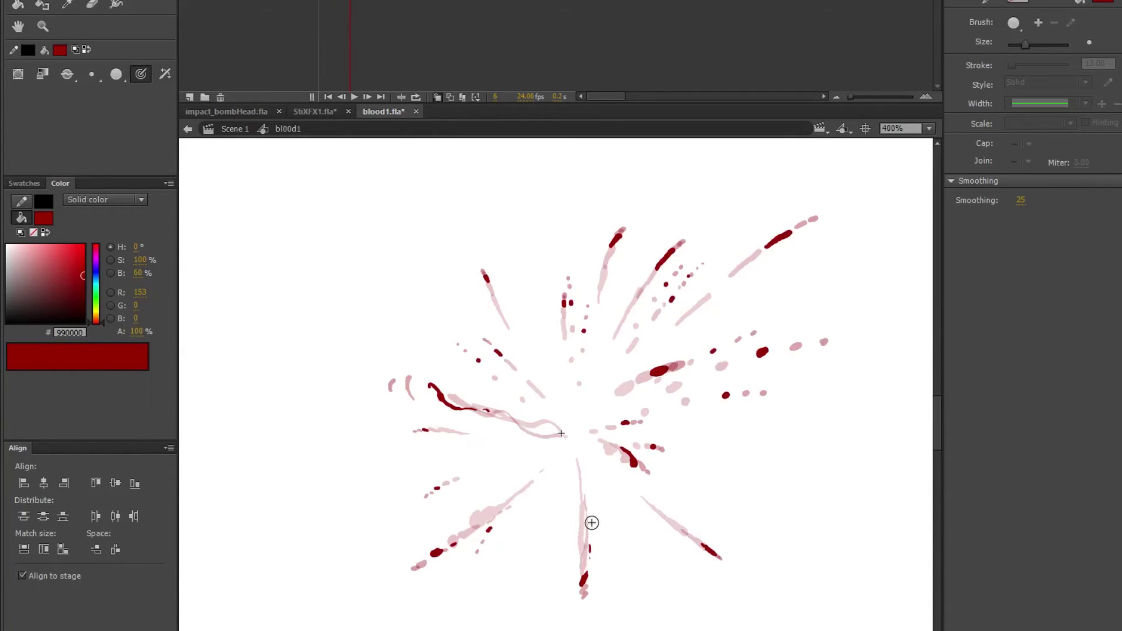
pyautogui.press('.')
pyautogui.press('.')
pyautogui.press('.')
pyautogui.press('.')
# - Go back to the opening frames of the splat and choose a slightly larger brush size
pyautogui.press(',')
pyautogui.press(',')
pyautogui.press(',')
pyautogui.press(',')
pyautogui.press(',')
pyautogui.press(',')
pyautogui.press(',')
pyautogui.press(',')
pyautogui.press(',')
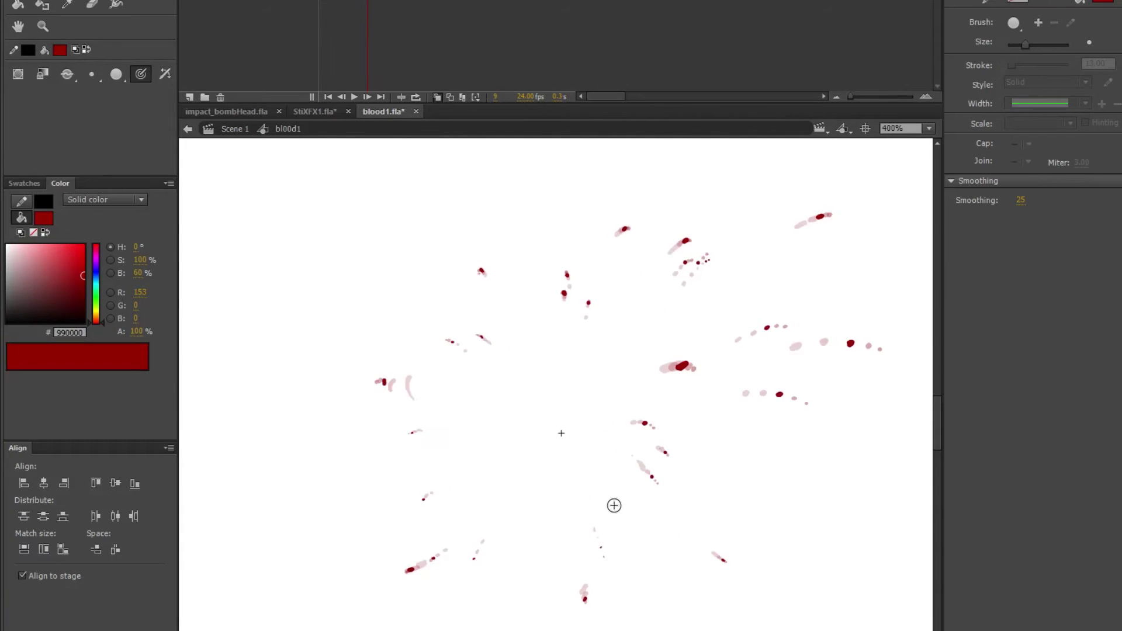
pyautogui.press('.')
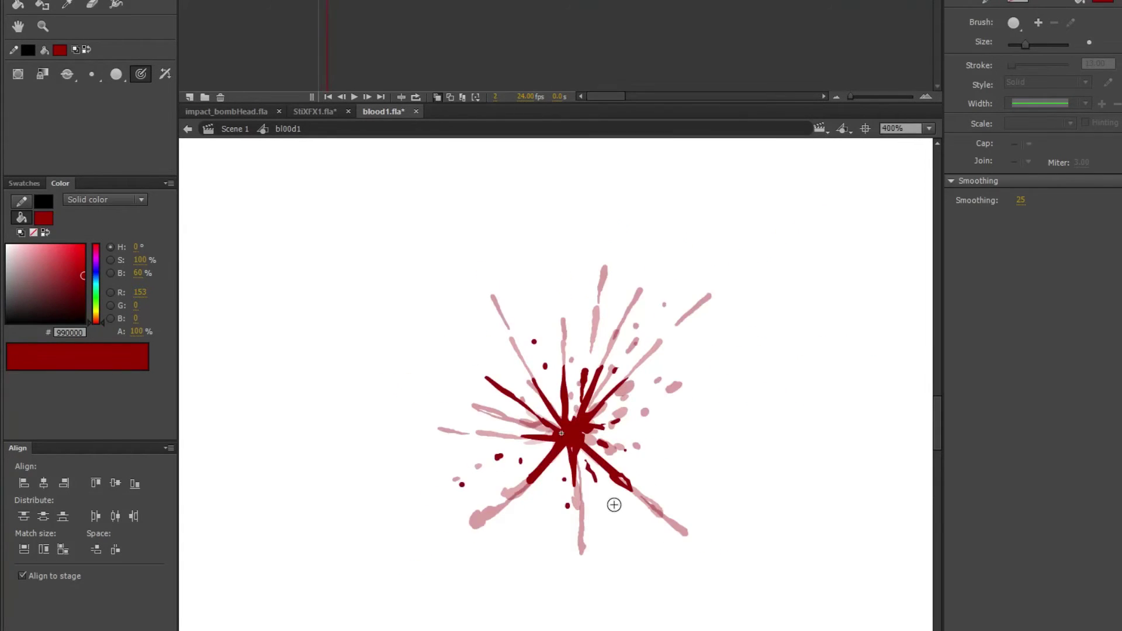
pyautogui.click(93, 81)
pyautogui.click(123, 119)
pyautogui.press(',')
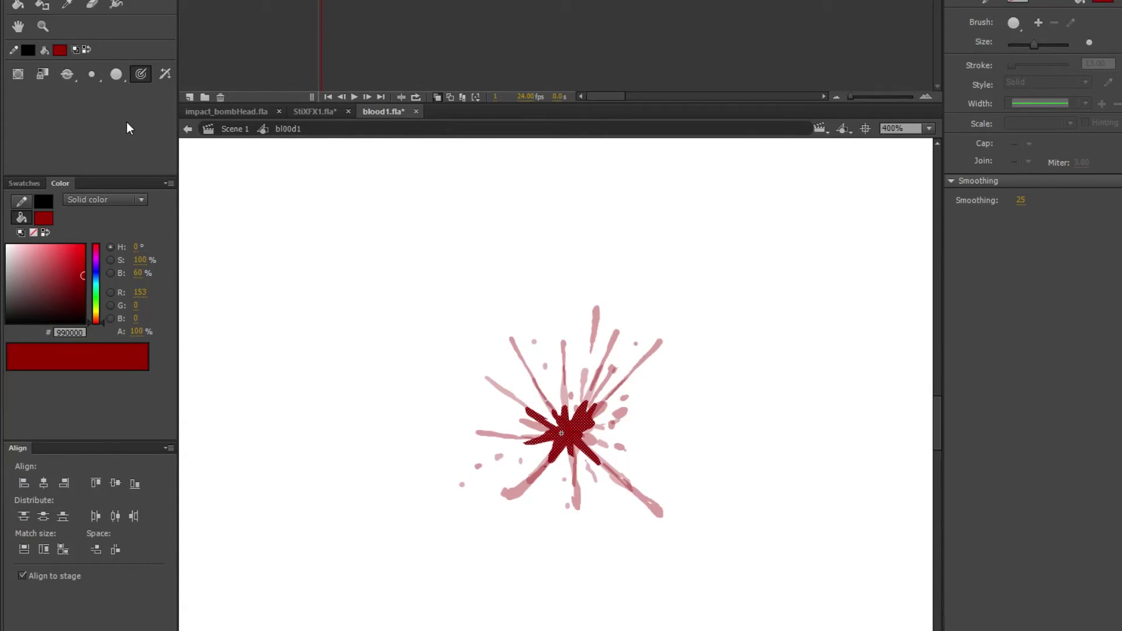
pyautogui.hotkey('alt', 'Tab')
pyautogui.click(1022, 444)
# - Paint a long streak frame by frame from frame 2, flying straight up from the centre and shrinking to a droplet
pyautogui.press('.')
pyautogui.press(',')
pyautogui.press('.')
pyautogui.press('.')
pyautogui.press('.')
pyautogui.press('.')
pyautogui.press('.')
pyautogui.press('.')
pyautogui.press(',')
pyautogui.press(',')
pyautogui.press(',')
pyautogui.press(',')
pyautogui.press(',')
pyautogui.press(',')
pyautogui.press('.')
pyautogui.moveTo(575, 424); pyautogui.dragTo(568, 211)
pyautogui.press('.')
pyautogui.press('.')
pyautogui.press('.')
pyautogui.press('.')
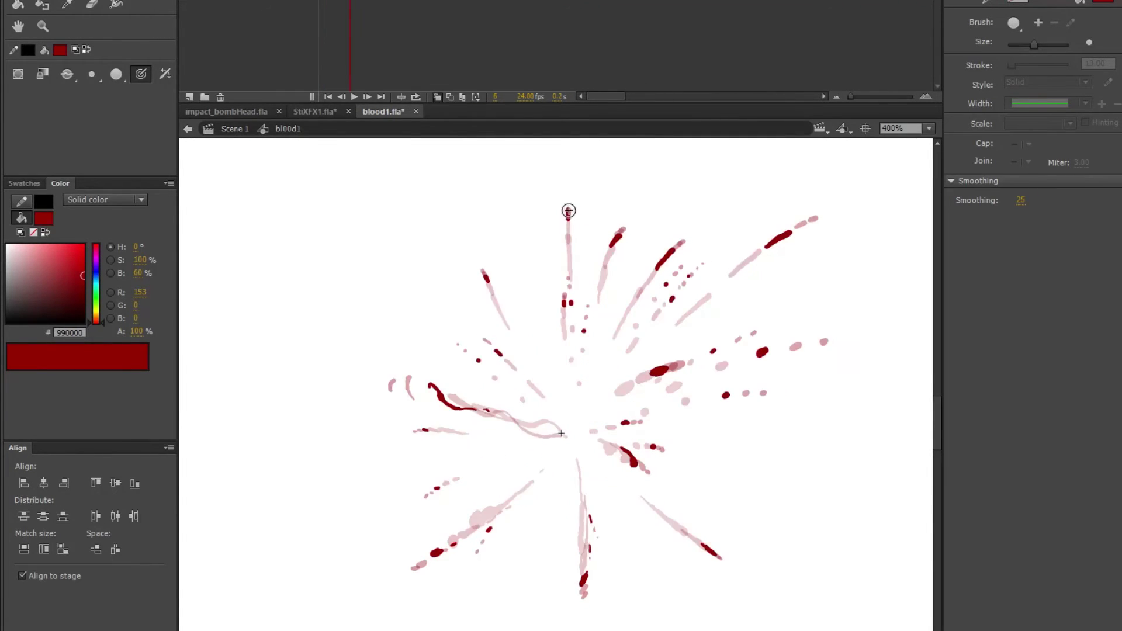
pyautogui.press('.')
pyautogui.press('.')
pyautogui.press('.')
pyautogui.press('.')
pyautogui.press('.')
# - Paint a thick streak frame by frame from frame 3, extending the upper-left spike outward and shrinking it at its far end
pyautogui.press(',')
pyautogui.press(',')
pyautogui.press(',')
pyautogui.press(',')
pyautogui.press(',')
pyautogui.press(',')
pyautogui.press(',')
pyautogui.press(',')
pyautogui.press(',')
pyautogui.press('.')
pyautogui.press(',')
pyautogui.press(',')
pyautogui.press('.')
pyautogui.press(',')
pyautogui.press('.')
pyautogui.press(',')
pyautogui.press('.')
pyautogui.press('.')
pyautogui.press(',')
pyautogui.press('.')
pyautogui.press(',')
pyautogui.press(',')
pyautogui.press('.')
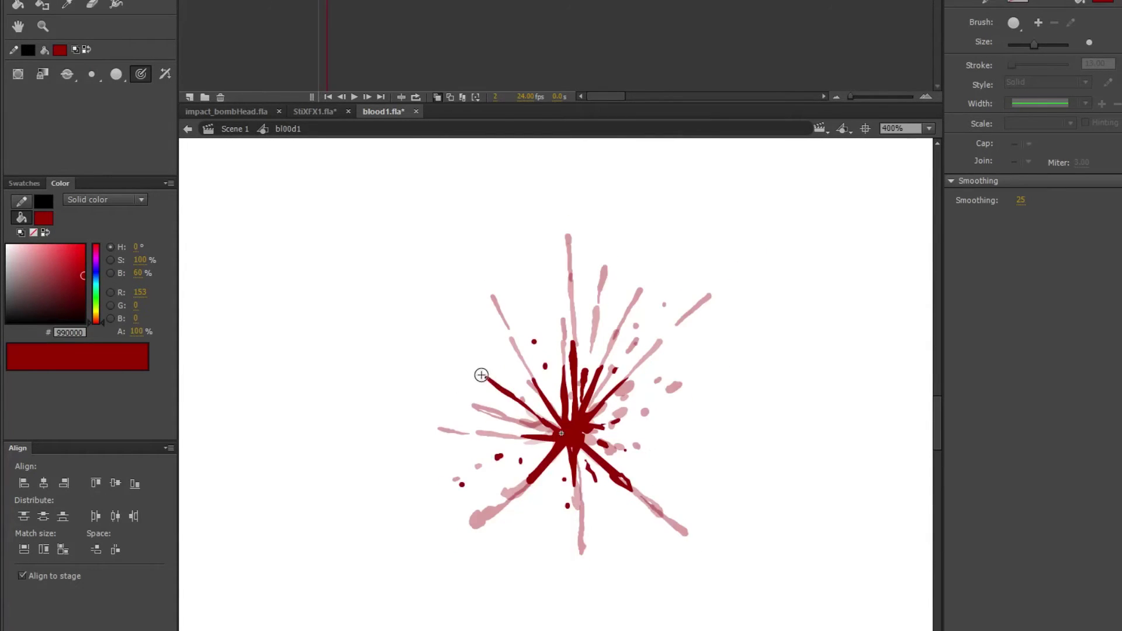
pyautogui.press('.')
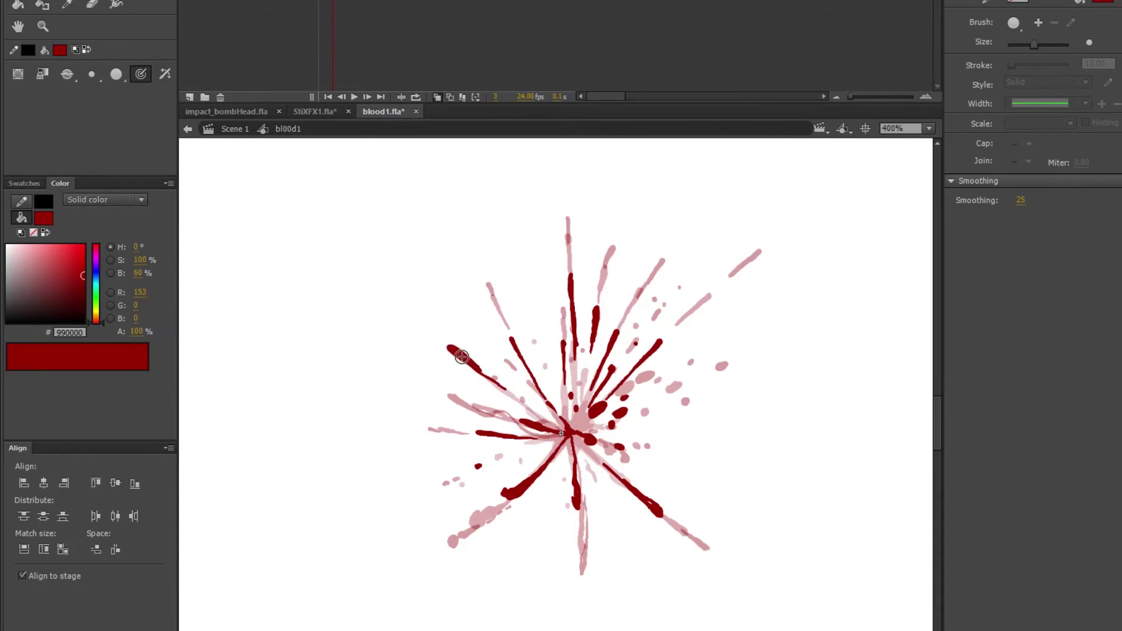
pyautogui.press('.')
pyautogui.press('.')
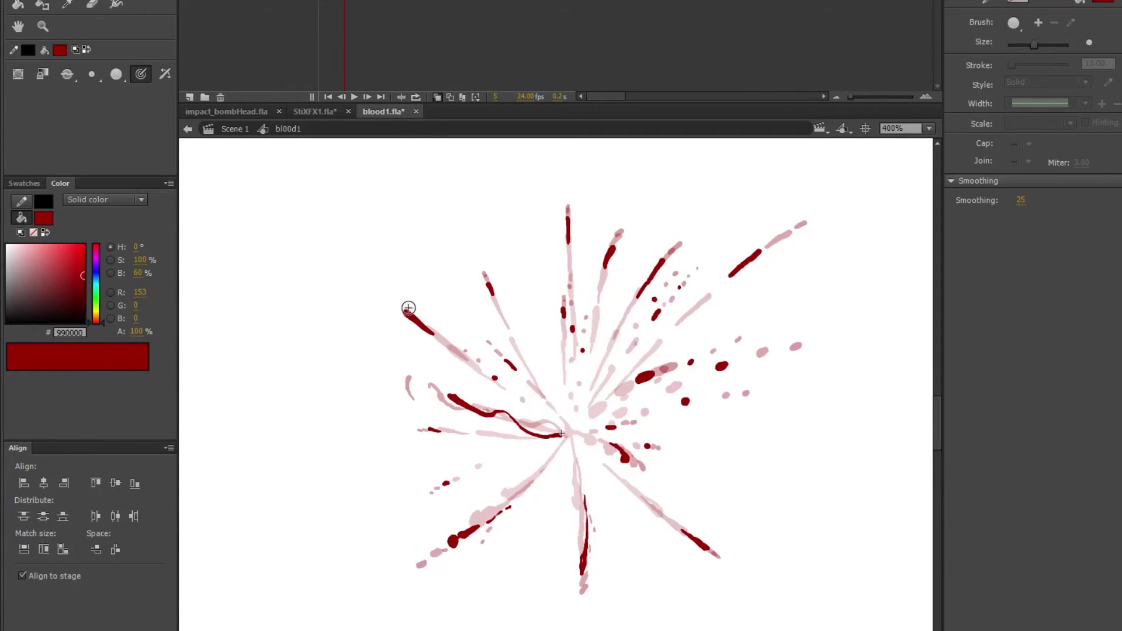
pyautogui.press('.')
pyautogui.press('.')
pyautogui.press('.')
pyautogui.press('.')
pyautogui.press('.')
pyautogui.press('.')
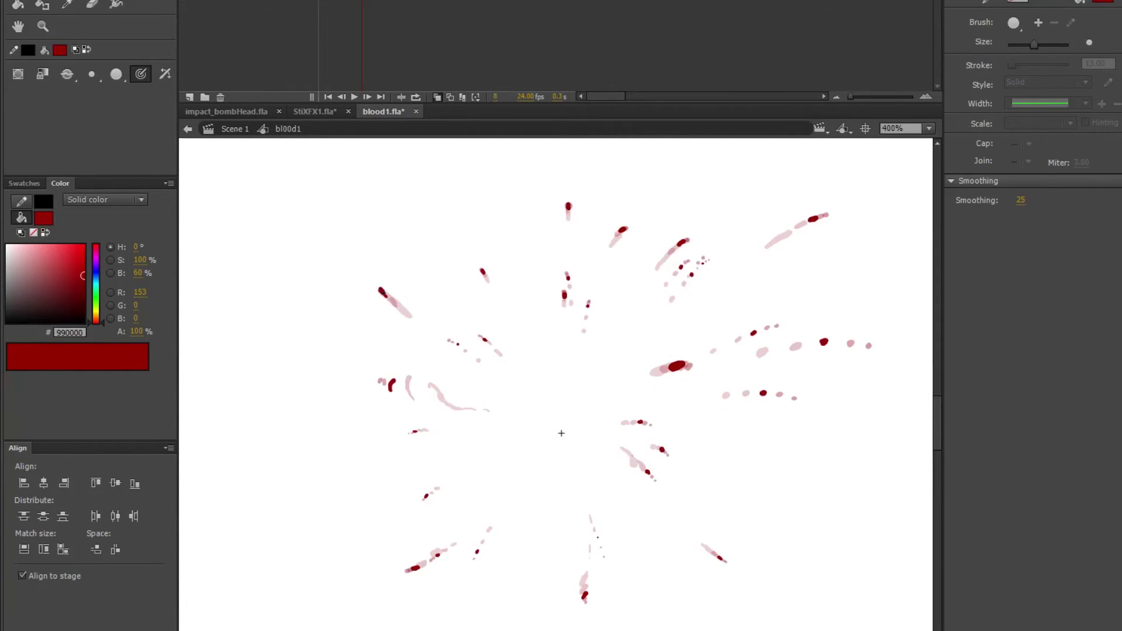
# - Fill the gap between the left-hand streaks with blood on frames 2, 3 and 4 so they join into one mass
pyautogui.press(',')
pyautogui.press(',')
pyautogui.press(',')
pyautogui.press(',')
pyautogui.press(',')
pyautogui.press(',')
pyautogui.press(',')
pyautogui.press(',')
pyautogui.press(',')
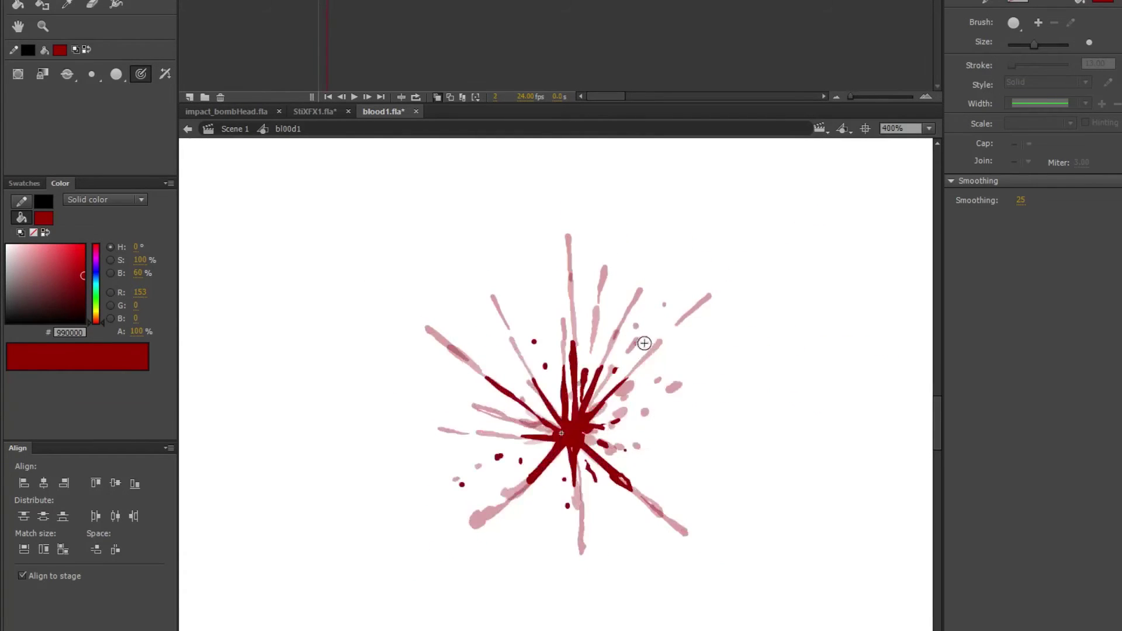
pyautogui.press(',')
pyautogui.press('.')
pyautogui.press(',')
pyautogui.press('.')
pyautogui.moveTo(561, 428); pyautogui.dragTo(556, 405)
pyautogui.press('.')
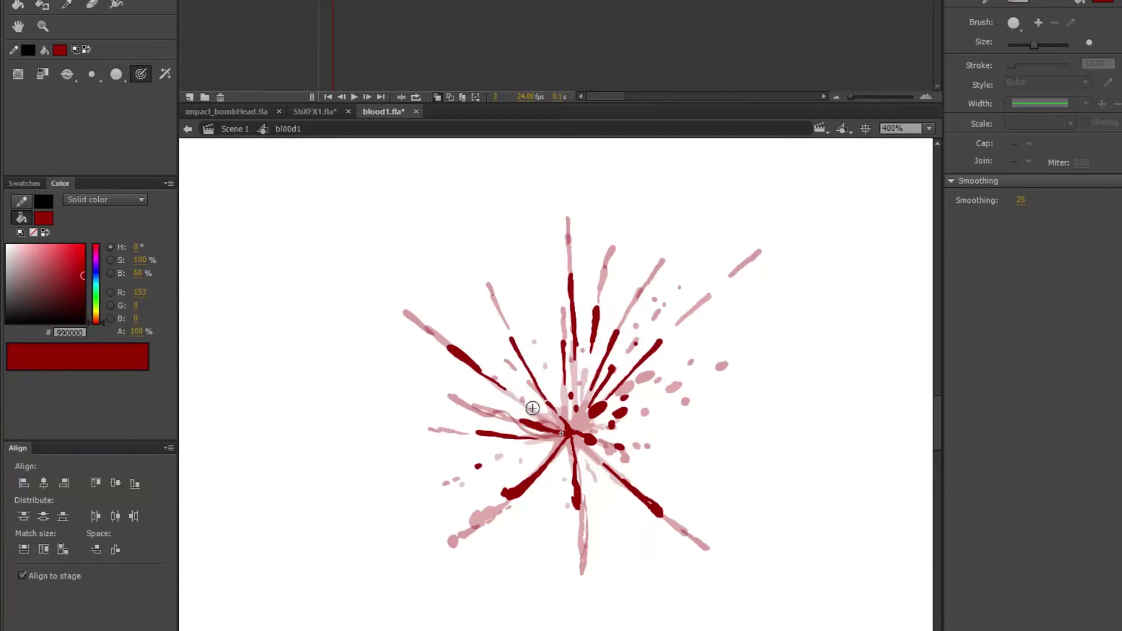
pyautogui.press(',')
pyautogui.press('.')
pyautogui.moveTo(495, 433); pyautogui.dragTo(563, 433)
pyautogui.press(',')
pyautogui.press('.')
pyautogui.press(',')
pyautogui.press('.')
pyautogui.press('.')
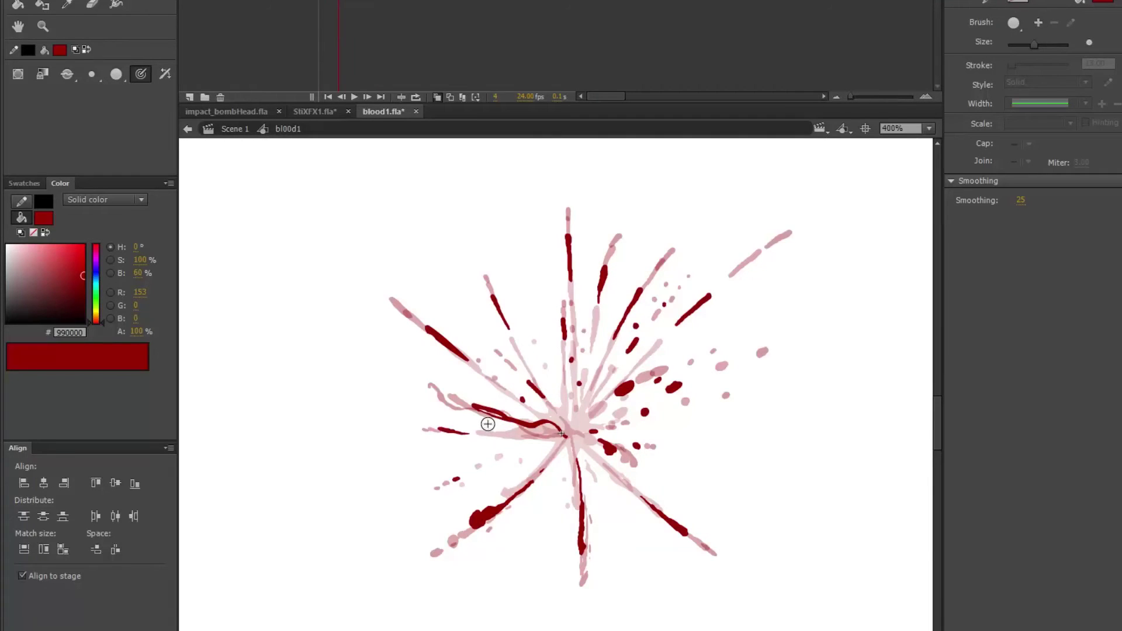
pyautogui.moveTo(489, 417)
pyautogui.mouseDown()
pyautogui.moveTo(450, 428)
pyautogui.moveTo(481, 412)
pyautogui.moveTo(455, 431)
pyautogui.moveTo(551, 426)
pyautogui.moveTo(490, 423)
pyautogui.mouseUp()
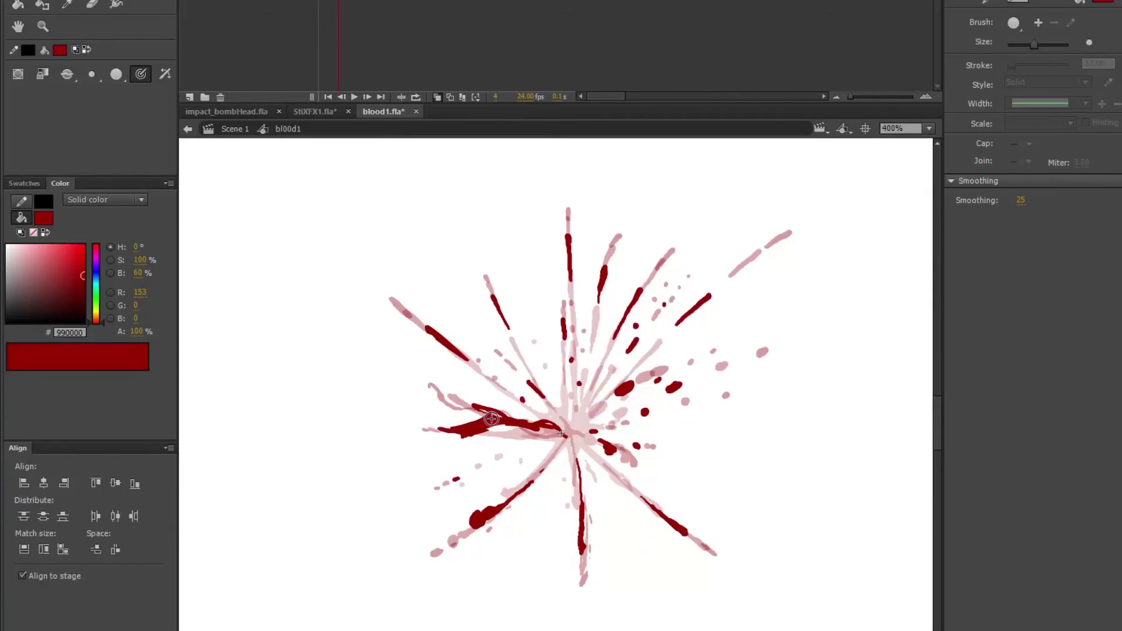
# - Break the joined left-hand mass into a thin strand on frame 5 and small droplets on the following frames
pyautogui.press('.')
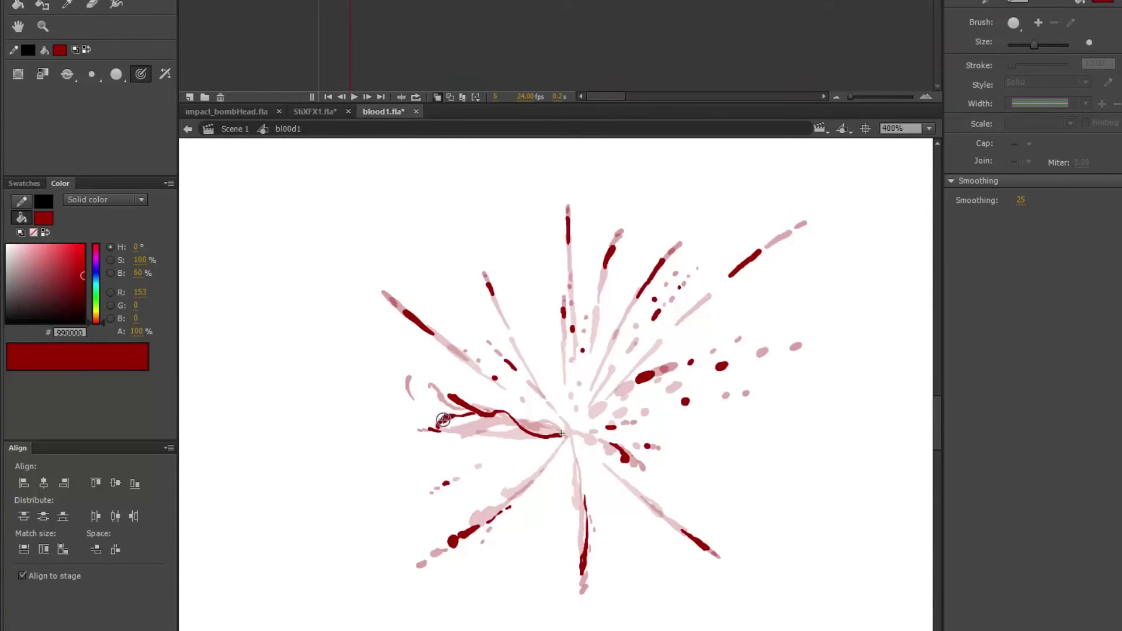
pyautogui.press('.')
pyautogui.press('.')
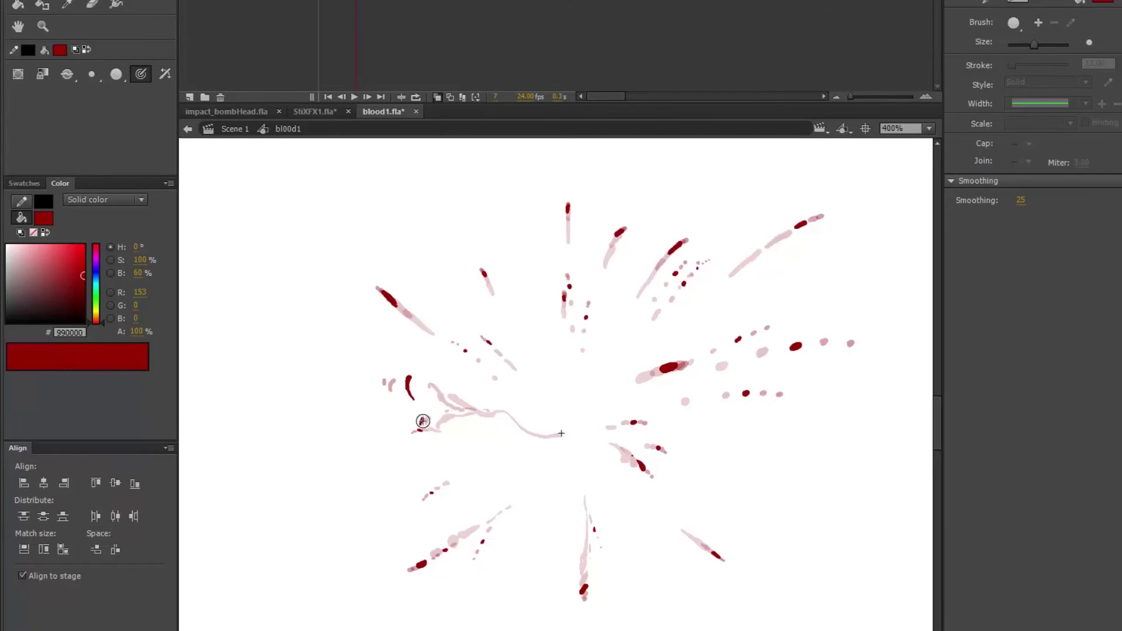
pyautogui.press('.')
pyautogui.press('.')
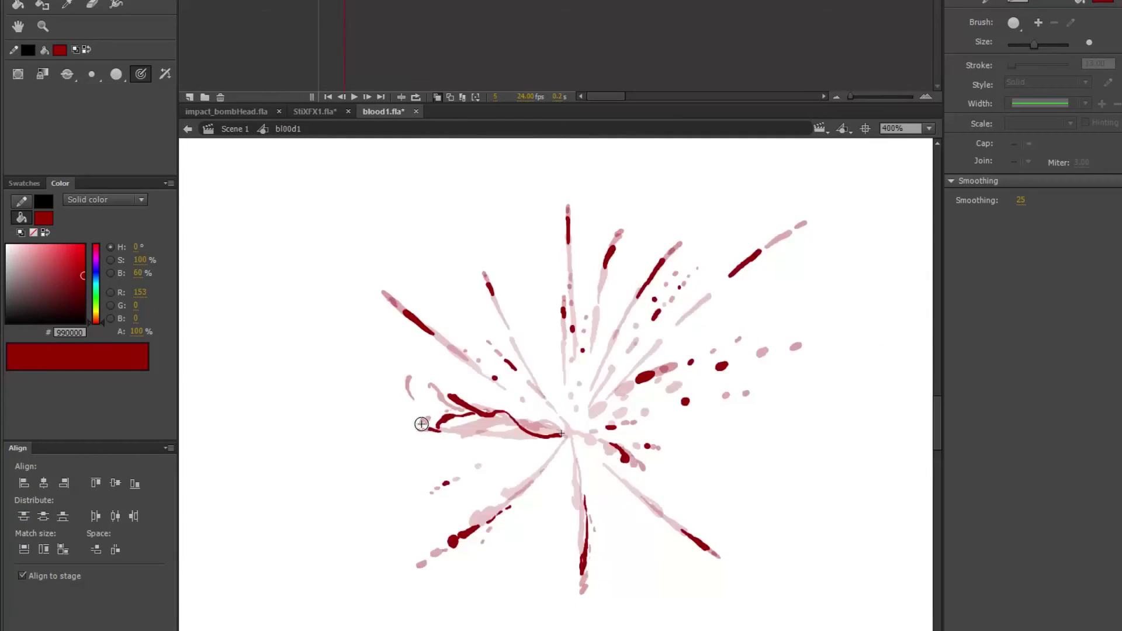
pyautogui.press(',')
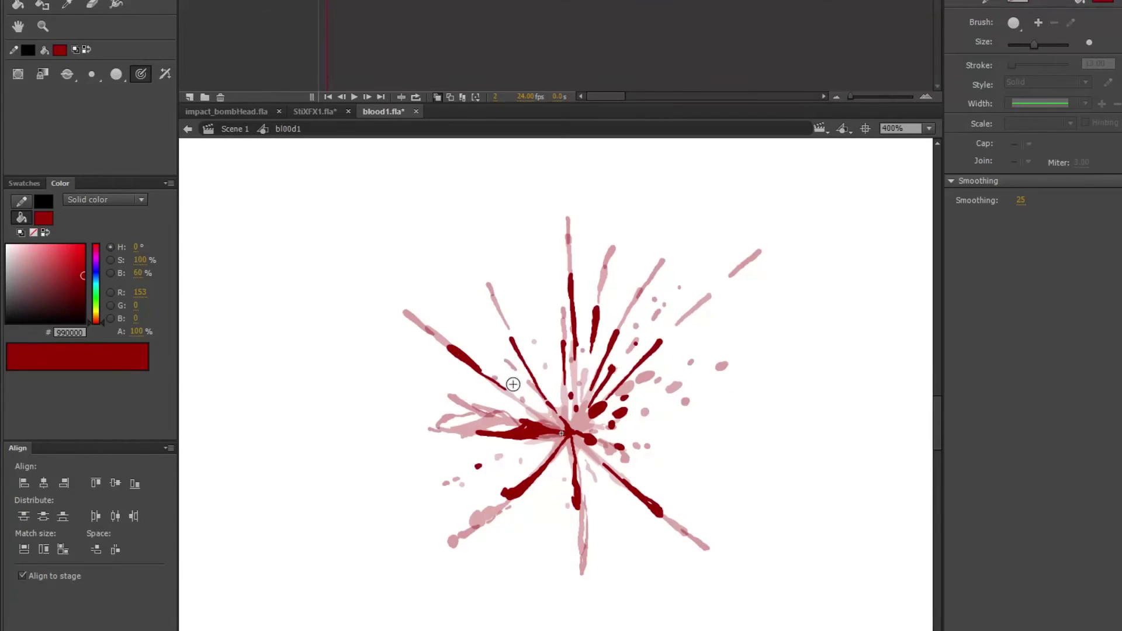
# - Paint a filled web of blood joining the two upper-left streaks on frames 2 and 3
pyautogui.press('.')
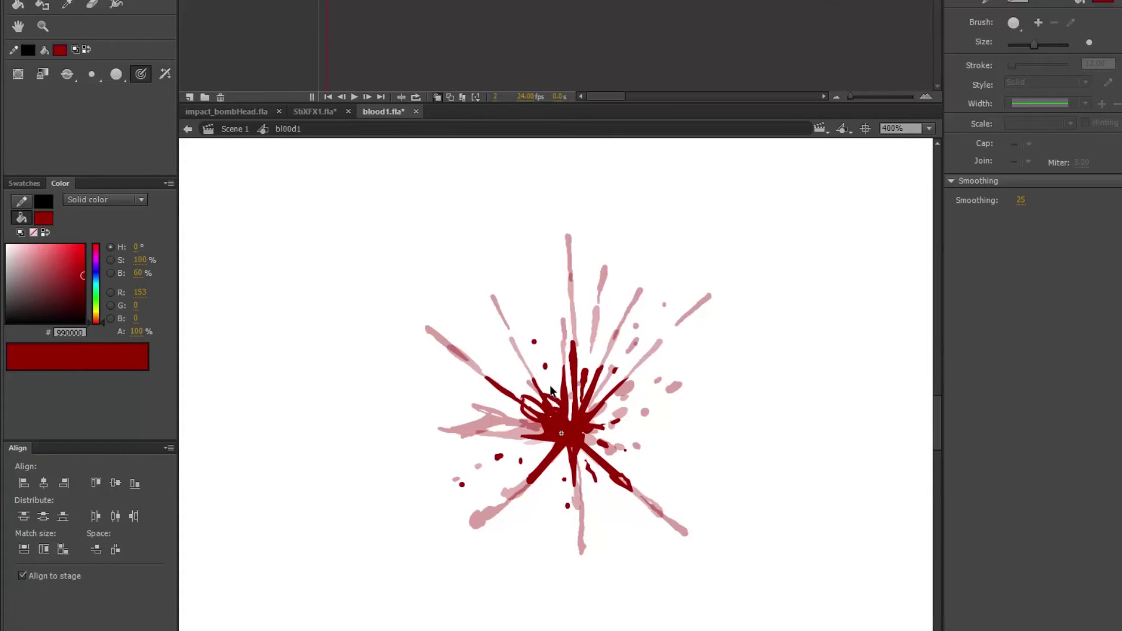
pyautogui.moveTo(480, 361)
pyautogui.mouseDown()
pyautogui.moveTo(530, 362)
pyautogui.moveTo(519, 361)
pyautogui.mouseUp()
pyautogui.hotkey('ctrl', 'z')
pyautogui.press('.')
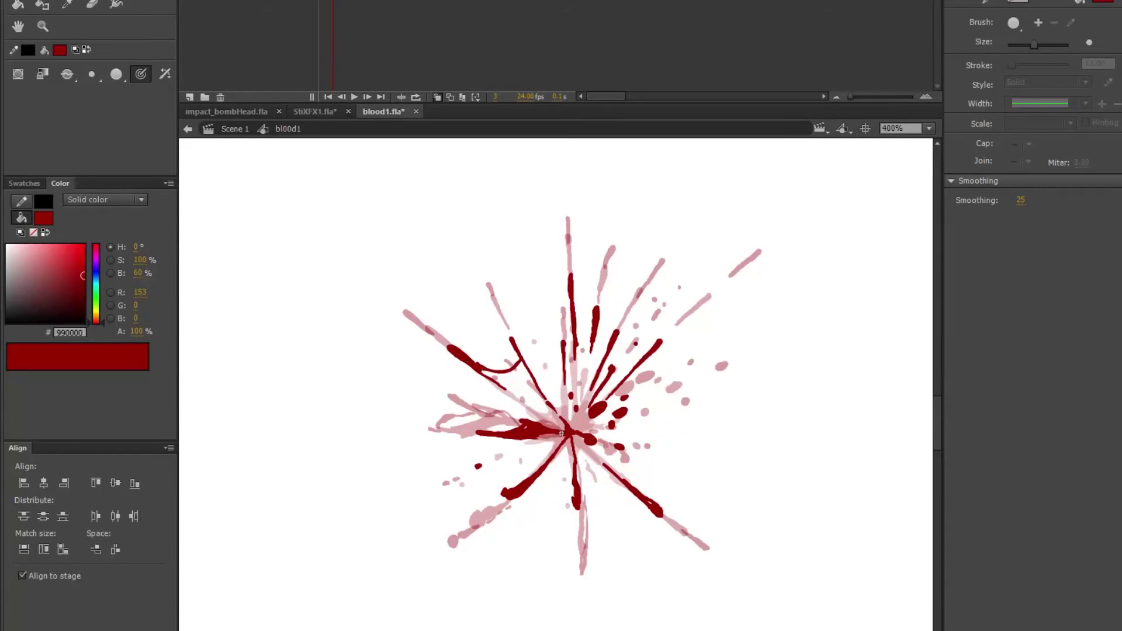
pyautogui.moveTo(514, 401)
pyautogui.mouseDown()
pyautogui.moveTo(544, 398)
pyautogui.moveTo(494, 369)
pyautogui.moveTo(535, 410)
pyautogui.mouseUp()
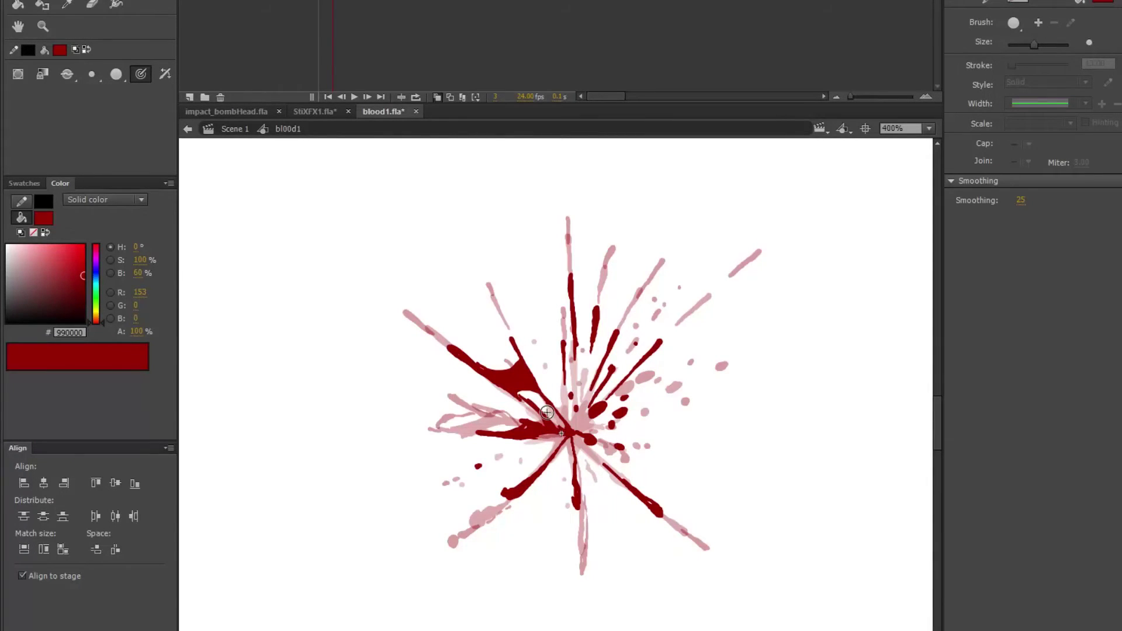
pyautogui.moveTo(526, 396); pyautogui.dragTo(552, 426)
pyautogui.press(',')
pyautogui.press('.')
# - Paint the web between the two upper-left streaks on frame 4, with a torn hole and a separate curved strand beneath it
pyautogui.press('.')
pyautogui.moveTo(465, 349)
pyautogui.mouseDown()
pyautogui.moveTo(488, 317)
pyautogui.moveTo(501, 327)
pyautogui.moveTo(464, 354)
pyautogui.moveTo(493, 352)
pyautogui.moveTo(502, 331)
pyautogui.mouseUp()
pyautogui.hotkey('ctrl', 'z')
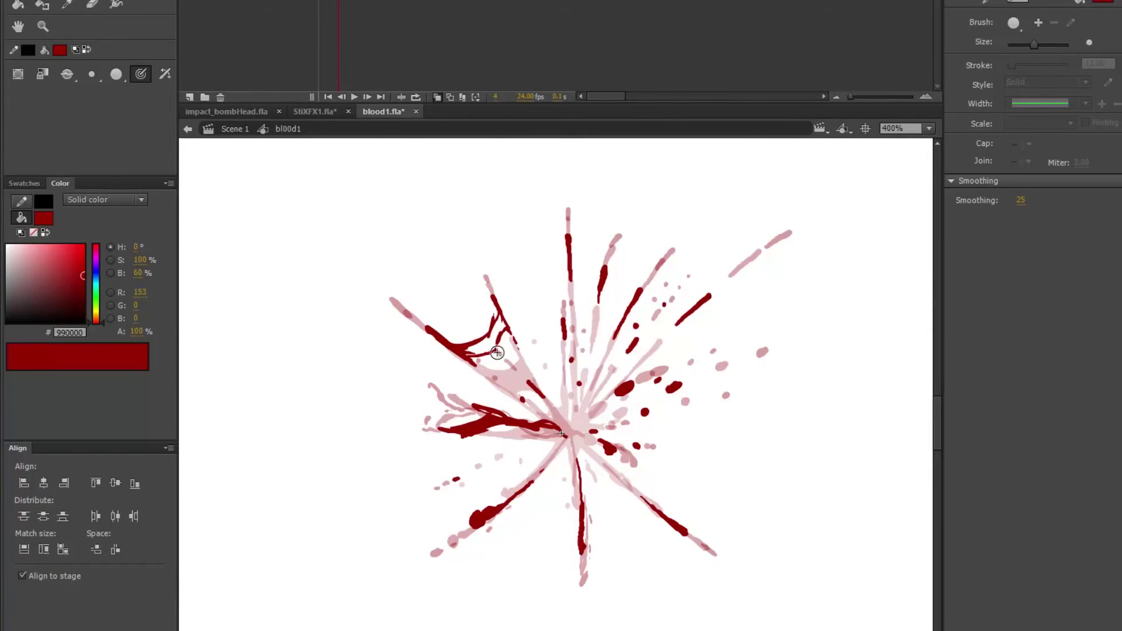
pyautogui.moveTo(507, 342); pyautogui.dragTo(474, 346)
pyautogui.press(',')
pyautogui.press('.')
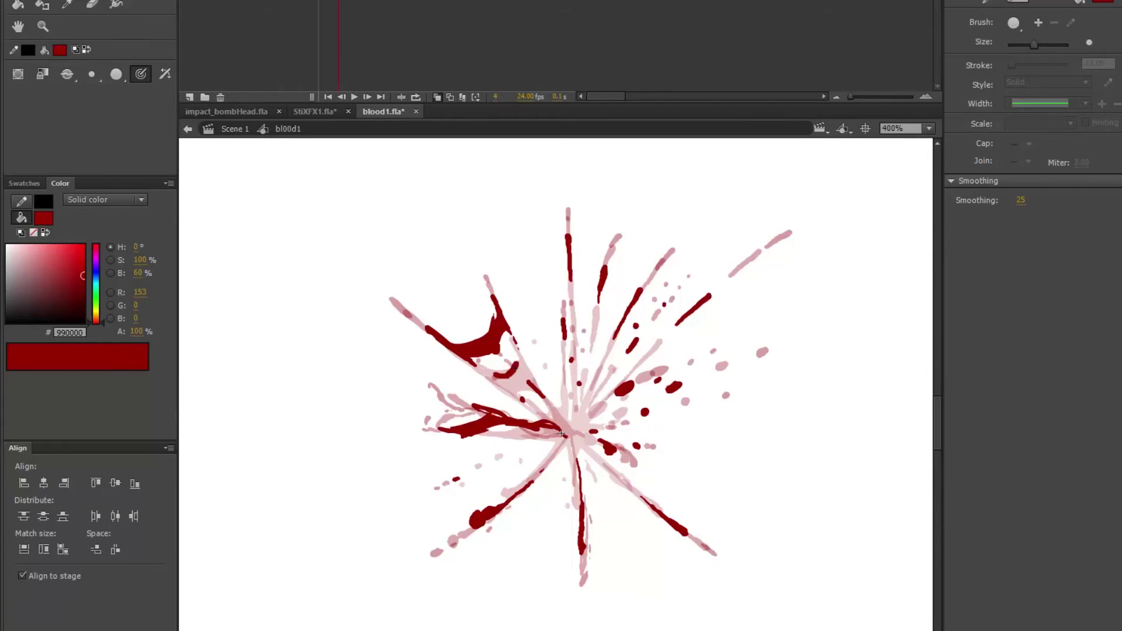
# - Paint the curved strand below the upper-left web frame by frame from frame 5, shrinking it to a small droplet
pyautogui.press('.')
pyautogui.press('.')
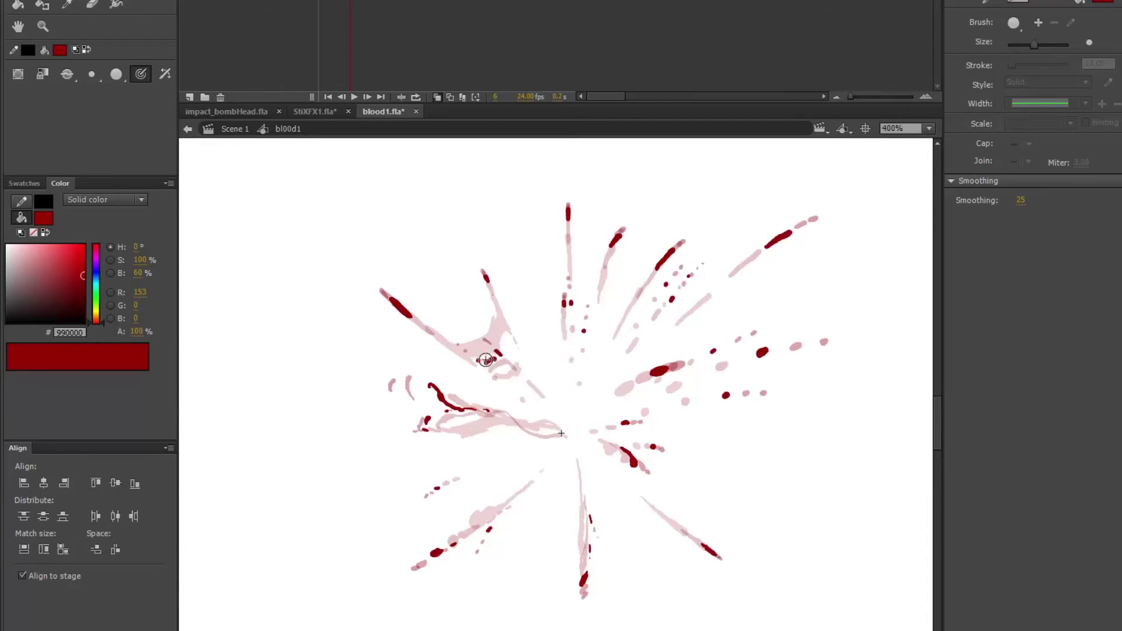
pyautogui.press('.')
pyautogui.press('.')
pyautogui.press('.')
pyautogui.press(',')
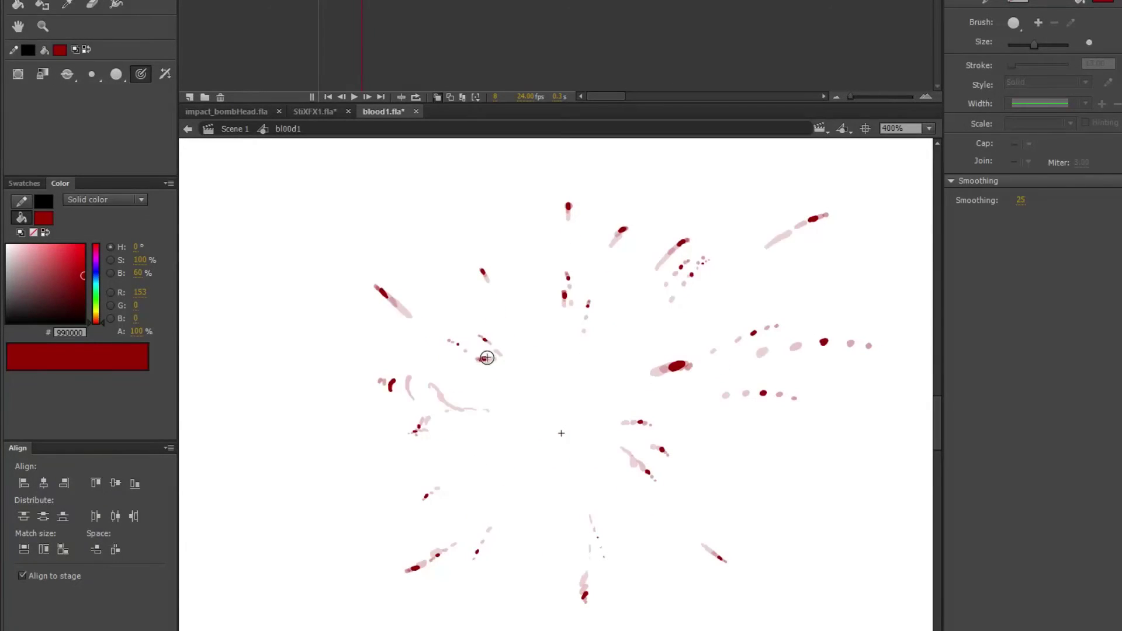
pyautogui.press('.')
pyautogui.press('.')
pyautogui.press(',')
pyautogui.press(',')
pyautogui.press(',')
pyautogui.press(',')
pyautogui.press(',')
pyautogui.press(',')
pyautogui.press(',')
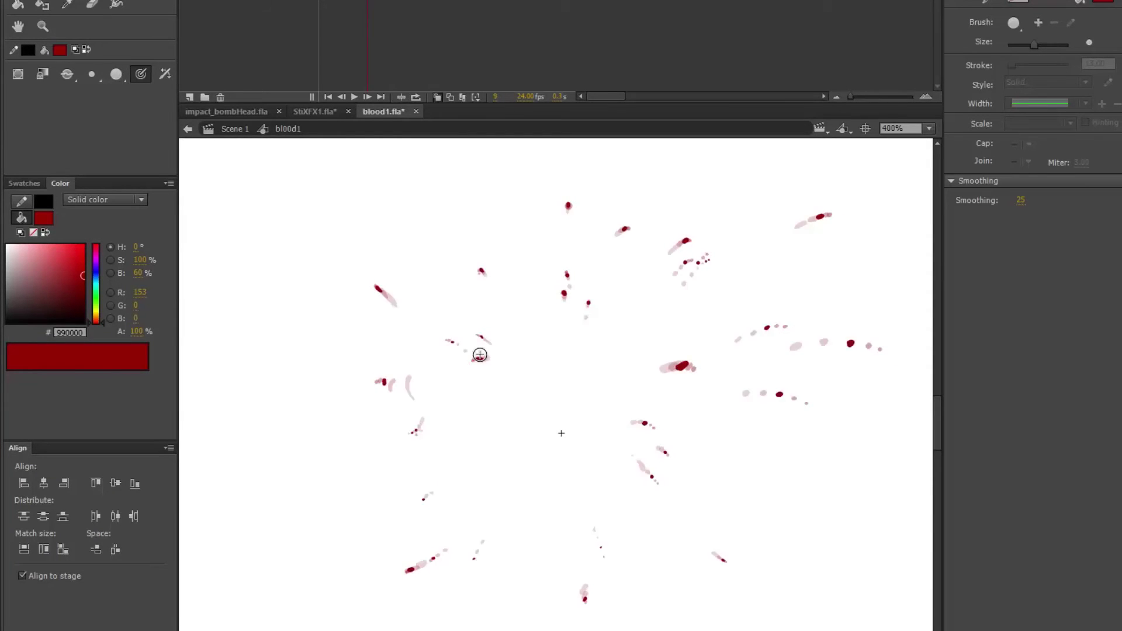
# - Paint a curved web edge joining the two upper-left streaks on frame 5, with a droplet breaking off beneath it through frame 9
pyautogui.press('.')
pyautogui.press('.')
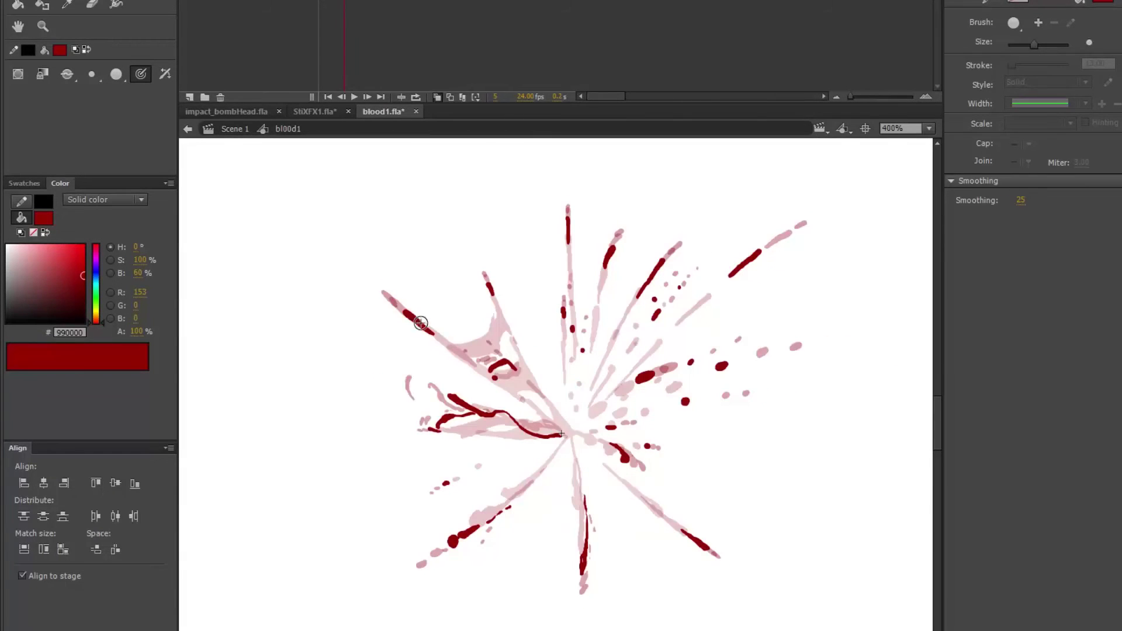
pyautogui.moveTo(490, 286)
pyautogui.mouseDown()
pyautogui.moveTo(432, 324)
pyautogui.moveTo(468, 306)
pyautogui.mouseUp()
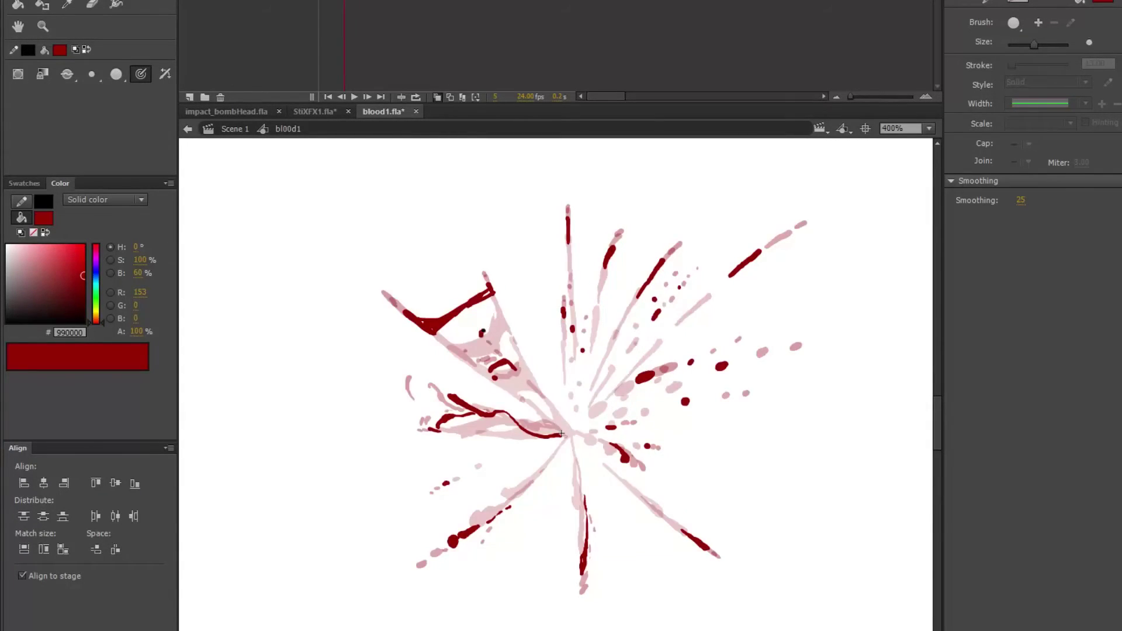
pyautogui.press('.')
pyautogui.press('.')
pyautogui.press('.')
pyautogui.press('.')
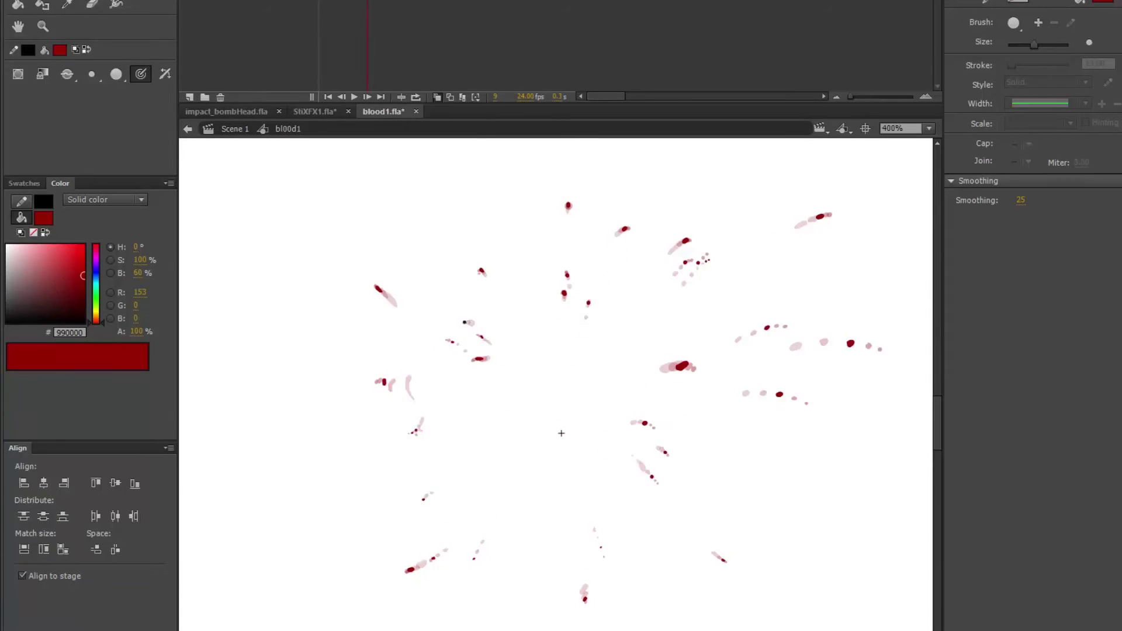
# - Paint the torn web remnants attached to the two upper-left streaks on frame 6
pyautogui.press(',')
pyautogui.press(',')
pyautogui.press(',')
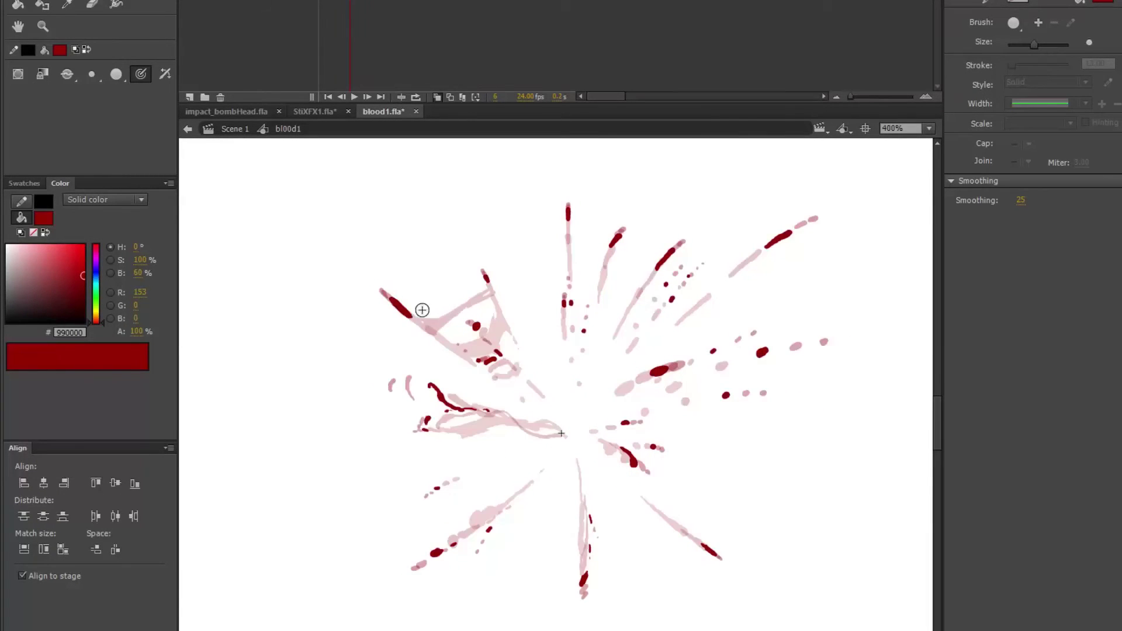
pyautogui.moveTo(411, 311); pyautogui.dragTo(437, 306)
pyautogui.press('.')
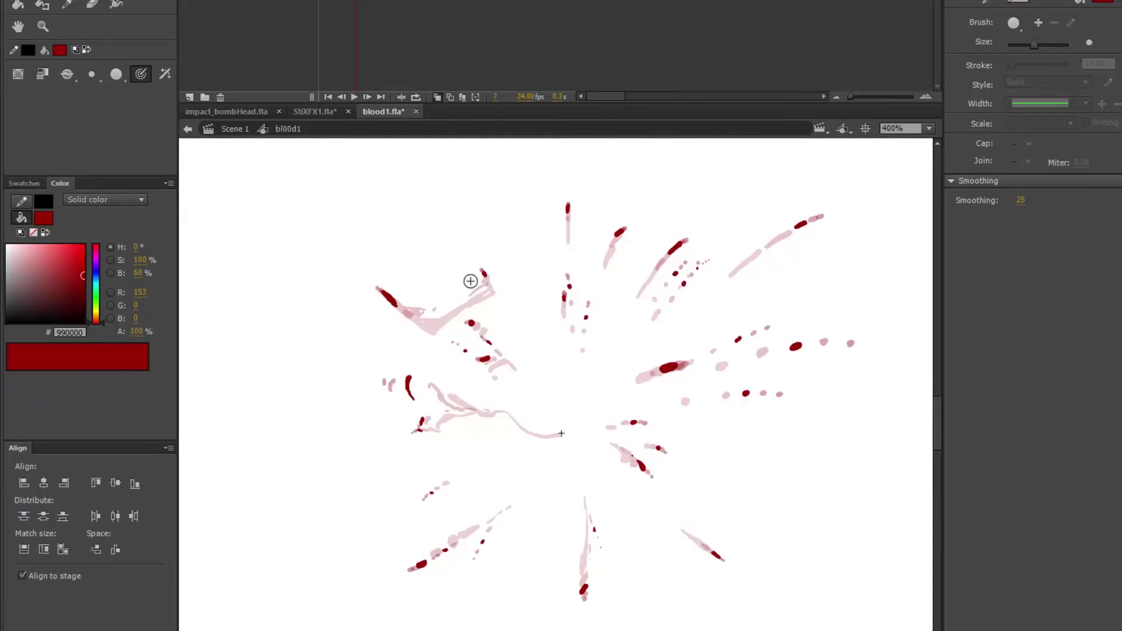
# - Paint the fragment beside the tip of the inner upper-left streak from frame 7, shrinking it to a droplet by frame 10
pyautogui.press('.')
pyautogui.press('.')
pyautogui.press('.')
pyautogui.press('.')
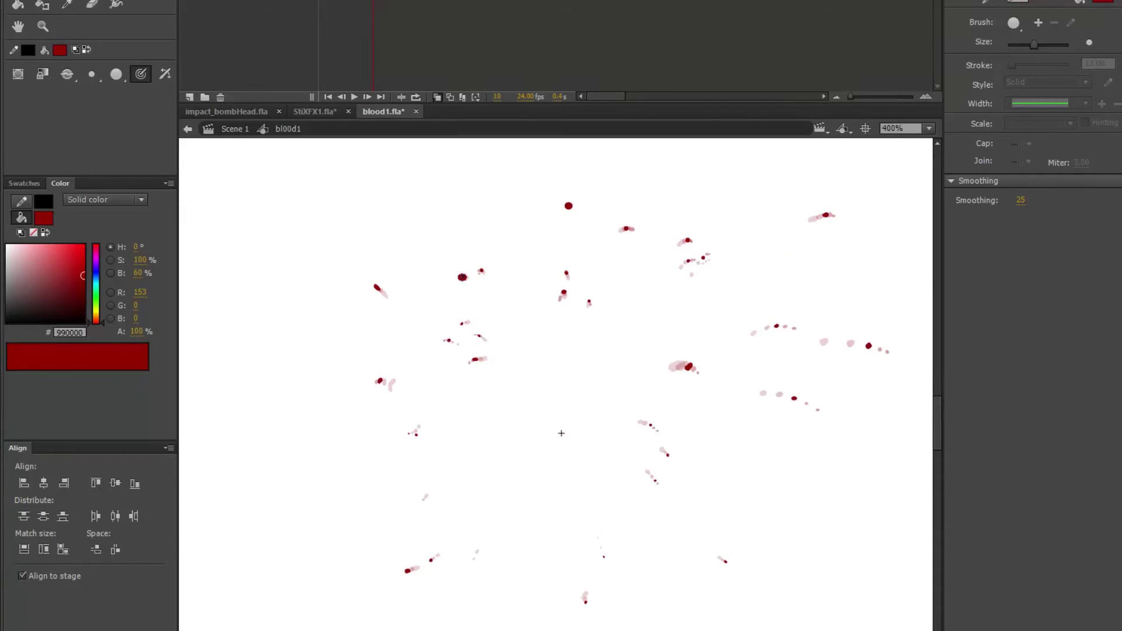
pyautogui.press(',')
pyautogui.press(',')
pyautogui.press(',')
pyautogui.press(',')
pyautogui.press(',')
pyautogui.press(',')
pyautogui.press(',')
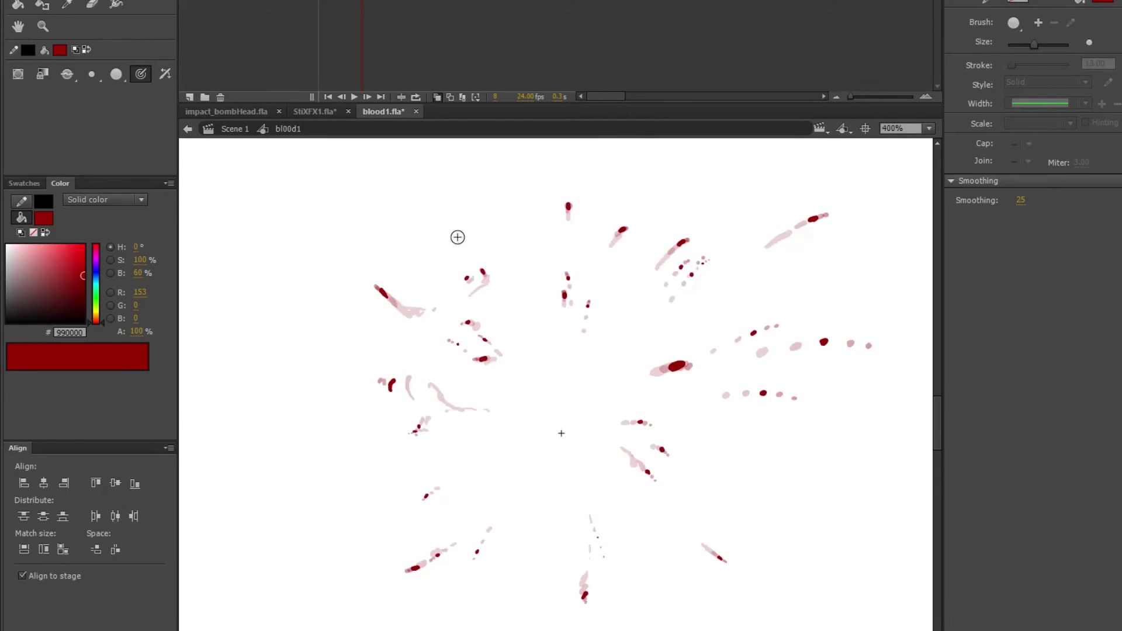
# - Paint the trailing web fragment on the outer upper-left streak on frame 7 and its small droplet on frame 8
pyautogui.press('.')
pyautogui.press('.')
pyautogui.press('.')
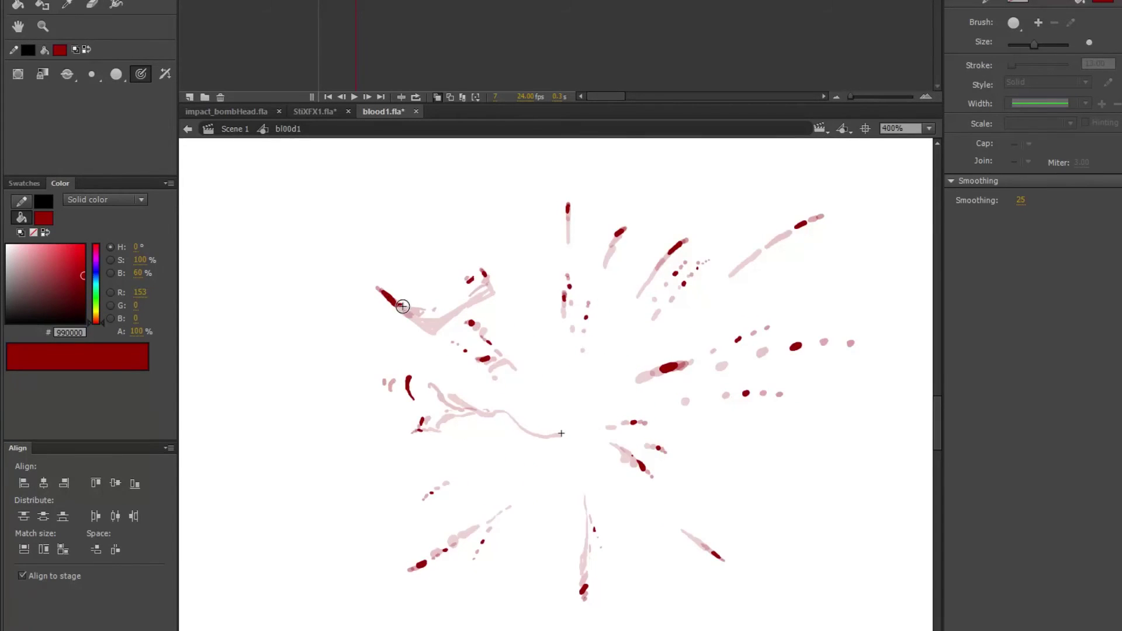
pyautogui.press('.')
pyautogui.press('.')
pyautogui.press(',')
pyautogui.press(',')
pyautogui.press(',')
pyautogui.press(',')
pyautogui.press(',')
pyautogui.press(',')
pyautogui.press(',')
# - Paint a strand linking the upper-left web to the splat's centre on the early frames, shrinking to a small central droplet by frame 7
pyautogui.press('.')
pyautogui.press(',')
pyautogui.press('.')
pyautogui.press('.')
pyautogui.moveTo(538, 394); pyautogui.dragTo(566, 427)
pyautogui.press('.')
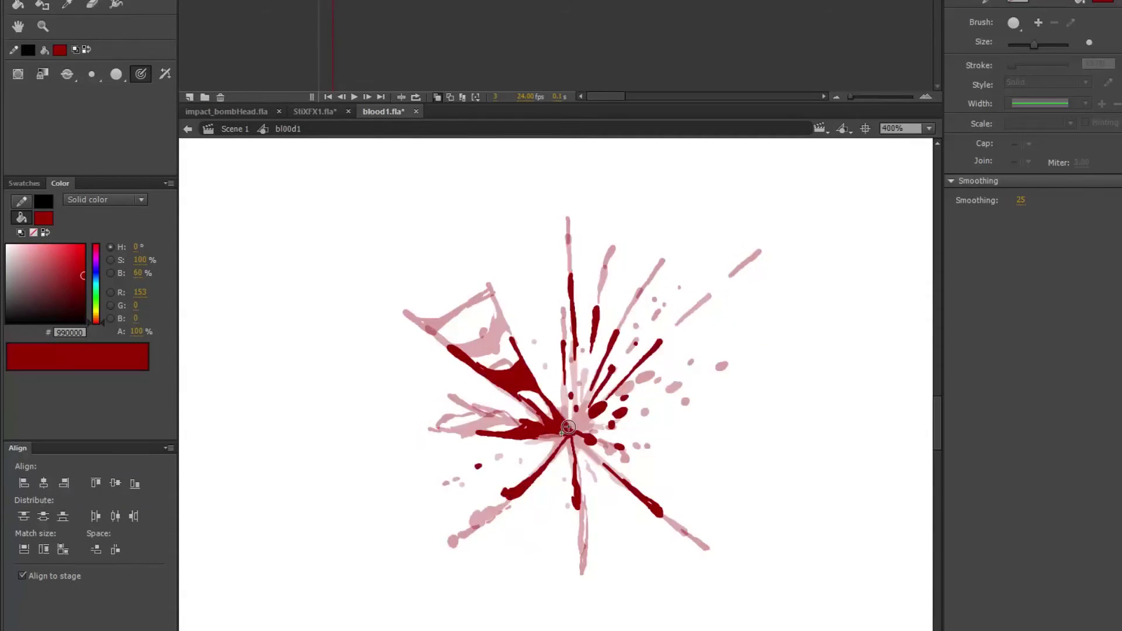
pyautogui.press('.')
pyautogui.press('.')
pyautogui.press('.')
pyautogui.press('.')
pyautogui.press('.')
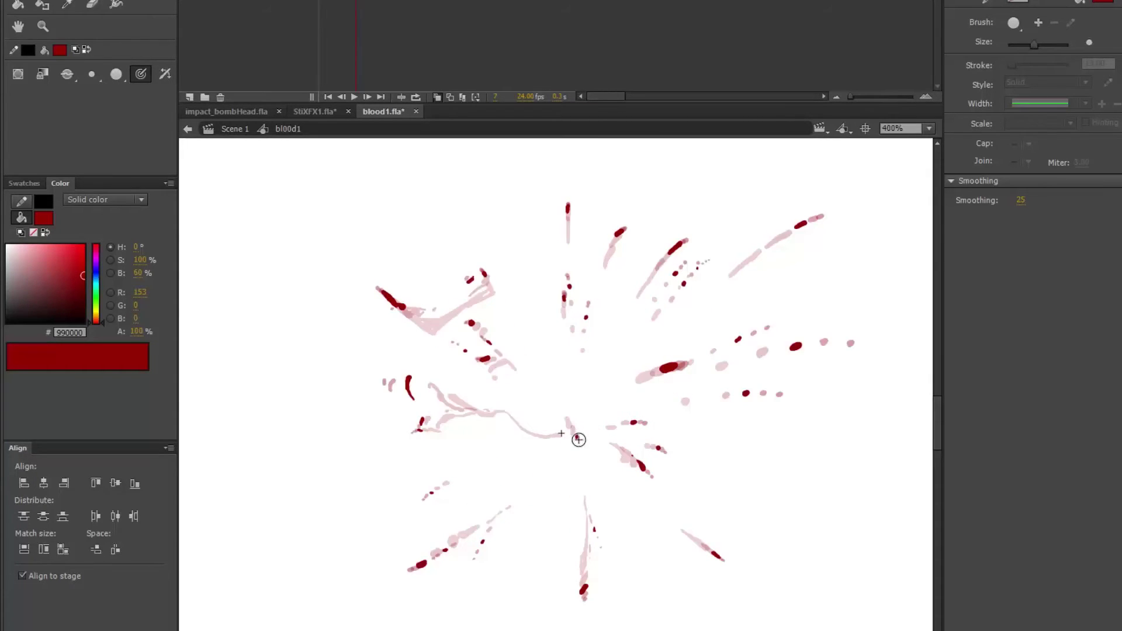
# - Fill out the splat's centre at the base of the upward streaks on frame 2
pyautogui.press(',')
pyautogui.press(',')
pyautogui.press(',')
pyautogui.press(',')
pyautogui.press(',')
pyautogui.press(',')
pyautogui.press(',')
pyautogui.press(',')
pyautogui.press('.')
pyautogui.press(',')
pyautogui.press(',')
pyautogui.press('.')
pyautogui.press(',')
pyautogui.press('.')
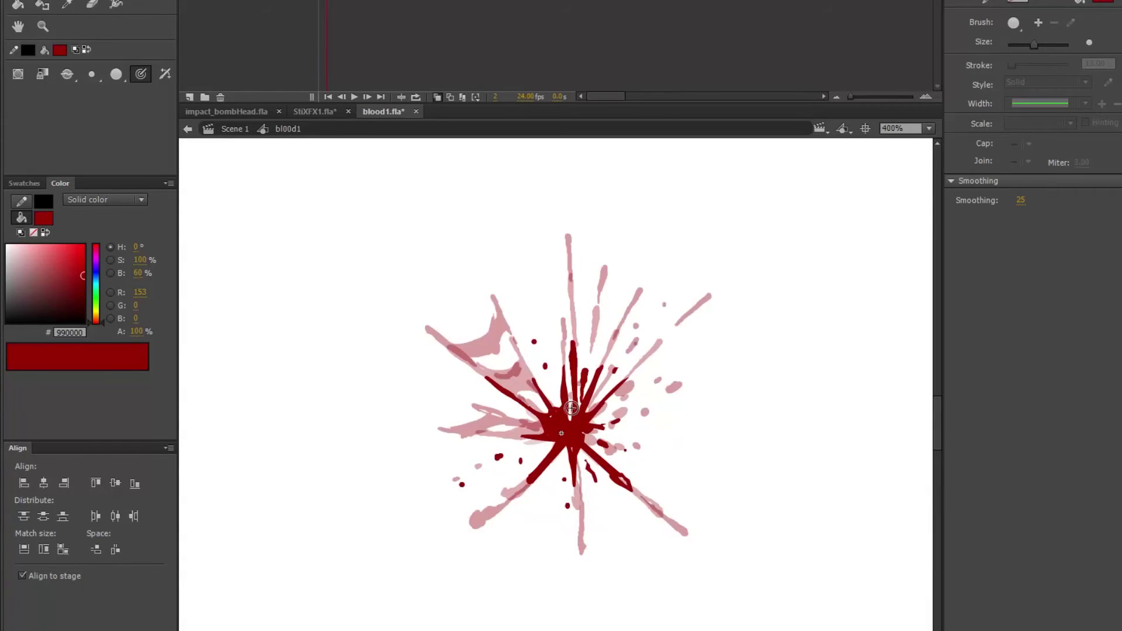
# - Outline and fill a web at the base of the upward streaks on frame 3, joined to the upper-left mass
pyautogui.press('.')
pyautogui.press(',')
pyautogui.press('.')
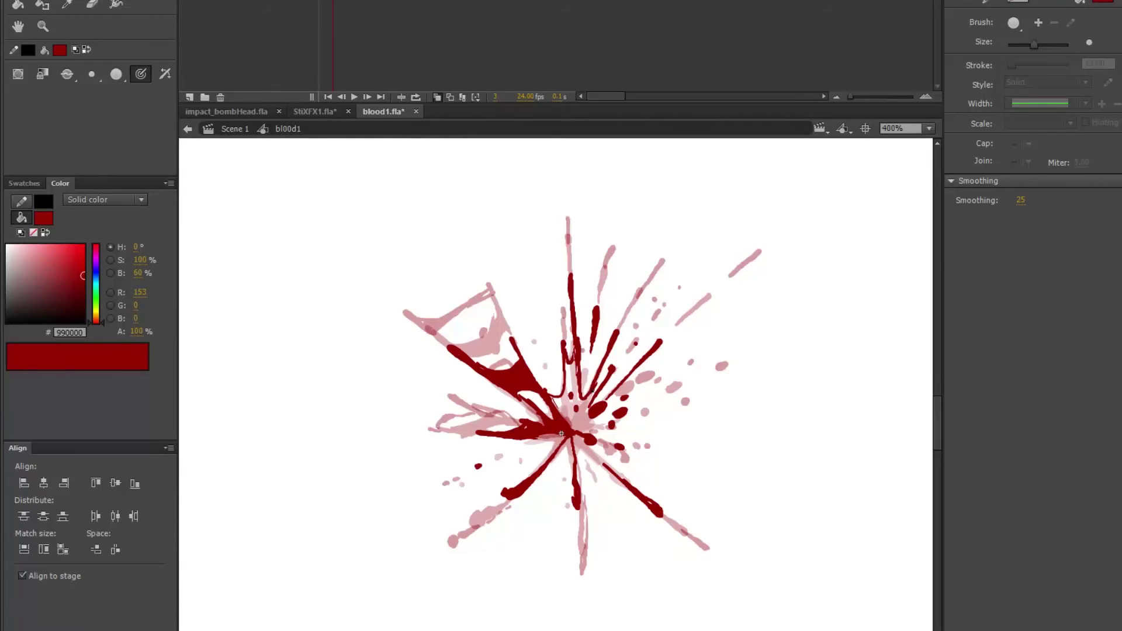
pyautogui.press('.')
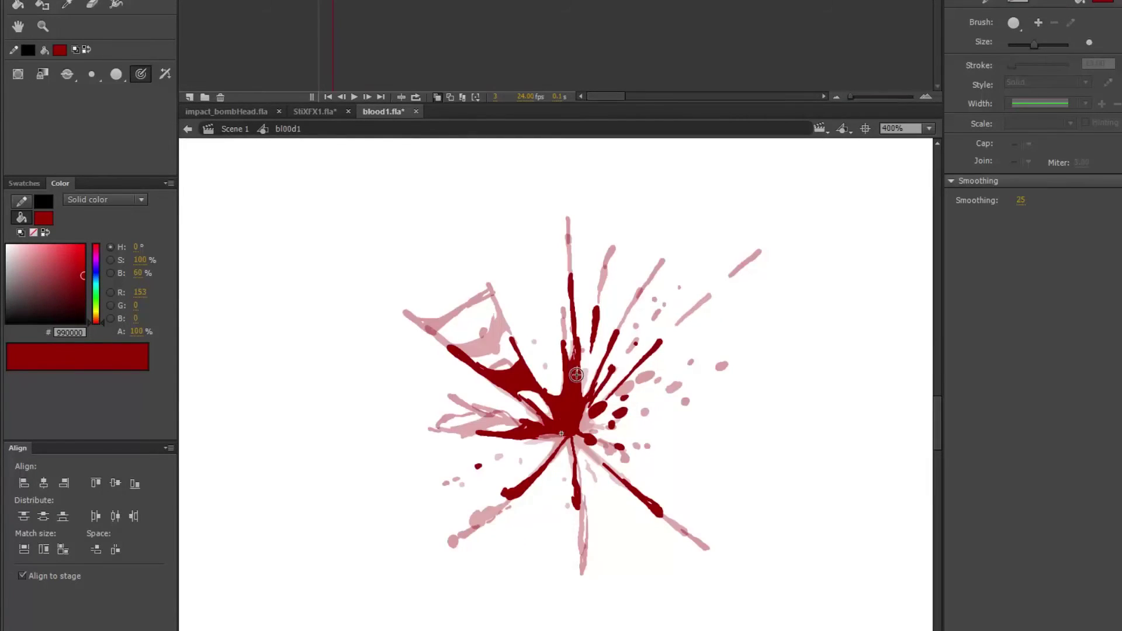
# - Paint the upward web as a narrower forked mass on frame 4 and a thin strand with a central blob on frame 5
pyautogui.press('.')
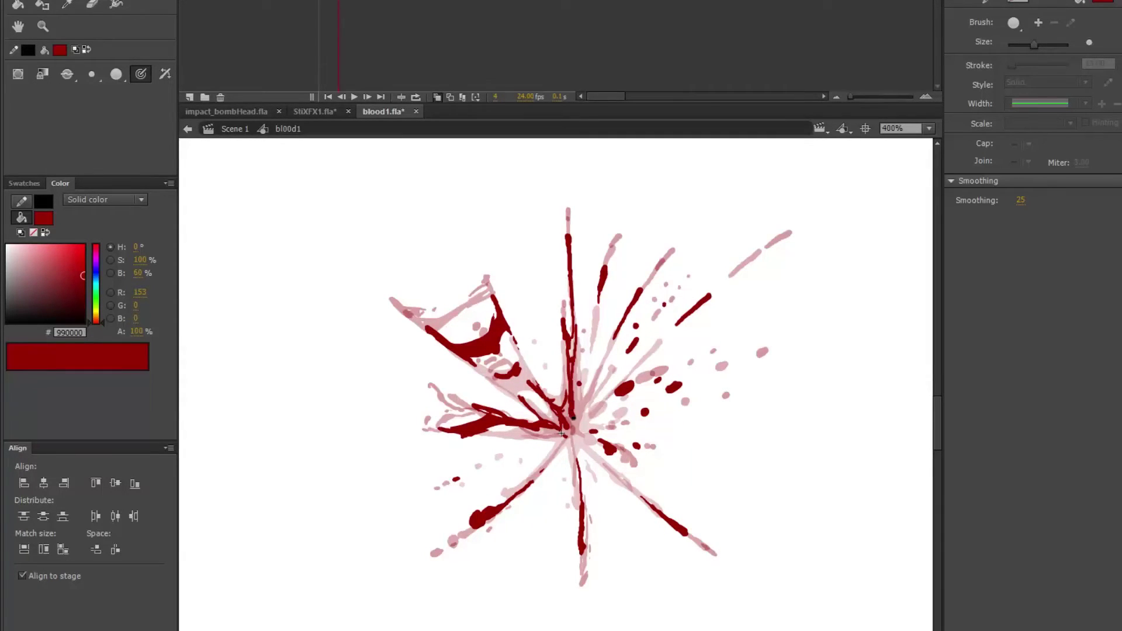
pyautogui.press('.')
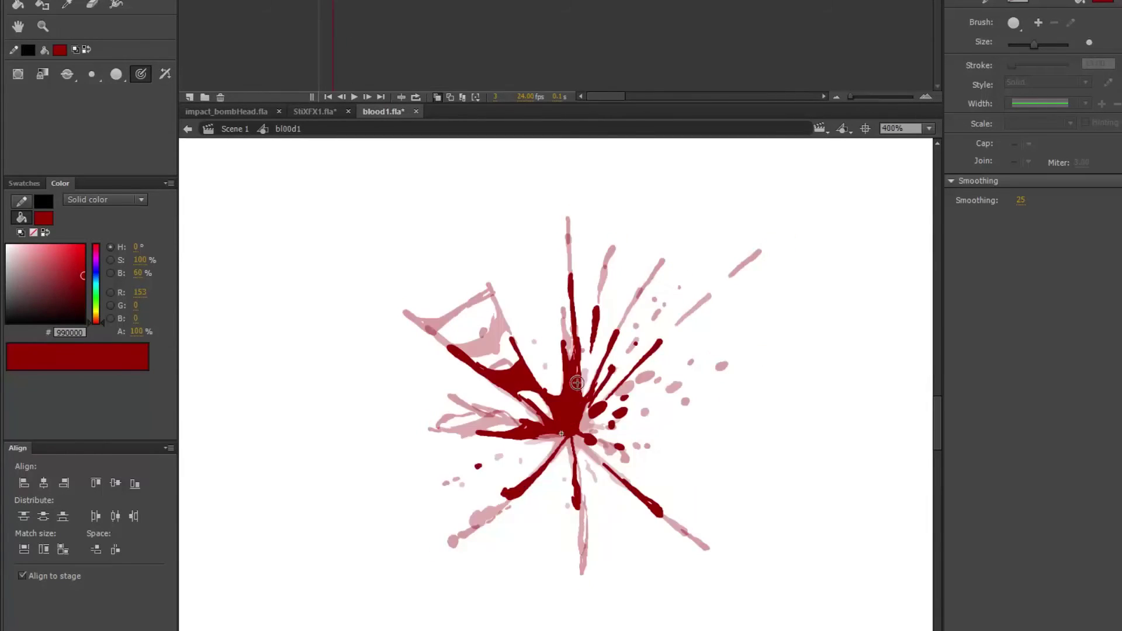
pyautogui.press('.')
pyautogui.press('.')
pyautogui.press('.')
pyautogui.press('.')
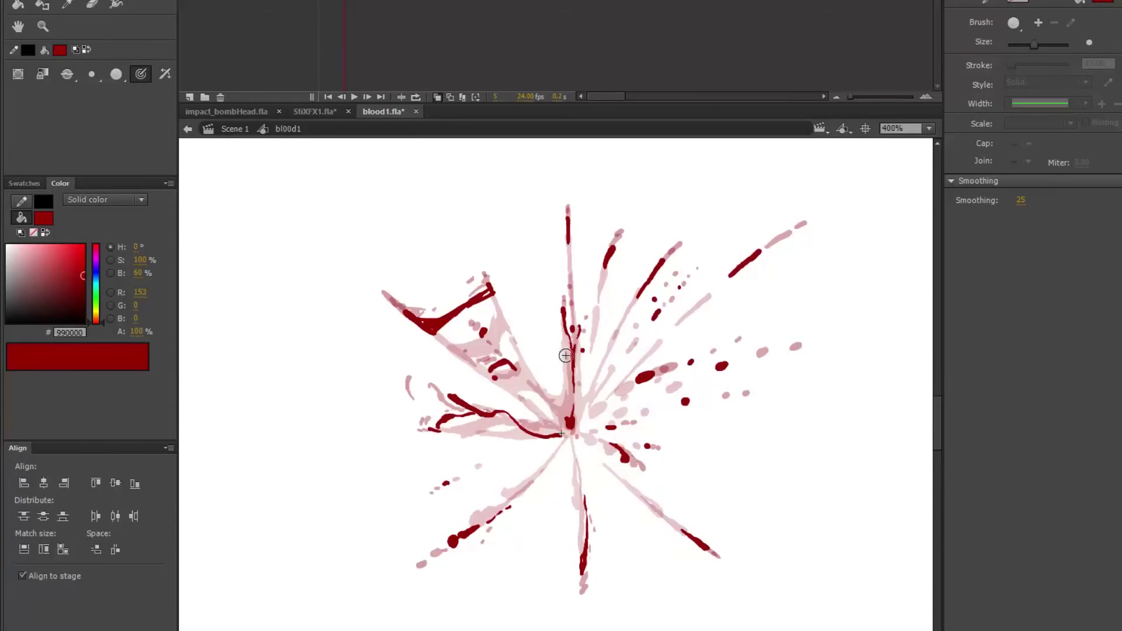
# - Shrink the central blob into a small droplet moving downward from frame 6 onward
pyautogui.press('.')
pyautogui.press('.')
pyautogui.press('.')
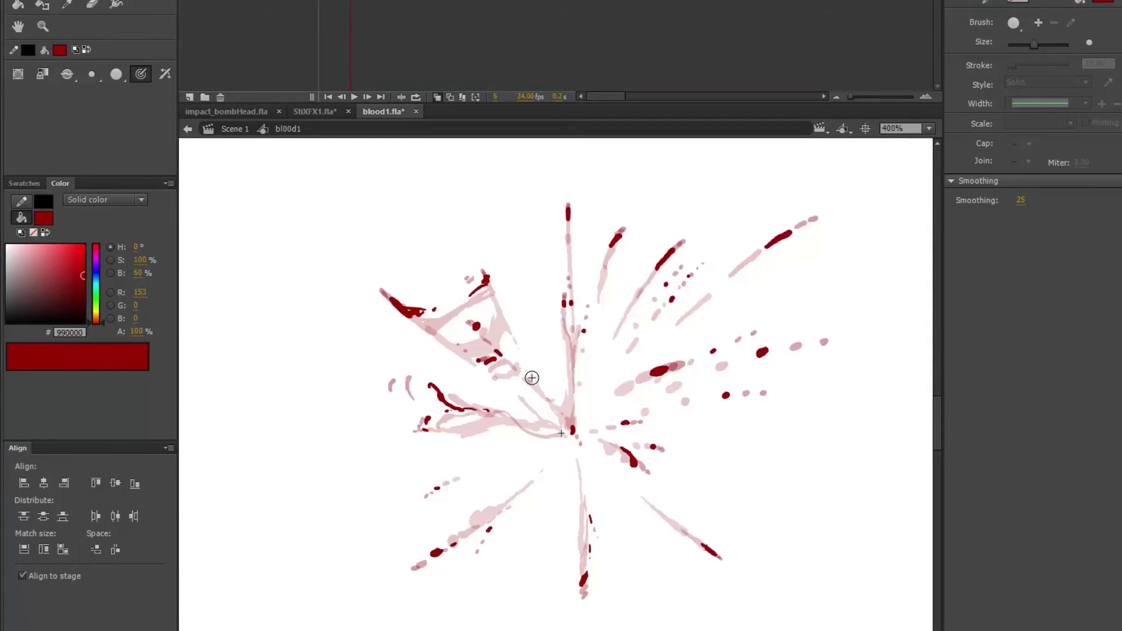
# - Paint small droplets between the upper-left web and the centre on frames 5 and 6, plus broken upward strand pieces on frame 6
pyautogui.press(',')
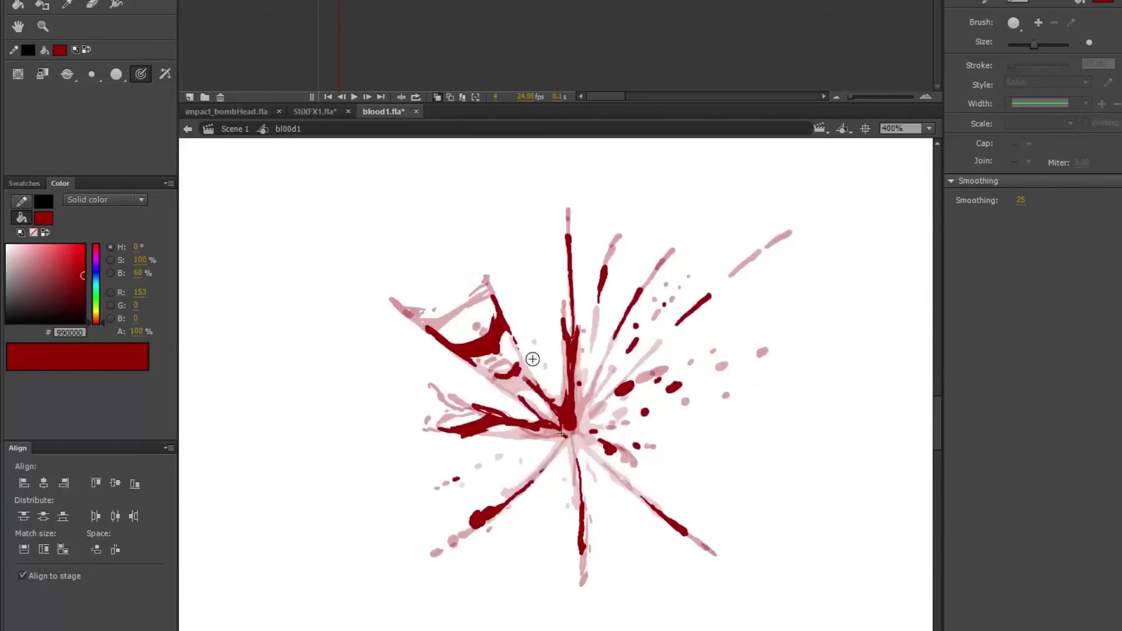
pyautogui.press(',')
pyautogui.press('.')
pyautogui.press('.')
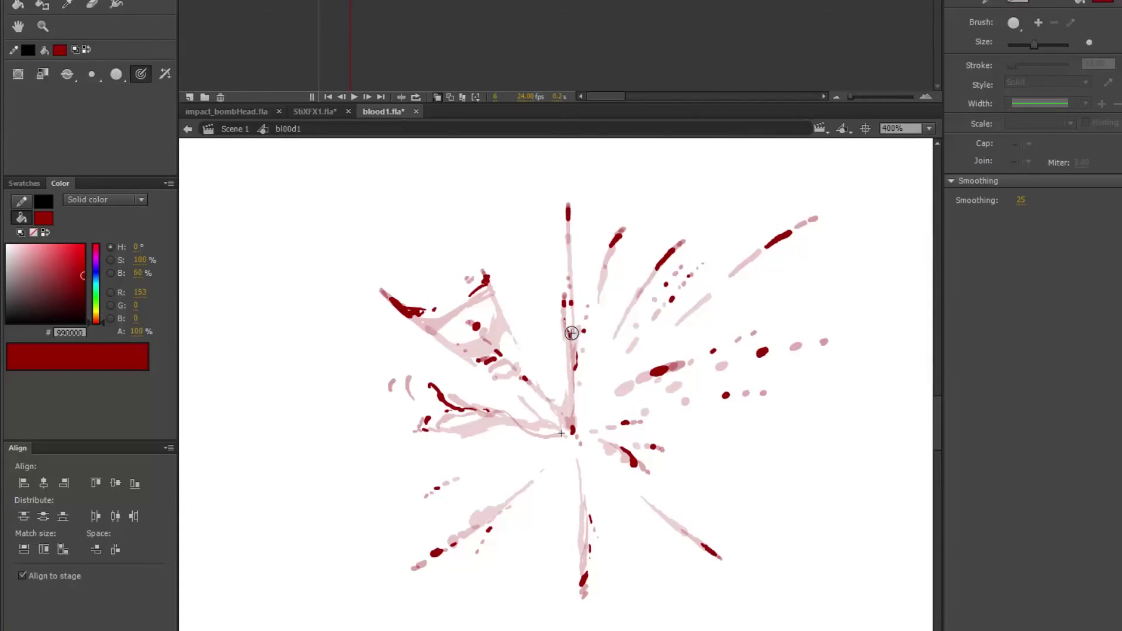
# - Shrink the upper piece of the broken upward strand into a small droplet from frame 7 onward
pyautogui.press('.')
pyautogui.press('.')
pyautogui.press('.')
pyautogui.press('.')
pyautogui.press(',')
pyautogui.press(',')
pyautogui.press(',')
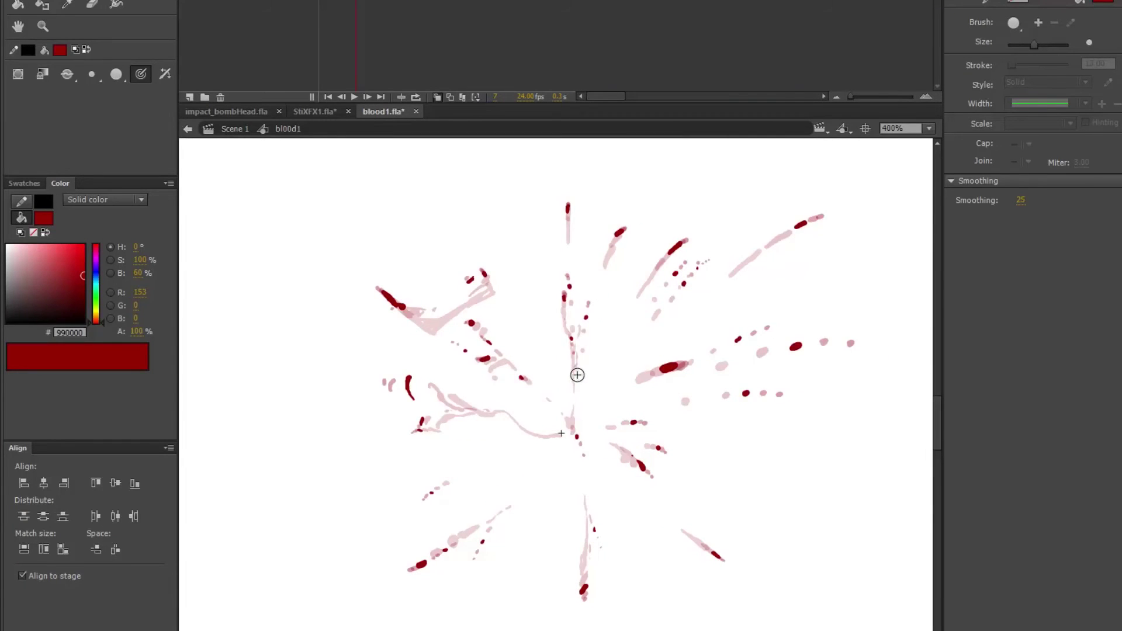
# - Paint the lower piece of the broken upward strand as a small droplet drifting down on frames 7 and 8 and onward
pyautogui.press('.')
pyautogui.press('.')
pyautogui.press(',')
pyautogui.press(',')
pyautogui.press(',')
pyautogui.press(',')
pyautogui.press(',')
pyautogui.press(',')
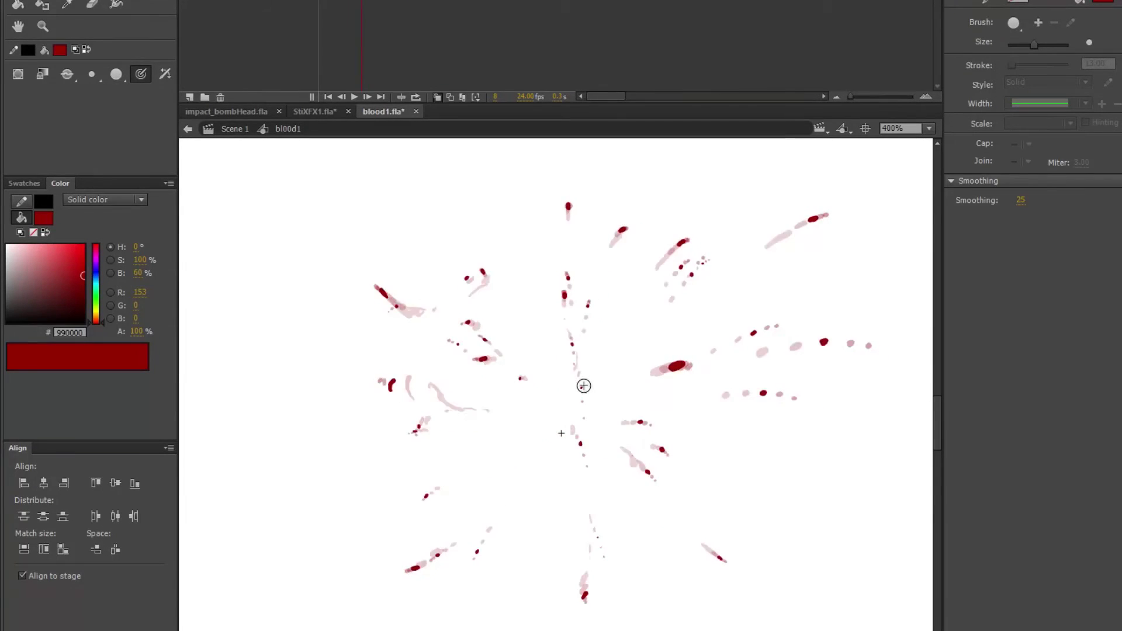
pyautogui.press('.')
pyautogui.press(',')
pyautogui.press('.')
pyautogui.press(',')
pyautogui.press(',')
pyautogui.press(',')
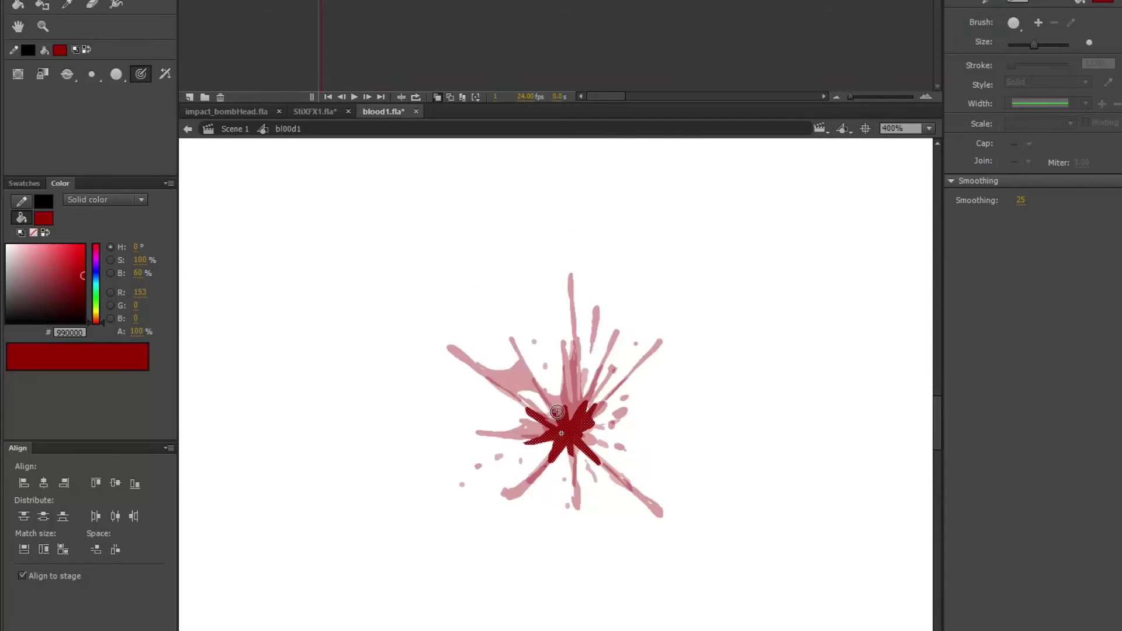
# - Paint a filled web joining the lower-left and downward streaks at the splat's base on frames 2 and 3
pyautogui.press('.')
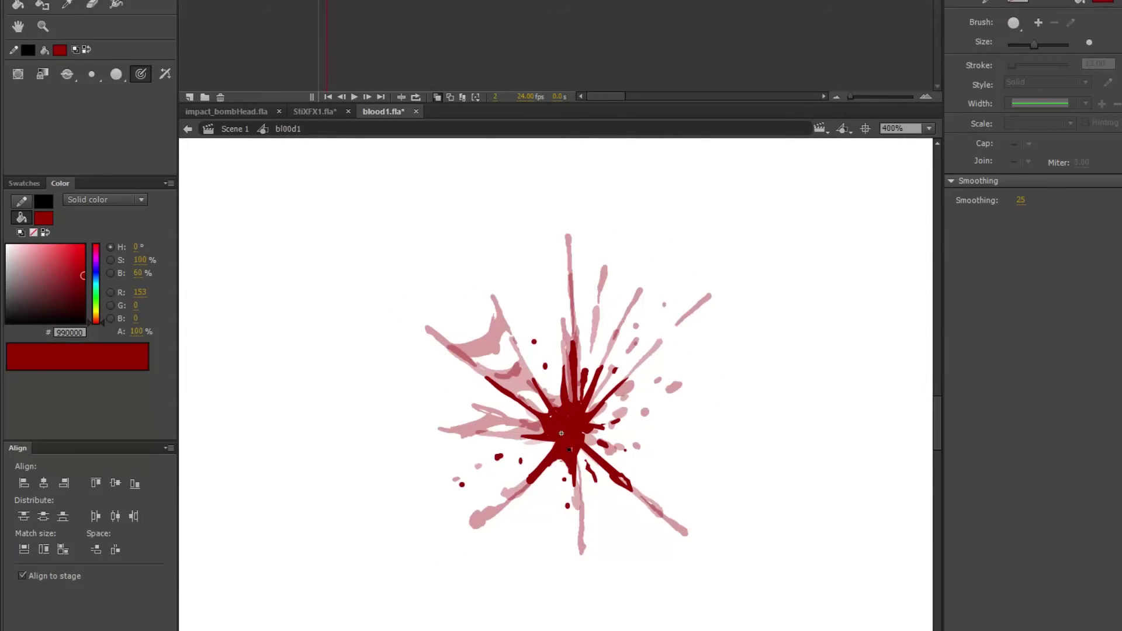
pyautogui.press('.')
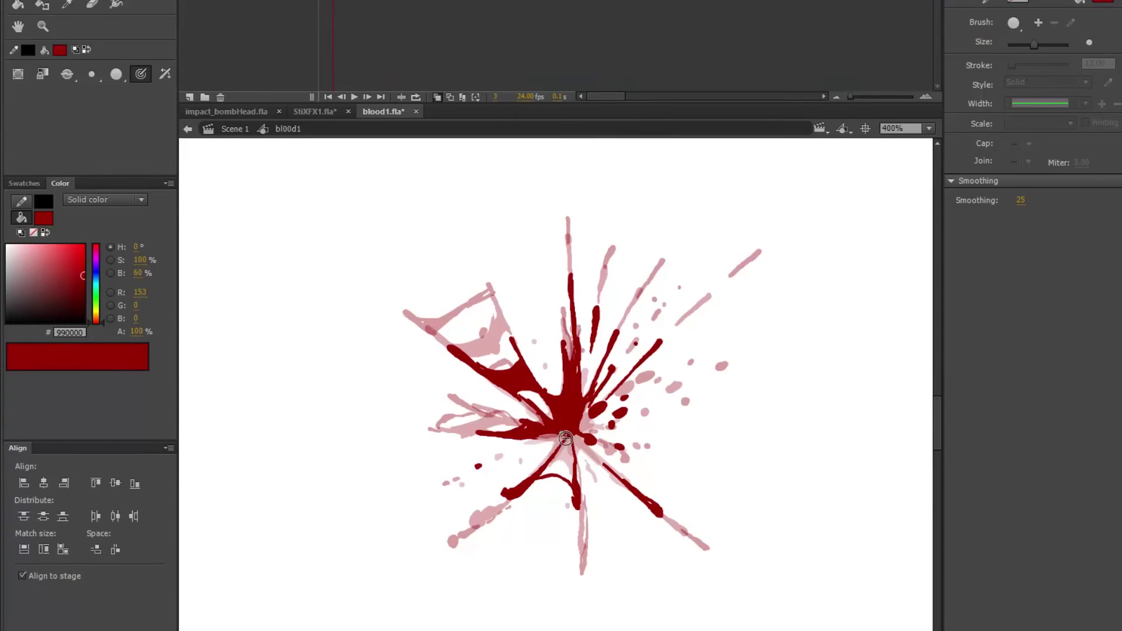
pyautogui.press(',')
pyautogui.press('.')
pyautogui.press('.')
# - Outline the stretched web between the lower-left and downward streaks on frame 4 and fill it with red
pyautogui.moveTo(503, 508)
pyautogui.mouseDown()
pyautogui.moveTo(564, 516)
pyautogui.moveTo(583, 547)
pyautogui.mouseUp()
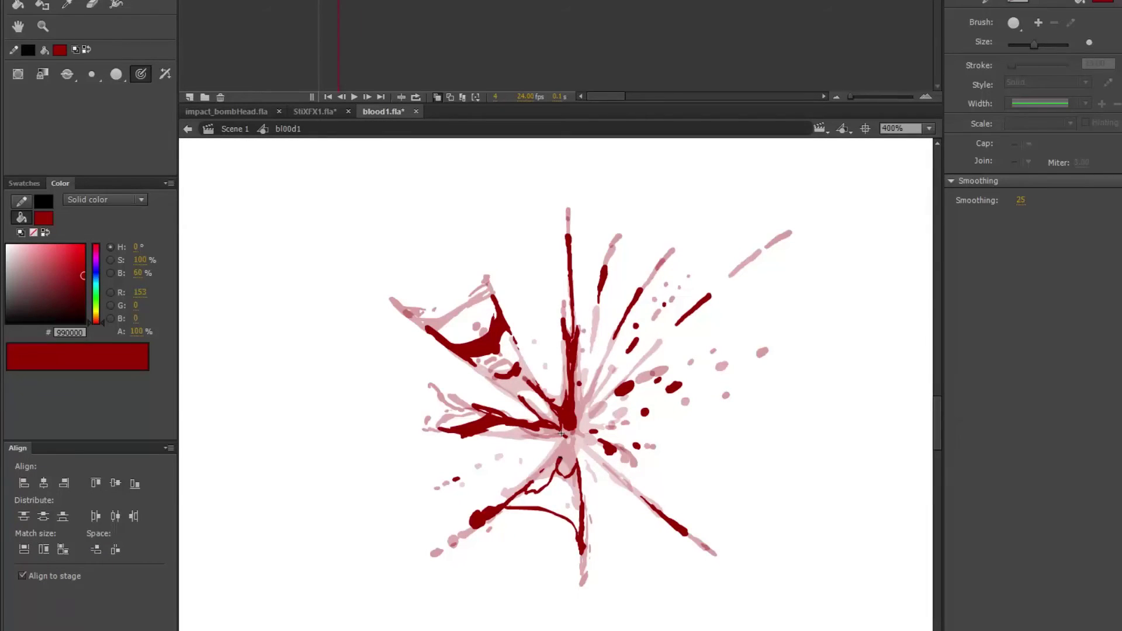
pyautogui.press('k')
pyautogui.click(576, 488)
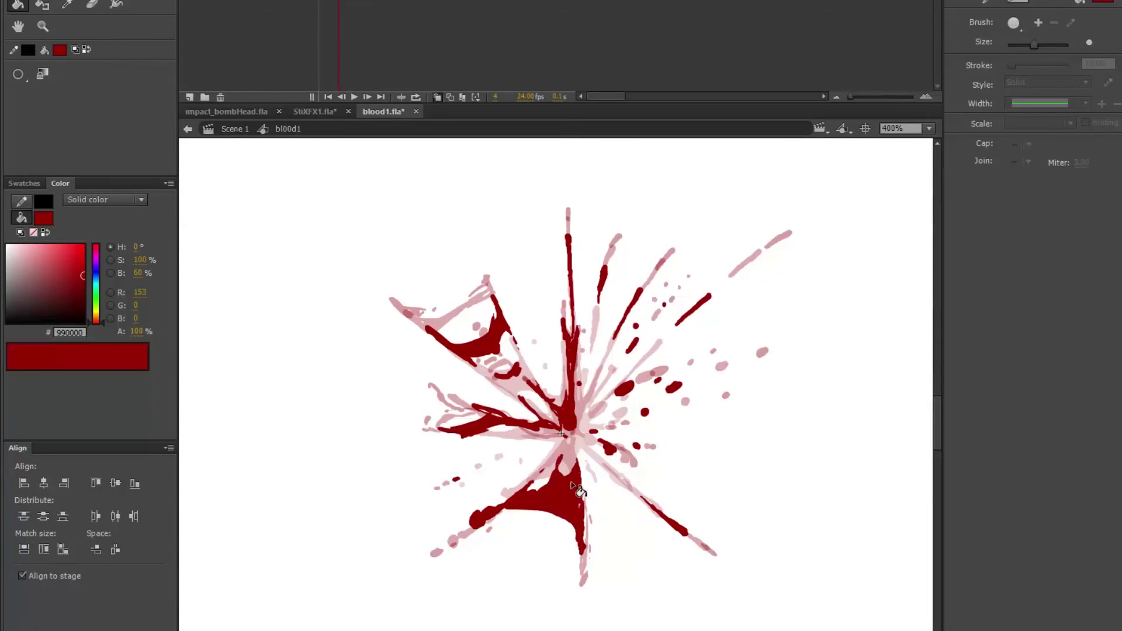
pyautogui.press('b')
# - Outline the receding web between the lower-left and downward streaks on frame 5 and fill it with red
pyautogui.press('.')
pyautogui.moveTo(484, 530)
pyautogui.mouseDown()
pyautogui.moveTo(506, 526)
pyautogui.moveTo(579, 563)
pyautogui.mouseUp()
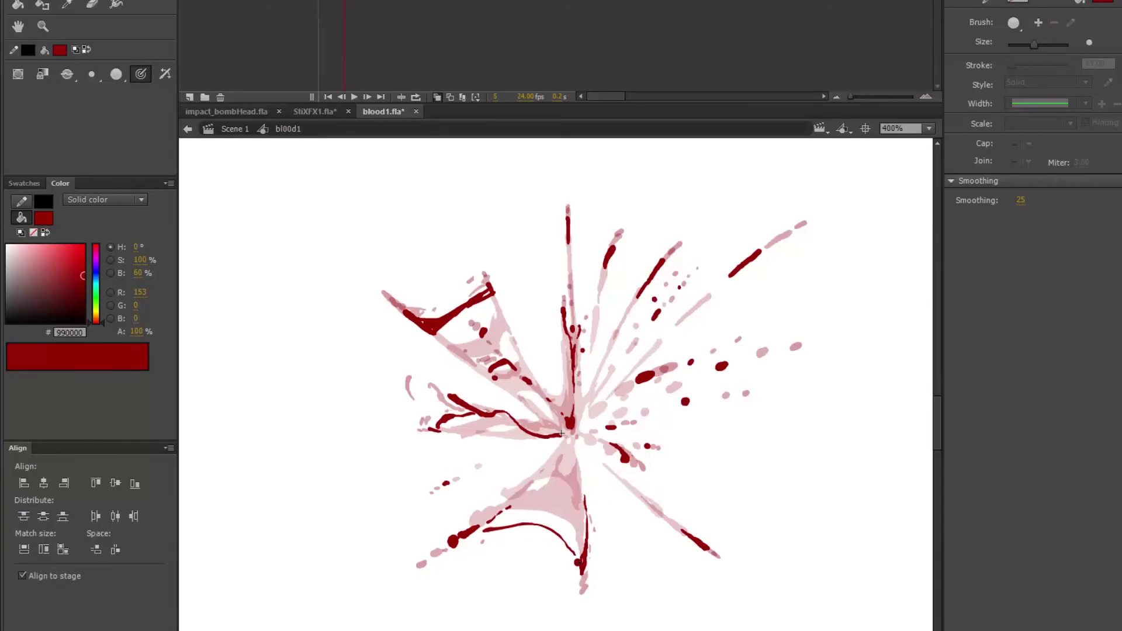
pyautogui.moveTo(482, 527); pyautogui.dragTo(538, 519)
pyautogui.press('k')
pyautogui.click(561, 528)
pyautogui.press('b')
# - Paint a small droplet breaking off the top of the lower web and moving downward on frame 6 and the following frames
pyautogui.press('.')
pyautogui.press(',')
pyautogui.press('.')
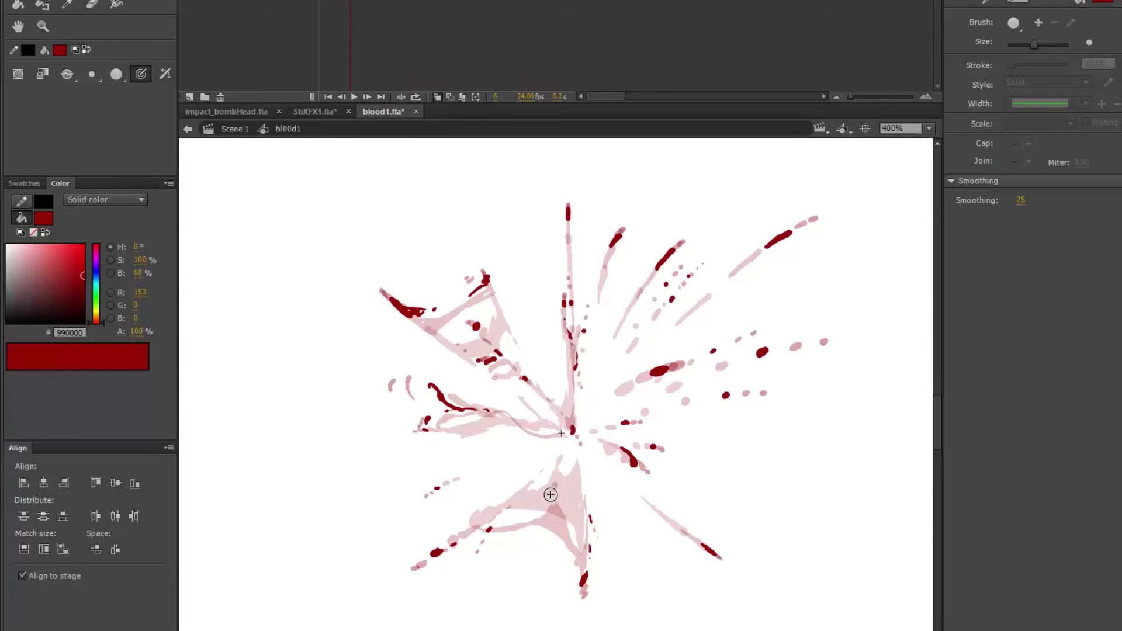
pyautogui.press('.')
pyautogui.press('.')
pyautogui.press('.')
pyautogui.press(',')
pyautogui.press(',')
pyautogui.press(',')
pyautogui.press(',')
pyautogui.press(',')
# - Paint the torn arc of the lower web between the lower-left and downward streaks on frame 6
pyautogui.press('.')
pyautogui.press('.')
pyautogui.moveTo(469, 543)
pyautogui.mouseDown()
pyautogui.moveTo(529, 530)
pyautogui.moveTo(563, 545)
pyautogui.moveTo(559, 526)
pyautogui.moveTo(579, 567)
pyautogui.mouseUp()
pyautogui.press('.')
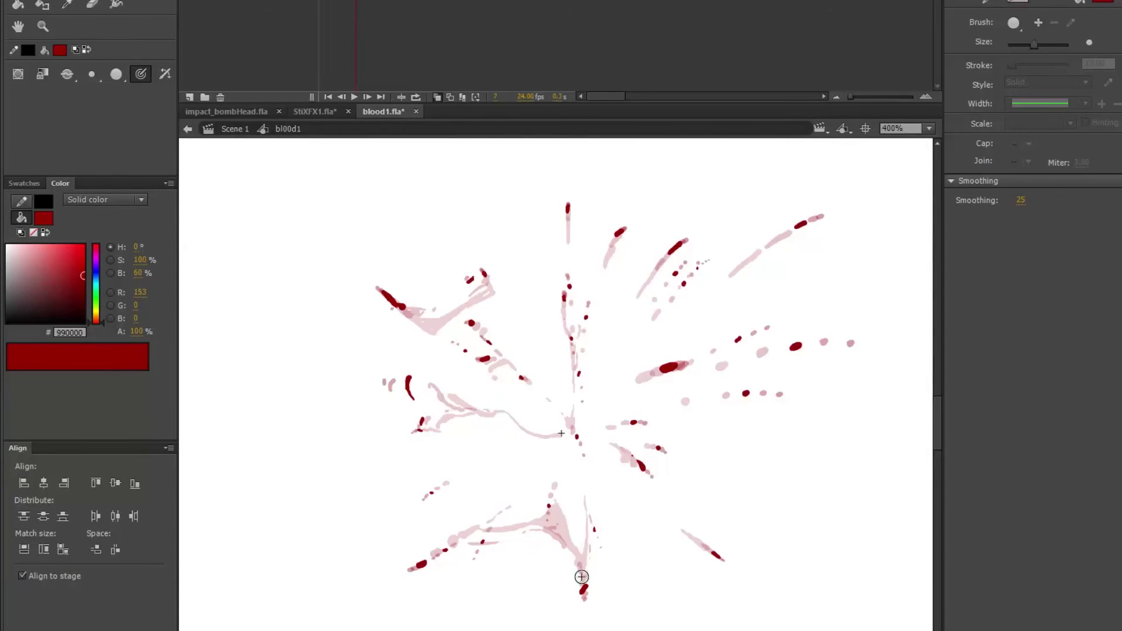
# - Paint the web remnant on the downward streak as a shrinking droplet from frame 7 onward
pyautogui.press('.')
pyautogui.press('.')
pyautogui.press('.')
pyautogui.press(',')
pyautogui.press(',')
pyautogui.press(',')
pyautogui.press(',')
pyautogui.press(',')
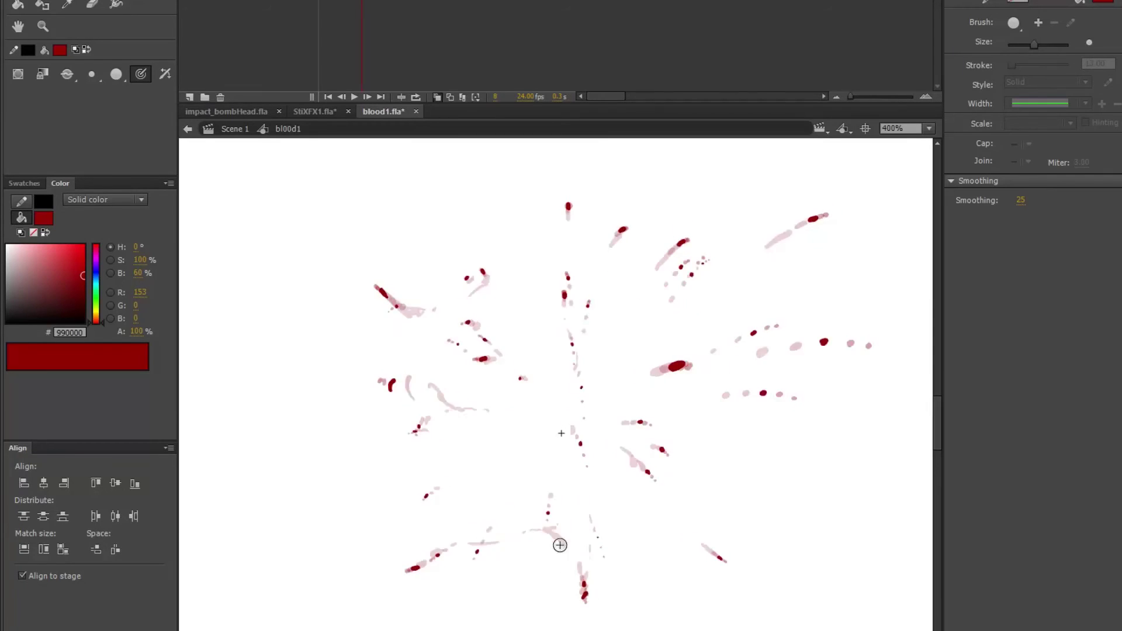
# - Paint two curved fragments of the lower web's middle on frame 7 and shrink them over the following frames
pyautogui.press('.')
pyautogui.press('.')
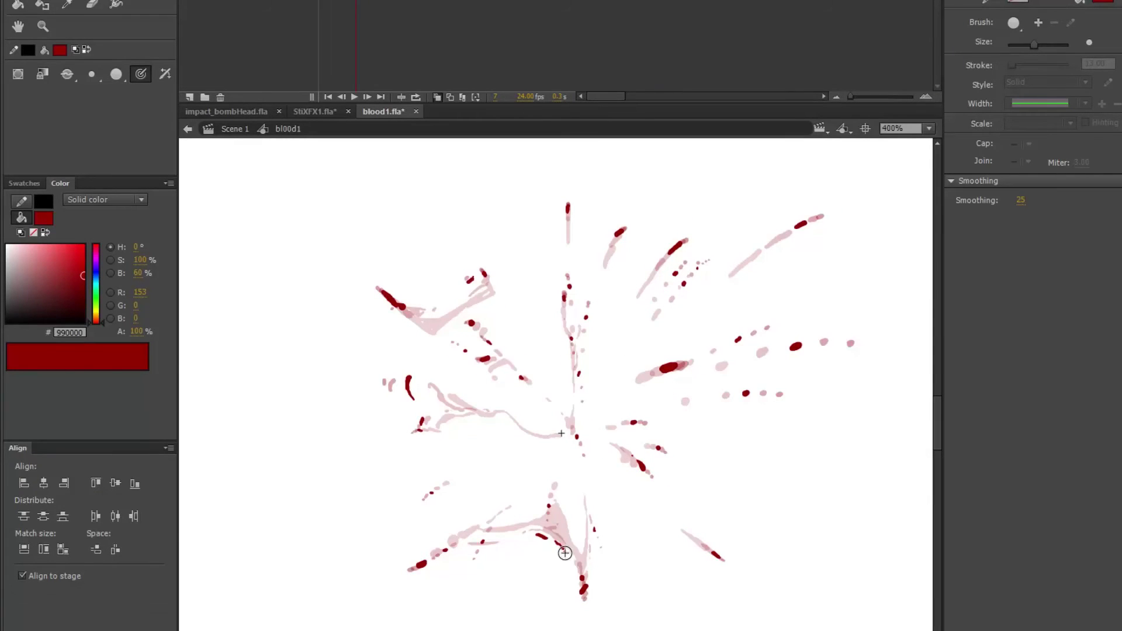
pyautogui.press('.')
pyautogui.press('.')
pyautogui.press('.')
pyautogui.press(',')
pyautogui.press(',')
pyautogui.press(',')
pyautogui.press('.')
pyautogui.press('.')
pyautogui.press('.')
pyautogui.press('.')
# - Paint a web fragment beneath the lower-left streak on frame 7 and shrink it outward over the following frames
pyautogui.press(',')
pyautogui.press(',')
pyautogui.press(',')
pyautogui.press(',')
pyautogui.press('.')
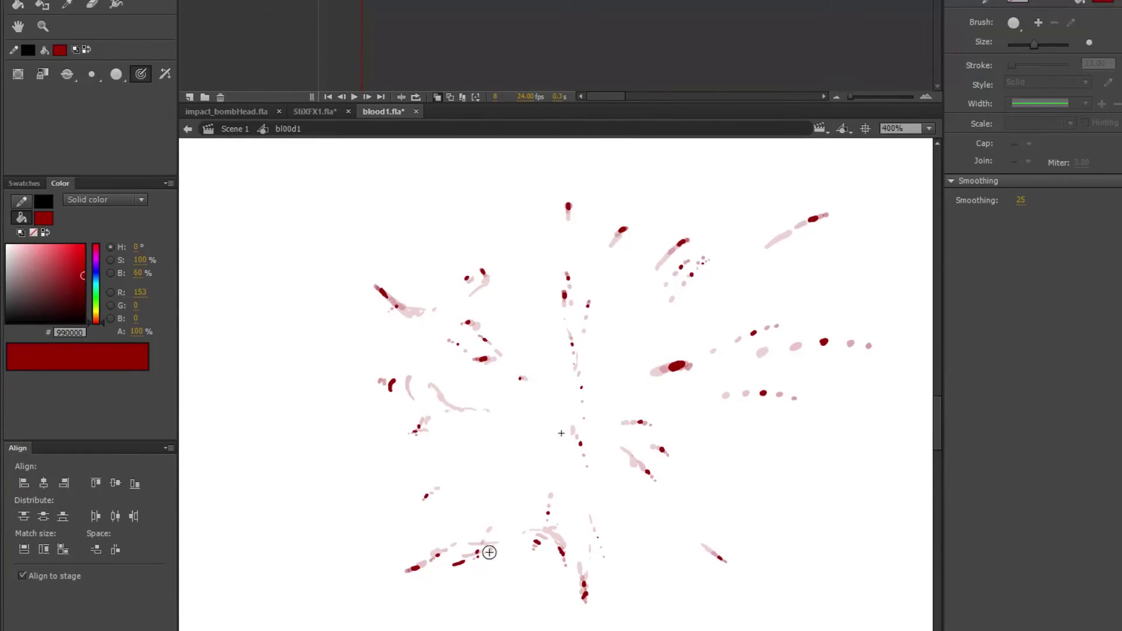
pyautogui.press('.')
# - Paint a small droplet inside the lower web beside the downward streak on frame 5 and move it downward over the following frames
pyautogui.press(',')
pyautogui.press(',')
pyautogui.press(',')
pyautogui.press(',')
pyautogui.press(',')
pyautogui.press(',')
pyautogui.press('.')
pyautogui.press('.')
pyautogui.press(',')
pyautogui.press('.')
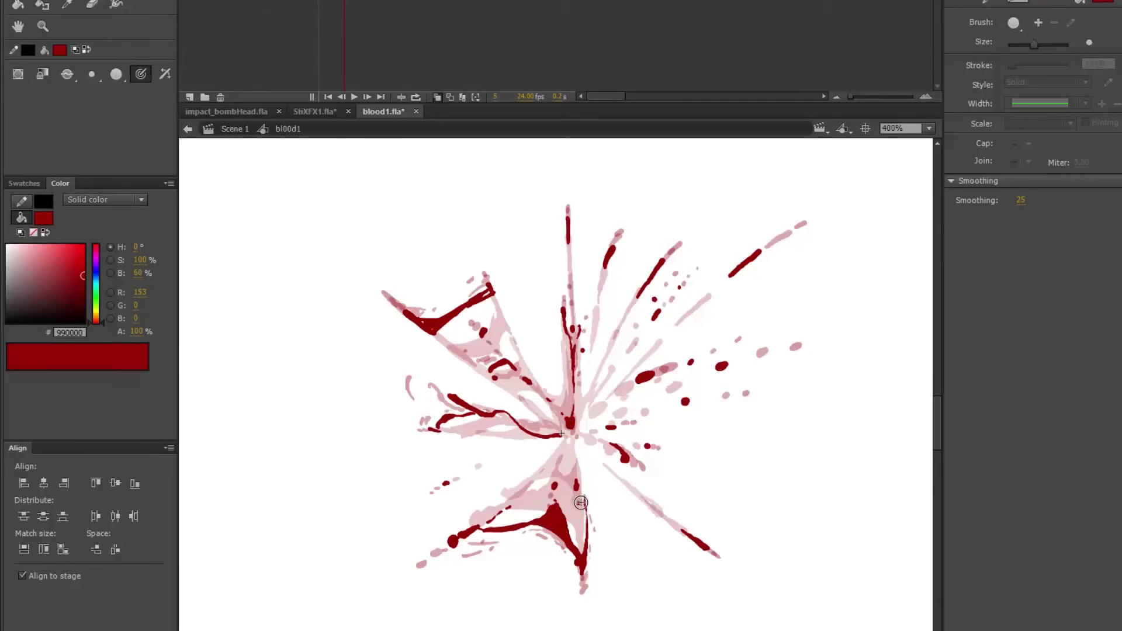
pyautogui.press('.')
pyautogui.press('.')
pyautogui.press('.')
pyautogui.press('.')
pyautogui.press('.')
# - Paint a second droplet in the middle of the lower web on frame 5 and move it downward through the following frames
pyautogui.press(',')
pyautogui.press(',')
pyautogui.press(',')
pyautogui.press(',')
pyautogui.press(',')
pyautogui.press('.')
pyautogui.press('.')
pyautogui.press('.')
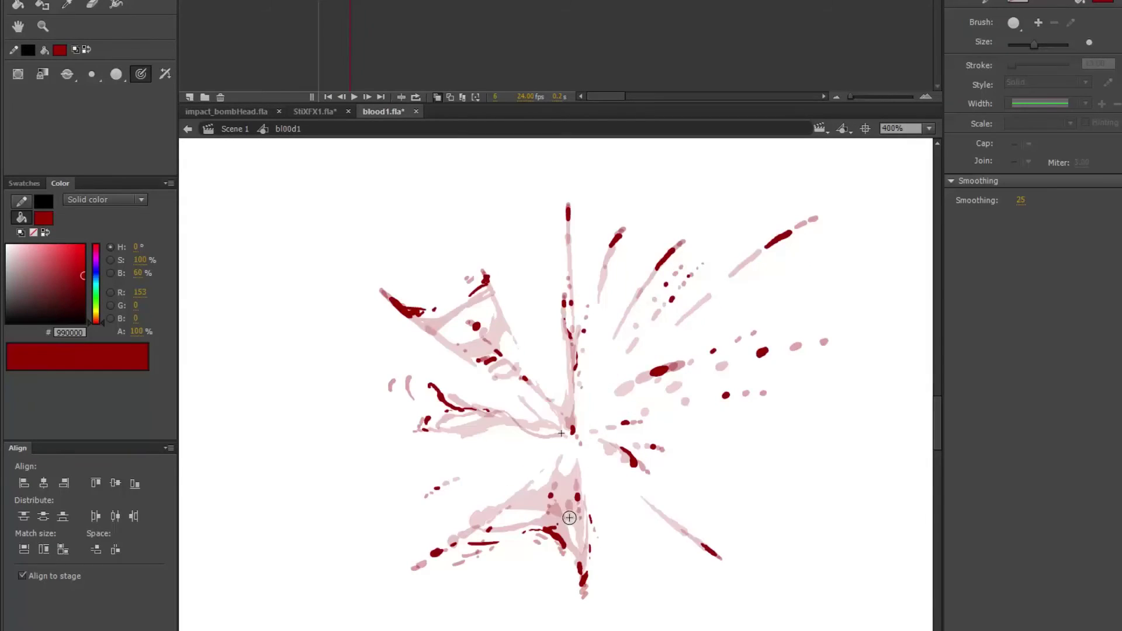
pyautogui.press(',')
pyautogui.press(',')
pyautogui.press(',')
pyautogui.press(',')
pyautogui.press(',')
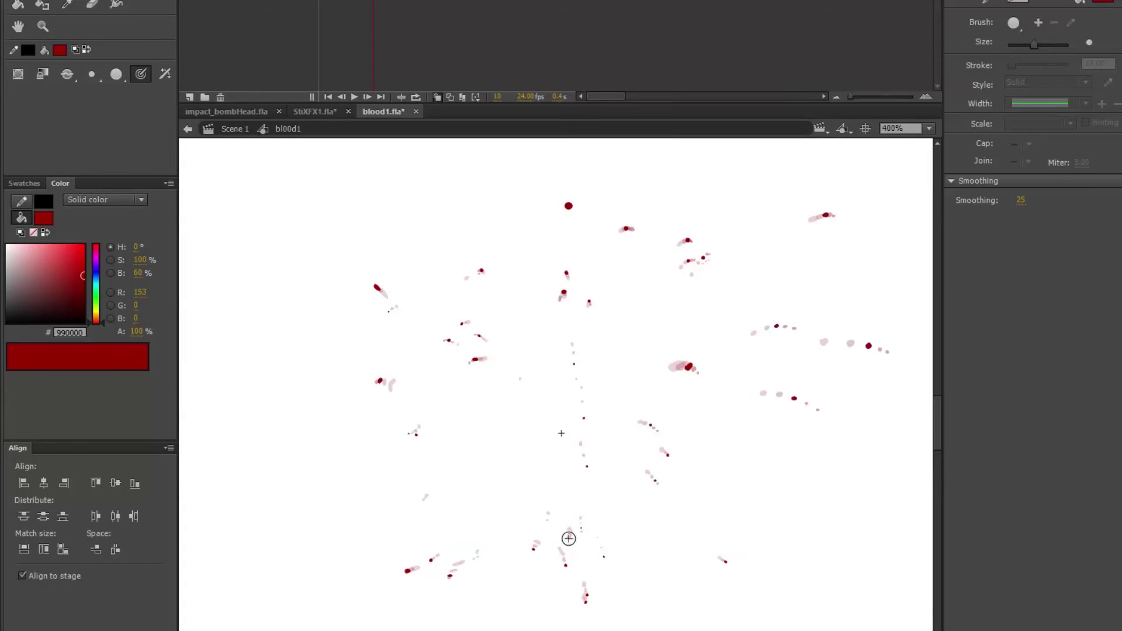
# - Paint and fill a curved web joining the left streak to the lower web on frame 4
pyautogui.press(',')
pyautogui.press('.')
pyautogui.press(',')
pyautogui.press('.')
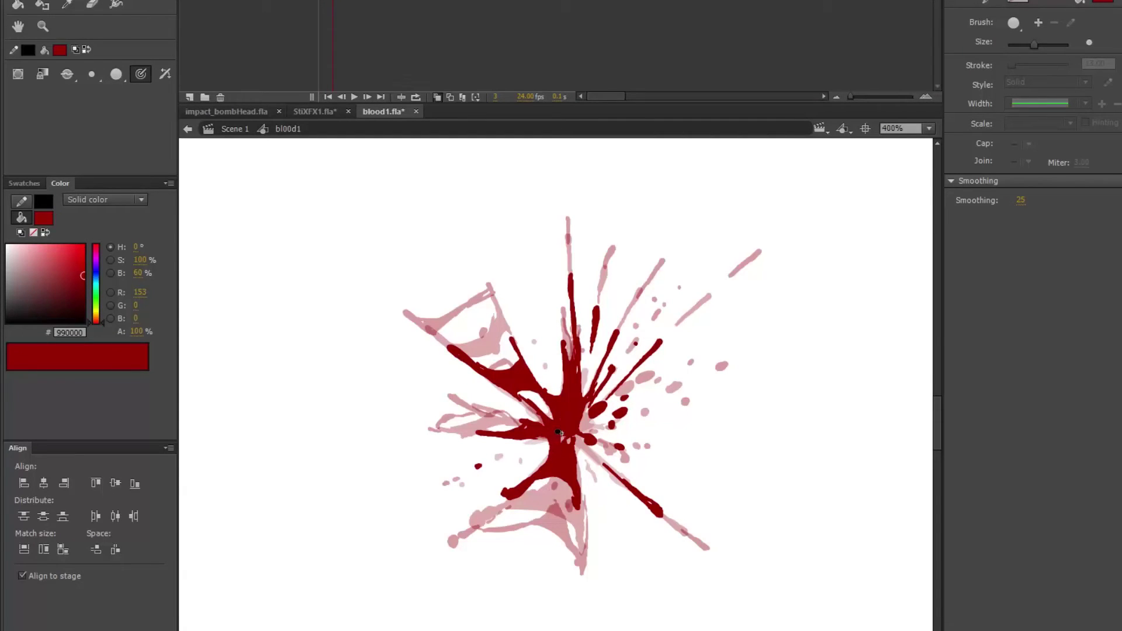
pyautogui.press('.')
pyautogui.press(',')
pyautogui.press('.')
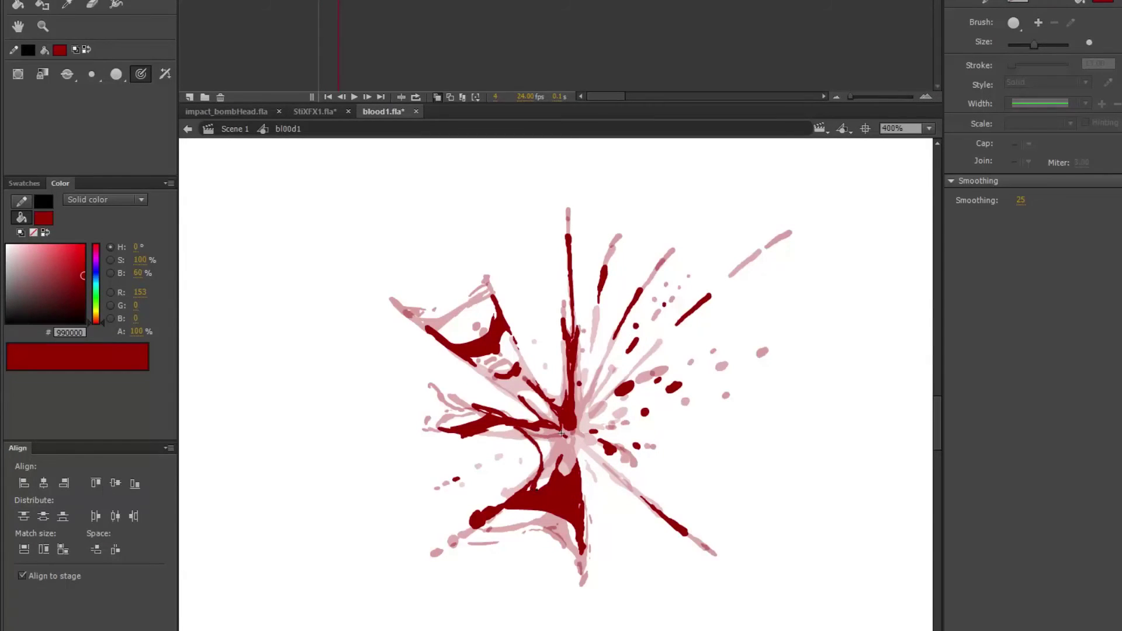
pyautogui.moveTo(548, 431); pyautogui.dragTo(539, 430)
pyautogui.press('k')
pyautogui.click(543, 445)
pyautogui.press('b')
# - Paint the web as a thin stretched strand from the left streak down to the lower web on frame 5
pyautogui.press('.')
pyautogui.moveTo(552, 436)
pyautogui.mouseDown()
pyautogui.moveTo(526, 445)
pyautogui.moveTo(540, 517)
pyautogui.mouseUp()
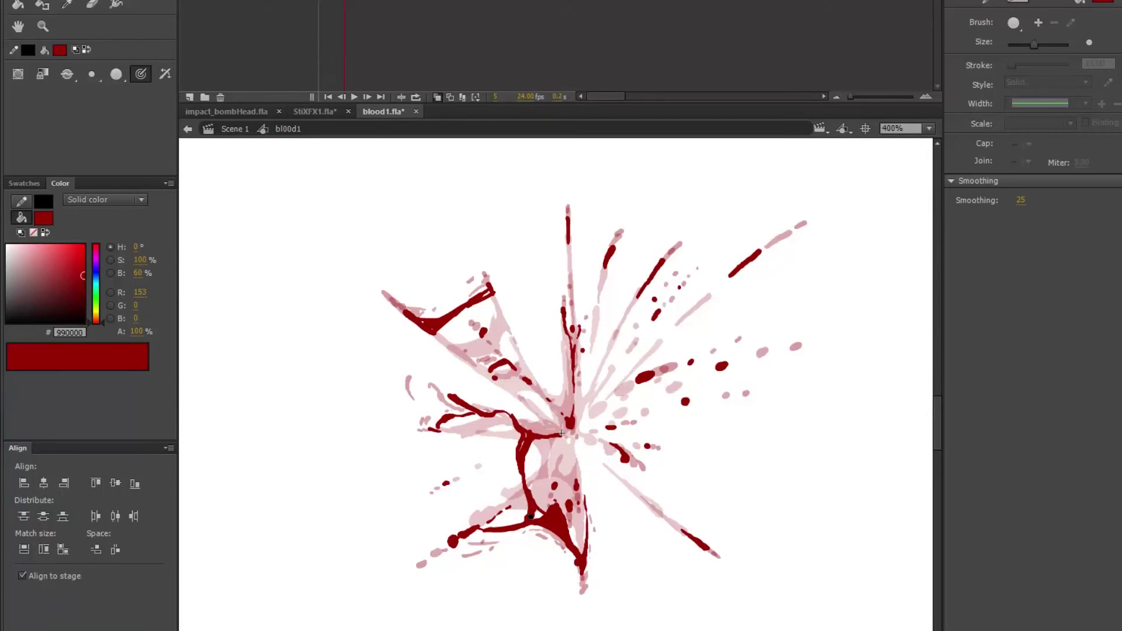
pyautogui.press(',')
pyautogui.press('.')
# - Paint a torn arc of the strand below the left streak on frame 6 and shrink it outward over the following frames
pyautogui.press('.')
pyautogui.press(',')
pyautogui.press('.')
pyautogui.press(',')
pyautogui.press('.')
pyautogui.moveTo(494, 436); pyautogui.dragTo(506, 472)
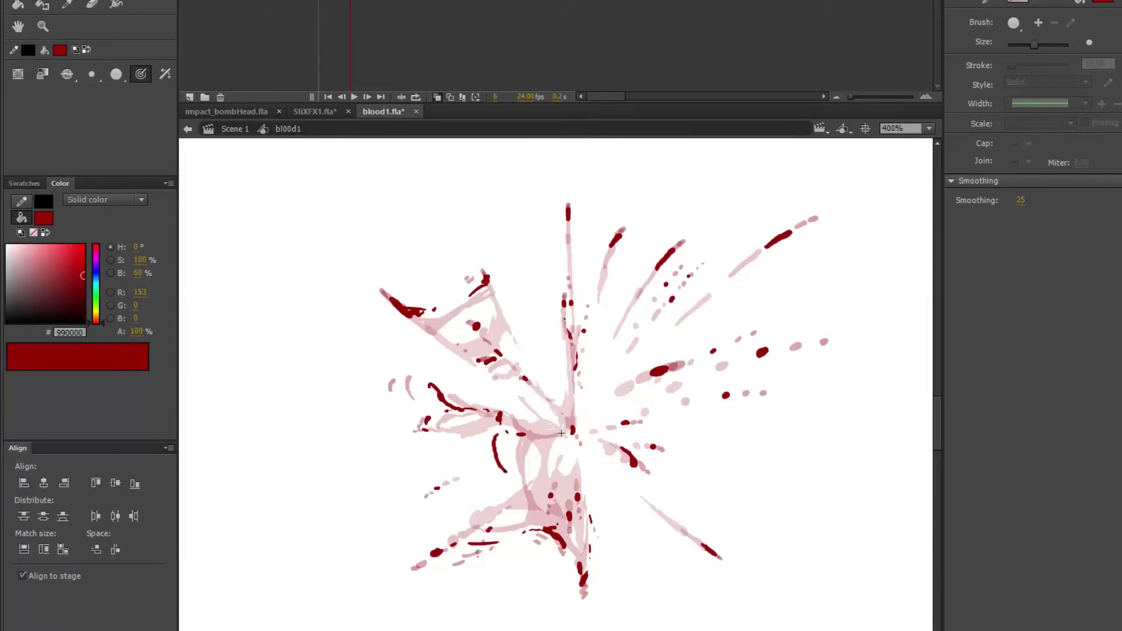
pyautogui.press('.')
pyautogui.press('.')
pyautogui.press('.')
pyautogui.press('.')
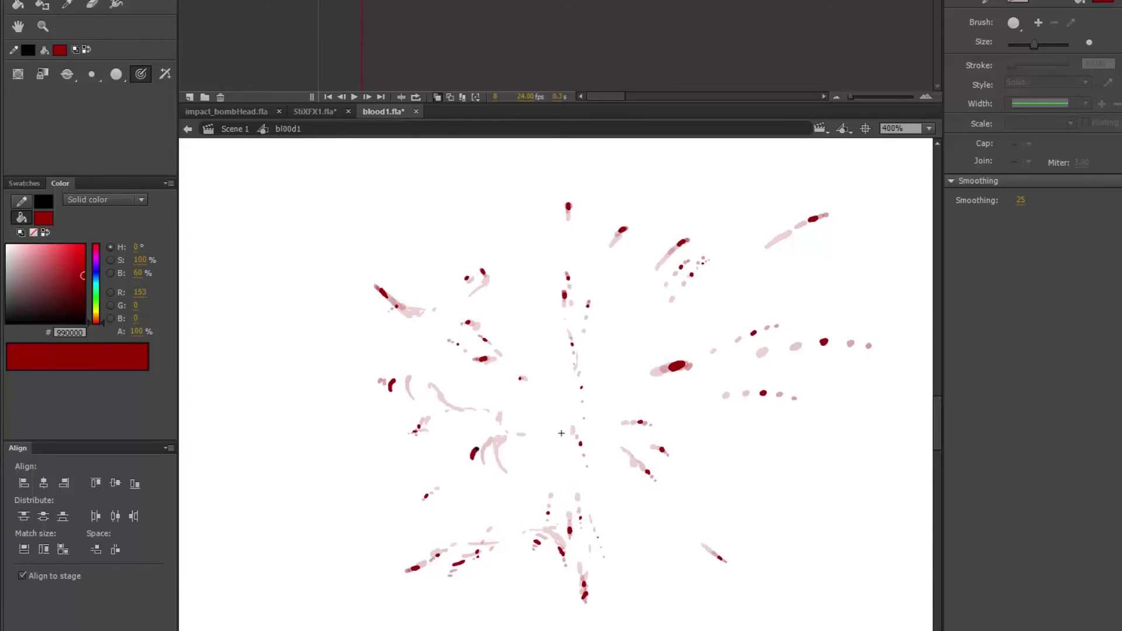
# - Paint the strand's remnant on the left streak as a small droplet on frame 7
pyautogui.press(',')
pyautogui.press(',')
pyautogui.press(',')
pyautogui.press(',')
pyautogui.press(',')
pyautogui.press(',')
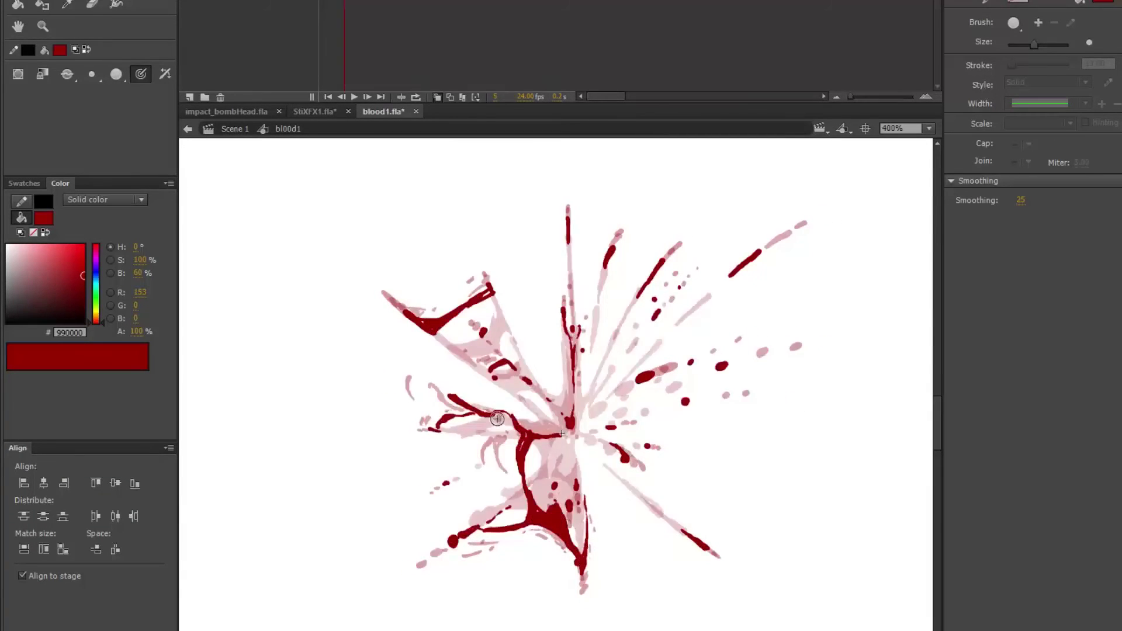
pyautogui.press('.')
pyautogui.press('.')
pyautogui.press('.')
pyautogui.press('.')
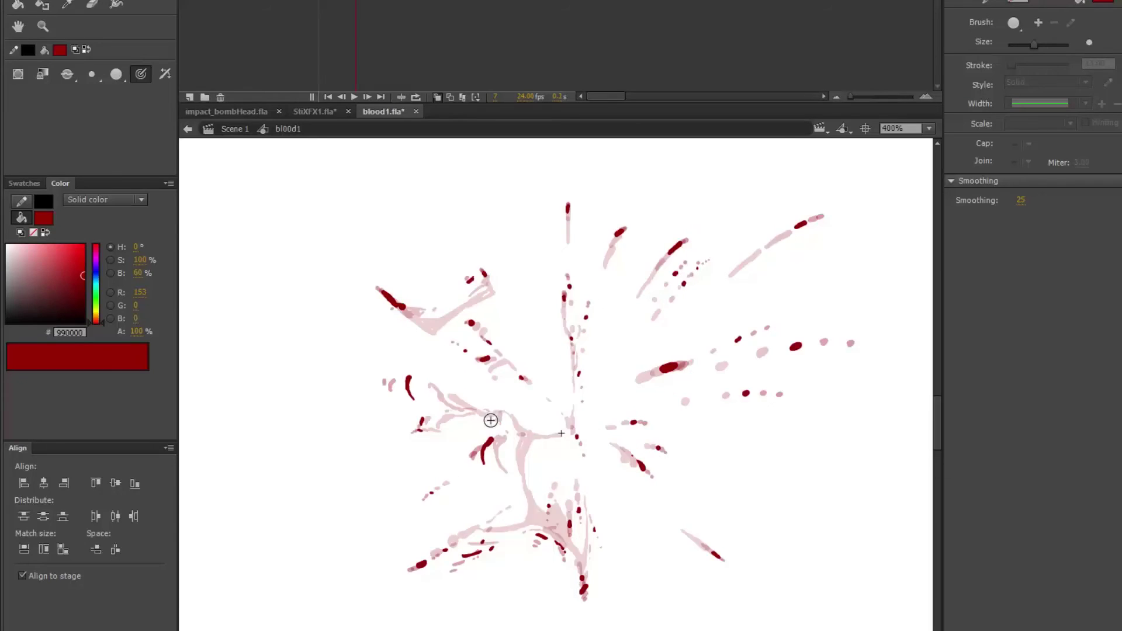
# - Paint the strand's lower end as torn fragments beside the lower web on frame 6 and shrink them over the following frames
pyautogui.press(',')
pyautogui.press(',')
pyautogui.press(',')
pyautogui.press(',')
pyautogui.press('.')
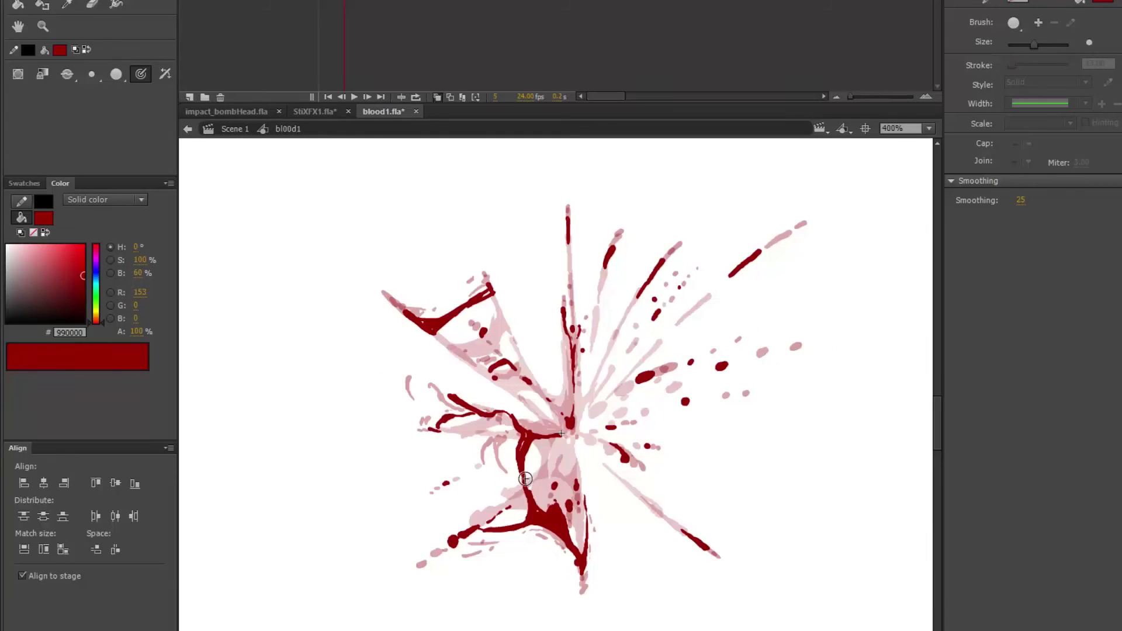
pyautogui.press('.')
pyautogui.press(',')
pyautogui.press('.')
pyautogui.press('.')
pyautogui.press('.')
pyautogui.press('.')
pyautogui.press('.')
pyautogui.press(',')
pyautogui.press(',')
pyautogui.press(',')
pyautogui.press(',')
pyautogui.press(',')
pyautogui.press(',')
# - Paint a droplet above the lower web from frame 5 onward, moving it downward and shrinking it
pyautogui.press('.')
pyautogui.press(',')
pyautogui.press('.')
pyautogui.press('.')
pyautogui.press(',')
pyautogui.press(',')
pyautogui.press('.')
pyautogui.press(',')
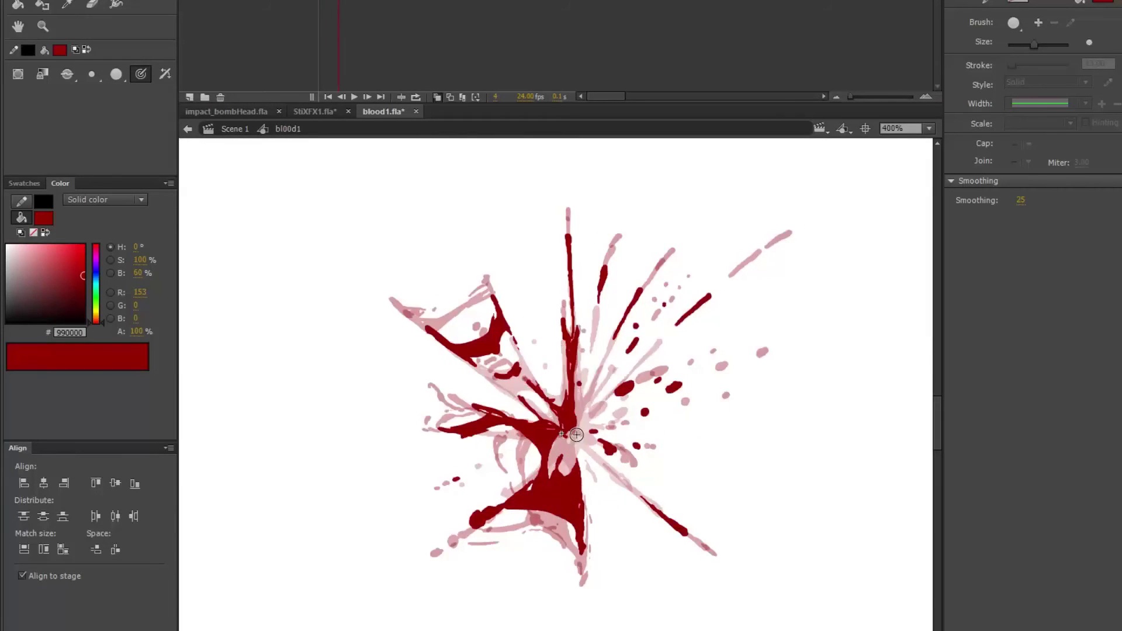
pyautogui.press('.')
pyautogui.press(',')
pyautogui.press('.')
pyautogui.press(',')
pyautogui.press('.')
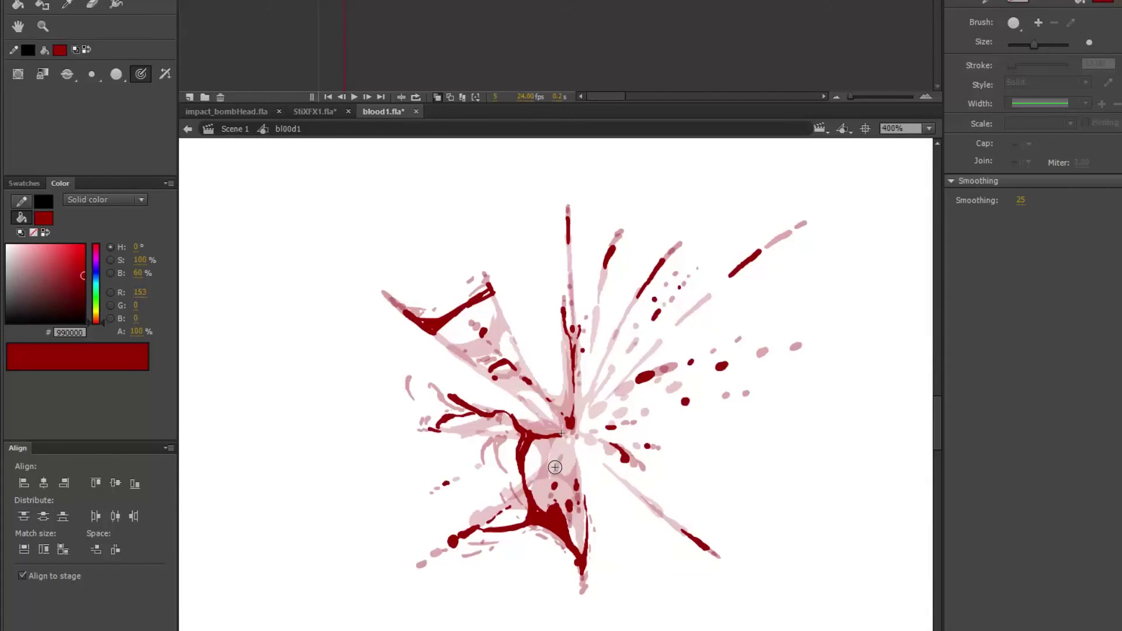
pyautogui.press('.')
pyautogui.press('.')
pyautogui.press('.')
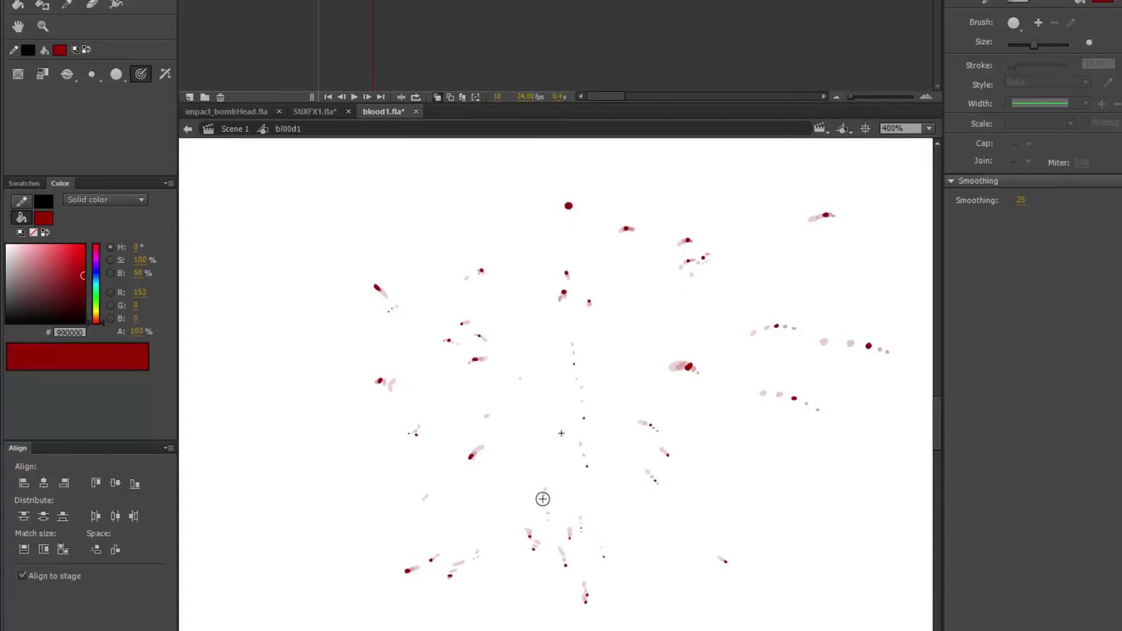
# - Paint a link from the lower-right streak to the splat's centre and a small web toward the downward streak on frame 3
pyautogui.press(',')
pyautogui.press(',')
pyautogui.press(',')
pyautogui.press(',')
pyautogui.press(',')
pyautogui.press(',')
pyautogui.press(',')
pyautogui.press(',')
pyautogui.press('.')
pyautogui.press('.')
pyautogui.press(',')
pyautogui.press(',')
pyautogui.press('.')
pyautogui.press(',')
pyautogui.press('.')
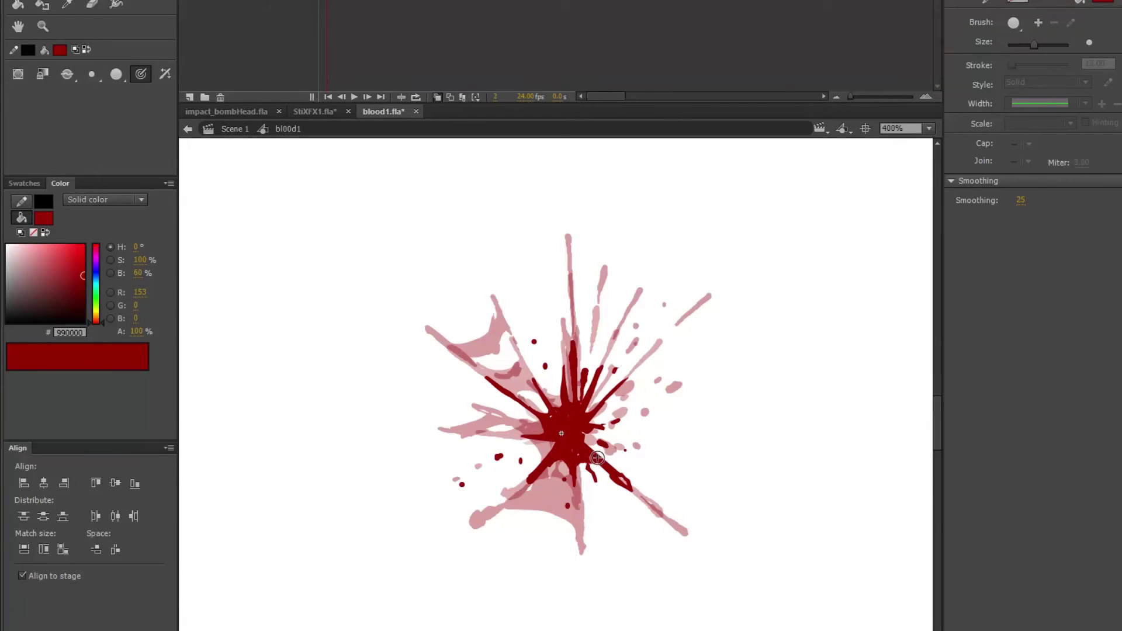
pyautogui.press('.')
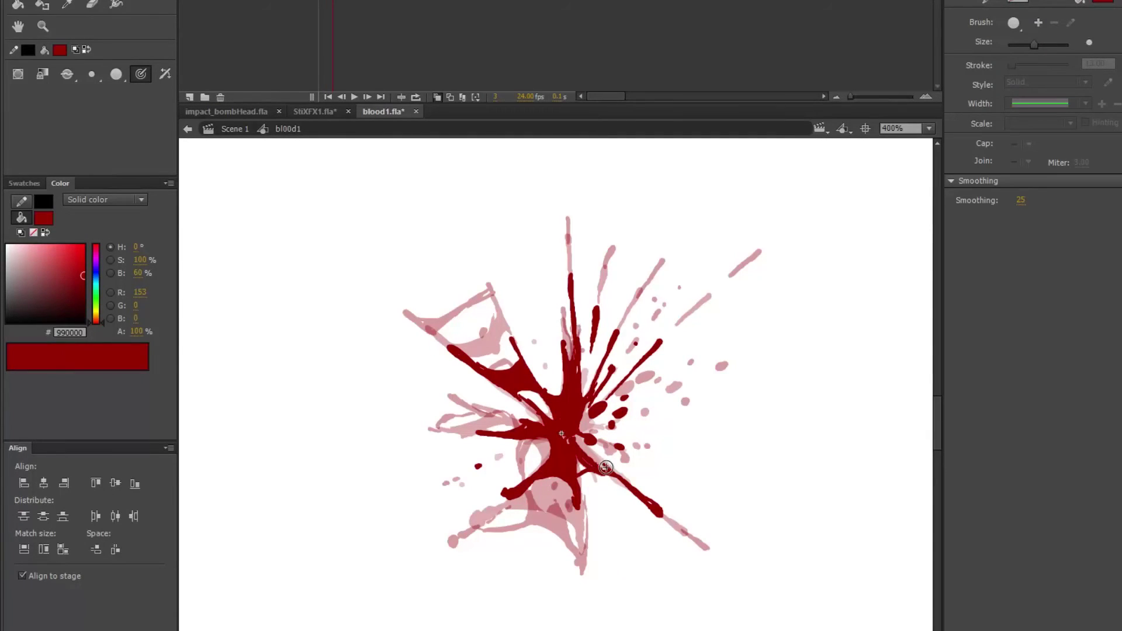
# - Paint thin strands extending the lower-right streak inward toward the splat's centre on frames 4 and 5
pyautogui.press('.')
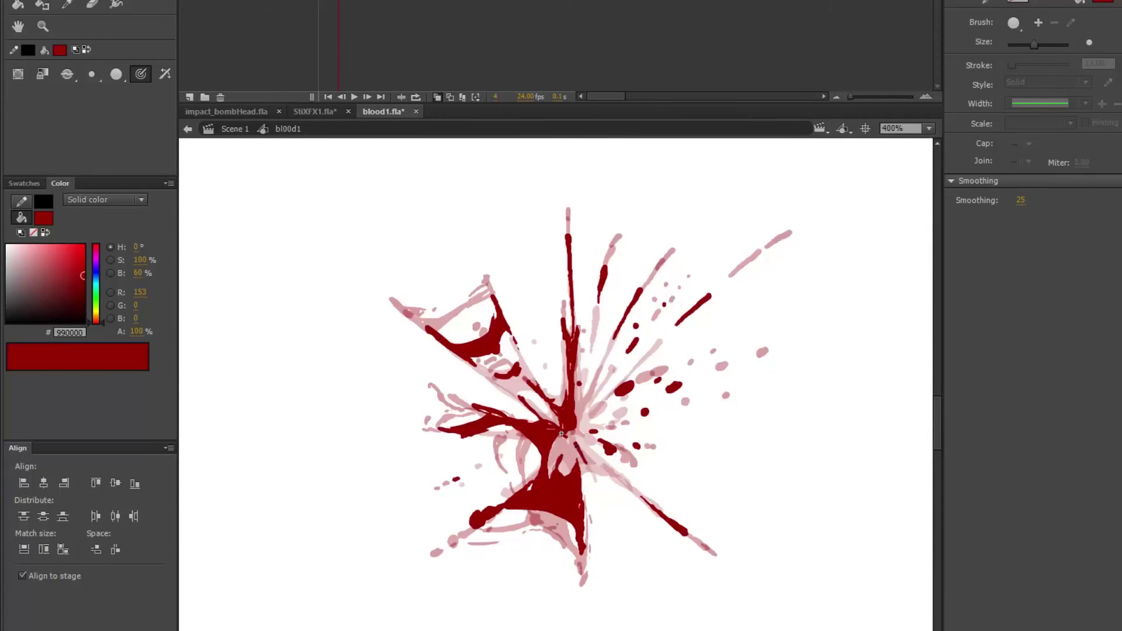
pyautogui.moveTo(643, 500); pyautogui.dragTo(586, 455)
pyautogui.press('.')
pyautogui.press(',')
pyautogui.press('.')
pyautogui.moveTo(614, 486); pyautogui.dragTo(668, 516)
# - Paint the inner remnant of the lower-right streak as a droplet from frame 6 onward, moving it outward and shrinking it
pyautogui.press('.')
pyautogui.press(',')
pyautogui.press('.')
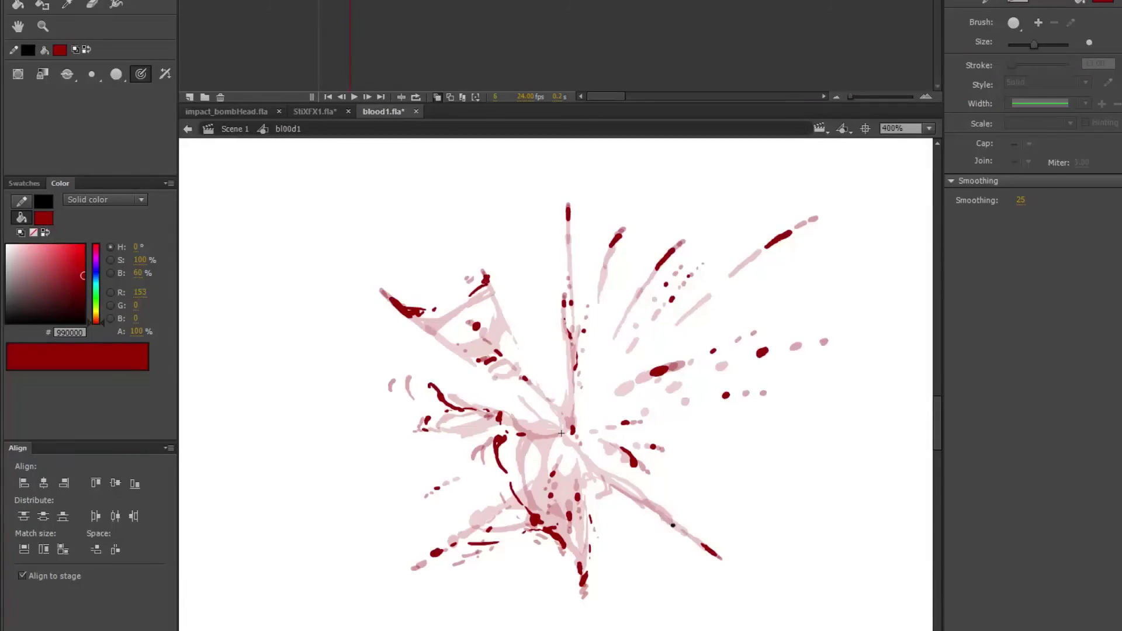
pyautogui.press('.')
pyautogui.press('.')
pyautogui.press('.')
pyautogui.press('.')
pyautogui.press('.')
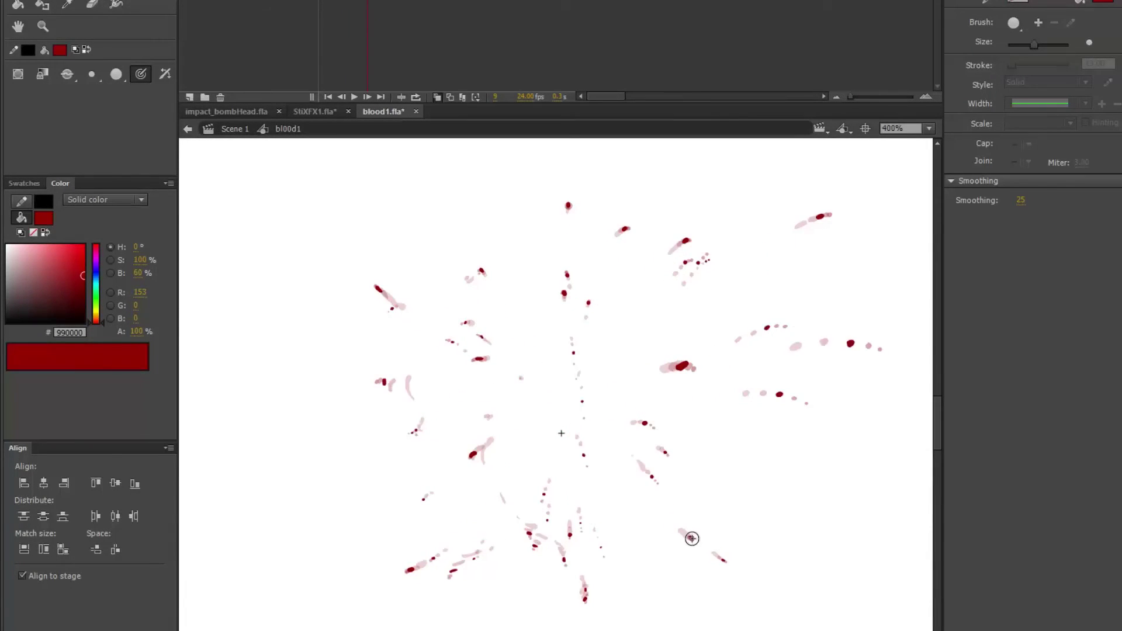
# - Paint a small droplet just below the lower-right streak from frame 6 onward, moving it outward and down
pyautogui.press(',')
pyautogui.press(',')
pyautogui.press(',')
pyautogui.press(',')
pyautogui.press(',')
pyautogui.press(',')
pyautogui.press(',')
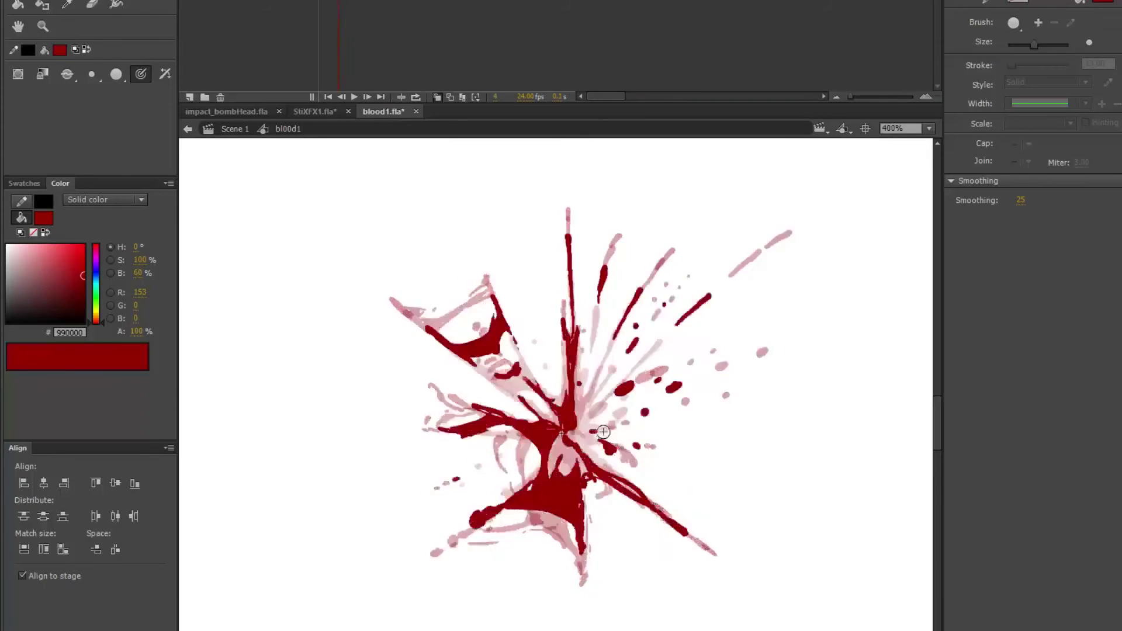
pyautogui.press('.')
pyautogui.press('.')
pyautogui.press('.')
pyautogui.press('.')
pyautogui.press('.')
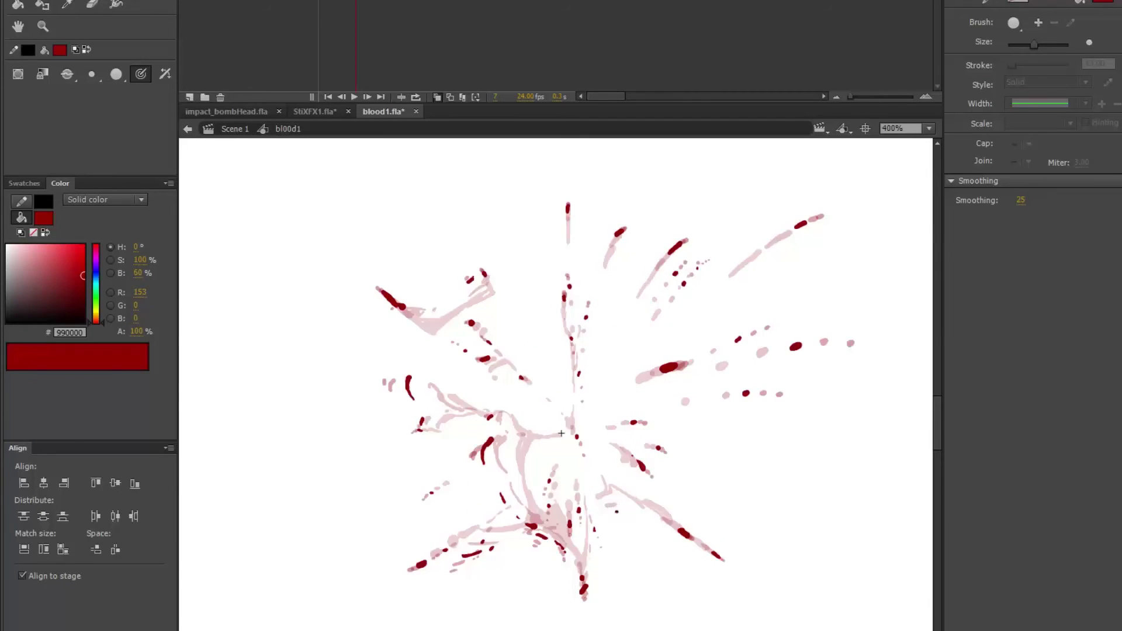
pyautogui.press(',')
pyautogui.press(',')
pyautogui.press(',')
pyautogui.press(',')
pyautogui.press(',')
pyautogui.press(',')
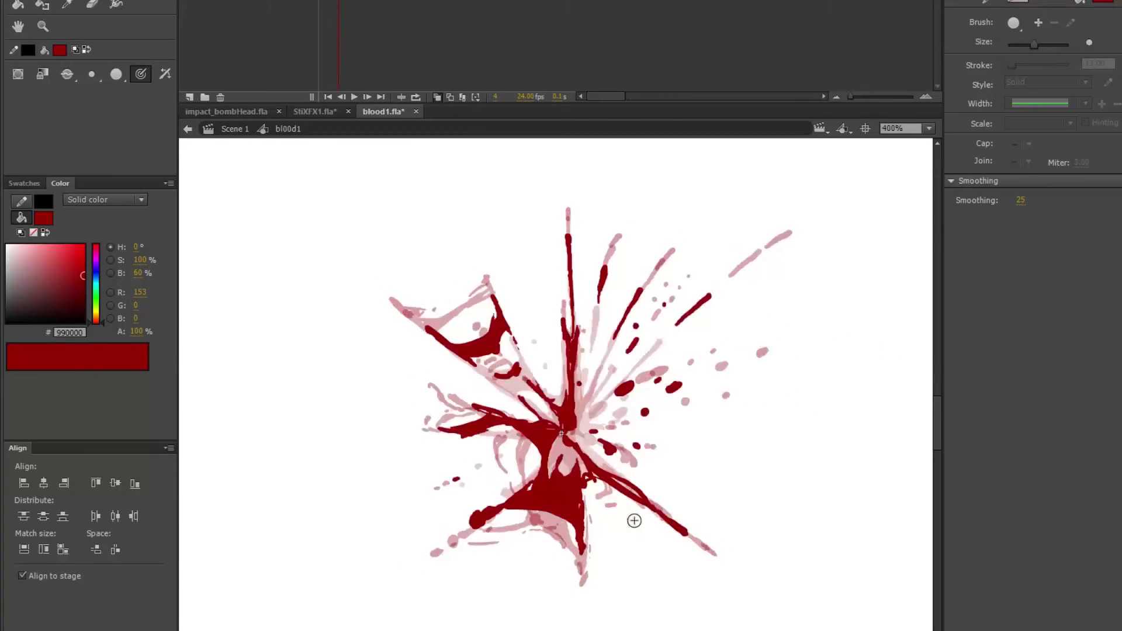
# - Paint blood just right of the splat's centre on frame 3, joining it toward the lower-right streak
pyautogui.press(',')
pyautogui.press(',')
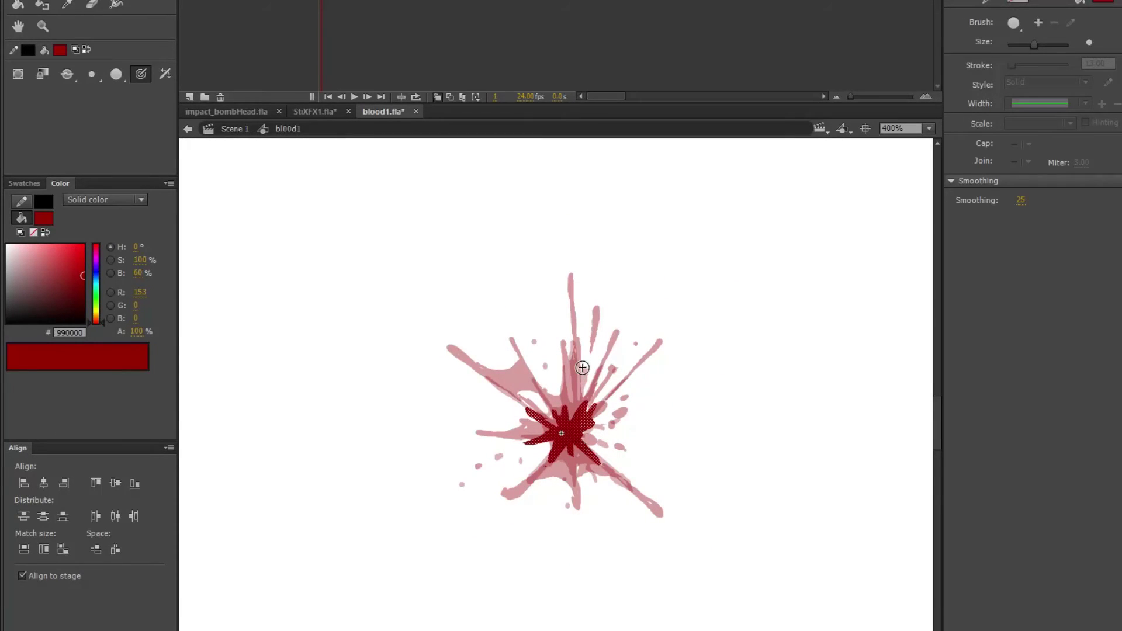
pyautogui.press('.')
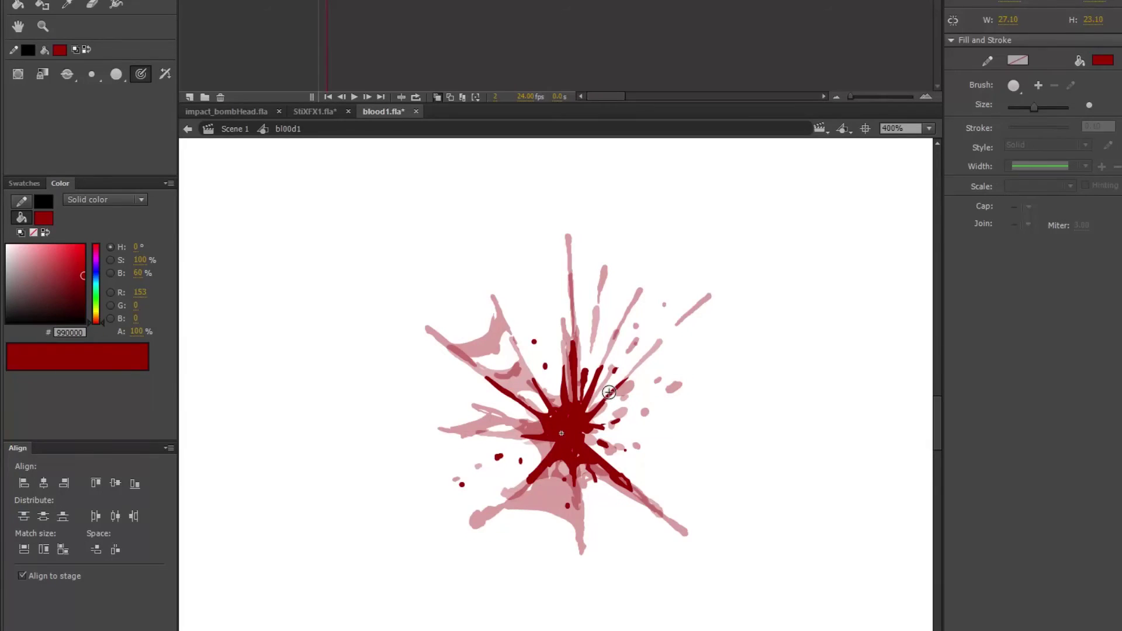
pyautogui.press('.')
pyautogui.press('.')
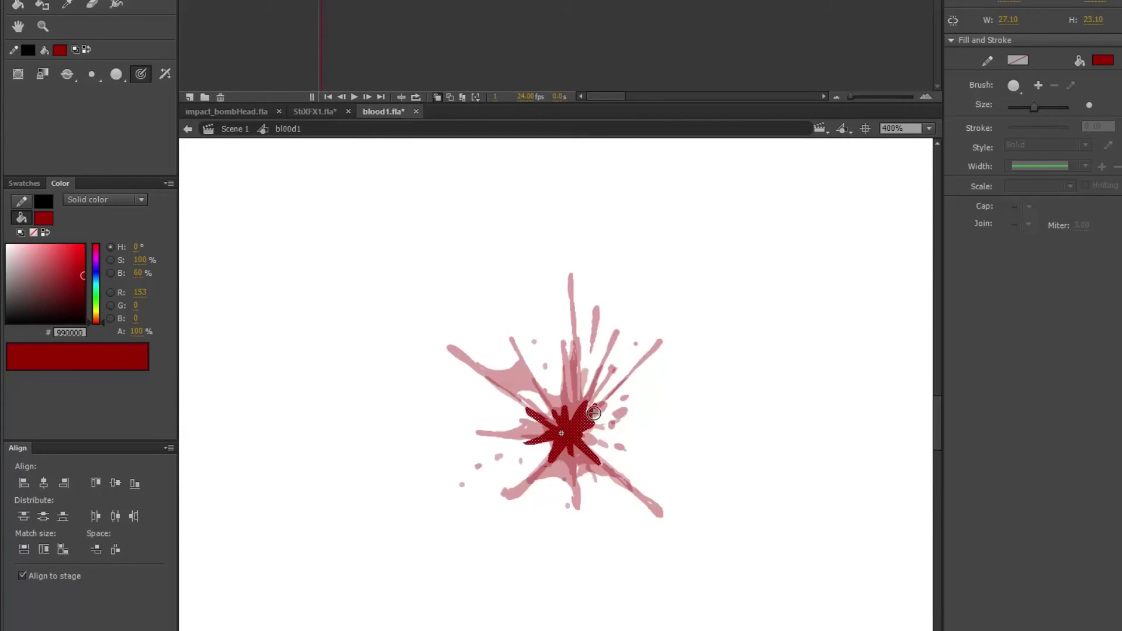
pyautogui.press('.')
pyautogui.press('.')
pyautogui.moveTo(585, 436); pyautogui.dragTo(596, 464)
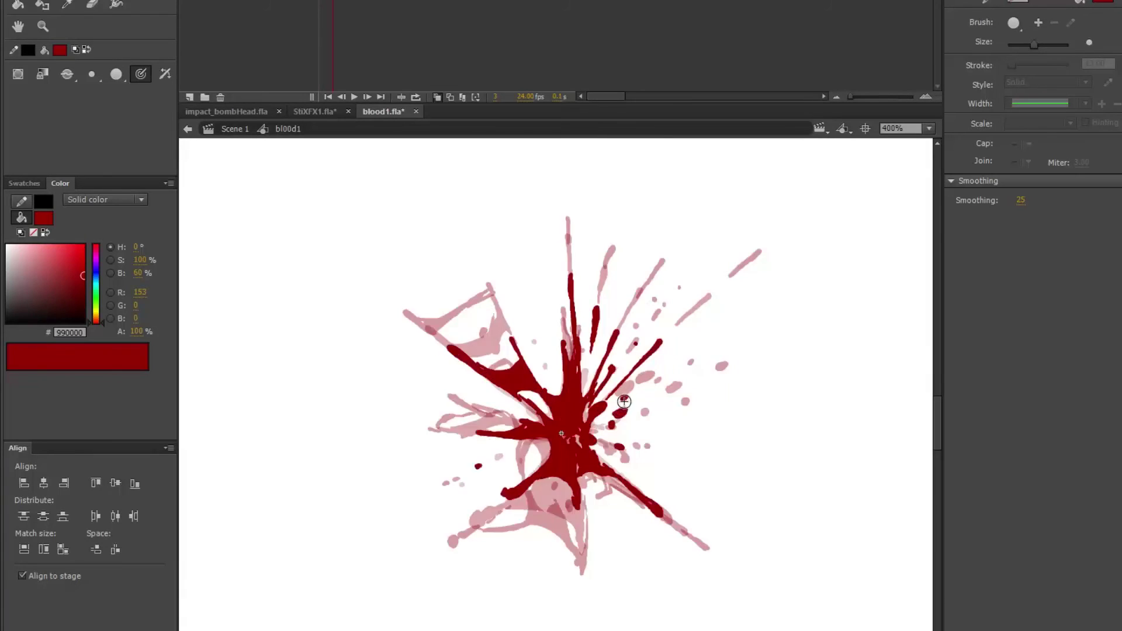
# - Paint a strand right of the centre on frame 4, linking the lower-right streak to the large droplet above it
pyautogui.press('.')
pyautogui.moveTo(601, 470)
pyautogui.mouseDown()
pyautogui.moveTo(581, 453)
pyautogui.moveTo(599, 450)
pyautogui.mouseUp()
pyautogui.press('.')
pyautogui.press(',')
# - Paint the right-hand strand as broken, thinning pieces on frame 5, from the upper elongated droplet toward the lower-right streak
pyautogui.press('.')
pyautogui.moveTo(641, 379)
pyautogui.mouseDown()
pyautogui.moveTo(623, 425)
pyautogui.moveTo(627, 441)
pyautogui.moveTo(622, 421)
pyautogui.moveTo(630, 450)
pyautogui.moveTo(628, 469)
pyautogui.moveTo(618, 467)
pyautogui.moveTo(638, 497)
pyautogui.mouseUp()
pyautogui.click(622, 420)
pyautogui.press(',')
pyautogui.press('.')
pyautogui.press(',')
pyautogui.press('.')
pyautogui.press(',')
pyautogui.press('.')
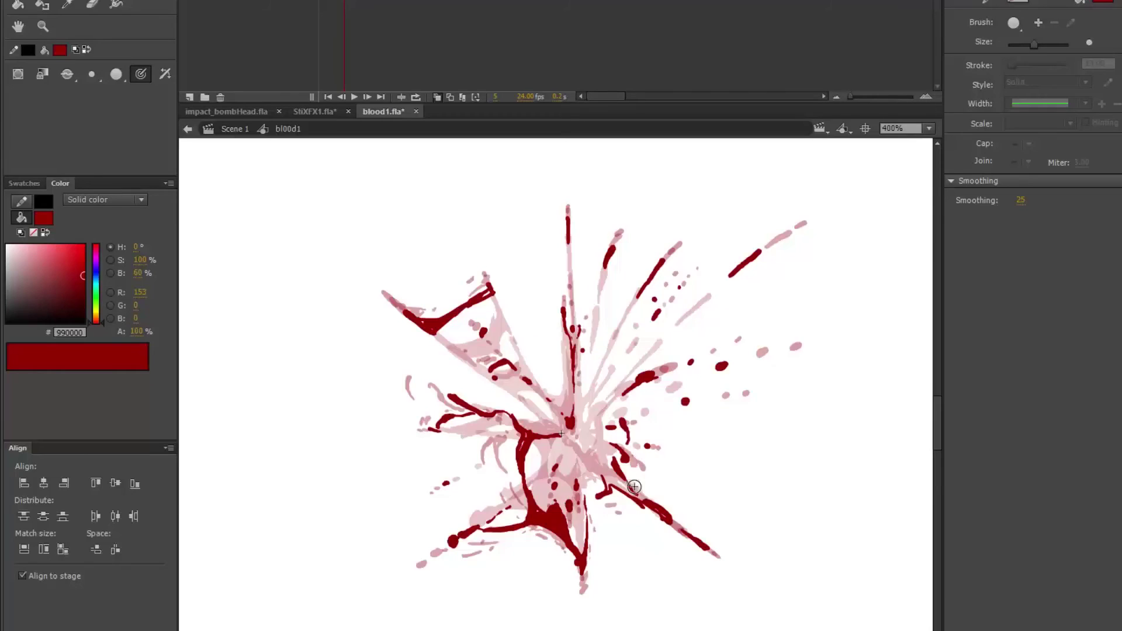
# - Paint the right-hand strand's remnants as droplets from frame 6 onward, moving them outward and shrinking them
pyautogui.press('.')
pyautogui.press('.')
pyautogui.press('.')
pyautogui.press('.')
pyautogui.press(',')
pyautogui.press(',')
pyautogui.press(',')
pyautogui.press(',')
pyautogui.press(',')
pyautogui.press('.')
pyautogui.press('.')
pyautogui.press('.')
pyautogui.press('.')
# - Paint the start of a web between the upward streak and the upper-right streak on frame 3
pyautogui.press(',')
pyautogui.press(',')
pyautogui.press(',')
pyautogui.press(',')
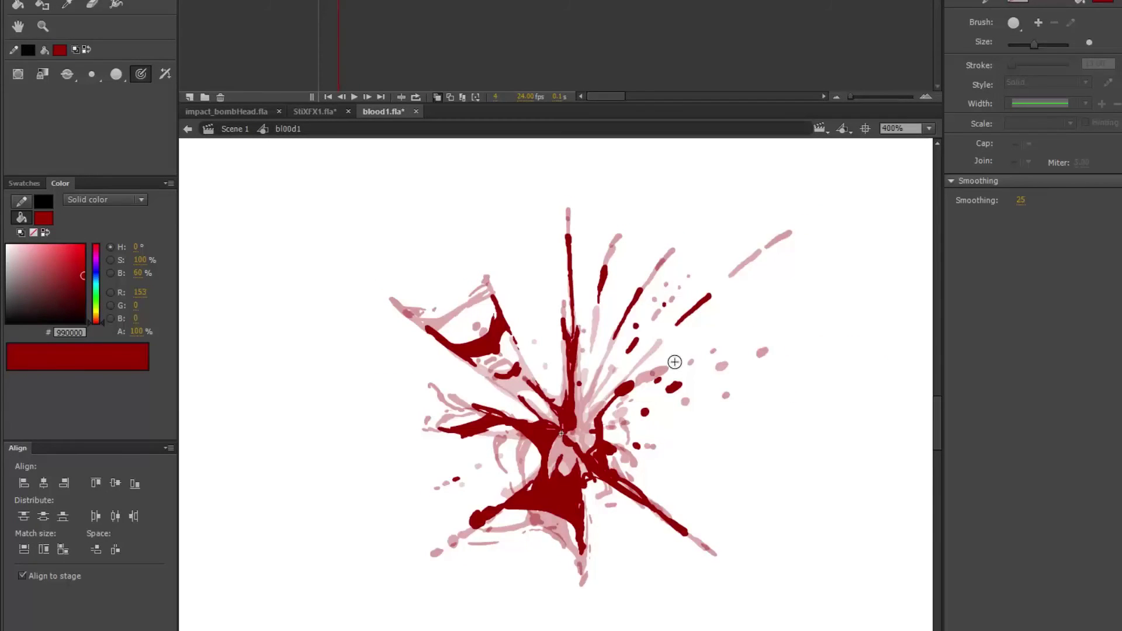
pyautogui.press(',')
pyautogui.press(',')
pyautogui.press(',')
pyautogui.press('.')
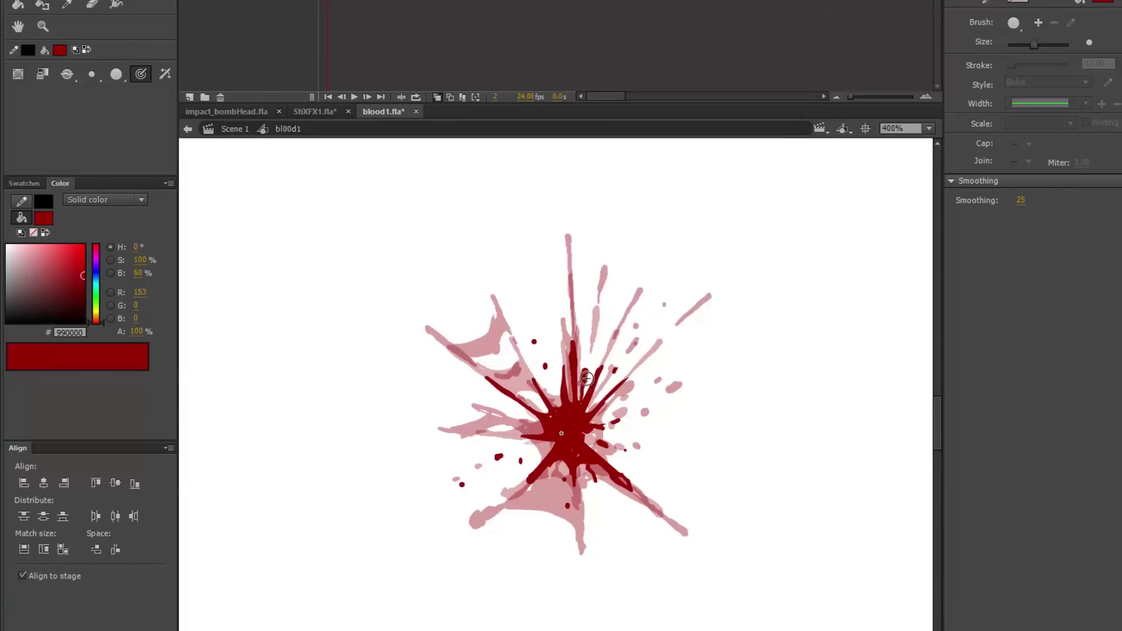
pyautogui.press('.')
pyautogui.press(',')
pyautogui.press('.')
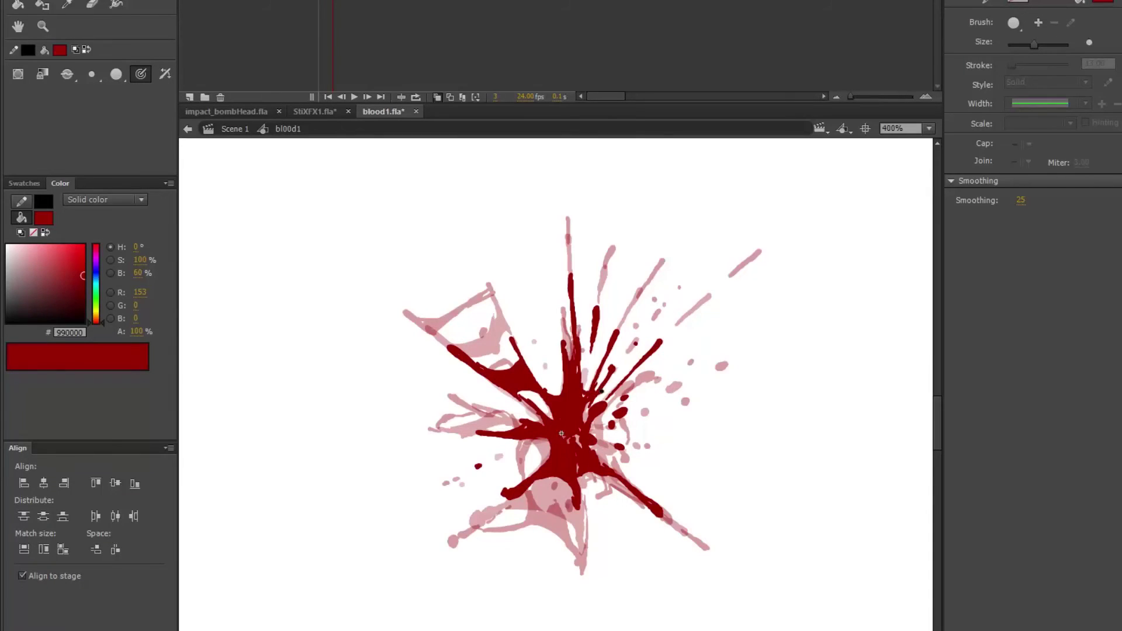
# - Extend the upper-right streak inward and paint a curved web edge from it to the upward streak on frame 4
pyautogui.press('.')
pyautogui.moveTo(589, 391); pyautogui.dragTo(670, 331)
pyautogui.moveTo(670, 332); pyautogui.dragTo(597, 415)
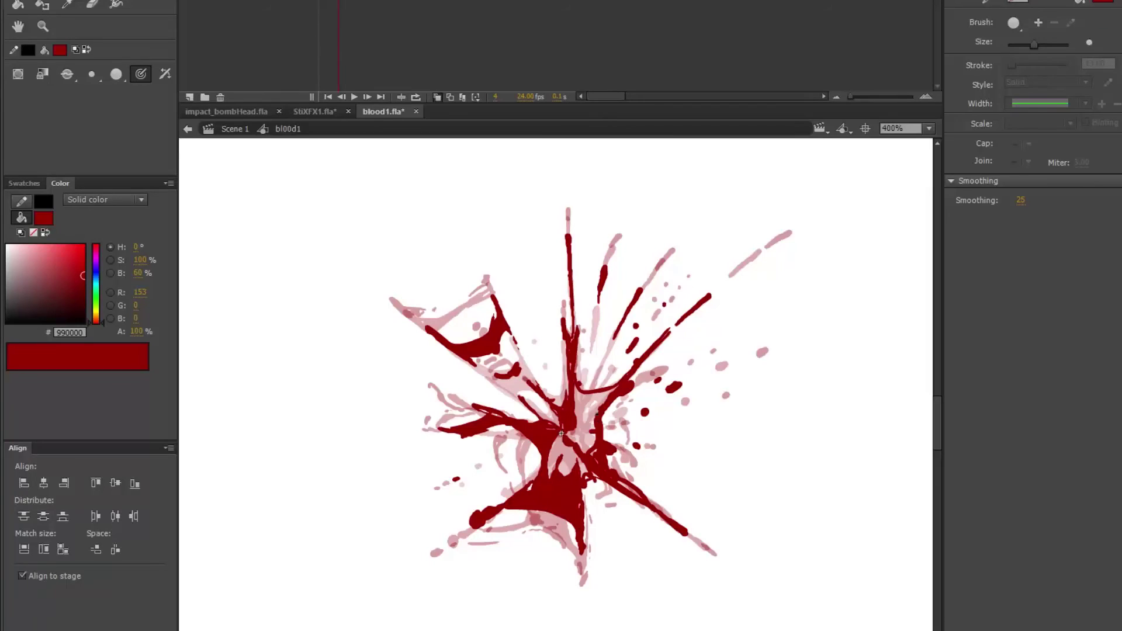
# - Paint the thinning upper-right web and its tapering strand on frame 5
pyautogui.press('.')
pyautogui.press(',')
pyautogui.press('.')
pyautogui.moveTo(581, 384)
pyautogui.mouseDown()
pyautogui.moveTo(681, 325)
pyautogui.moveTo(625, 374)
pyautogui.moveTo(611, 406)
pyautogui.moveTo(620, 390)
pyautogui.mouseUp()
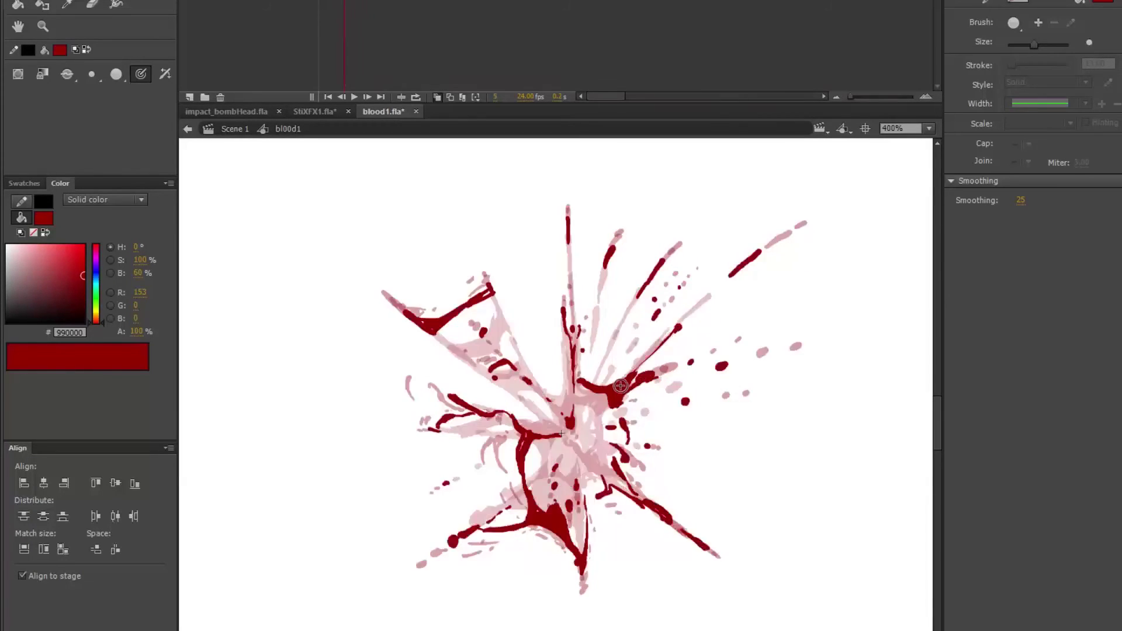
# - Paint the thick outer remnant of the upper-right web from frame 6 onward, moving it outward and shrinking it
pyautogui.press('.')
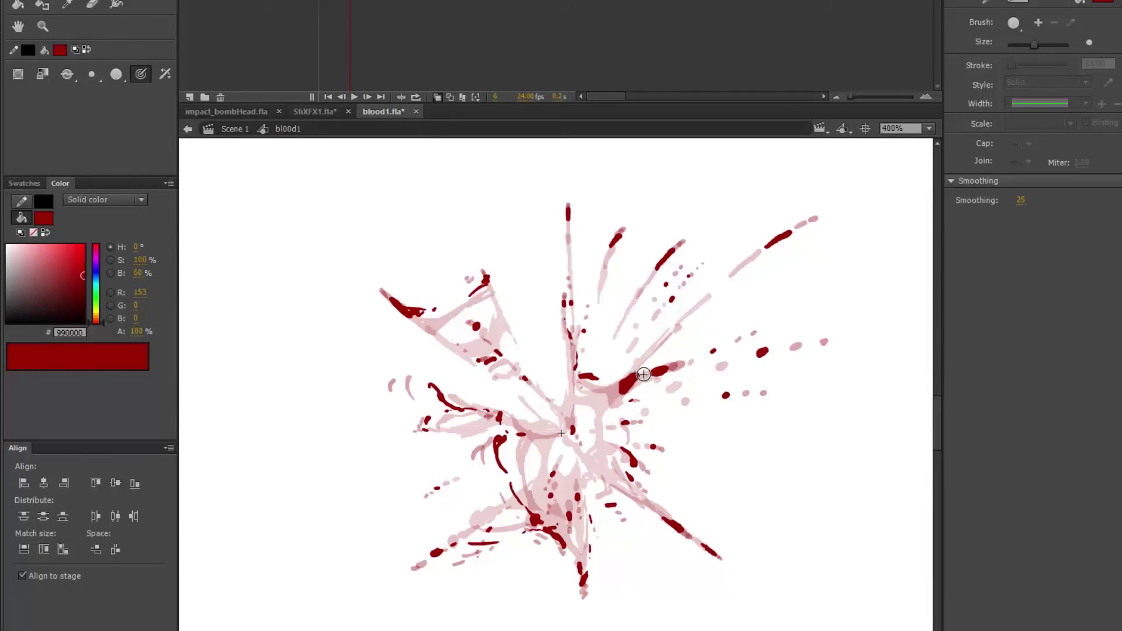
pyautogui.press('.')
pyautogui.press('.')
pyautogui.press('.')
pyautogui.press('.')
pyautogui.press('.')
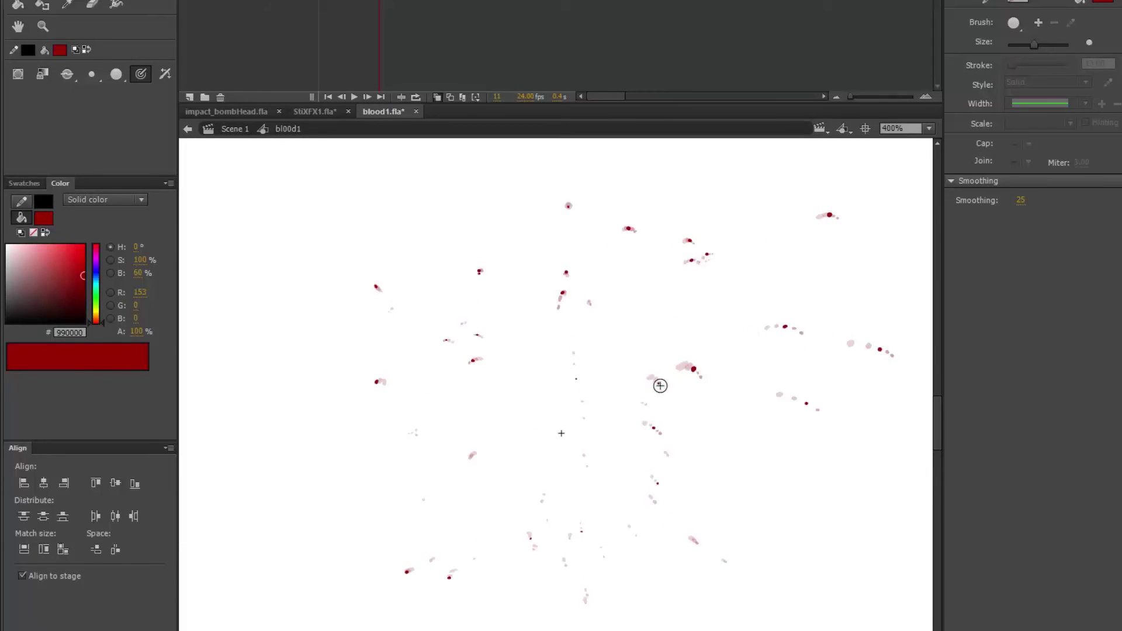
# - Paint the inner remnant of the upper-right web beside the upward streak through frame 12, shrinking it to a droplet
pyautogui.press(',')
pyautogui.press(',')
pyautogui.press(',')
pyautogui.press(',')
pyautogui.press(',')
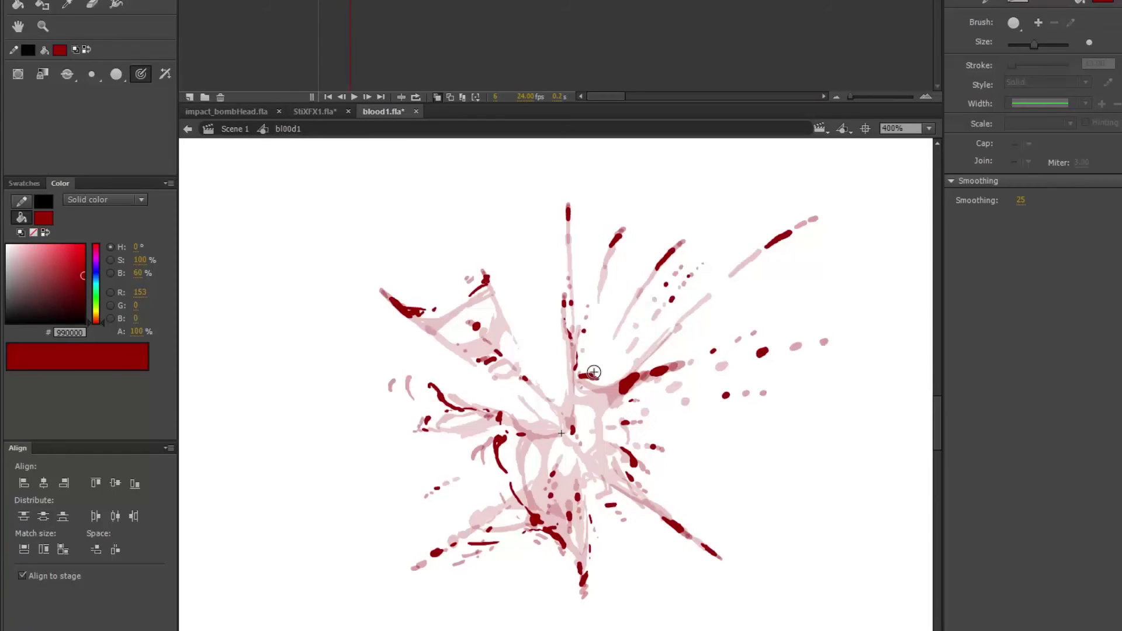
pyautogui.press('.')
pyautogui.press('.')
pyautogui.press('.')
pyautogui.press('.')
pyautogui.press('.')
pyautogui.press('.')
# - Paint a droplet above the upper-right web's outer remnant from frame 7 onward, moving it outward and shrinking it
pyautogui.press(',')
pyautogui.press(',')
pyautogui.press(',')
pyautogui.press(',')
pyautogui.press(',')
pyautogui.press(',')
pyautogui.press(',')
pyautogui.press(',')
pyautogui.press('.')
pyautogui.press('.')
pyautogui.press('.')
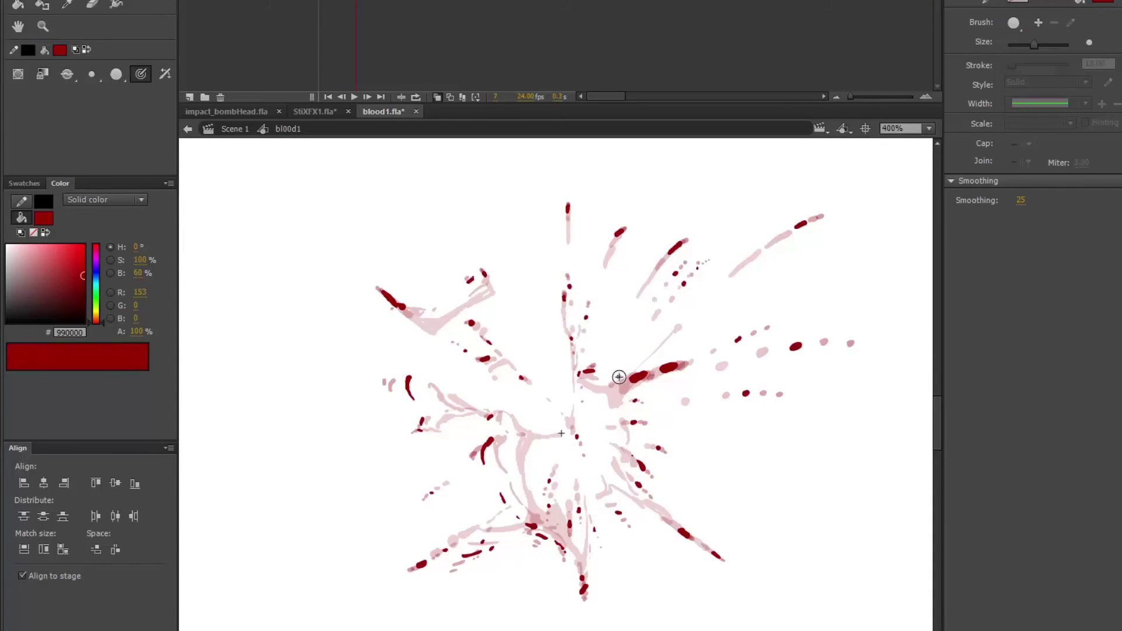
pyautogui.press('.')
pyautogui.press('.')
pyautogui.press('.')
pyautogui.press('.')
pyautogui.press('.')
pyautogui.press('.')
pyautogui.press('.')
# - Paint short horizontal strands in the gap right of the splat's centre on frame 4
pyautogui.press(',')
pyautogui.press(',')
pyautogui.press(',')
pyautogui.press(',')
pyautogui.press(',')
pyautogui.press(',')
pyautogui.press(',')
pyautogui.press(',')
pyautogui.press(',')
pyautogui.press(',')
pyautogui.press(',')
pyautogui.press(',')
pyautogui.press('.')
pyautogui.press('.')
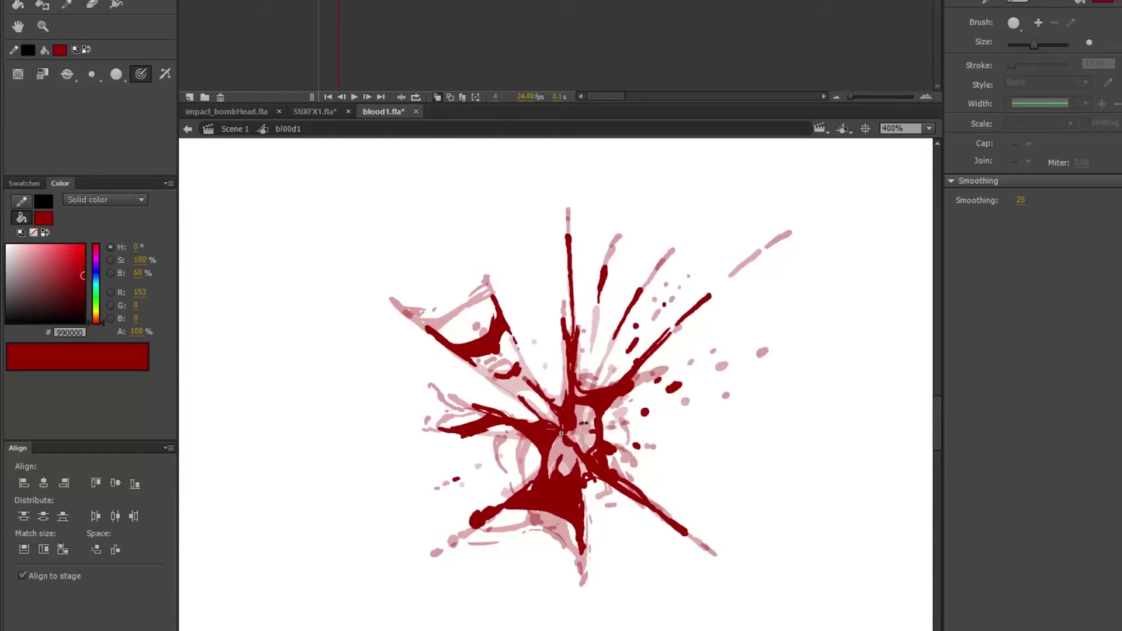
# - Paint a curved blood arc flying right from the centre on frames 5 and 6, breaking into pieces on frame 7
pyautogui.press('.')
pyautogui.moveTo(628, 411)
pyautogui.mouseDown()
pyautogui.moveTo(661, 413)
pyautogui.moveTo(652, 426)
pyautogui.moveTo(698, 421)
pyautogui.mouseUp()
pyautogui.press('.')
pyautogui.press('.')
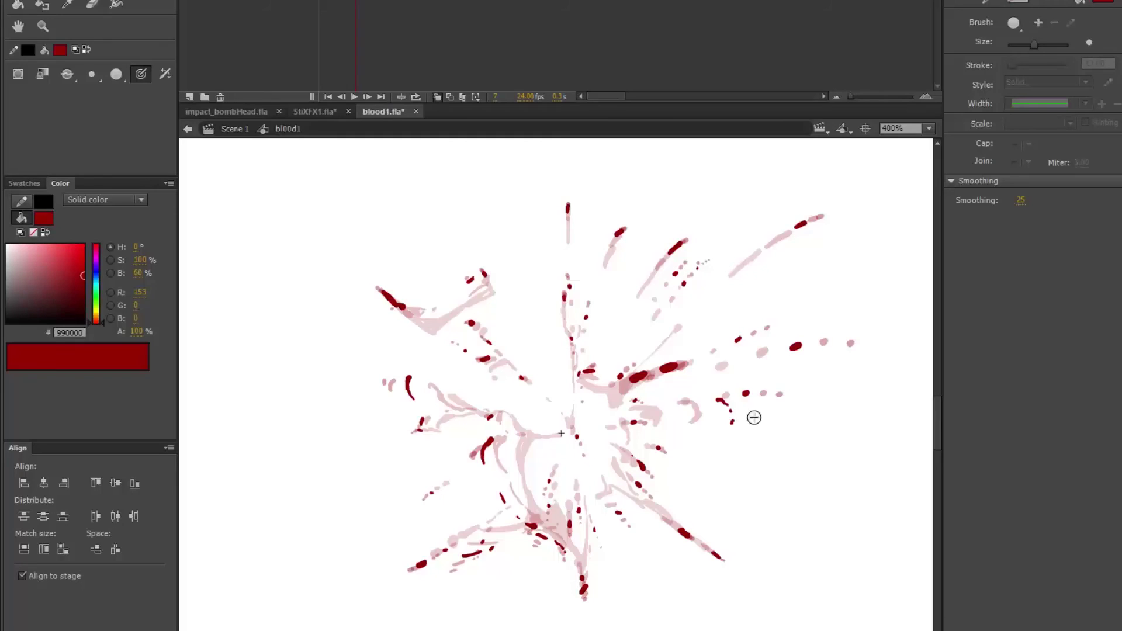
# - Paint the broken arc's pieces as droplets from frame 8 onward, moving them outward and shrinking them
pyautogui.press('.')
pyautogui.press('.')
pyautogui.press('.')
pyautogui.press('.')
pyautogui.press('.')
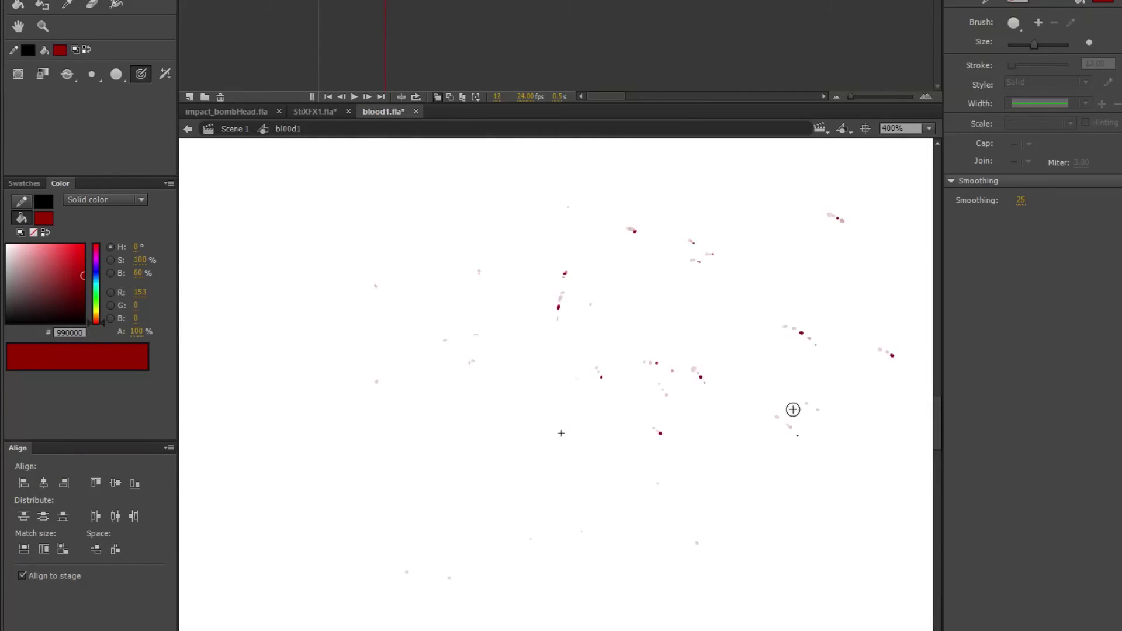
pyautogui.press(',')
pyautogui.press(',')
pyautogui.press(',')
pyautogui.press(',')
pyautogui.press(',')
pyautogui.press(',')
pyautogui.press('.')
pyautogui.press('.')
pyautogui.press('.')
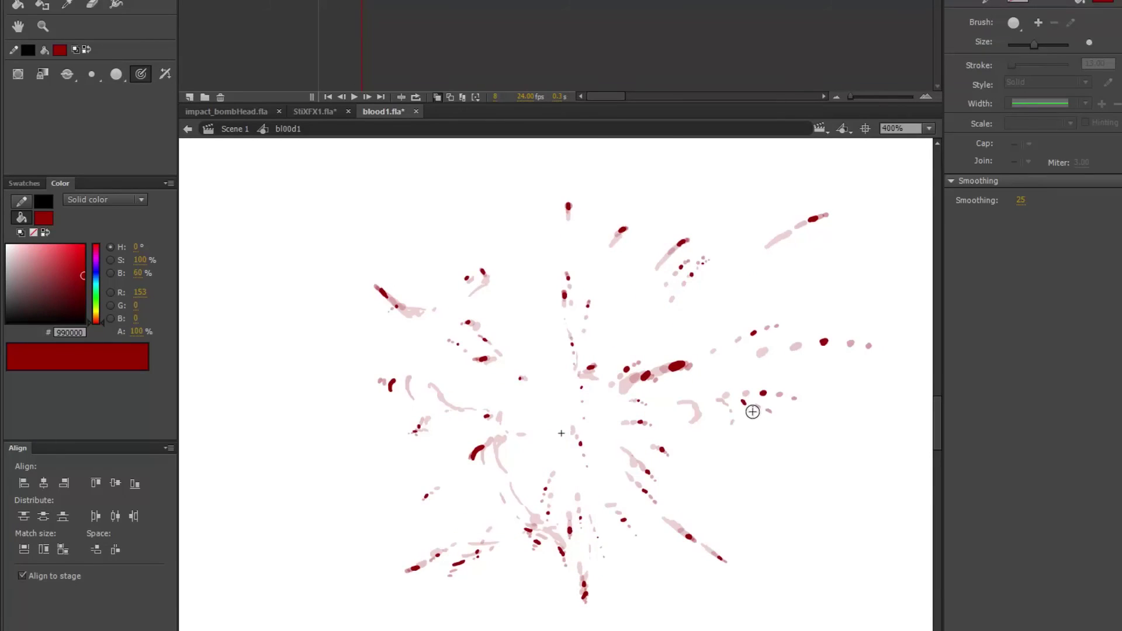
pyautogui.press('.')
# - Return to frame 1 of the bl00d1 animation and save blood1.fla
pyautogui.press(',')
pyautogui.press(',')
pyautogui.press(',')
pyautogui.press(',')
pyautogui.press(',')
pyautogui.press(',')
pyautogui.press(',')
pyautogui.press(',')
pyautogui.press(',')
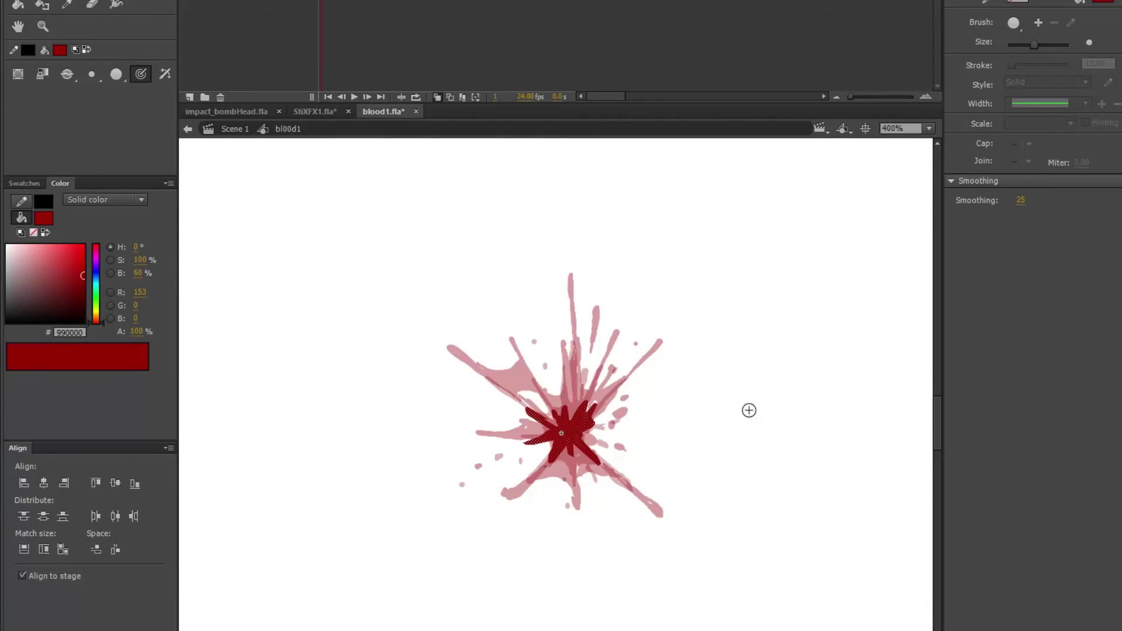
pyautogui.hotkey('ctrl', 's')
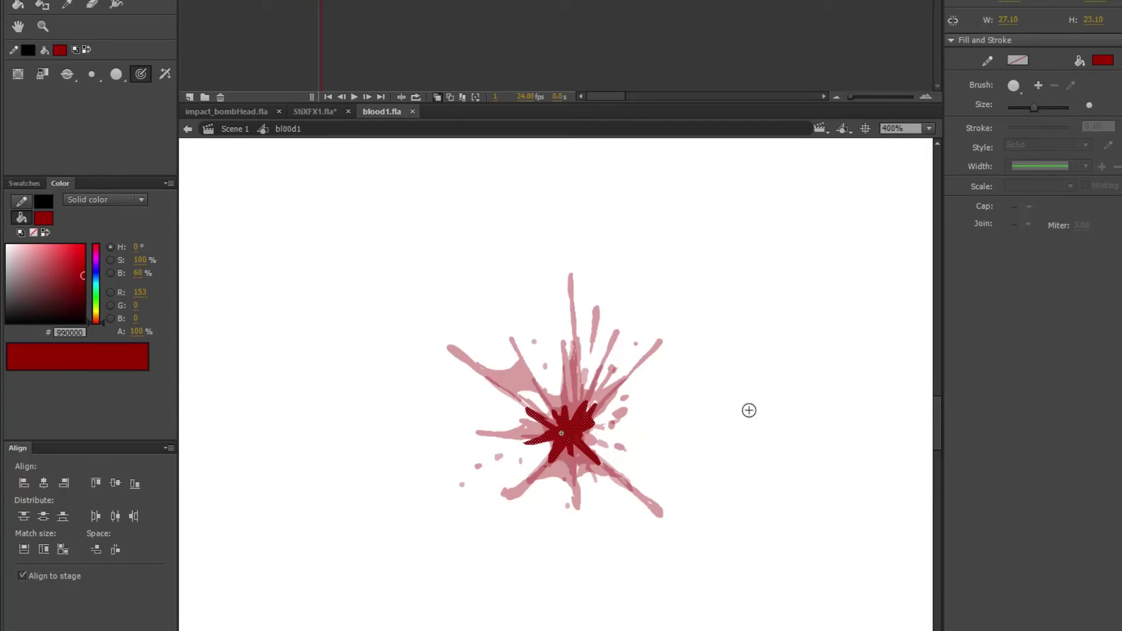
# - Play back and step through the blood splat animation to examine its motion
pyautogui.press('.')
pyautogui.press('.')
pyautogui.press('.')
pyautogui.press('.')
pyautogui.press('Return')
pyautogui.press('.')
pyautogui.press('.')
pyautogui.press('.')
pyautogui.press('Return')
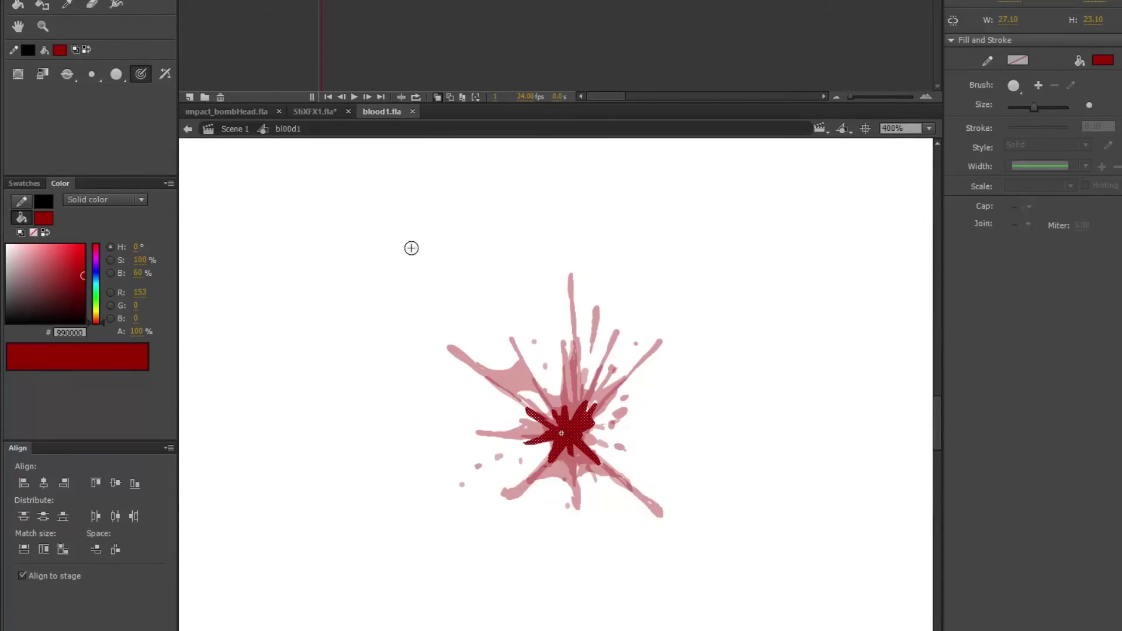
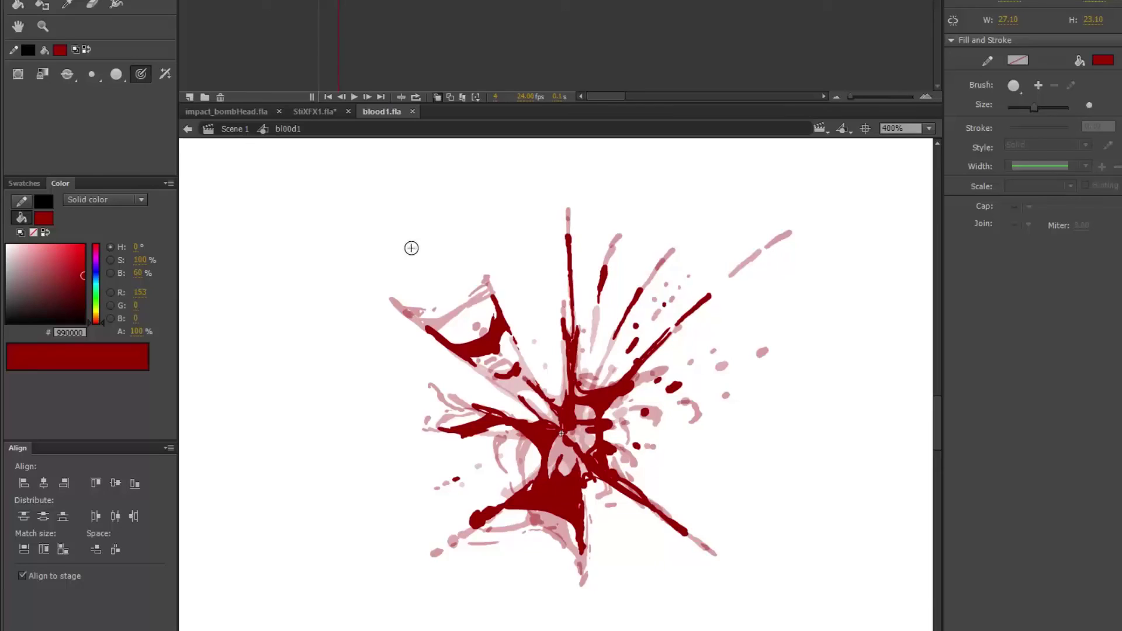
pyautogui.press(',')
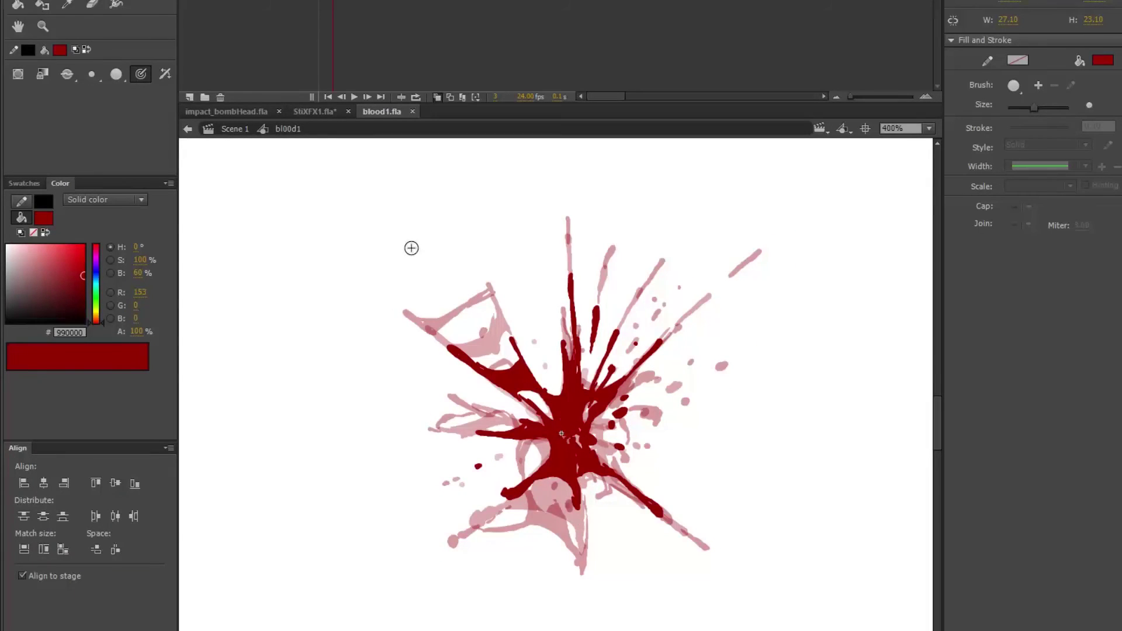
# - Step through the bl00d1 animation up to its last droplet and back again to examine the splat's breakup
pyautogui.press('.')
pyautogui.press('.')
pyautogui.press(',')
pyautogui.press('.')
pyautogui.press('.')
pyautogui.press('.')
pyautogui.press('.')
pyautogui.press('.')
pyautogui.press('.')
pyautogui.press('.')
pyautogui.press('.')
pyautogui.press('.')
pyautogui.press('.')
pyautogui.press('.')
pyautogui.press('.')
pyautogui.press('.')
pyautogui.press('.')
pyautogui.press('.')
pyautogui.press('.')
pyautogui.press('.')
pyautogui.press('.')
pyautogui.press('.')
pyautogui.press('.')
pyautogui.press('.')
pyautogui.press('.')
pyautogui.press('.')
pyautogui.press('.')
pyautogui.press('.')
pyautogui.press('.')
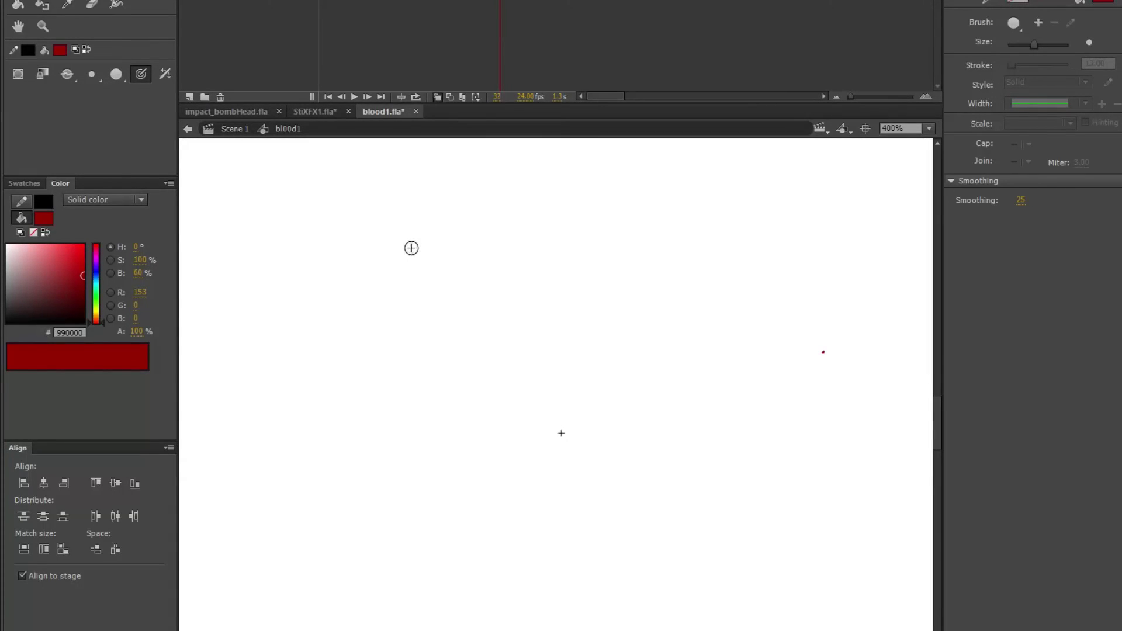
pyautogui.press(',')
pyautogui.press(',')
pyautogui.press(',')
pyautogui.press(',')
pyautogui.press(',')
pyautogui.press(',')
pyautogui.press(',')
pyautogui.press(',')
pyautogui.press(',')
pyautogui.press(',')
pyautogui.press(',')
pyautogui.press(',')
pyautogui.press(',')
pyautogui.press(',')
pyautogui.press(',')
pyautogui.press(',')
pyautogui.press(',')
pyautogui.press(',')
pyautogui.press(',')
pyautogui.press(',')
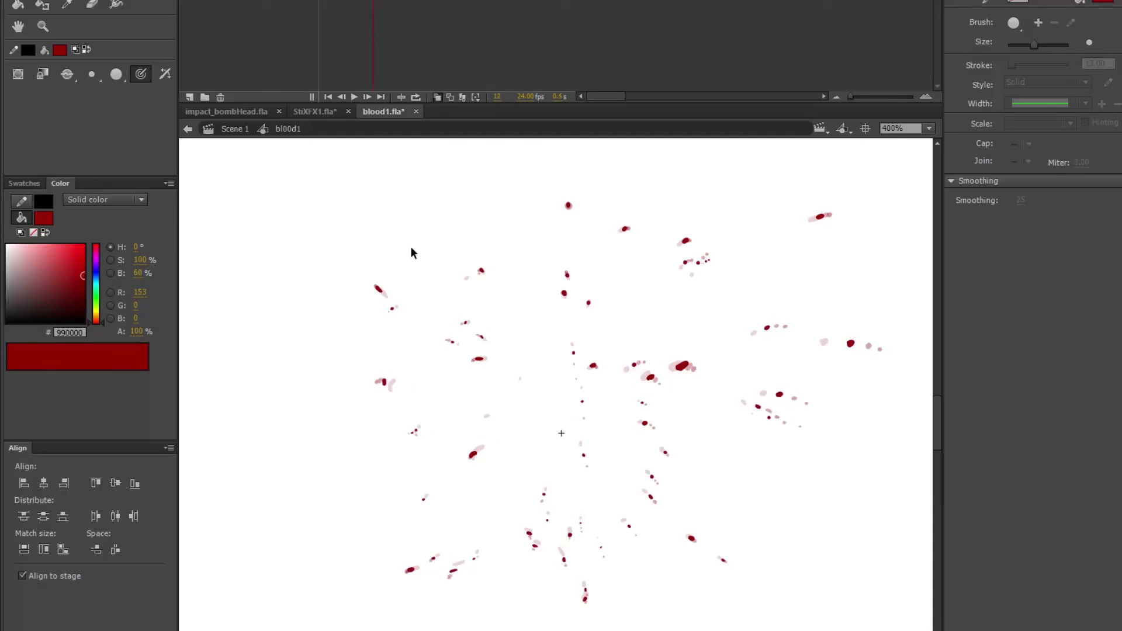
# - Preview the splat as a test movie, then return to Scene 1 and play its timeline
pyautogui.hotkey('ctrl', 'Return')
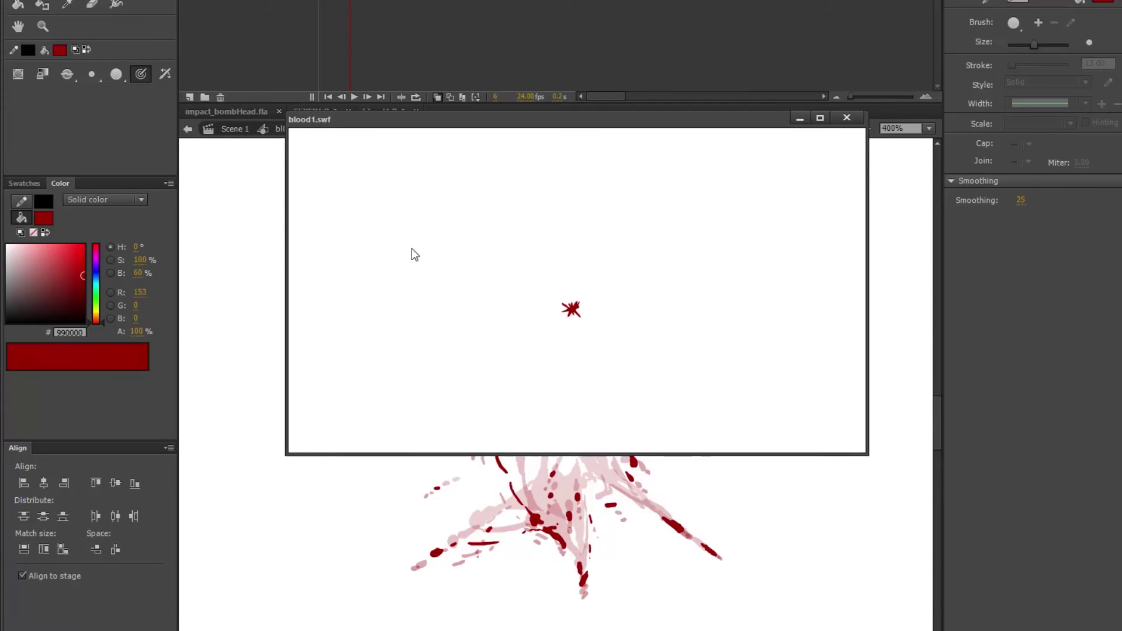
pyautogui.click(846, 118)
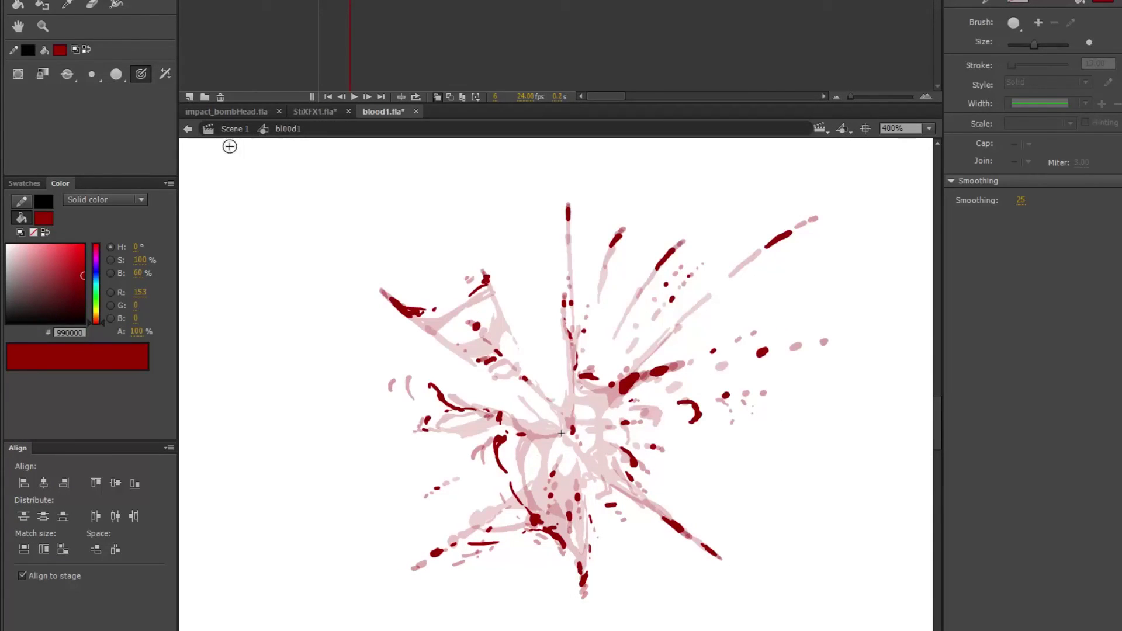
pyautogui.click(235, 130)
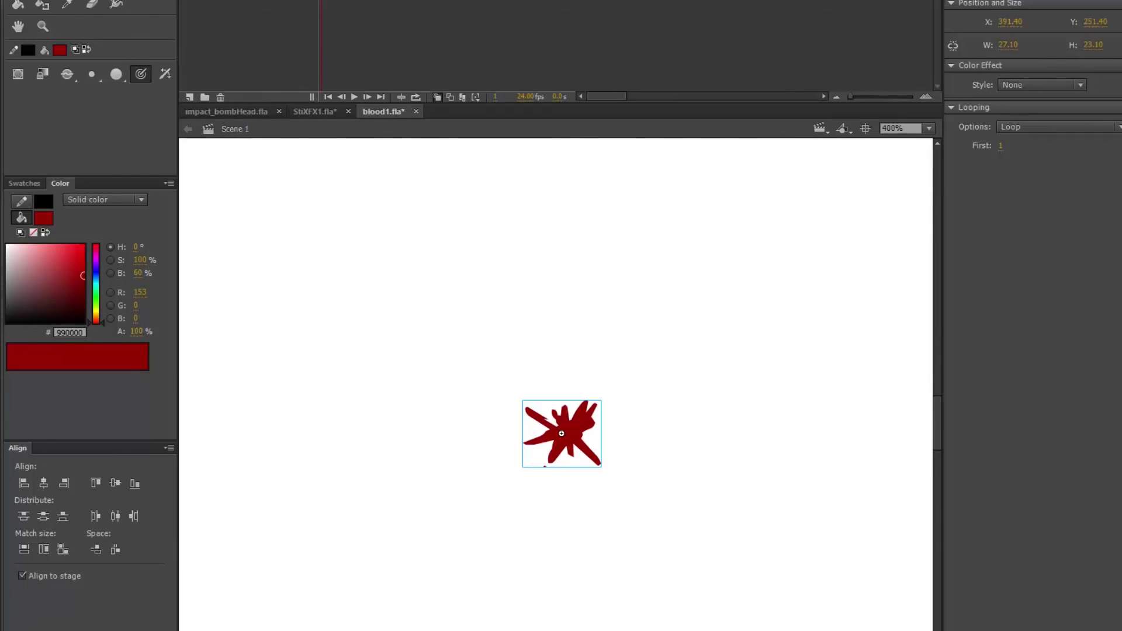
pyautogui.hotkey('ctrl', 'shift', 'a')
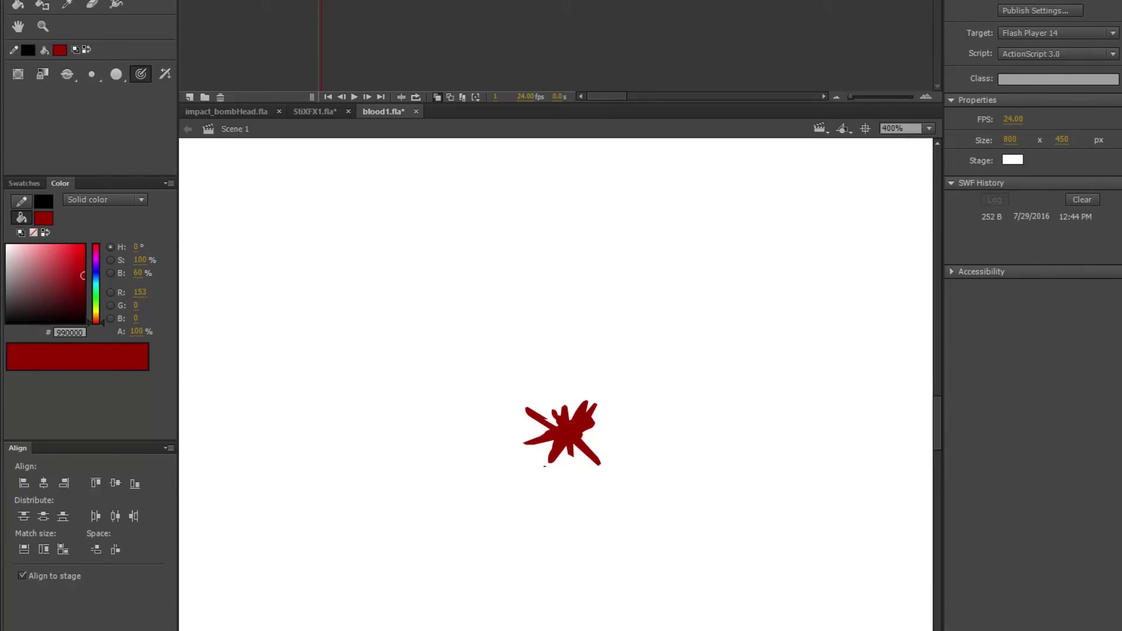
pyautogui.press('Return')
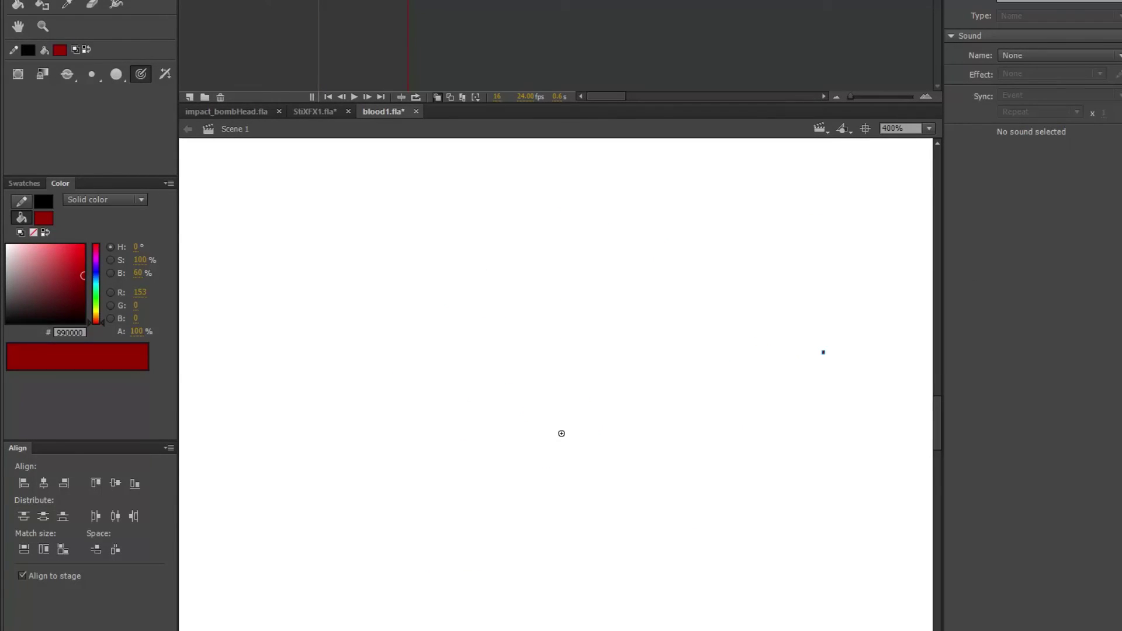
# - Test the movie from Scene 1 in an enlarged preview to examine the flying droplets, leaving the artwork unmarked
pyautogui.hotkey('ctrl', 'Return')
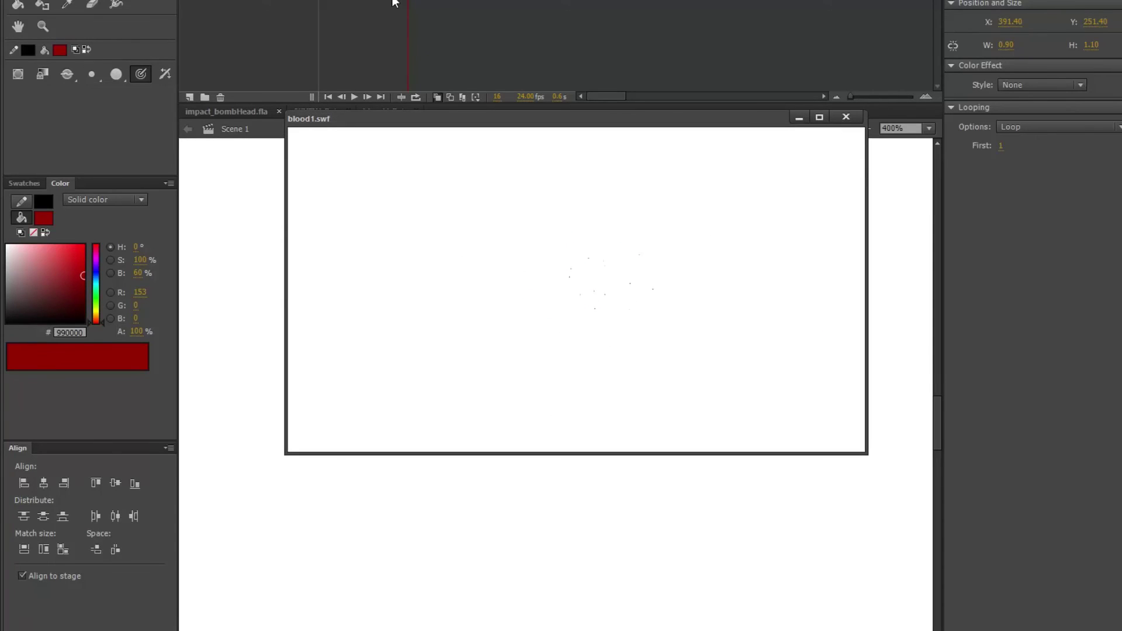
pyautogui.rightClick(579, 282)
pyautogui.click(590, 290)
pyautogui.click(819, 118)
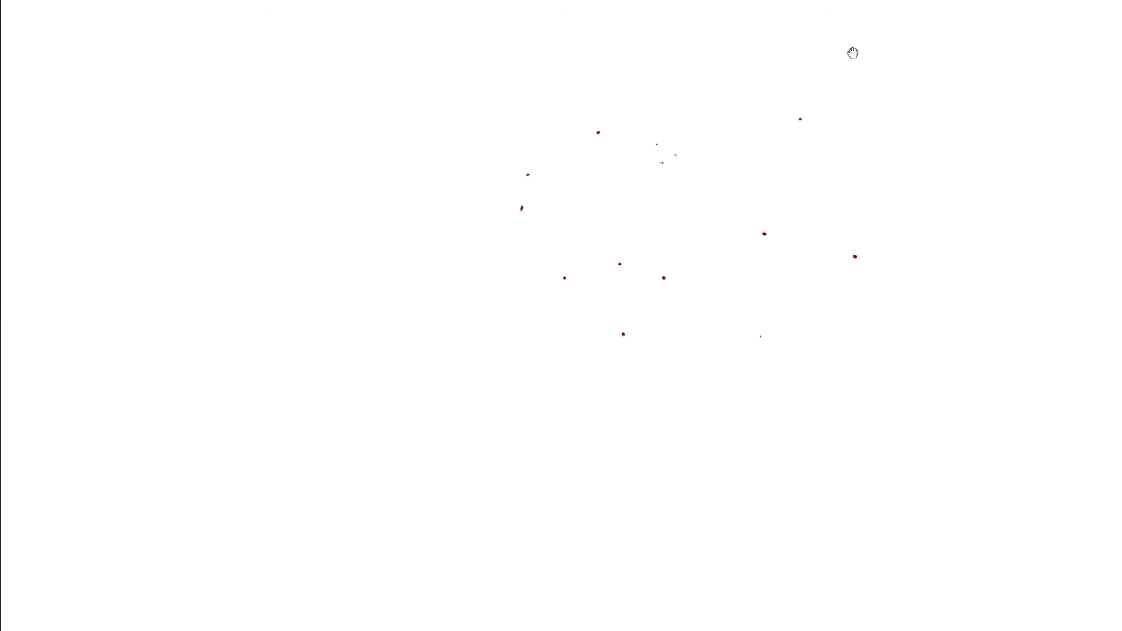
pyautogui.hotkey('ctrl', 'w')
pyautogui.click(675, 304)
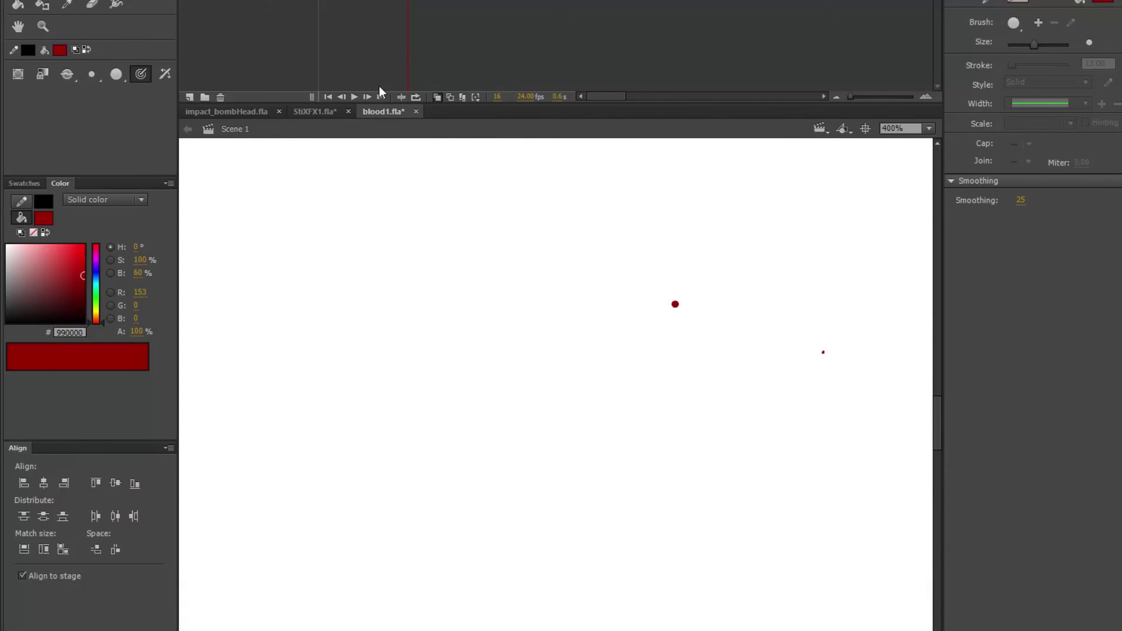
pyautogui.hotkey('ctrl', 'z')
# - Open the bl00d1 symbol from frame 11 of Scene 1 and play back its frames to check the motion
pyautogui.press('v')
pyautogui.click(379, 23)
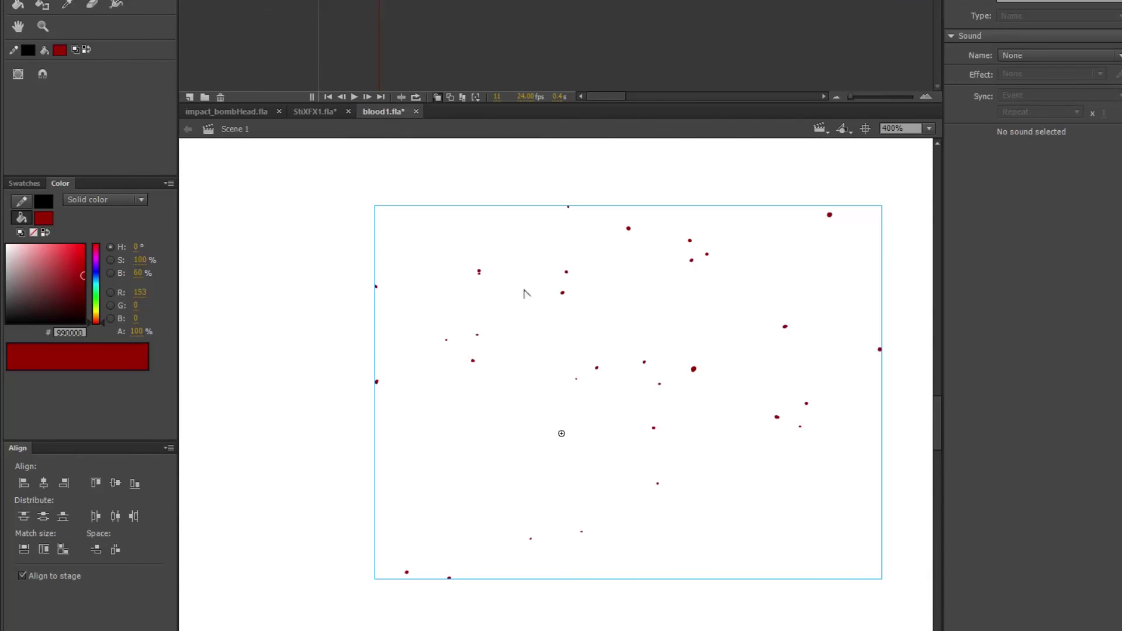
pyautogui.click(598, 370)
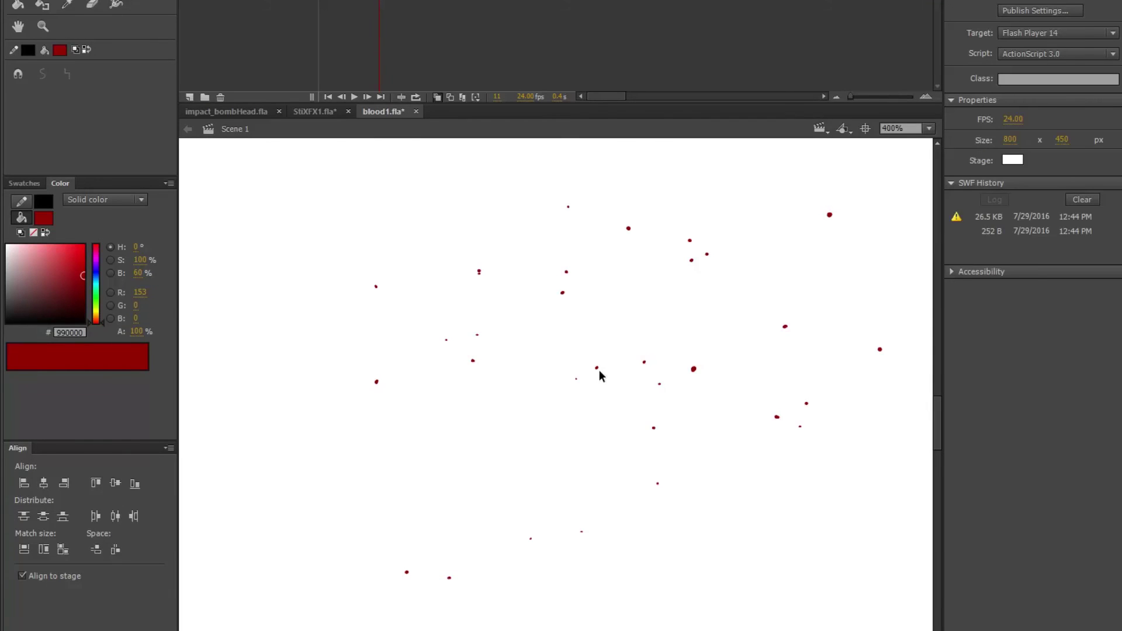
pyautogui.click(596, 369)
pyautogui.doubleClick(596, 368)
pyautogui.press(',')
pyautogui.press(',')
pyautogui.press(',')
pyautogui.press('.')
pyautogui.press('.')
pyautogui.press('Return')
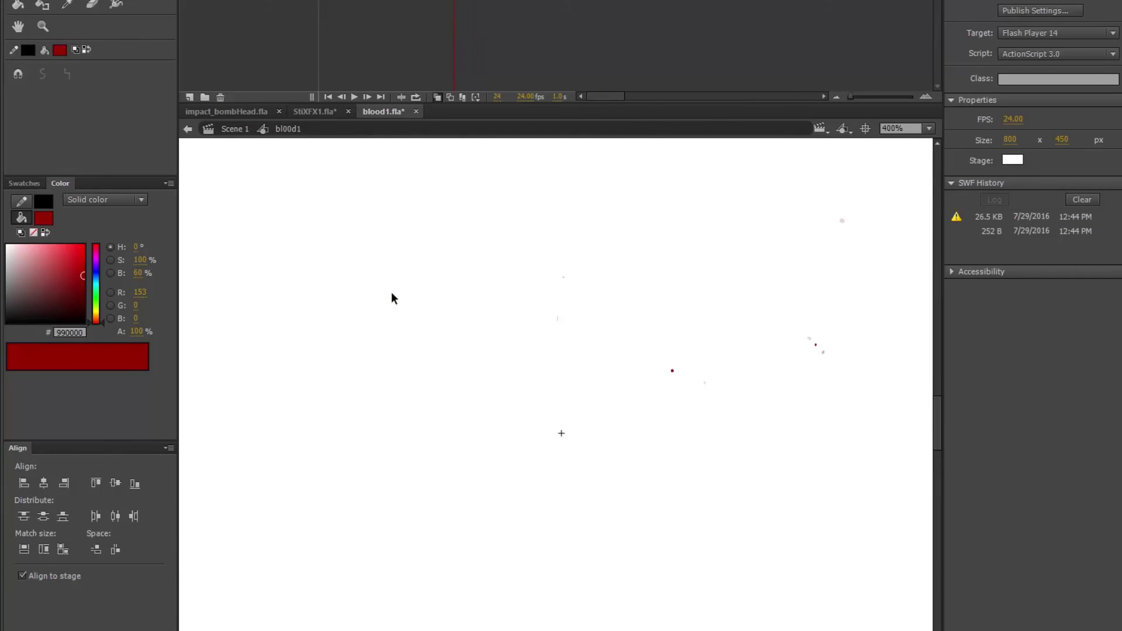
# - Run the test movie again to check how the splat plays at actual size, and close the preview
pyautogui.hotkey('ctrl', 'Return')
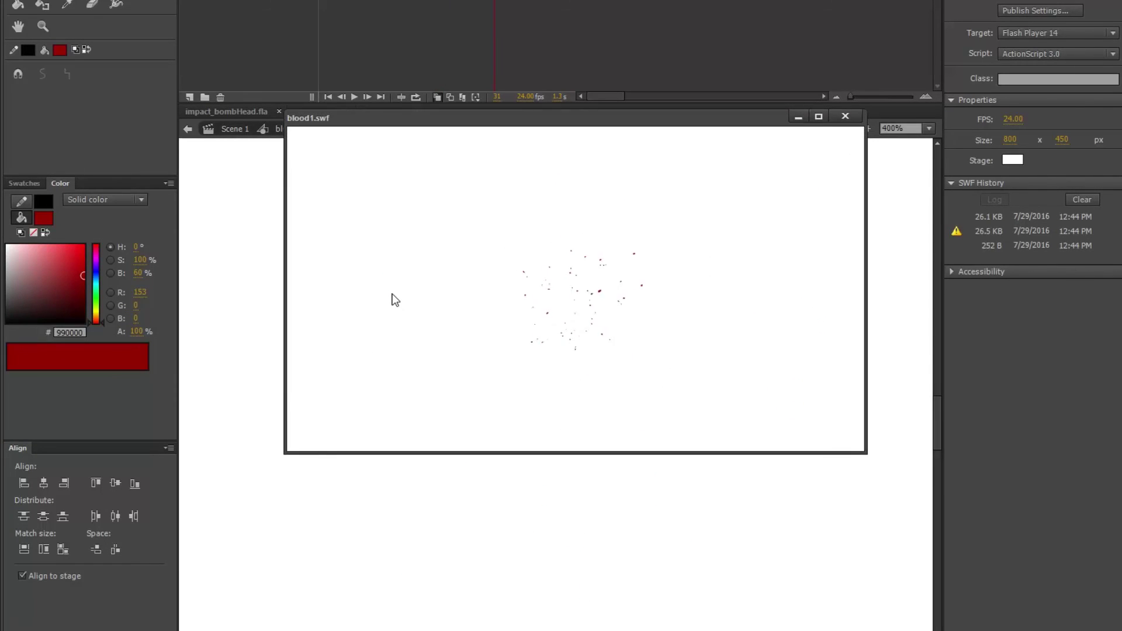
pyautogui.rightClick(582, 296)
pyautogui.click(617, 272)
pyautogui.click(846, 117)
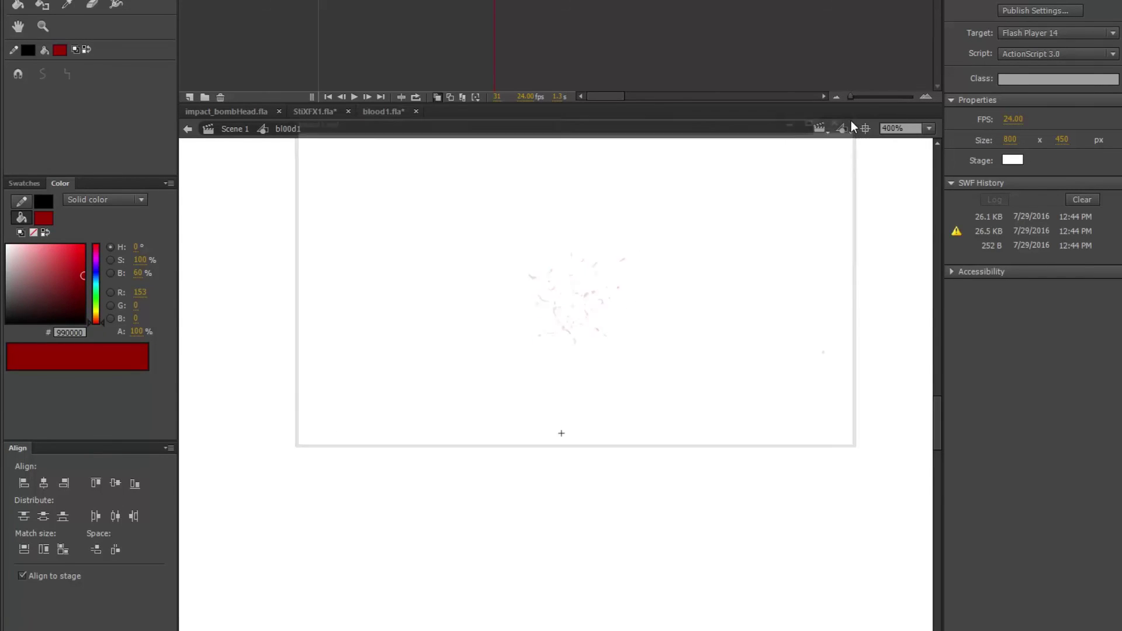
# - Return to Scene 1, extend its timeline and play the blood animation over the longer span
pyautogui.click(251, 134)
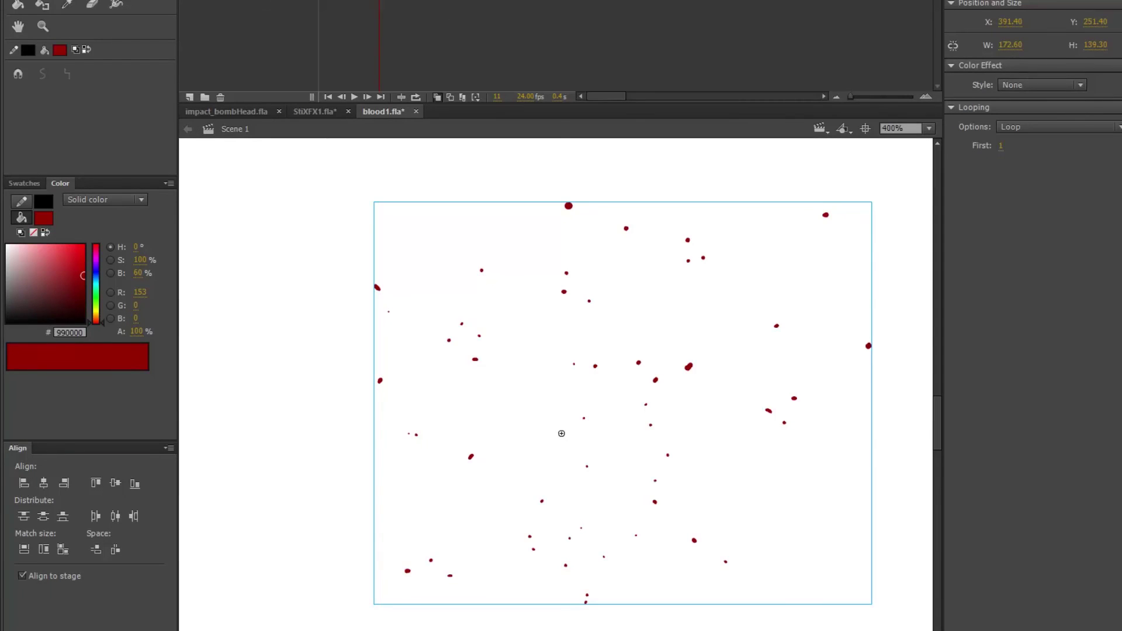
pyautogui.click(414, 3)
pyautogui.press('Return')
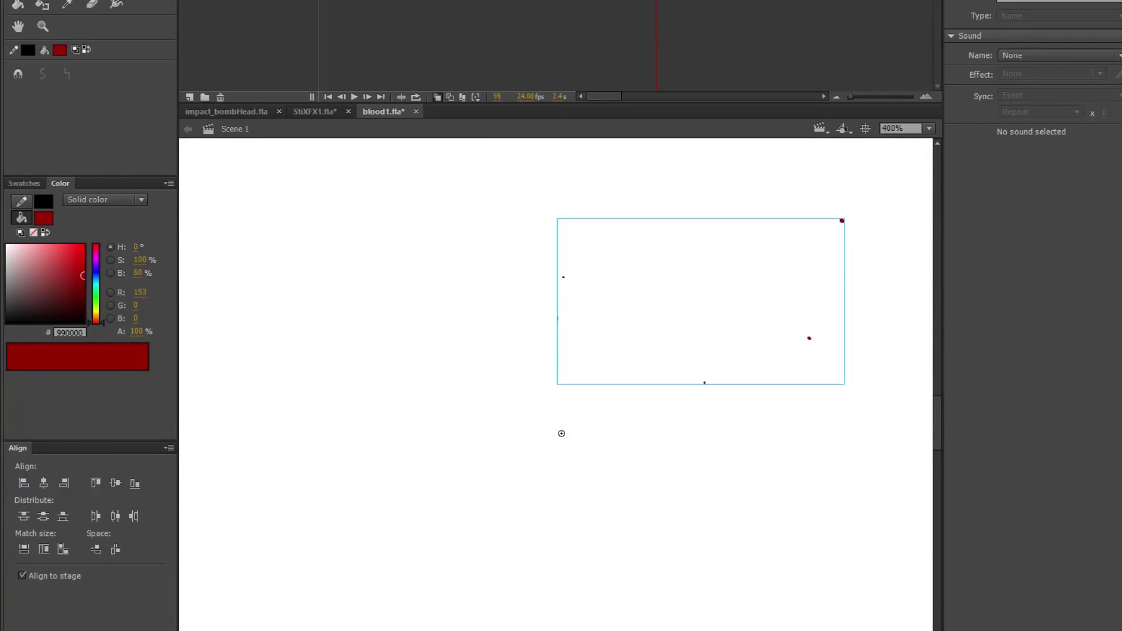
pyautogui.click(191, 96)
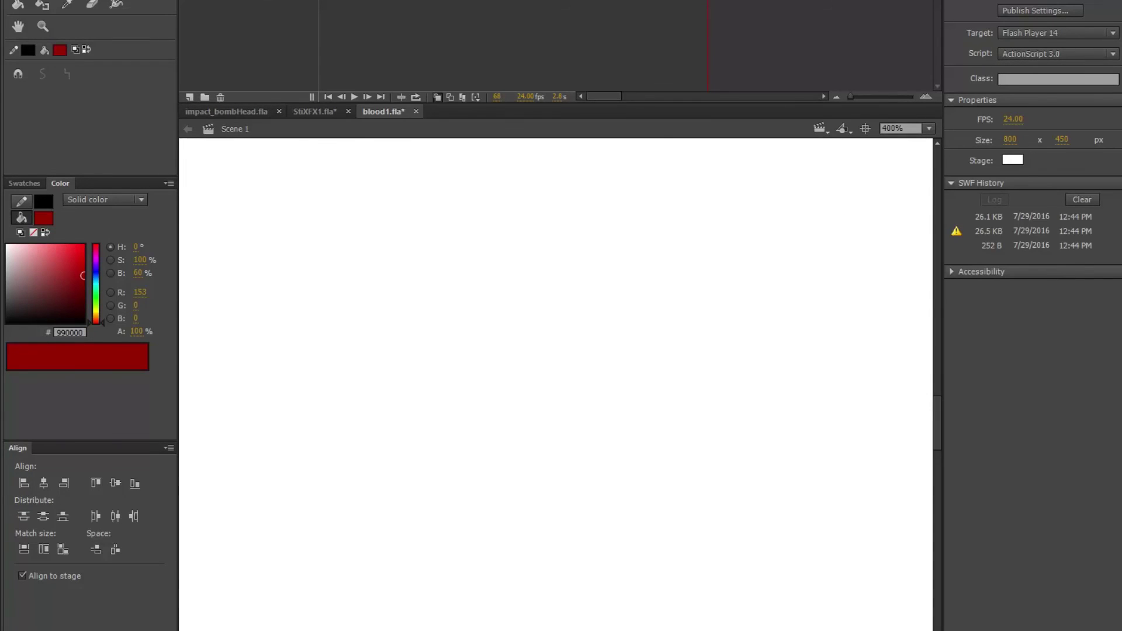
# - Enlarge the splat instance on frame 2 to about 115 by 113 px, save blood1.fla and test the movie
pyautogui.hotkey('ctrl', '-')
pyautogui.click(327, 17)
pyautogui.click(558, 423)
pyautogui.hotkey('ctrl', '-')
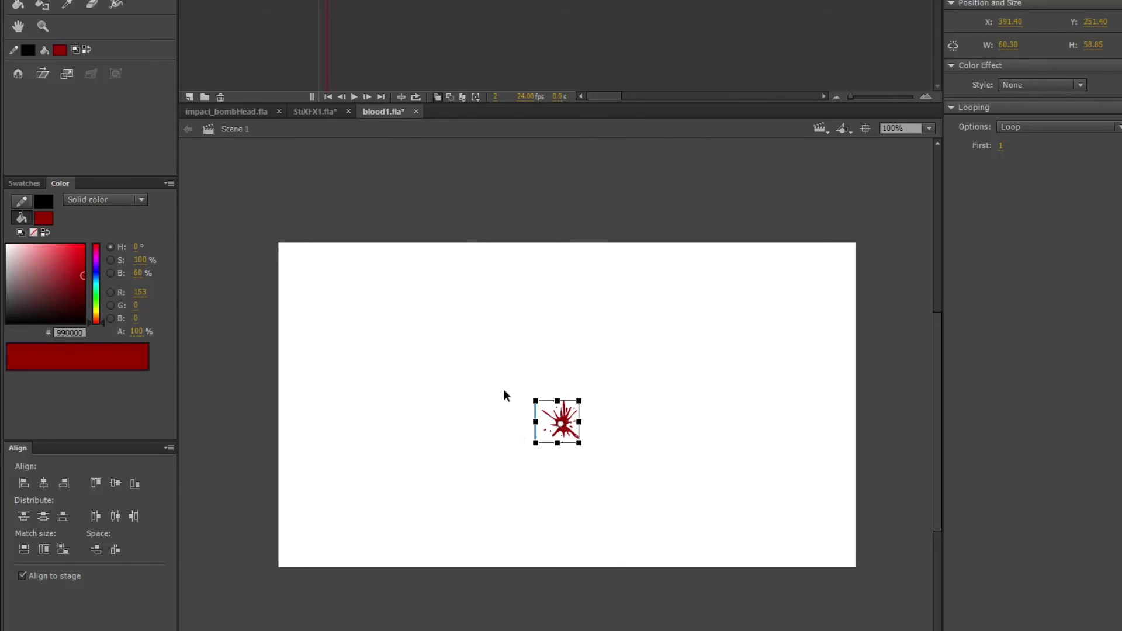
pyautogui.moveTo(578, 401); pyautogui.dragTo(602, 380)
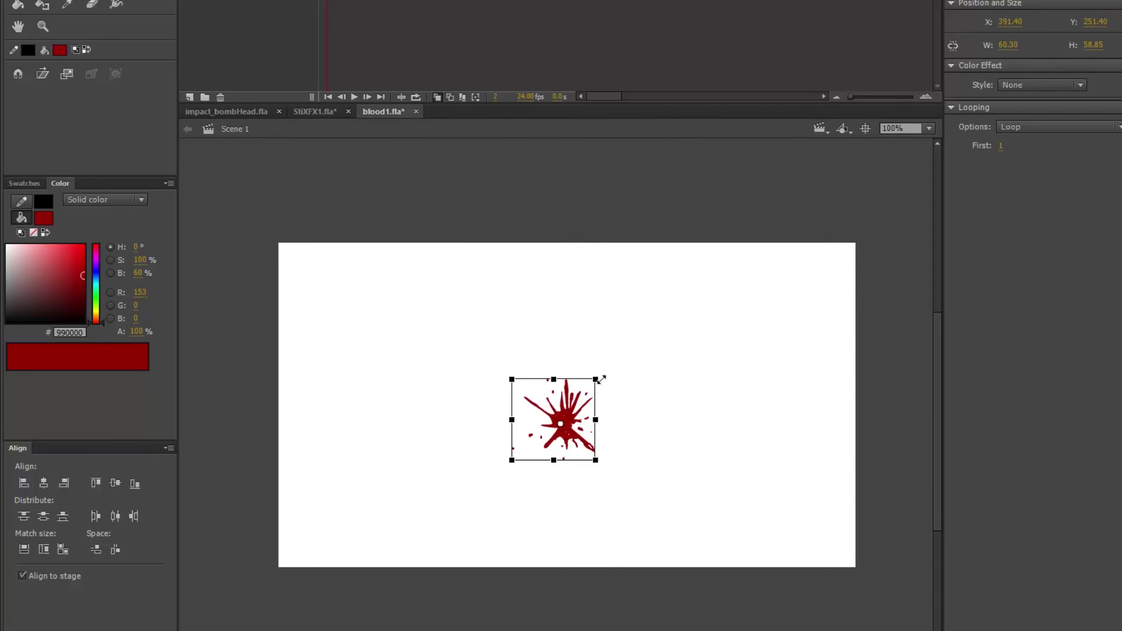
pyautogui.click(618, 352)
pyautogui.hotkey('ctrl', 's')
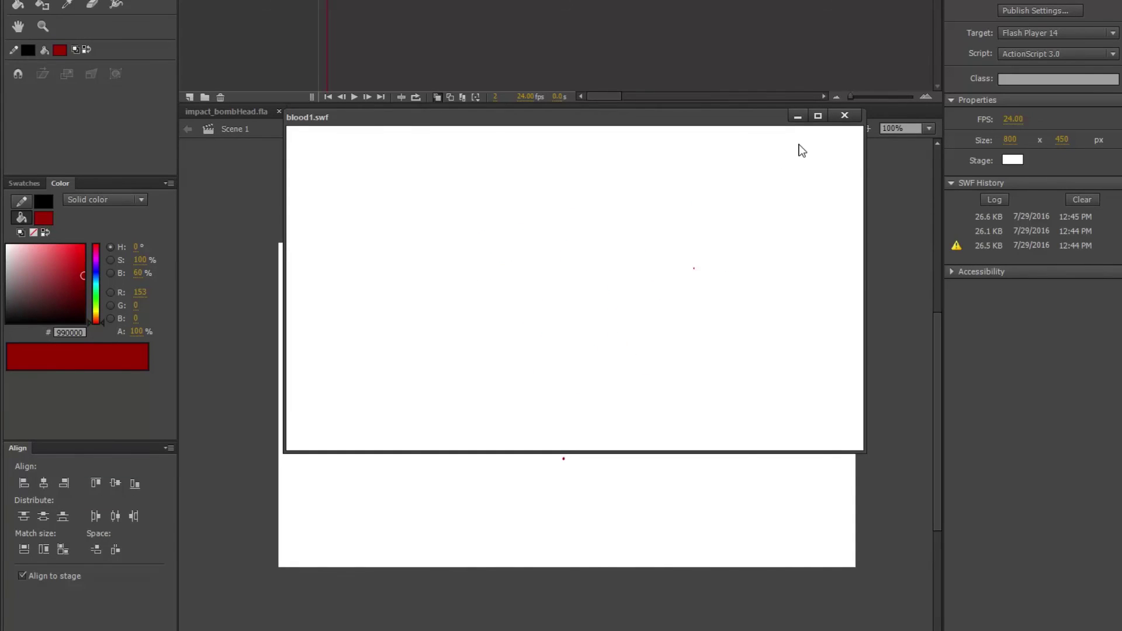
pyautogui.click(844, 116)
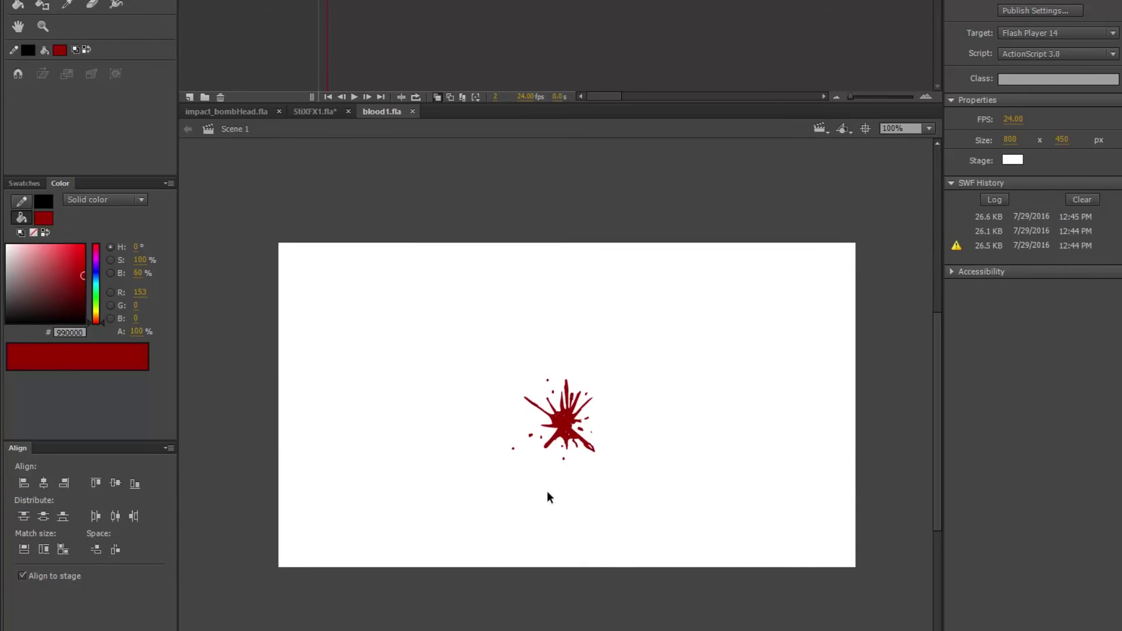
# - Reduce the splat instance to about 86 by 84 px and test the movie
pyautogui.click(572, 416)
pyautogui.moveTo(595, 380); pyautogui.dragTo(584, 383)
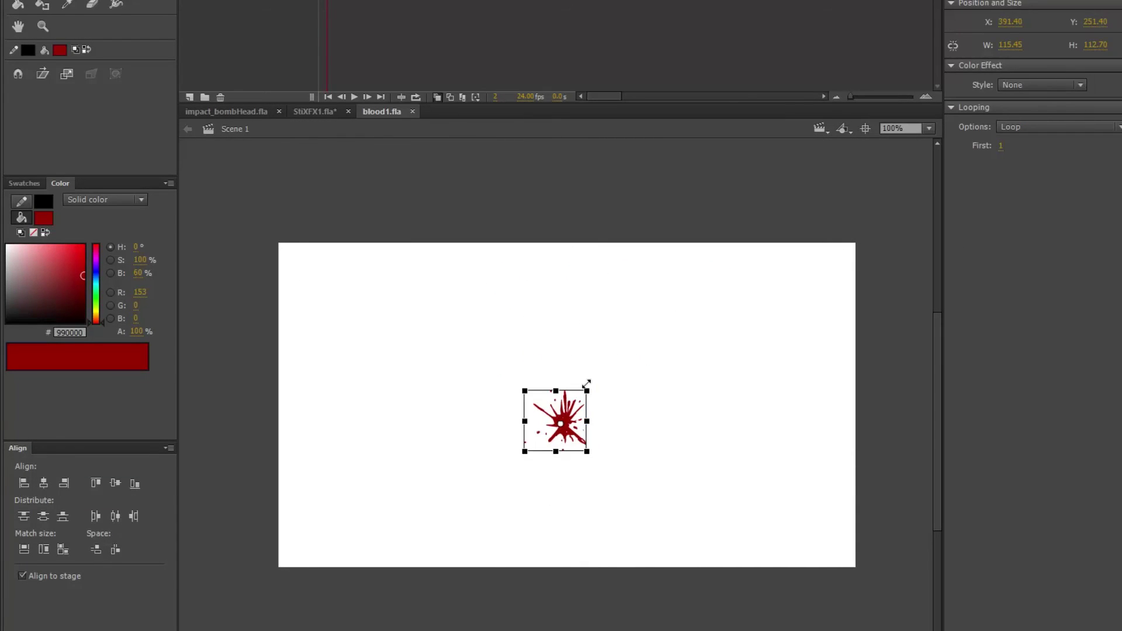
pyautogui.click(616, 373)
pyautogui.hotkey('ctrl', 'Return')
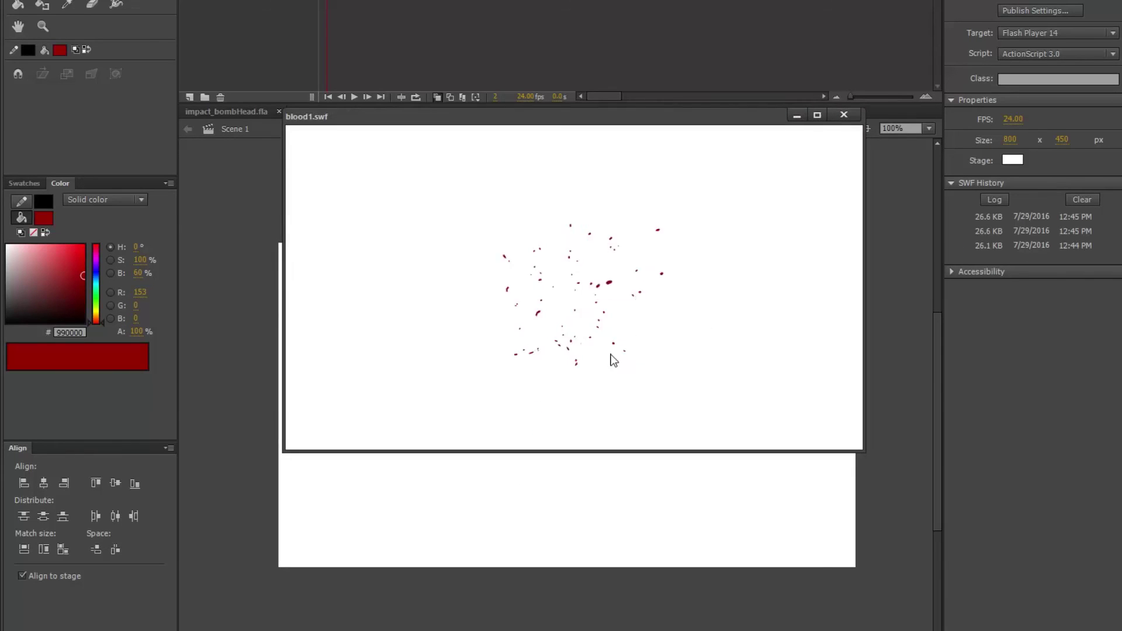
pyautogui.click(852, 124)
# - Move the splat to about X 271, Y 184 and place two copies of it toward the lower right
pyautogui.click(573, 420)
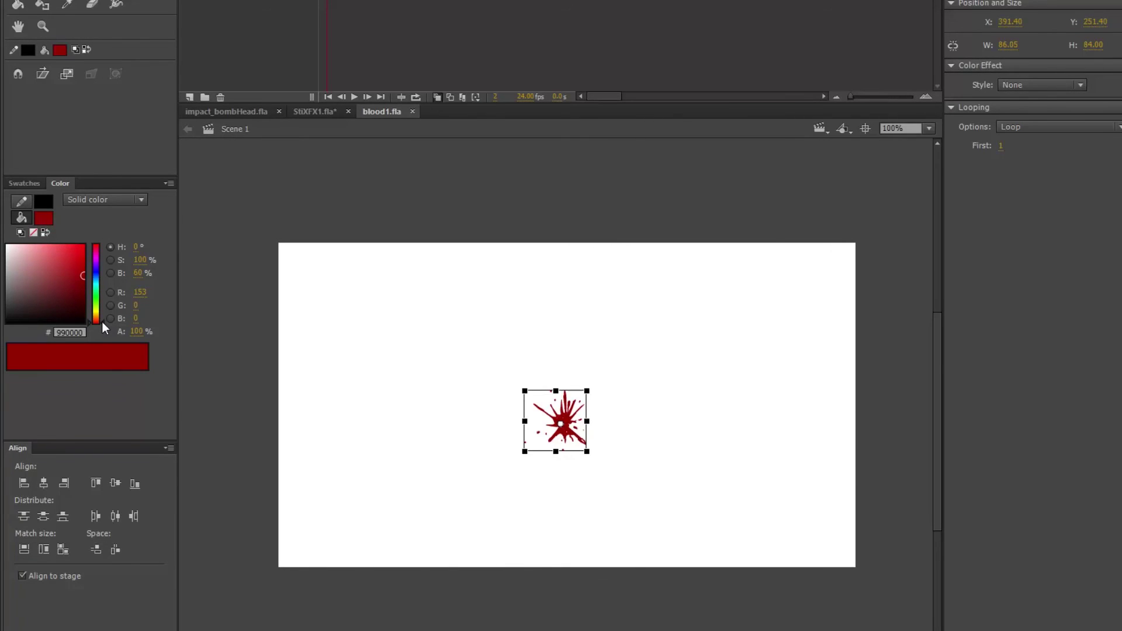
pyautogui.hotkey('ctrl', '=')
pyautogui.moveTo(571, 460); pyautogui.dragTo(490, 430)
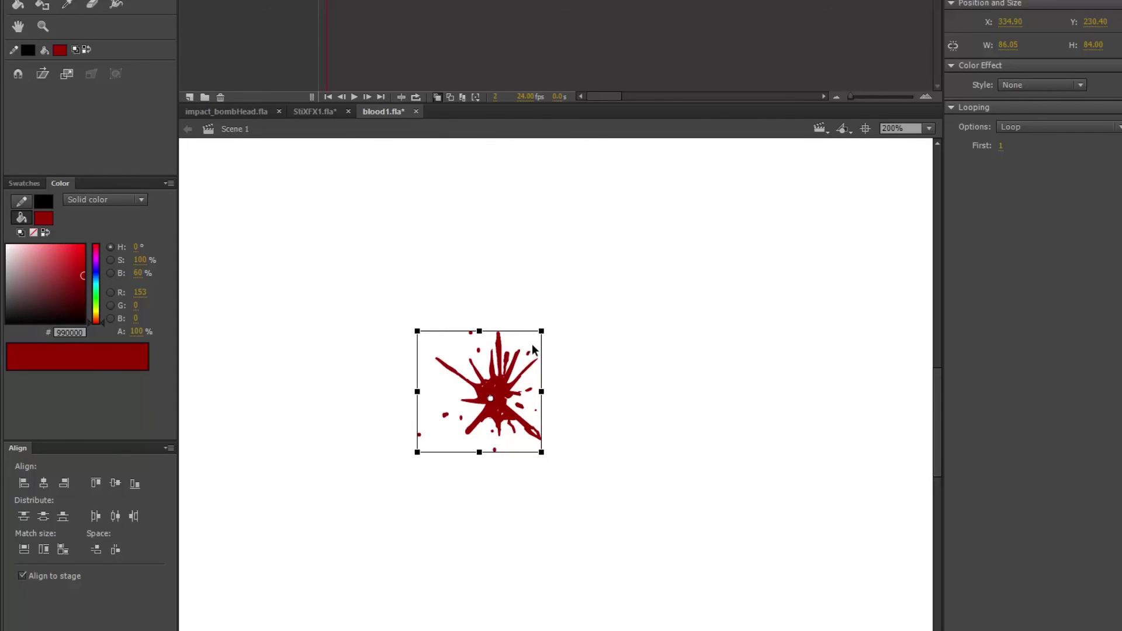
pyautogui.moveTo(514, 383); pyautogui.dragTo(545, 234)
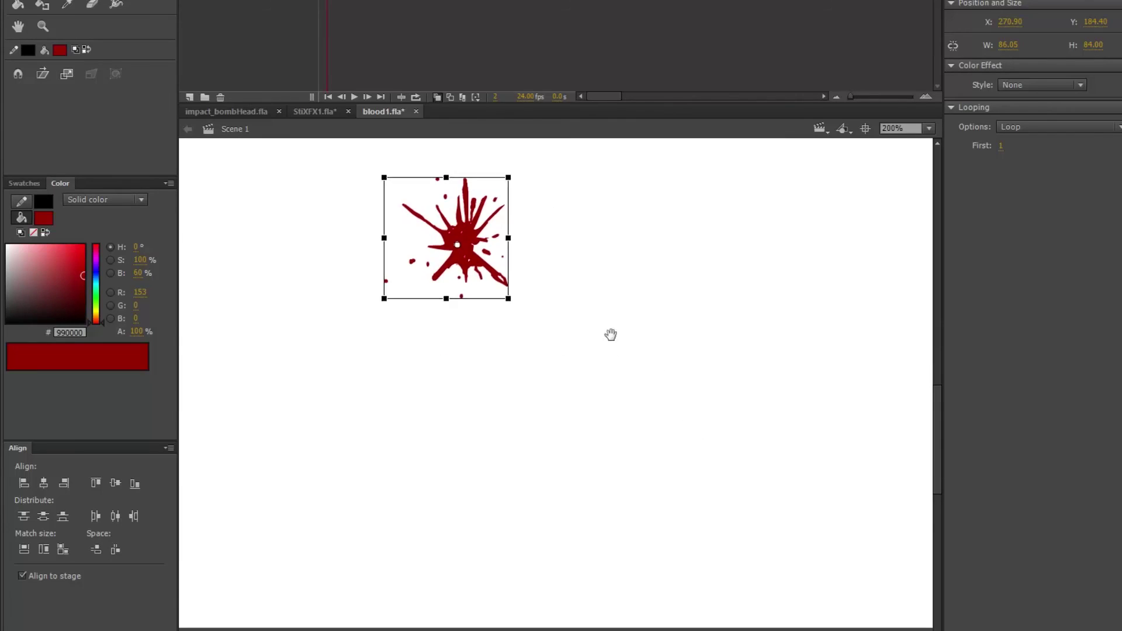
pyautogui.moveTo(470, 251); pyautogui.dragTo(732, 316)
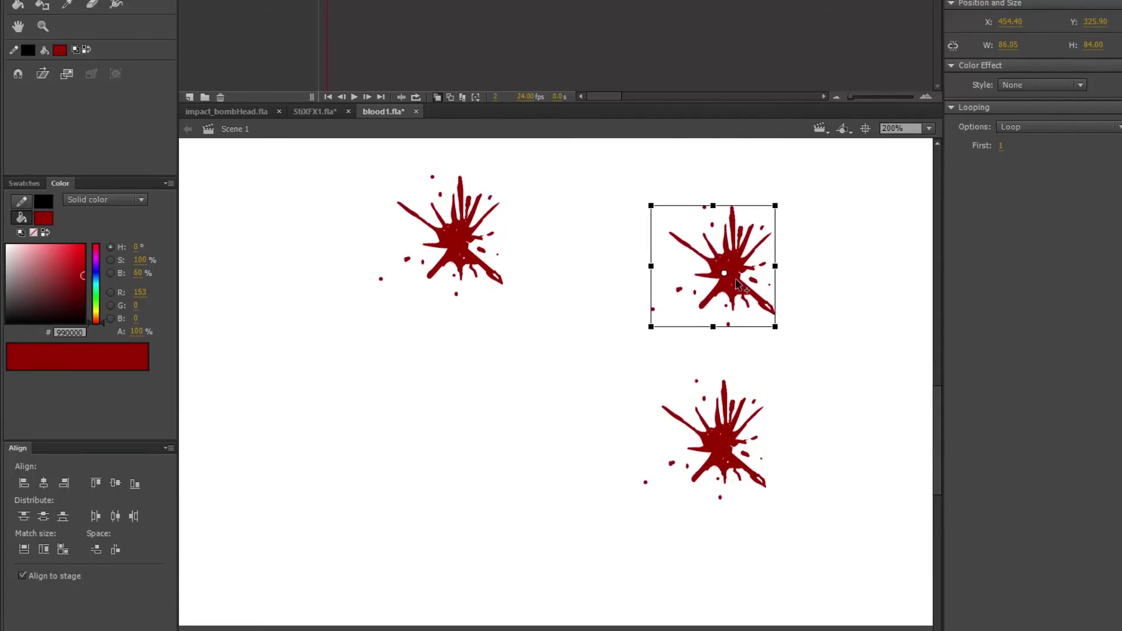
# - Flatten one splat copy to about 109 by 63 px and overlap the other copy on it
pyautogui.moveTo(740, 427); pyautogui.dragTo(675, 495)
pyautogui.click(675, 496)
pyautogui.moveTo(711, 450); pyautogui.dragTo(718, 458)
pyautogui.moveTo(683, 340); pyautogui.dragTo(649, 524)
# - Stretch the other copy into a tall, narrow splat of about 53 by 104 px and position it over the flattened one
pyautogui.press('v')
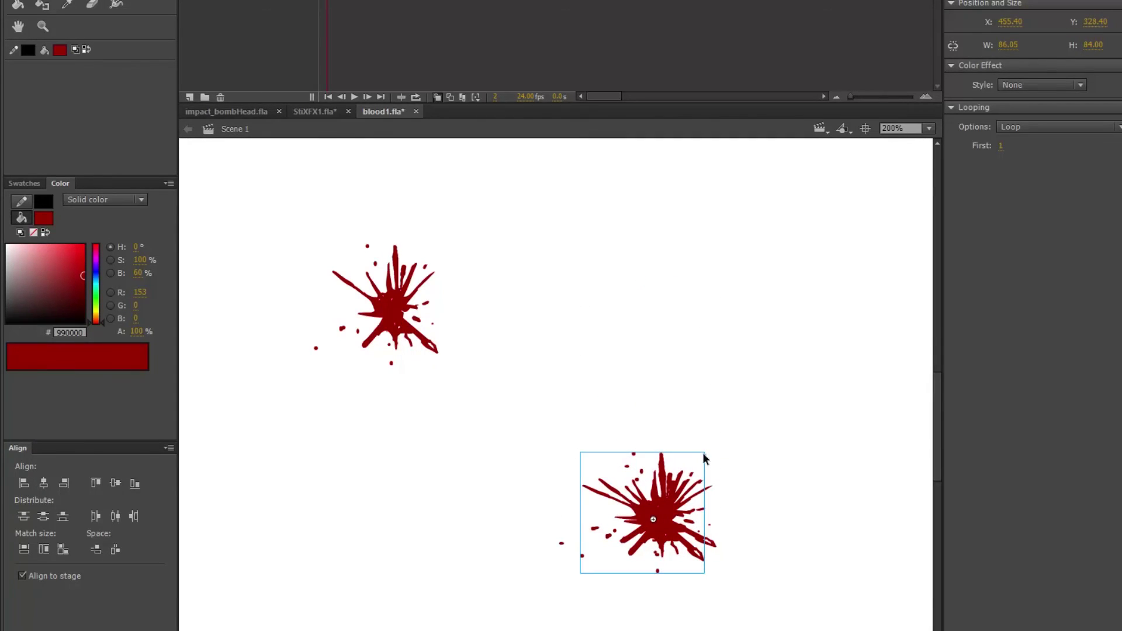
pyautogui.click(703, 461)
pyautogui.moveTo(658, 496); pyautogui.dragTo(666, 448)
pyautogui.press('q')
pyautogui.moveTo(711, 403); pyautogui.dragTo(694, 384)
pyautogui.press('v')
pyautogui.moveTo(666, 442); pyautogui.dragTo(659, 485)
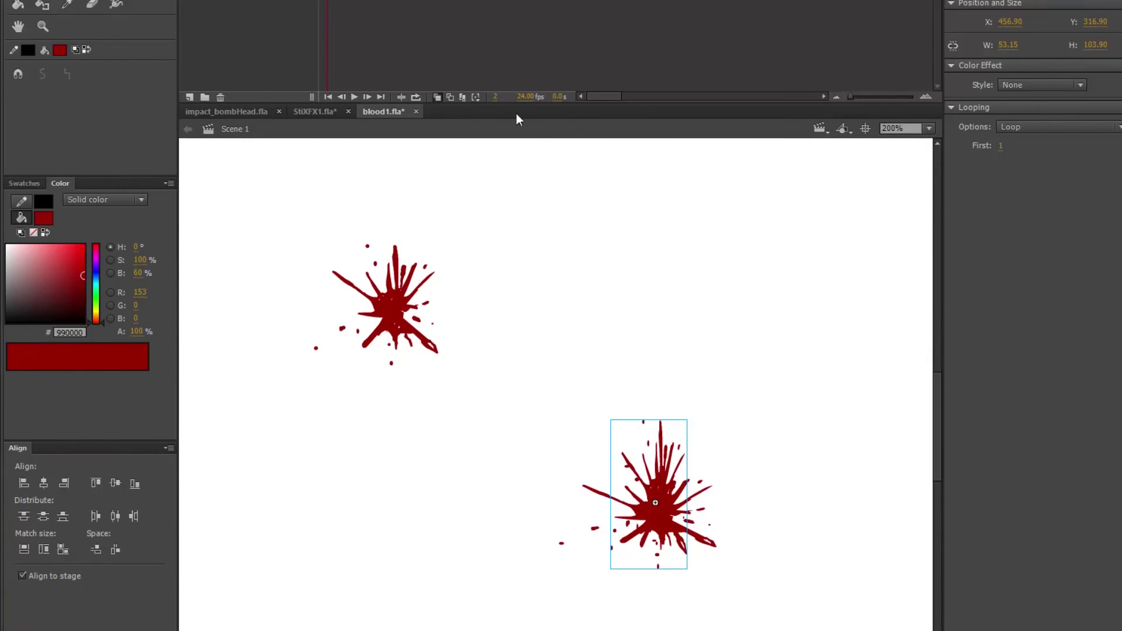
# - Flip the narrow splat horizontally and line the flattened splat up with it, checking the result in a test movie
pyautogui.click(170, 1)
pyautogui.moveTo(251, 65)
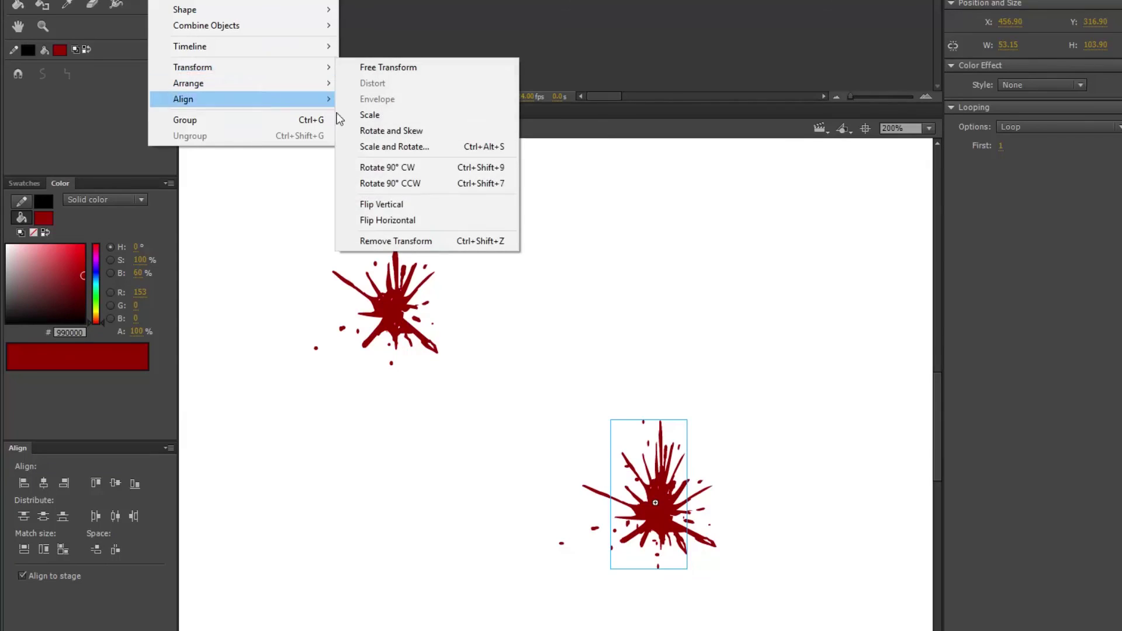
pyautogui.click(398, 224)
pyautogui.moveTo(659, 443); pyautogui.dragTo(664, 435)
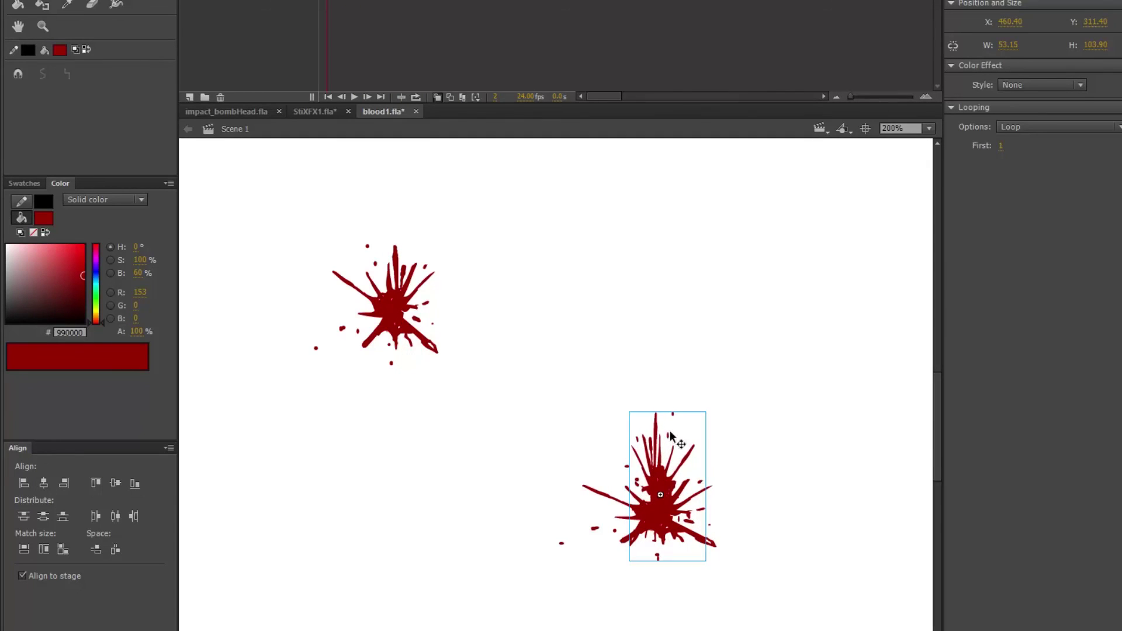
pyautogui.moveTo(621, 509); pyautogui.dragTo(632, 485)
pyautogui.hotkey('ctrl', 'Return')
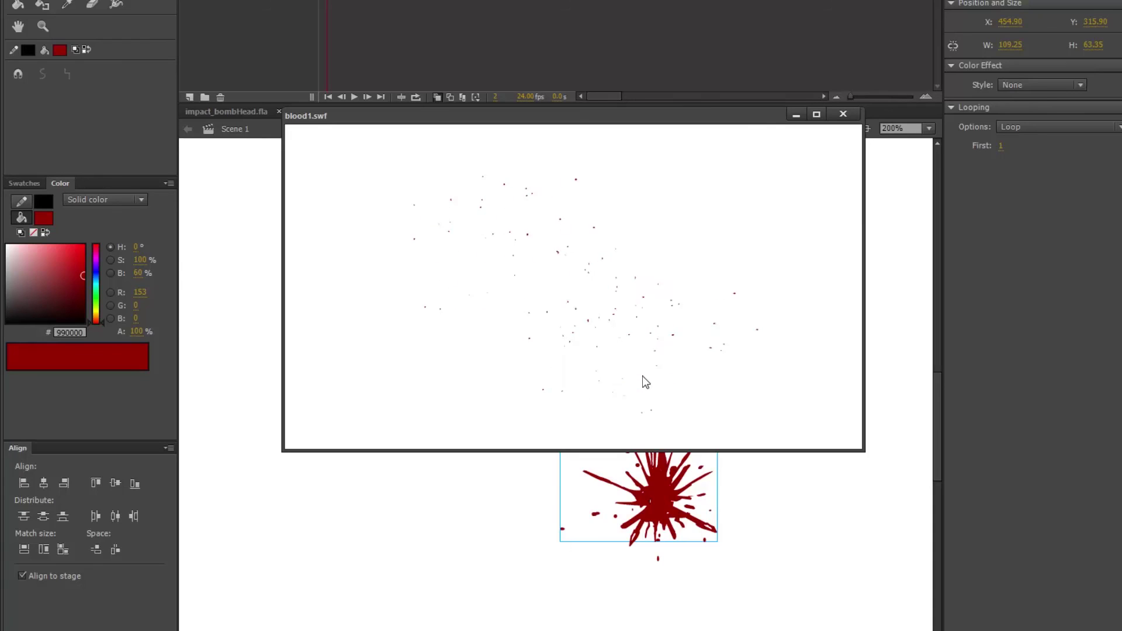
pyautogui.click(842, 113)
# - Scale the flattened splat to about 76 by 44 px, the narrow one to 37 by 72 px, and shrink the upper splat to match
pyautogui.press('q')
pyautogui.moveTo(722, 409); pyautogui.dragTo(653, 446)
pyautogui.click(384, 301)
pyautogui.moveTo(446, 244); pyautogui.dragTo(433, 277)
pyautogui.click(480, 327)
pyautogui.moveTo(616, 512); pyautogui.dragTo(554, 496)
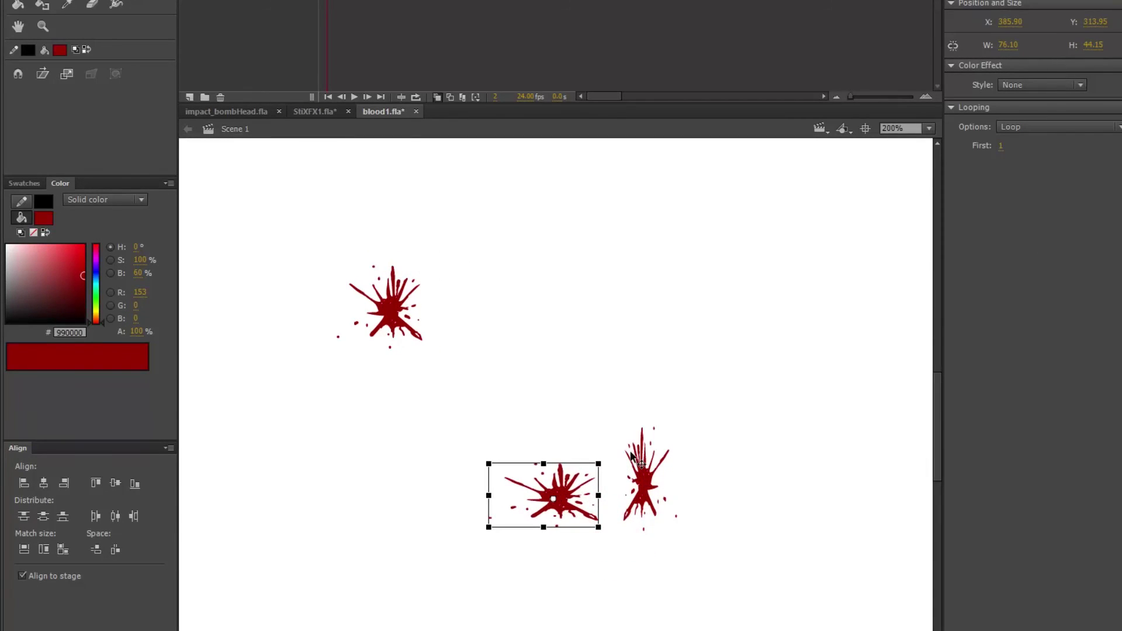
pyautogui.press('b')
pyautogui.moveTo(639, 430)
pyautogui.mouseDown()
pyautogui.moveTo(485, 293)
pyautogui.moveTo(461, 297)
pyautogui.mouseUp()
pyautogui.hotkey('ctrl', 'z')
# - Stack the flattened and narrow splats on a common centre in the lower right of the stage
pyautogui.press('v')
pyautogui.moveTo(582, 498)
pyautogui.mouseDown()
pyautogui.moveTo(646, 525)
pyautogui.moveTo(655, 497)
pyautogui.moveTo(643, 575)
pyautogui.mouseUp()
pyautogui.scroll(-2, 719, 538)
pyautogui.hscroll(2, 719, 538)
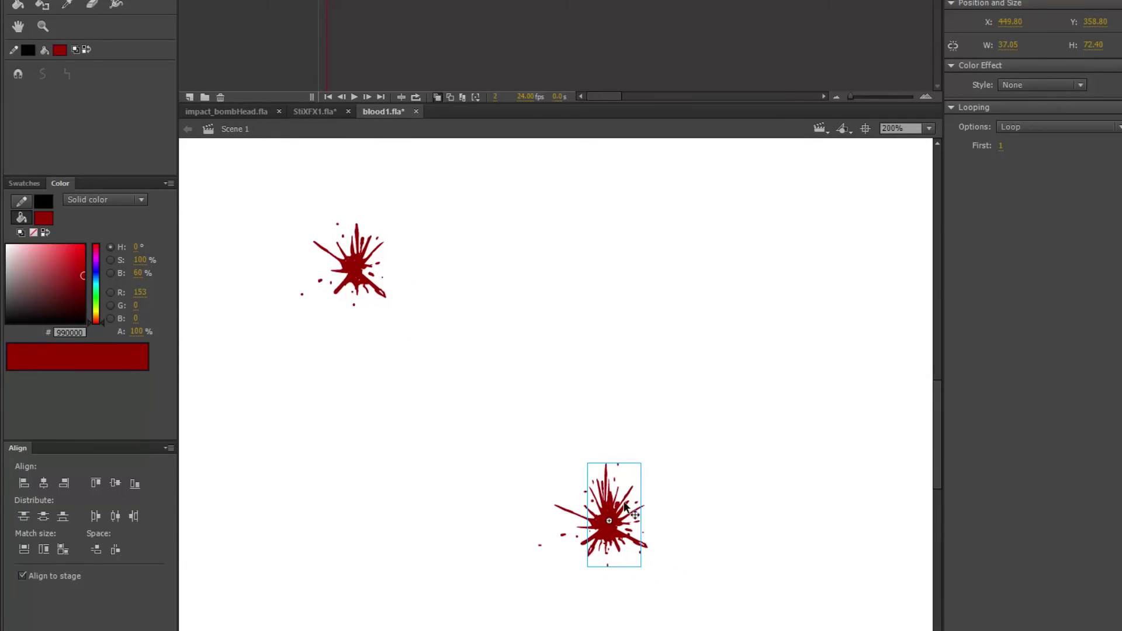
# - Duplicate the narrow splat, widen the copy and place it over the stacked splats to build a denser burst
pyautogui.moveTo(624, 512); pyautogui.dragTo(683, 488)
pyautogui.press('q')
pyautogui.moveTo(717, 445); pyautogui.dragTo(741, 428)
pyautogui.moveTo(685, 502); pyautogui.dragTo(636, 521)
pyautogui.click(683, 404)
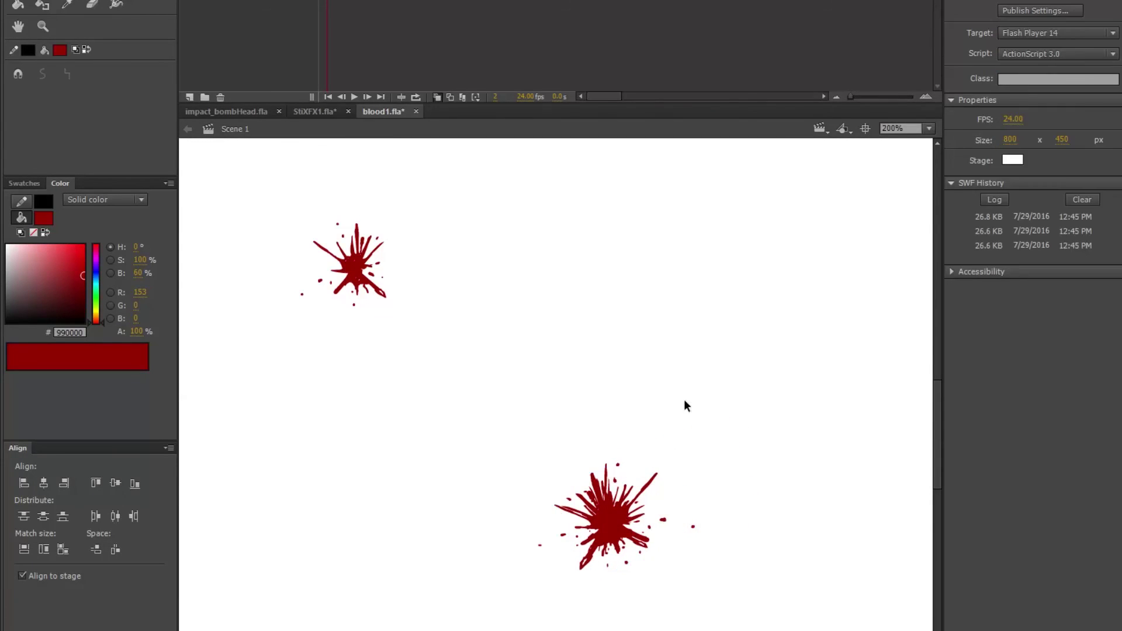
# - Test the movie in a maximized preview to compare the layered burst with the single splat
pyautogui.hotkey('ctrl', 'Return')
pyautogui.rightClick(588, 380)
pyautogui.click(734, 349)
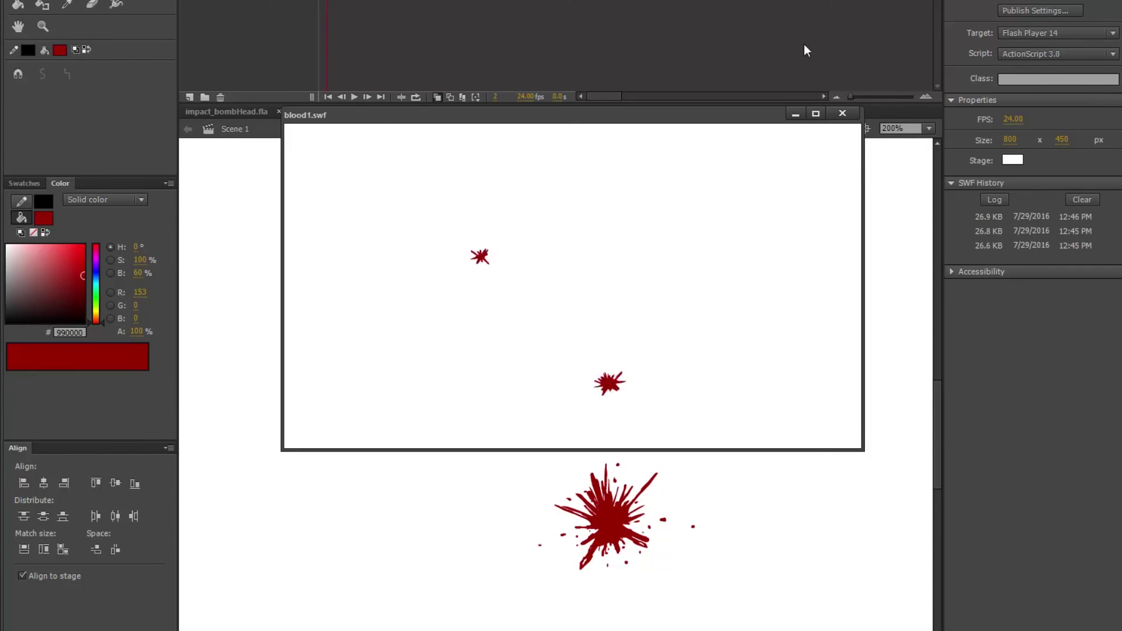
pyautogui.click(815, 113)
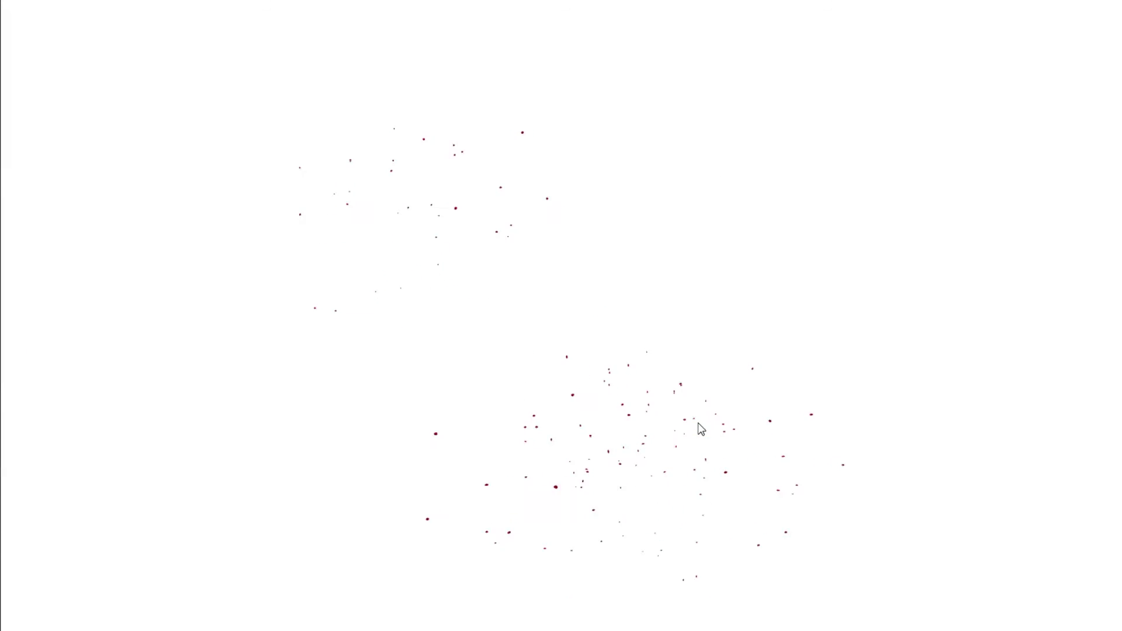